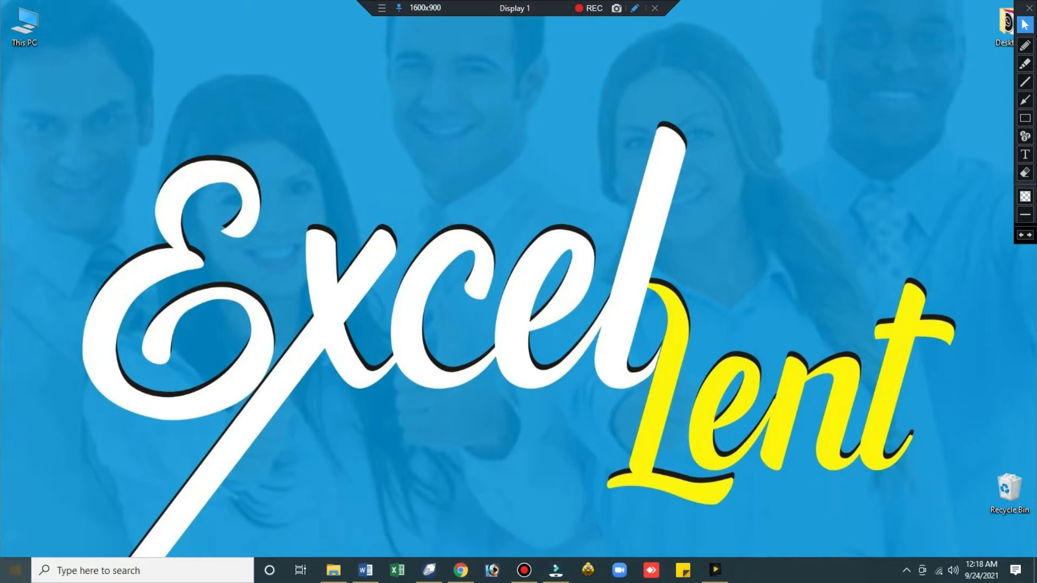
Start Excel
left_click(15, 570)
left_click(90, 372)
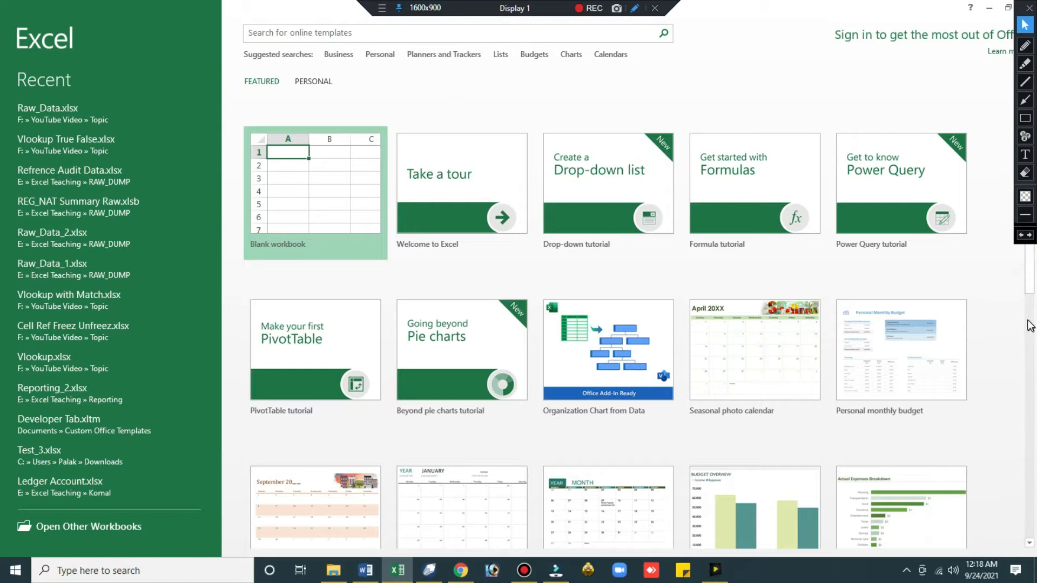
Preview the Simple invoice and Blue balance sheet templates, closing each preview without creating a workbook
left_click_drag(1027, 282, 1035, 464)
left_click(362, 438)
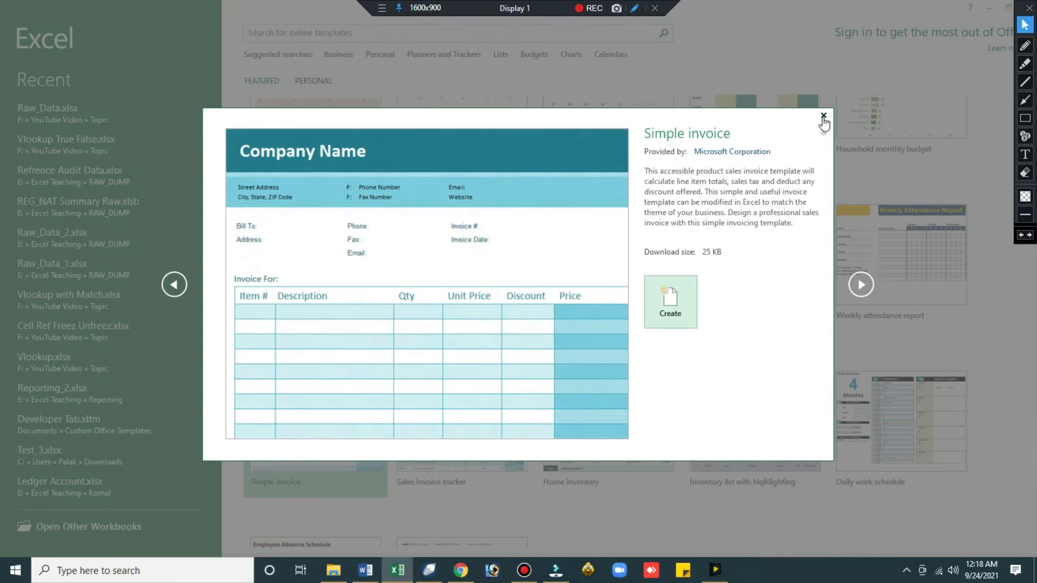
left_click(823, 116)
left_click(624, 266)
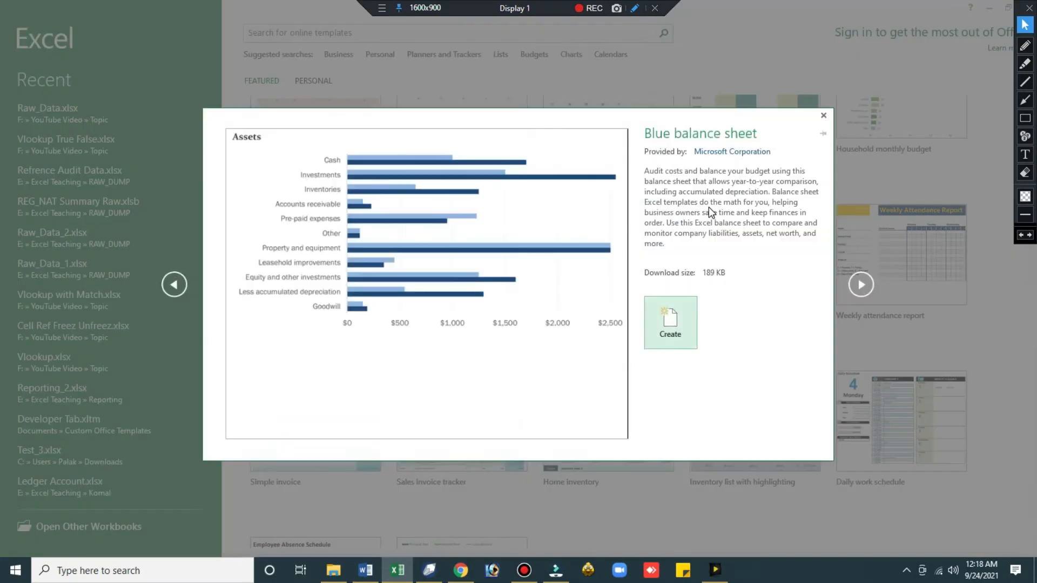
left_click(823, 115)
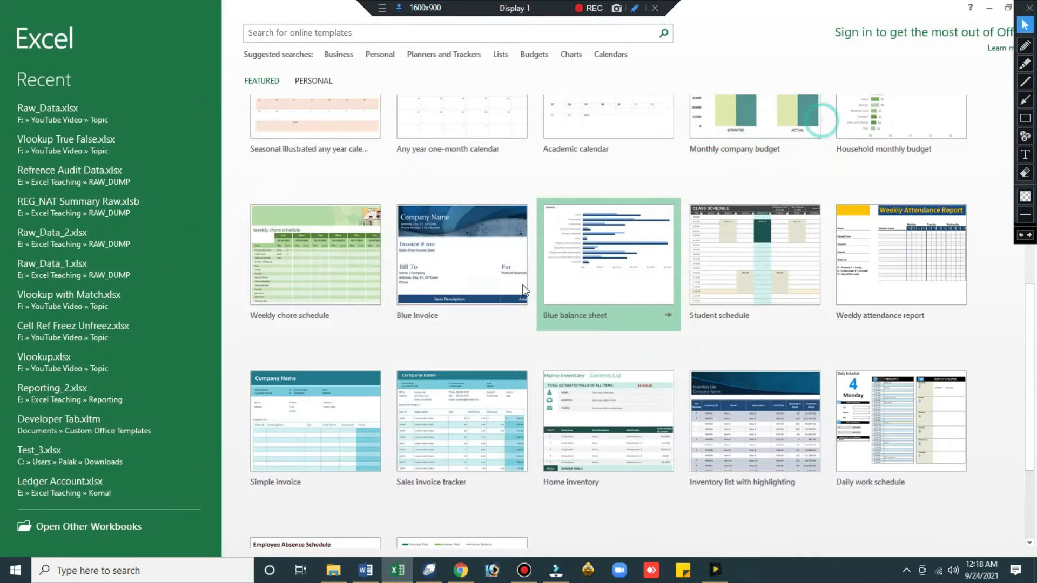
Create a new blank workbook
scroll(463, 352, "up", 5)
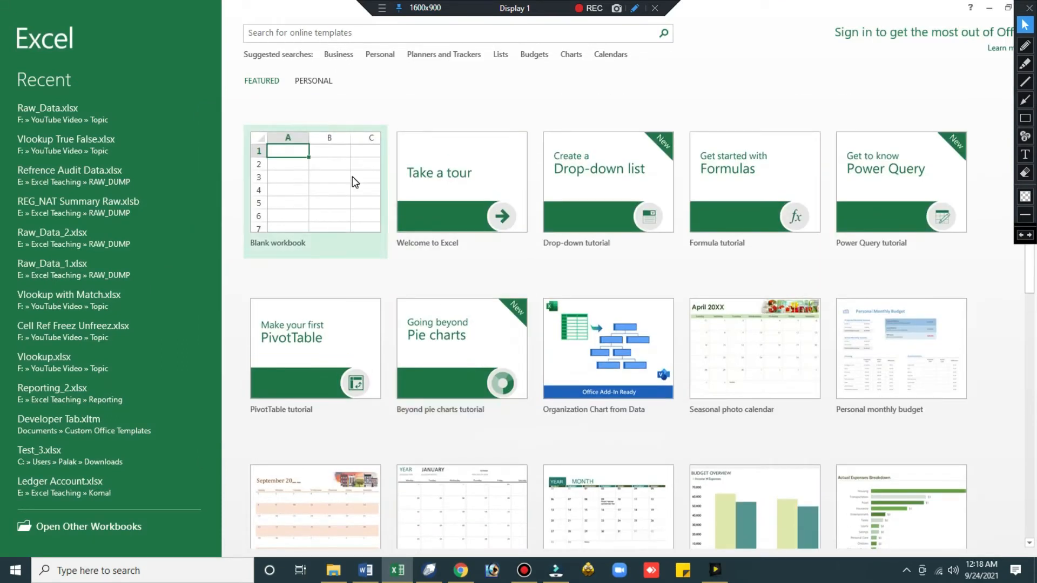
left_click(330, 175)
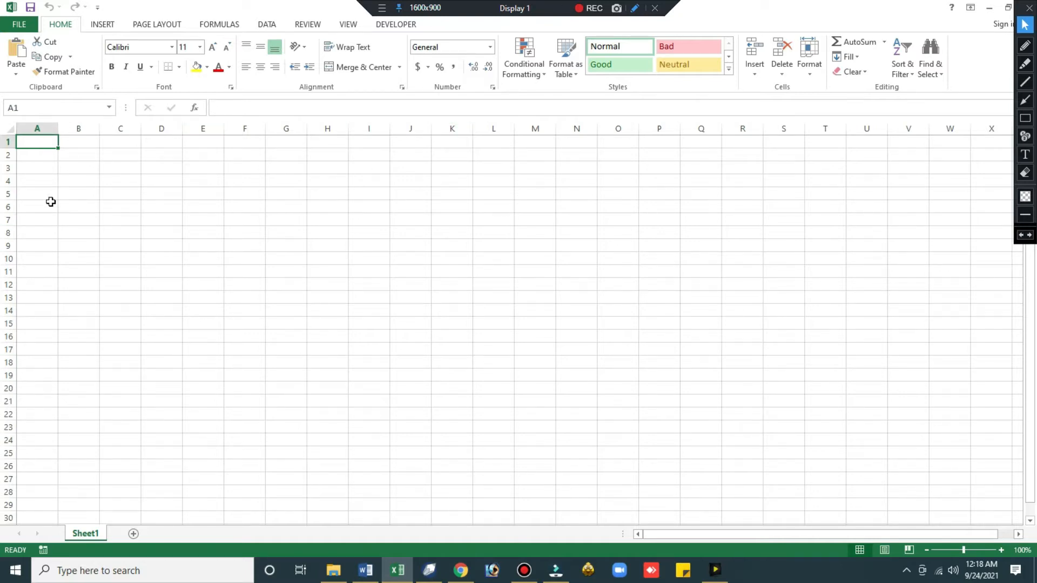
Move the active cell across row 1 from A1 to examine the column letters
key("Right")
key("Right")
key("Right")
key("Right")
key("Right")
key("Right")
key("Right")
key("Right")
key("Right")
key("Right")
key("Right")
key("Right")
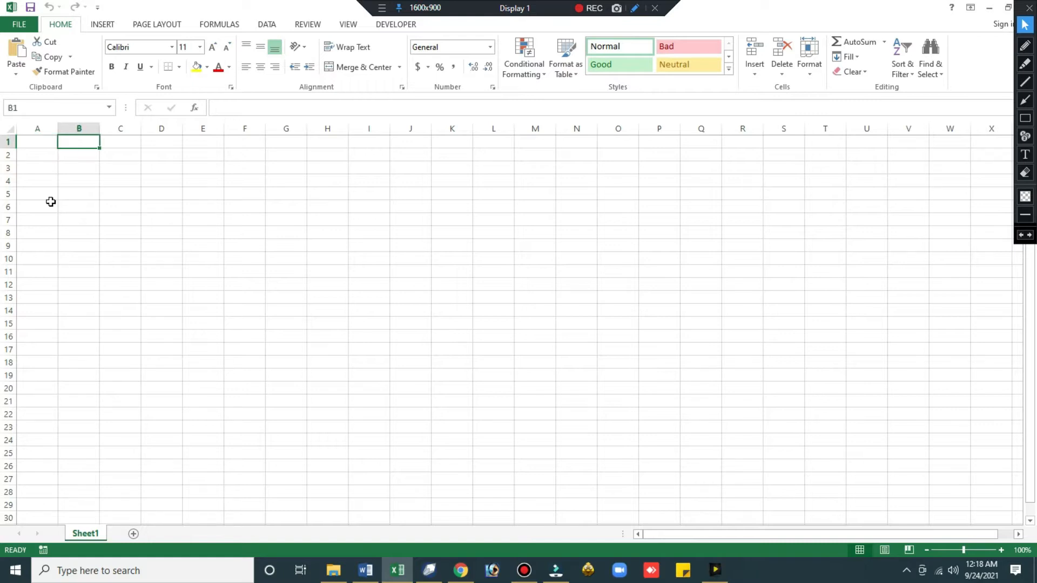
key("Right")
key("Right")
key("Right")
key("Right")
key("Right")
key("Right")
key("Right")
key("Right")
key("Right")
key("Right")
key("Right")
key("Right")
key("Right")
key("Right")
key("Right")
key("Right")
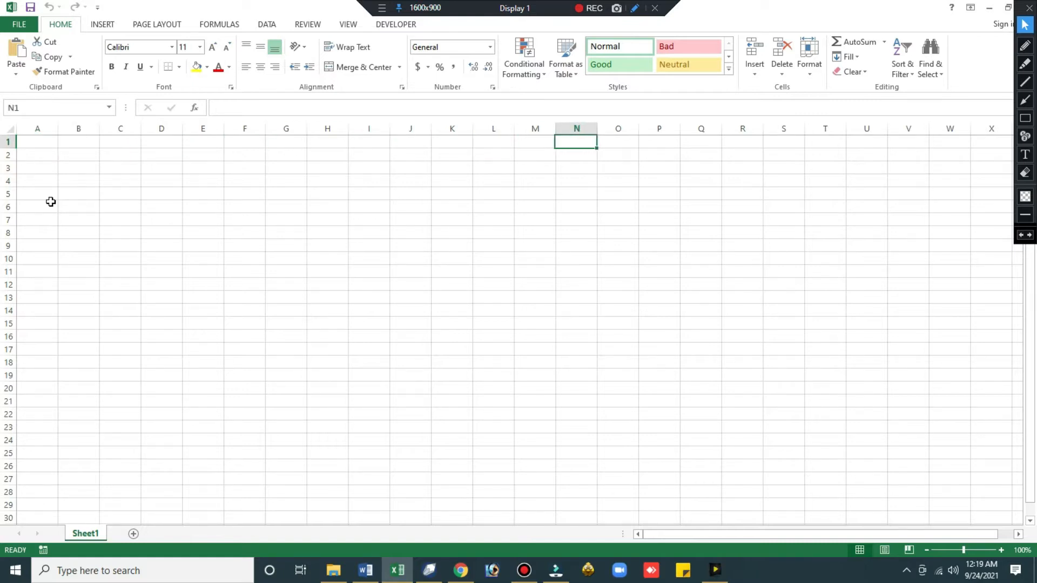
Move the active cell down column A to row 14 to examine the row numbers, and return to A1
key("Home")
key("Down")
key("Down")
key("Down")
key("Down")
key("Down")
key("Down")
key("Down")
key("Down")
key("Down")
key("Down")
key("Down")
key("Down")
key("Down")
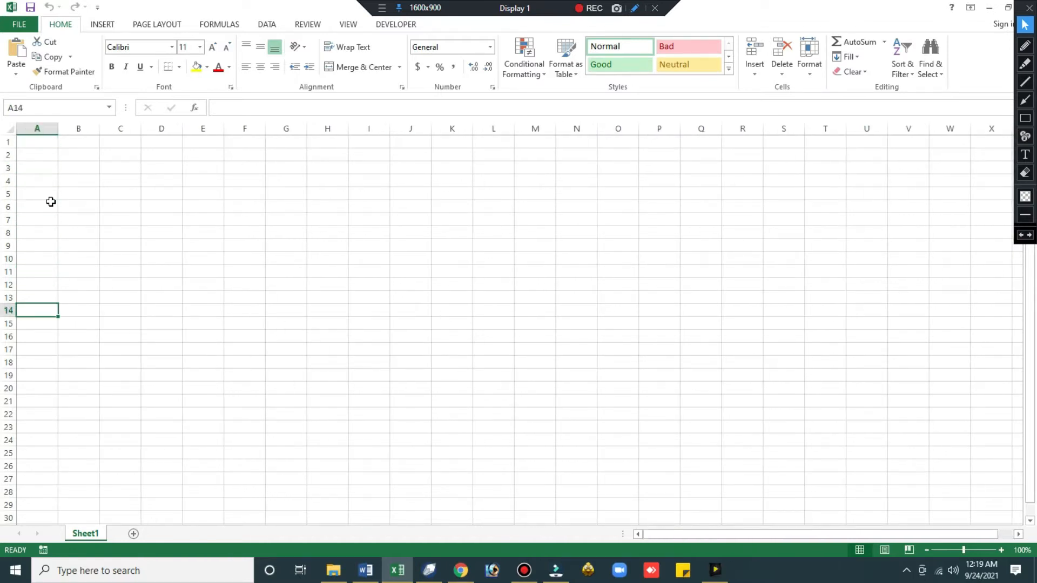
key("ctrl+Home")
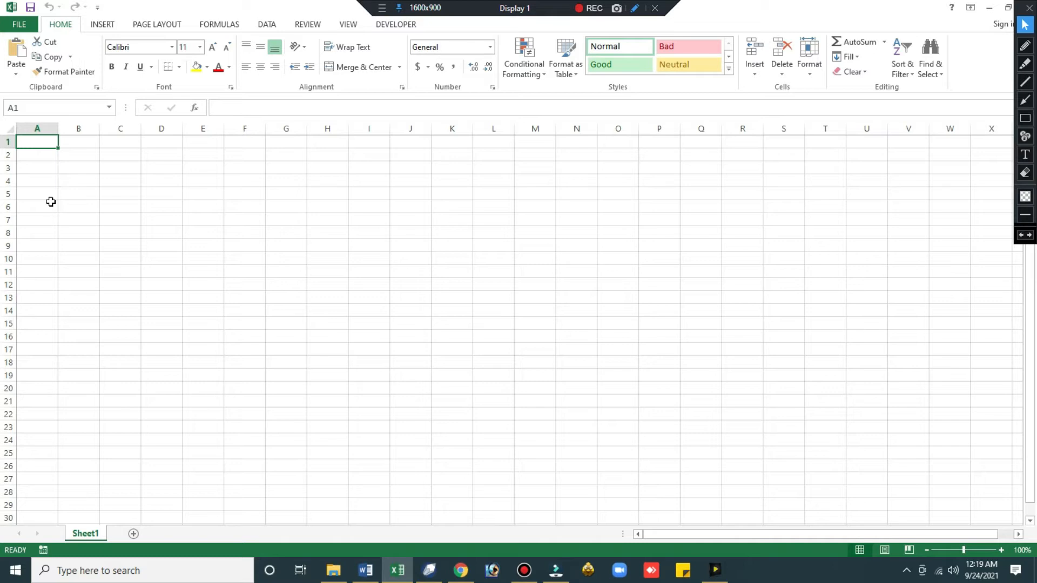
Go through the columns along row 1 once more, past column T, and return to A1
key("Right")
key("Right")
key("Right")
key("Right")
key("Right")
key("Right")
key("Right")
key("Right")
key("Right")
key("Right")
key("Right")
key("Right")
key("Right")
key("Right")
key("Right")
key("Right")
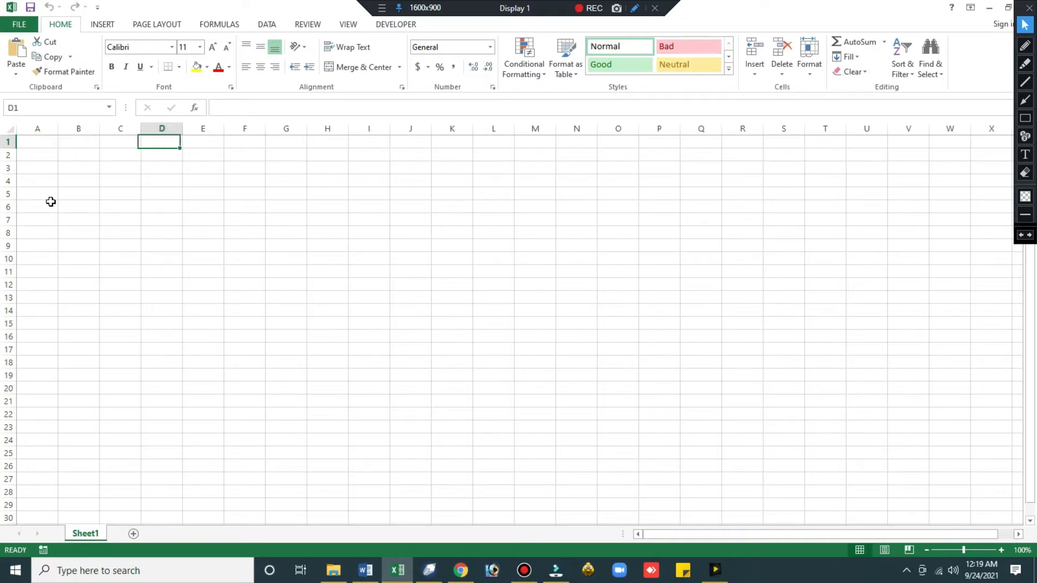
key("Right")
key("Right")
key("Right")
key("Right")
key("Right")
key("Right")
key("Right")
key("Right")
key("Right")
key("Right")
key("Right")
key("Right")
key("Right")
key("Right")
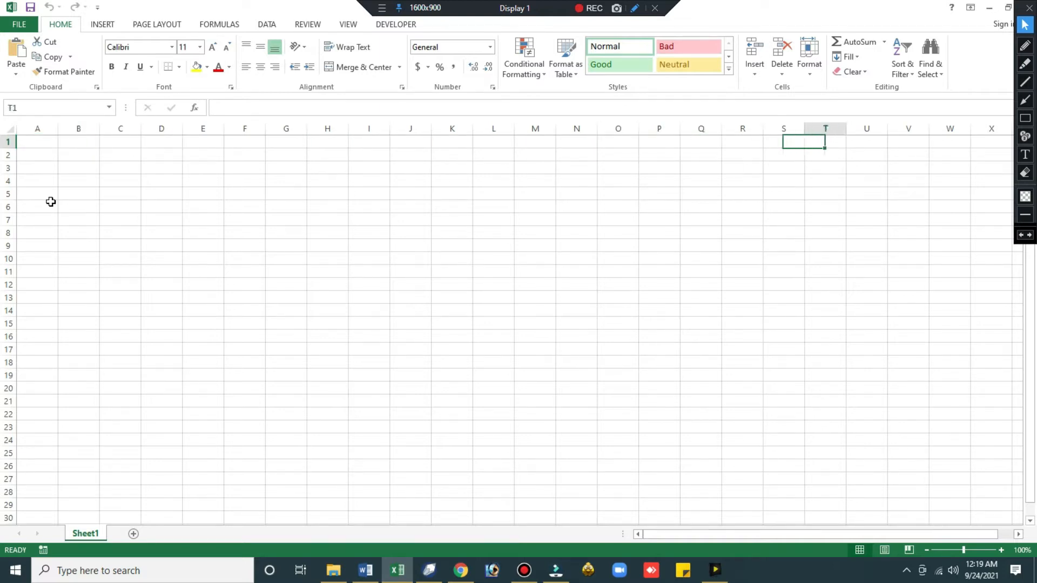
key("Home")
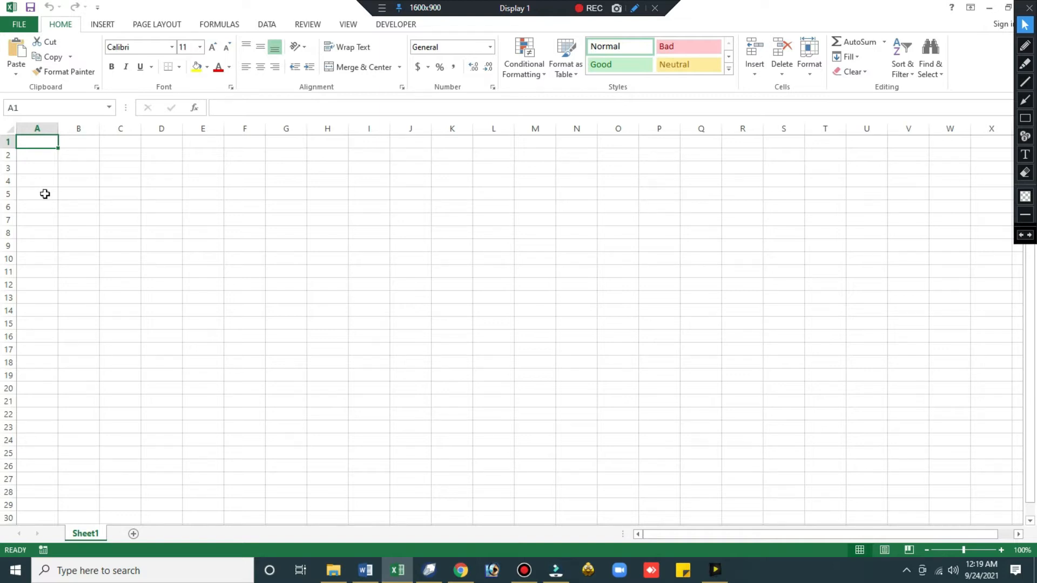
Switch the worksheet to Page Break Preview and back to Normal view
left_click(346, 25)
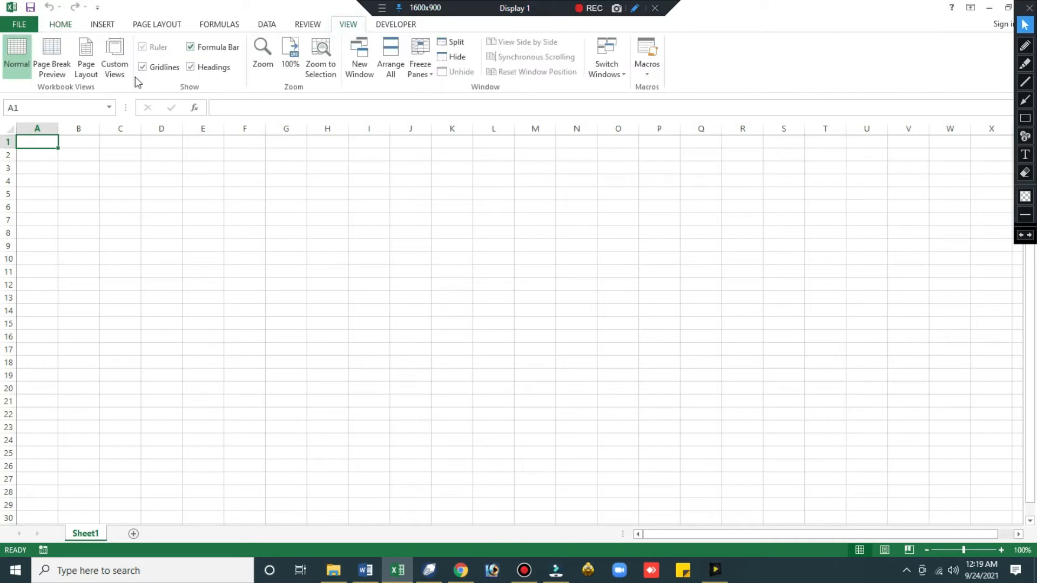
left_click(345, 24)
left_click(52, 59)
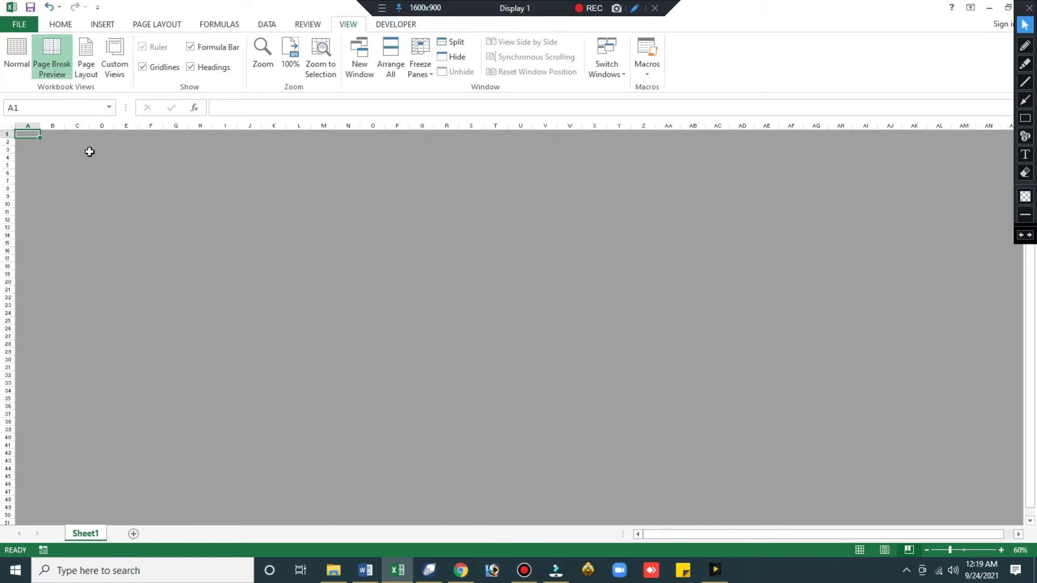
left_click(17, 54)
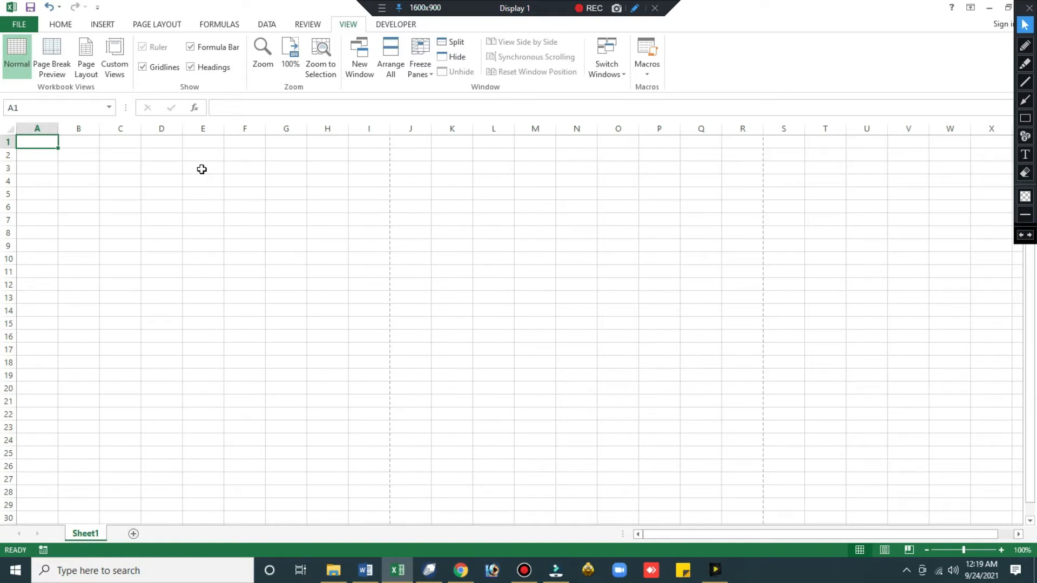
Examine the page boundary between columns I and J by selecting cells on both sides of the dashed line
left_click(363, 145)
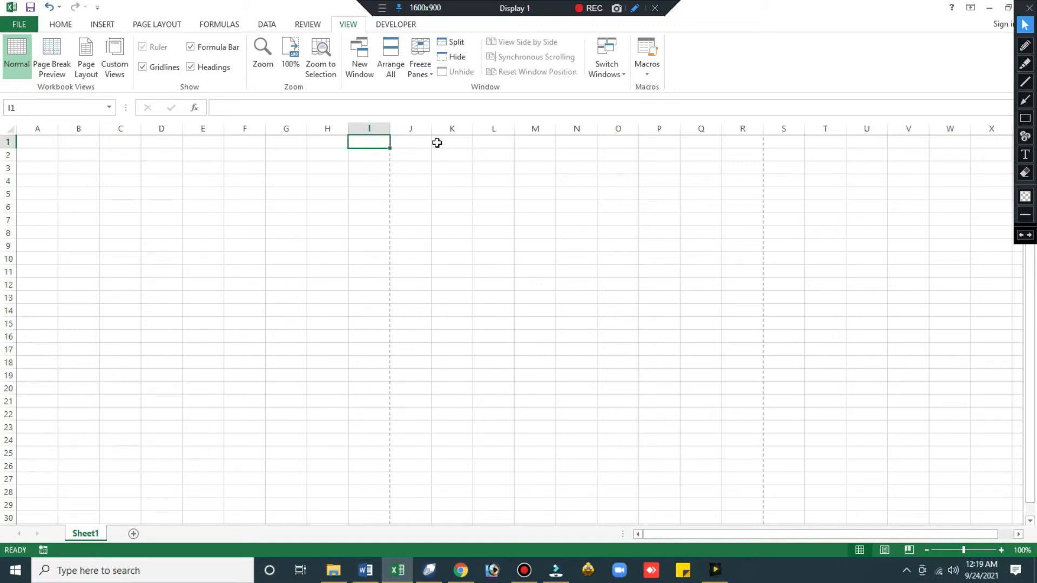
key("Right")
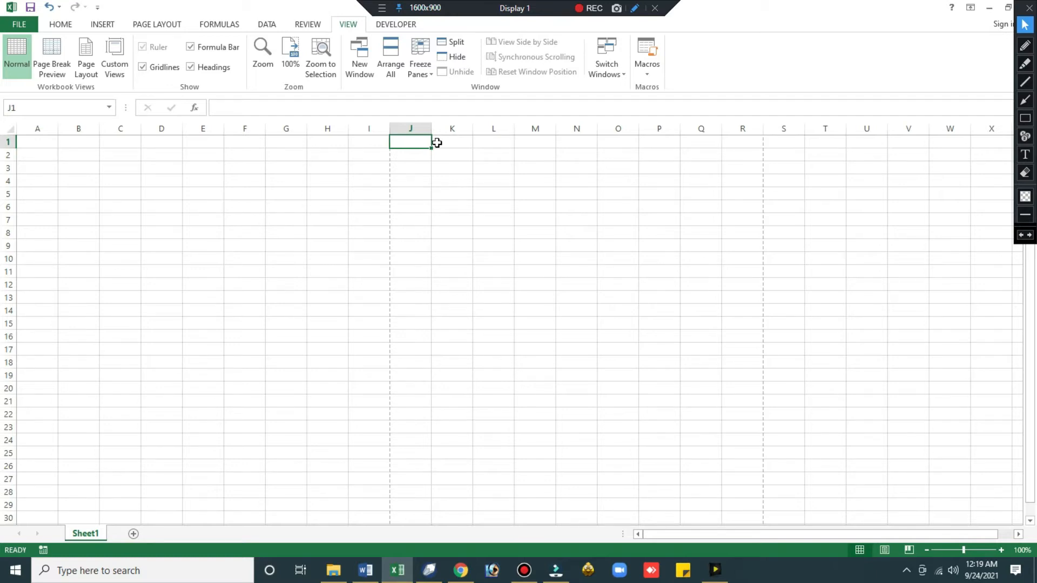
key("Left")
key("Left")
key("Down")
key("Down")
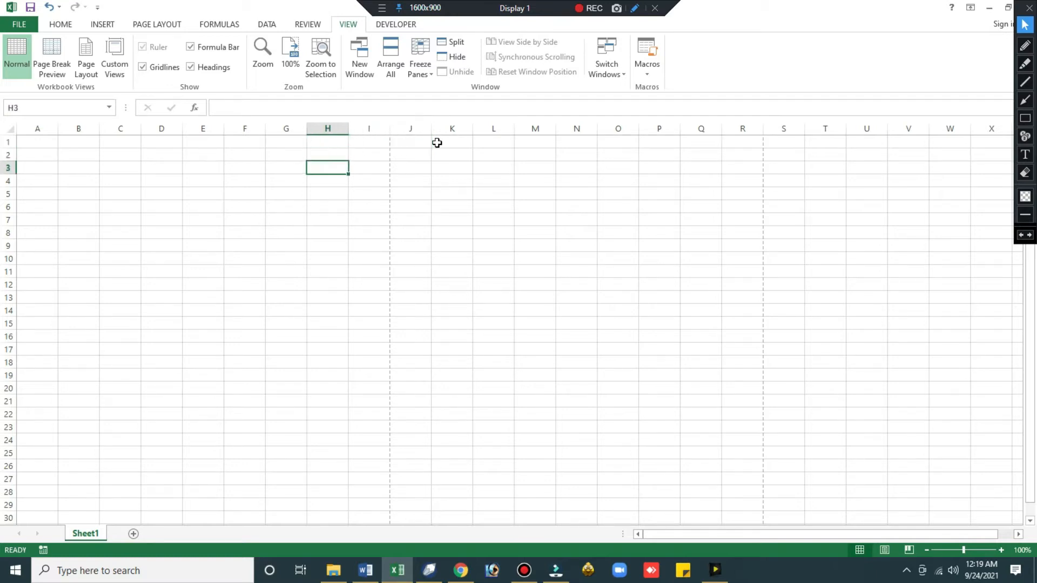
Move down column I beyond row 34 to examine where the printed page ends
key("Right")
key("Down")
key("Down")
key("Down")
key("Down")
key("Down")
key("Down")
key("Down")
key("Down")
key("Down")
key("Down")
key("Down")
key("Down")
key("Down")
key("Down")
key("Down")
key("Down")
key("Down")
key("Down")
key("Down")
key("Down")
key("Down")
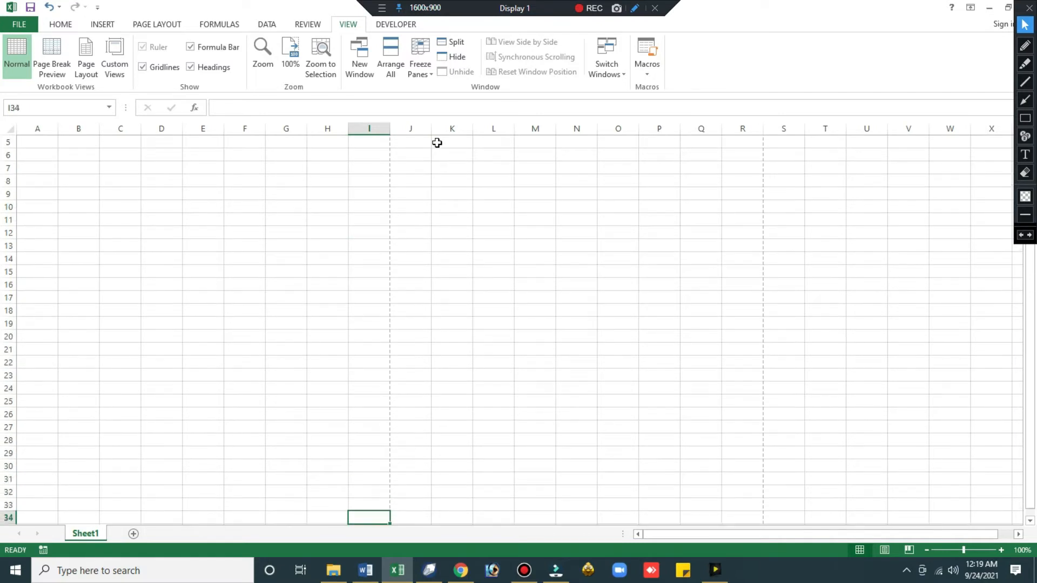
key("Down")
key("Down")
key("Down")
left_click(357, 436)
Return the active cell to A1 and bring back the Home commands
key("Up")
key("Up")
key("Up")
key("Up")
key("Up")
key("Up")
key("Up")
key("Up")
key("Up")
key("Up")
key("Up")
key("Up")
key("Up")
key("Up")
key("Up")
key("Up")
key("Up")
key("Up")
key("Up")
key("Up")
key("Left")
key("Left")
key("Left")
key("Left")
key("Left")
key("Left")
key("Left")
key("Left")
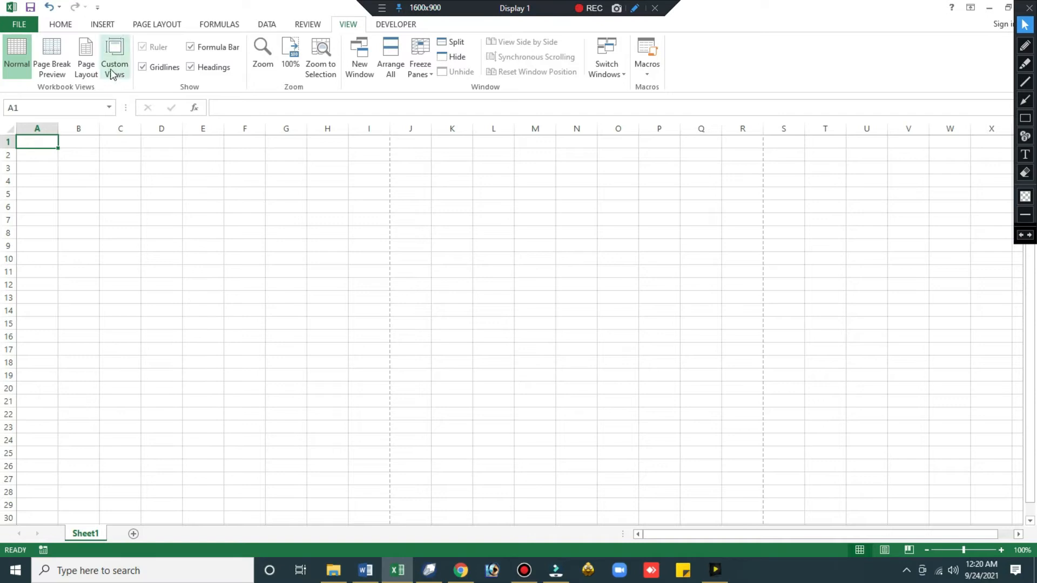
left_click(60, 24)
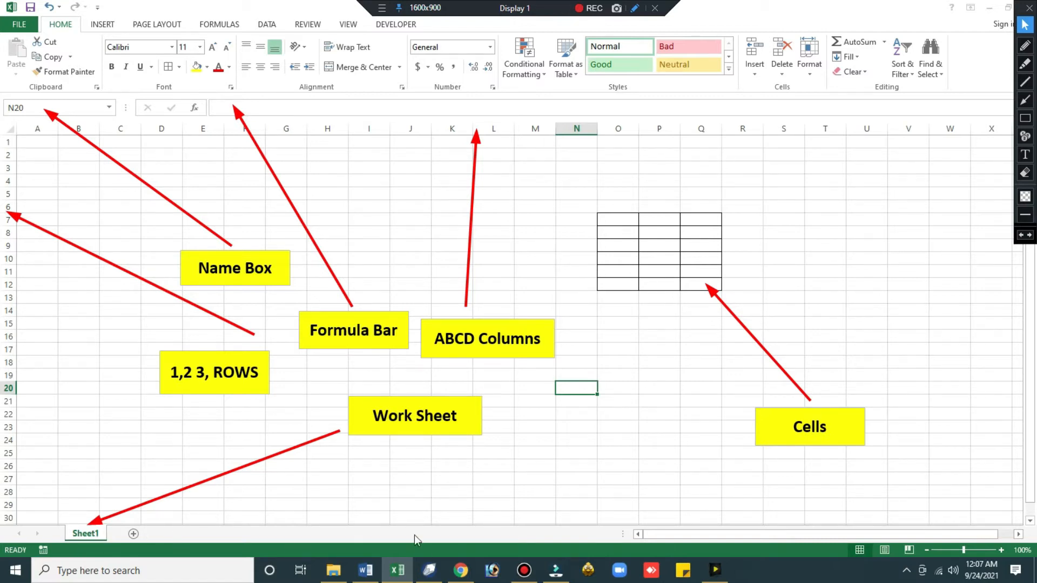
Select individual cells around the bordered block on the labelled sheet to point out the cells, ending on M4
left_click(562, 183)
left_click(564, 222)
left_click(784, 219)
left_click(818, 171)
left_click(552, 179)
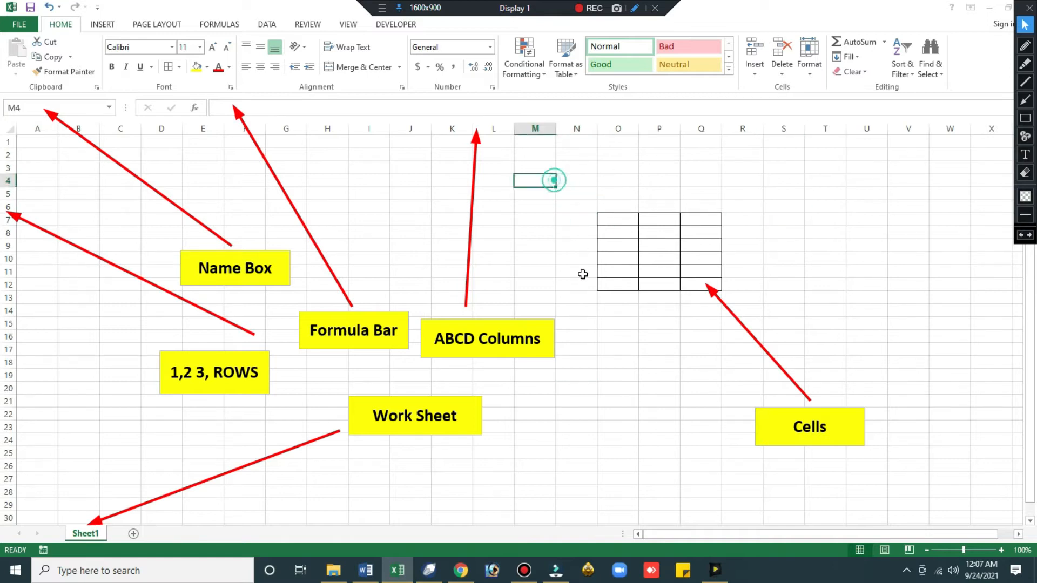
Select cells inside and beneath the bordered block in turn to show what a cell is
left_click(583, 275)
left_click(618, 271)
left_click(653, 236)
left_click(616, 300)
left_click(623, 287)
left_click(631, 245)
left_click(652, 234)
left_click(627, 208)
left_click(631, 297)
left_click(633, 339)
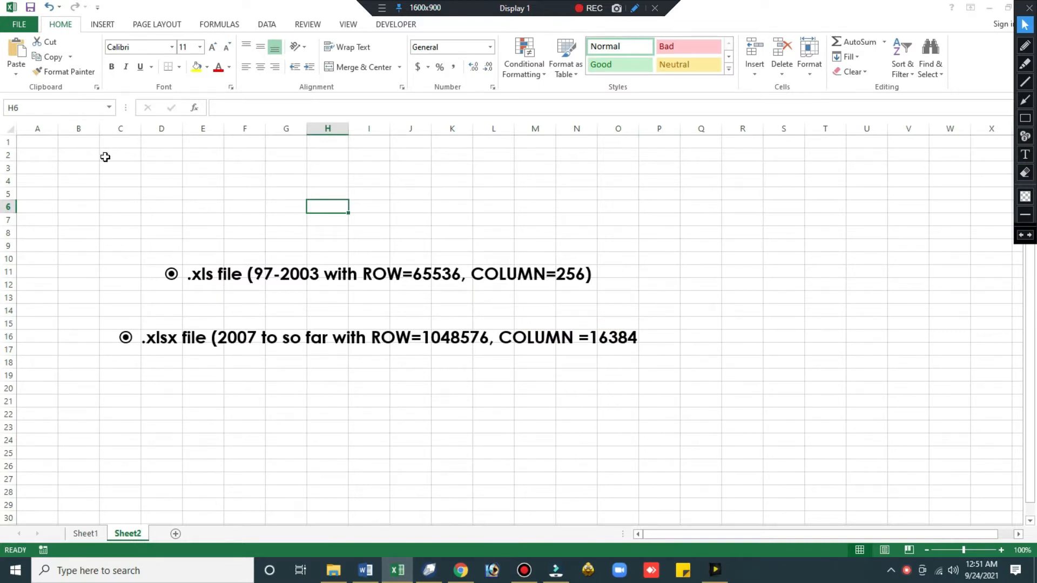
Go down column A from A1 on Sheet2 and jump to the sheet's last row
left_click(44, 143)
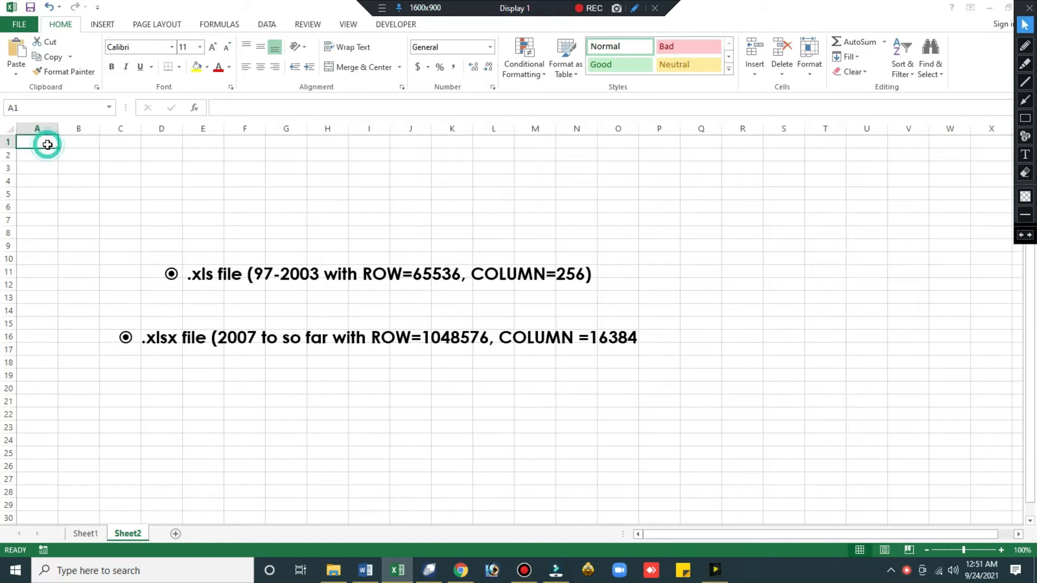
key("Down")
key("Down")
key("Down")
key("Down")
key("Down")
key("Down")
key("Down")
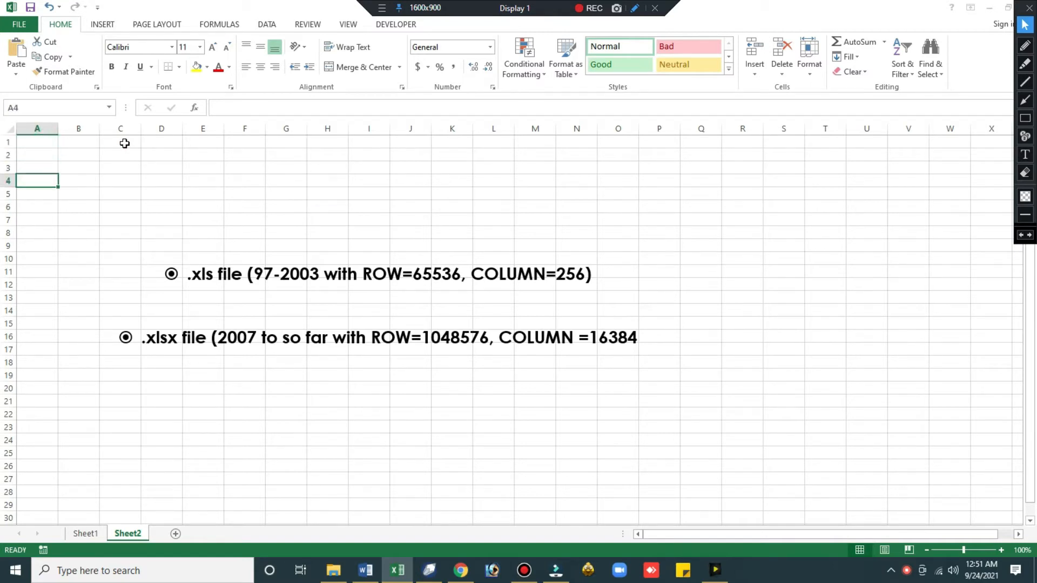
key("ctrl+Down")
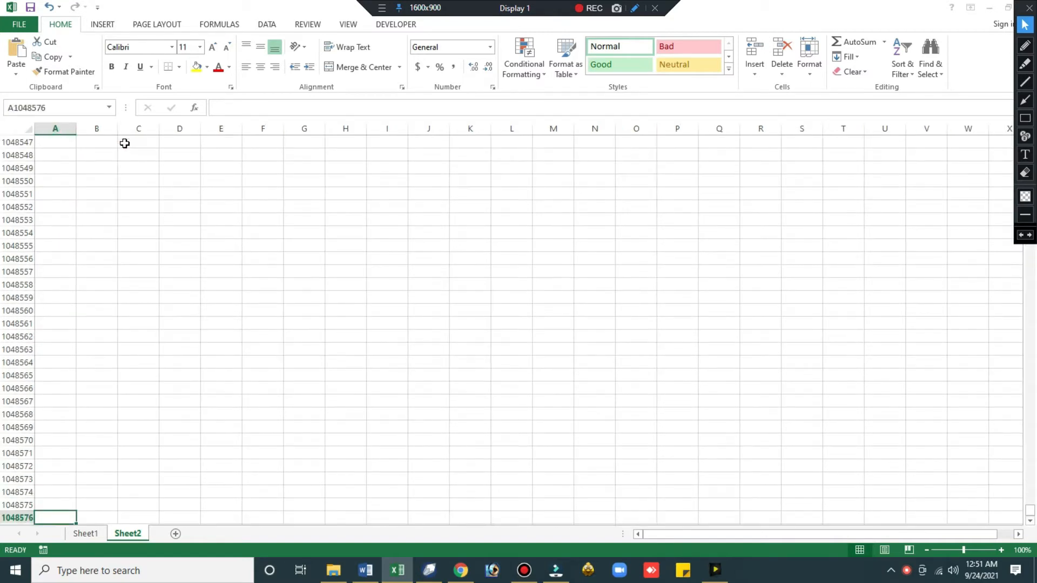
Examine the sheet's limits by jumping to the last column of row 1 and the last row of column A, returning to A1
key("ctrl+Up")
key("ctrl+Right")
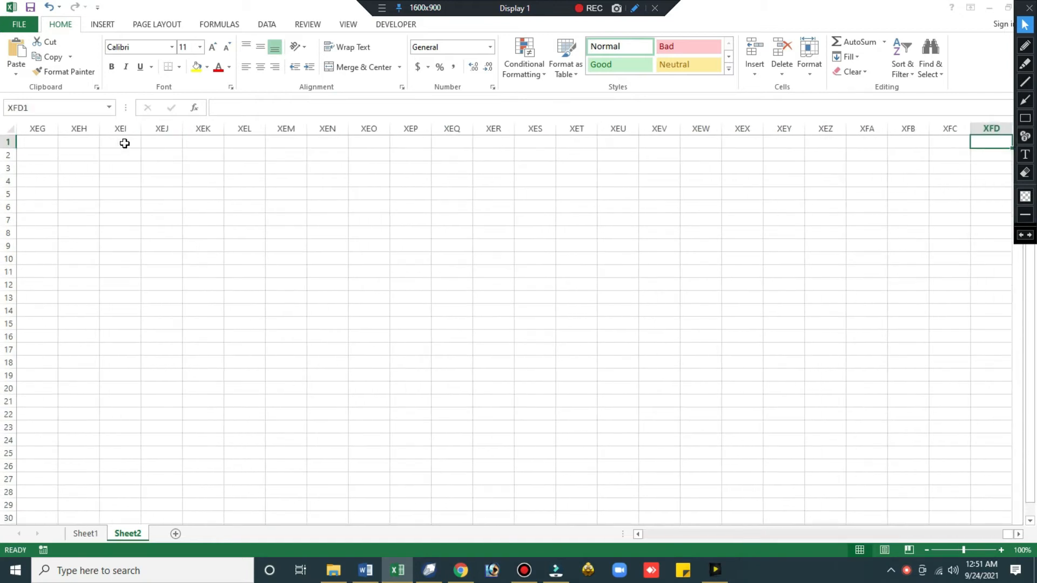
key("ctrl+Left")
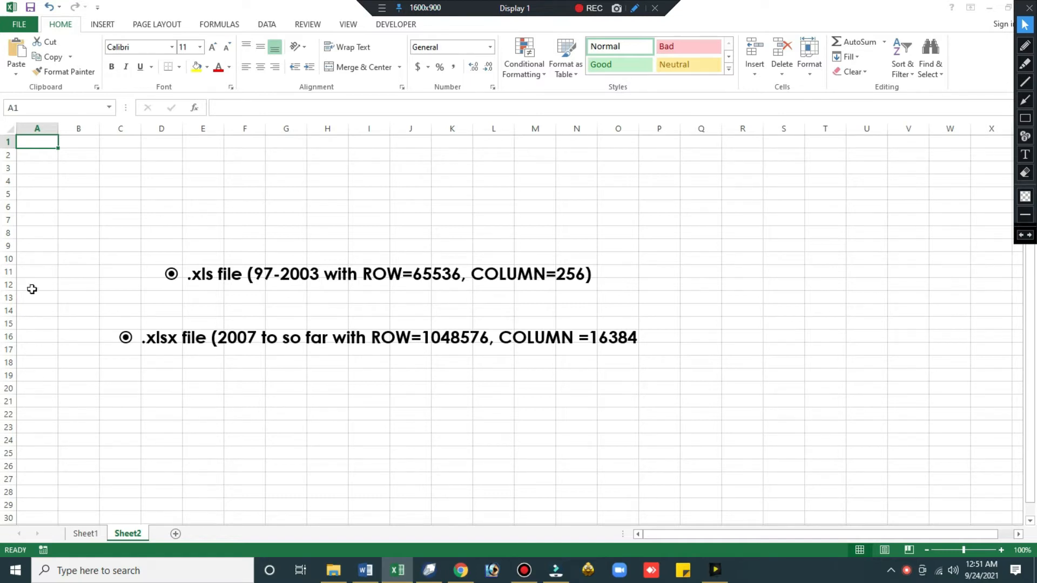
key("ctrl+Down")
key("ctrl+Up")
Point out the row limit in the text box's .xlsx line and leave the box by selecting cell E5
left_click(402, 339)
left_click(477, 340)
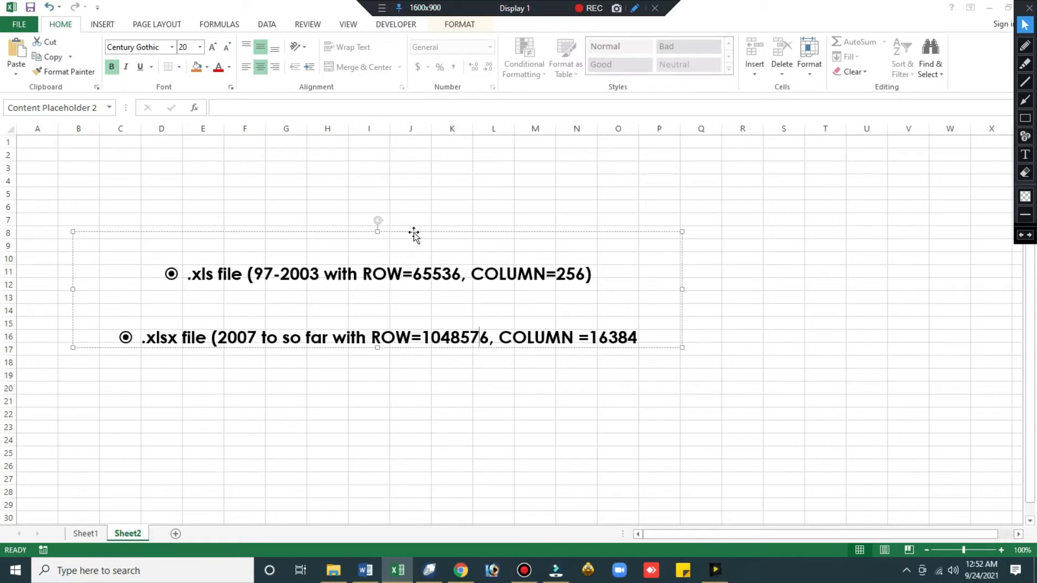
left_click(198, 289)
left_click(208, 192)
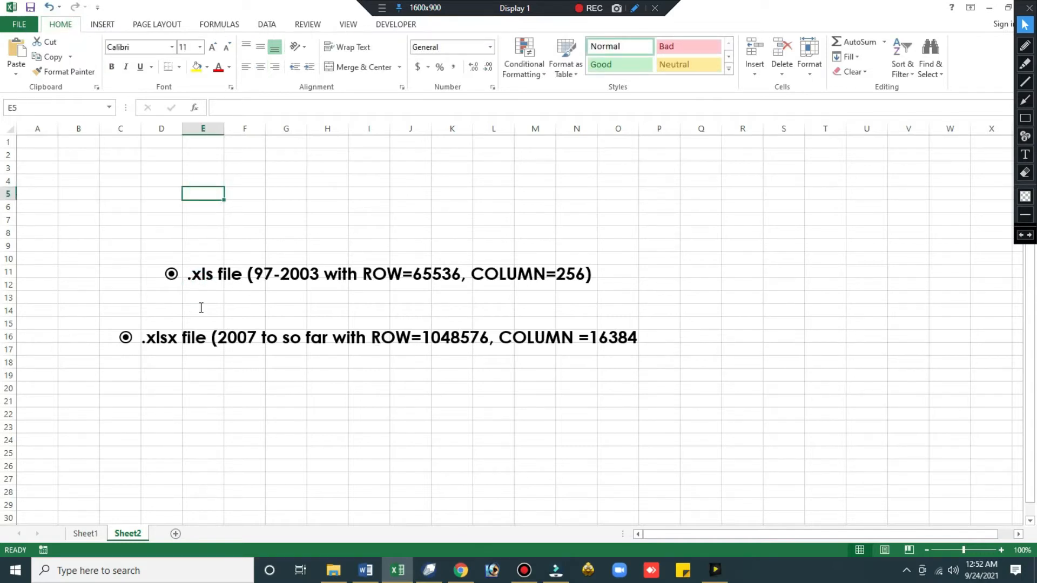
Outline the .xls and .xlsx labels with red rectangles using the on-screen annotation tool
left_click(1025, 118)
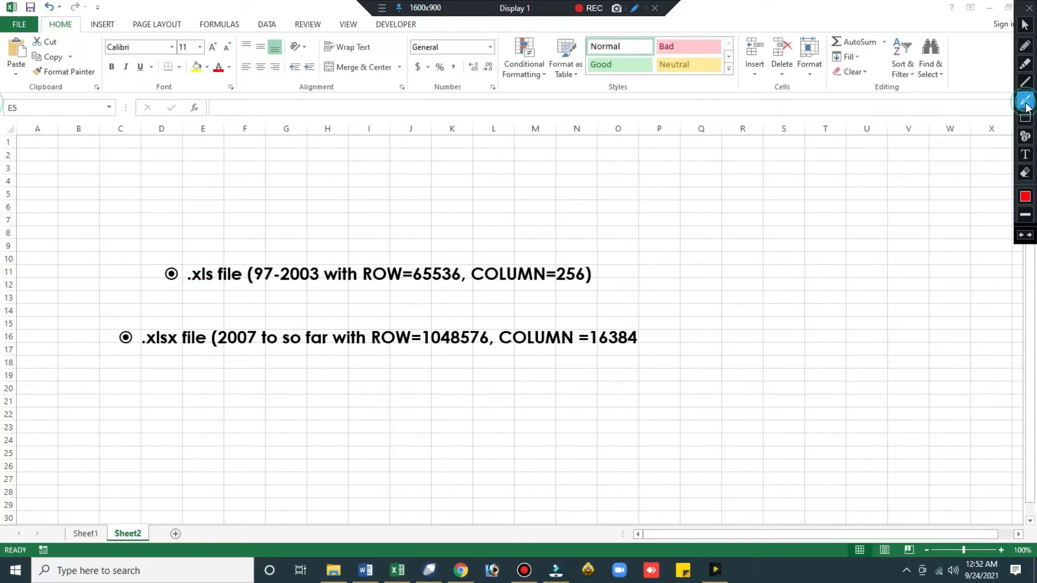
mouse_move(202, 296)
left_mouse_down()
mouse_move(153, 247)
mouse_move(220, 302)
left_mouse_up()
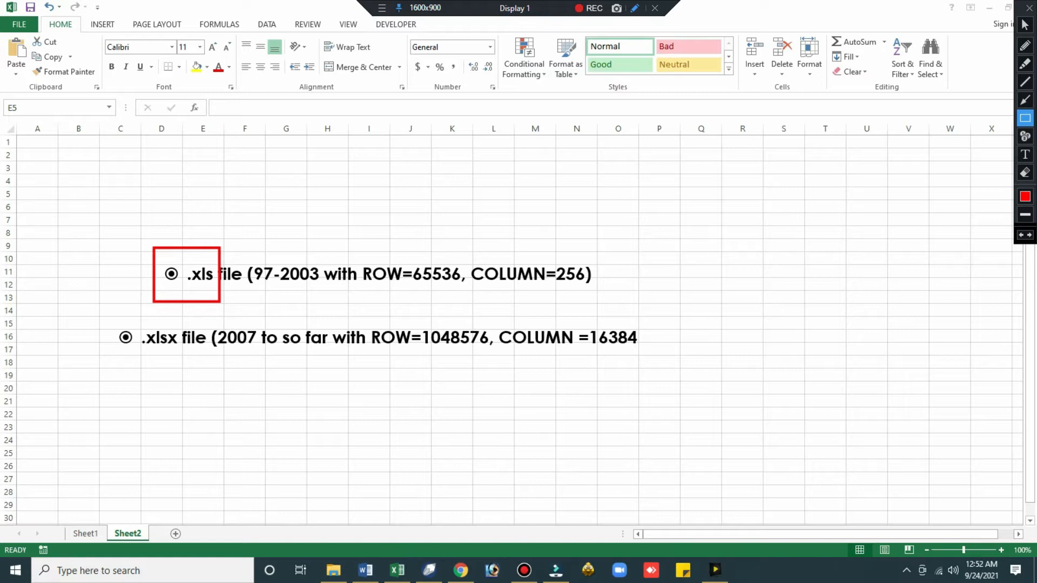
left_click_drag(96, 321, 181, 359)
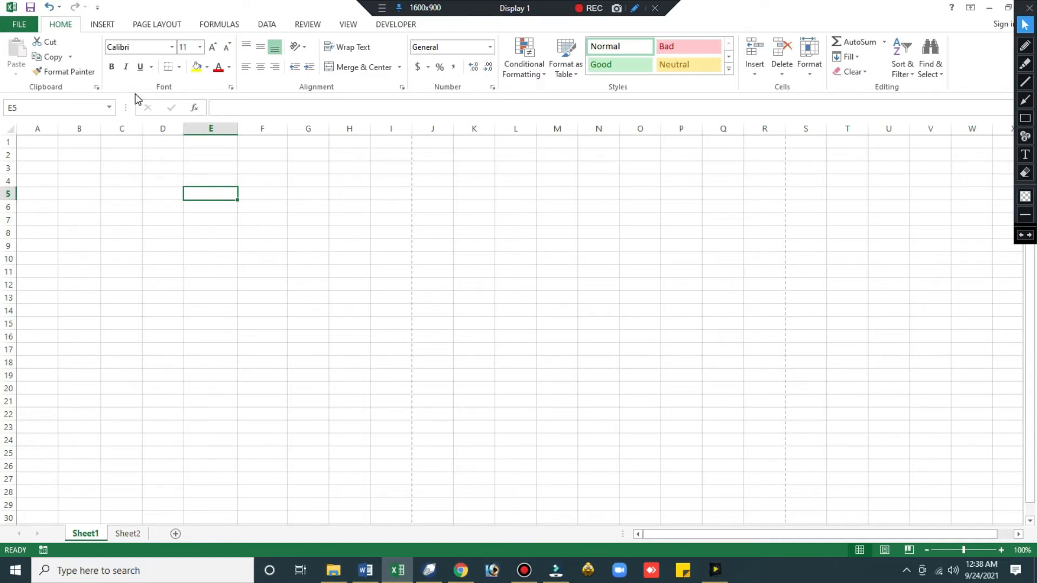
Examine the Name Box and formula bar on Sheet1 by selecting cells K9 and F9, leaving F9 empty
left_click(74, 106)
left_click(478, 241)
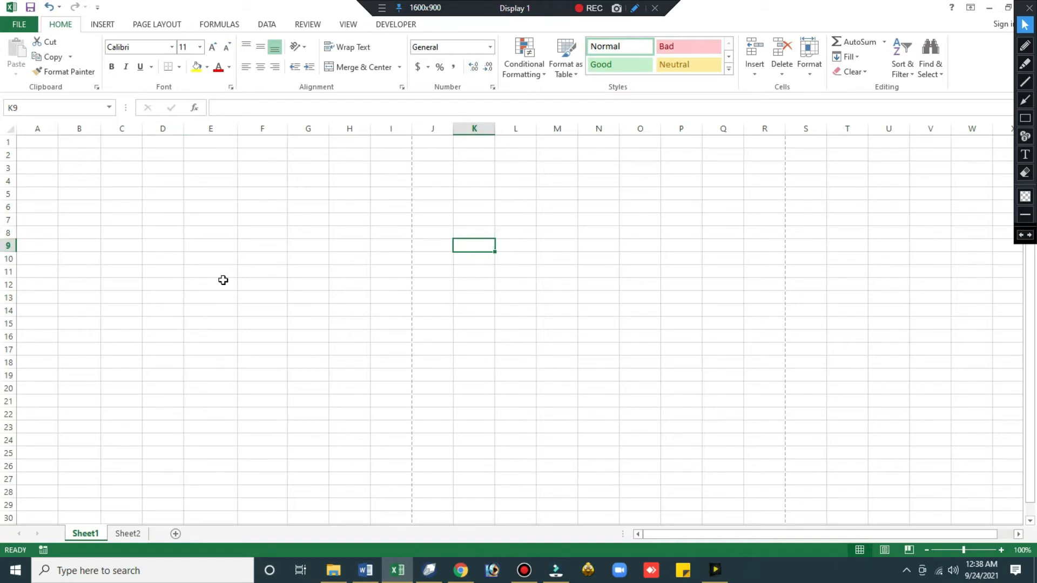
left_click(241, 249)
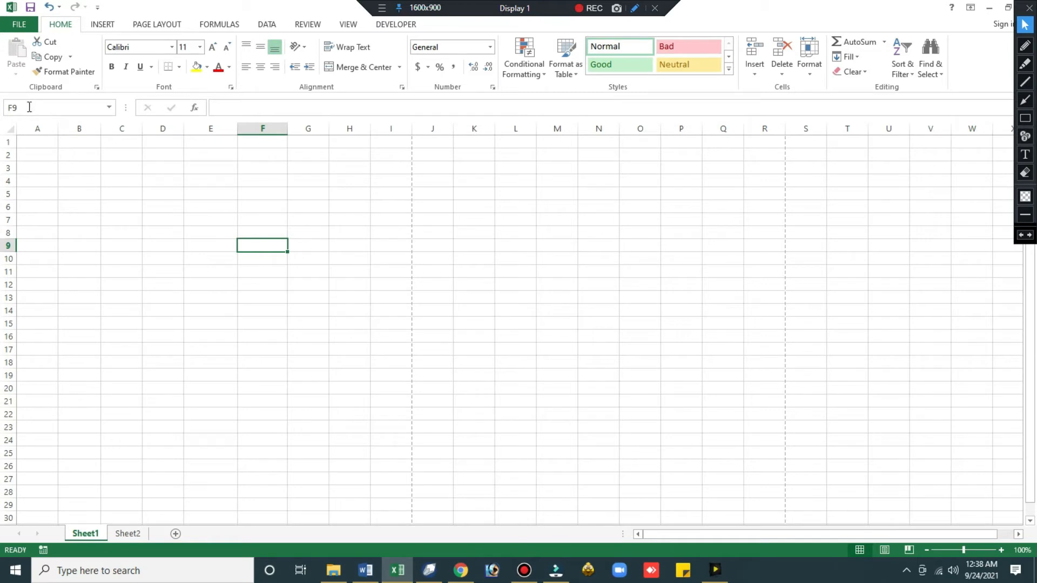
left_click(244, 108)
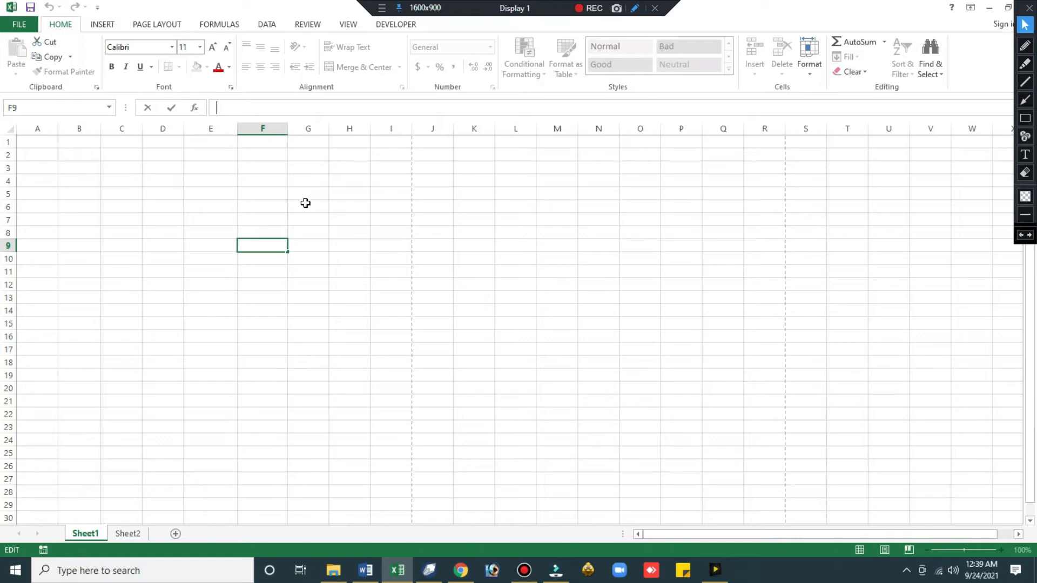
key("Escape")
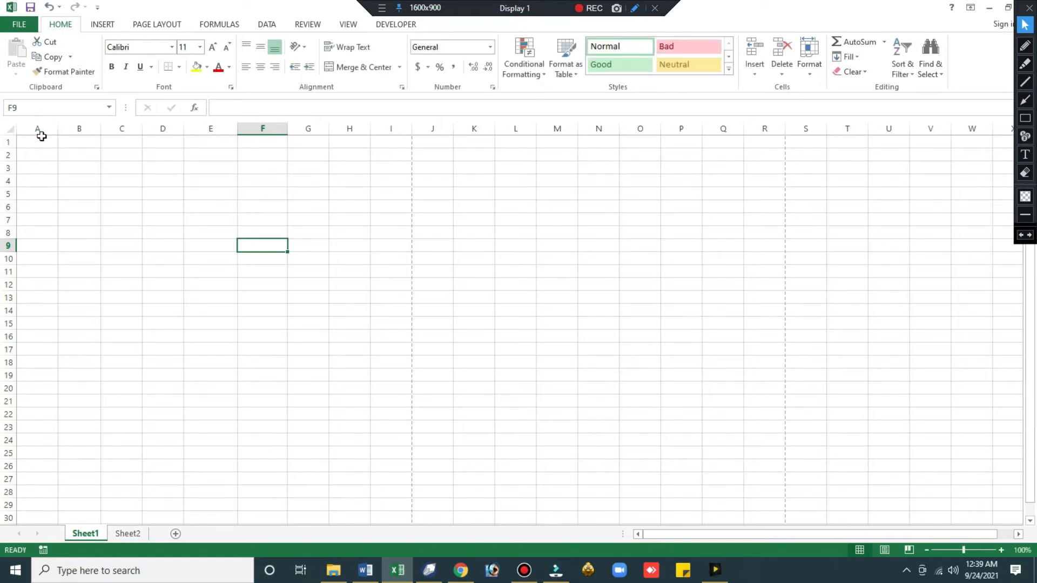
Select columns A and B in turn, and widen column B freehand to about 19
left_click(38, 129)
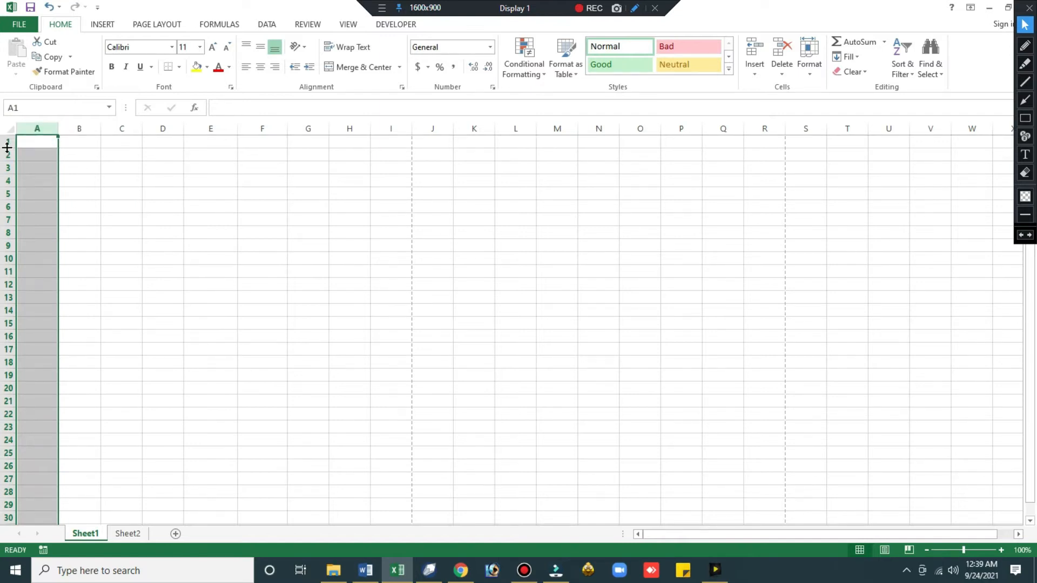
left_click(144, 165)
left_click(90, 130)
left_click(148, 191)
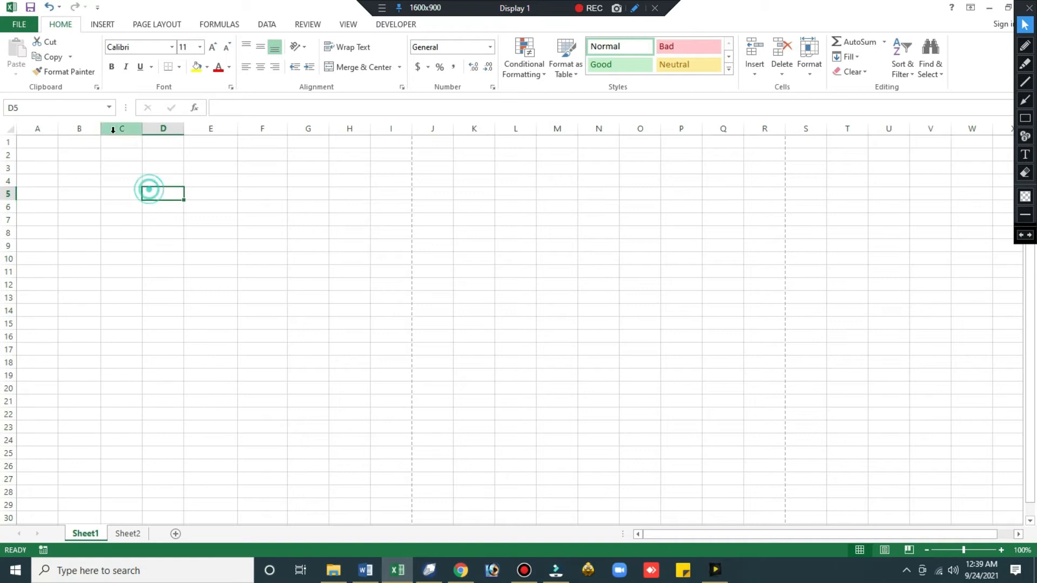
left_click_drag(100, 131, 191, 134)
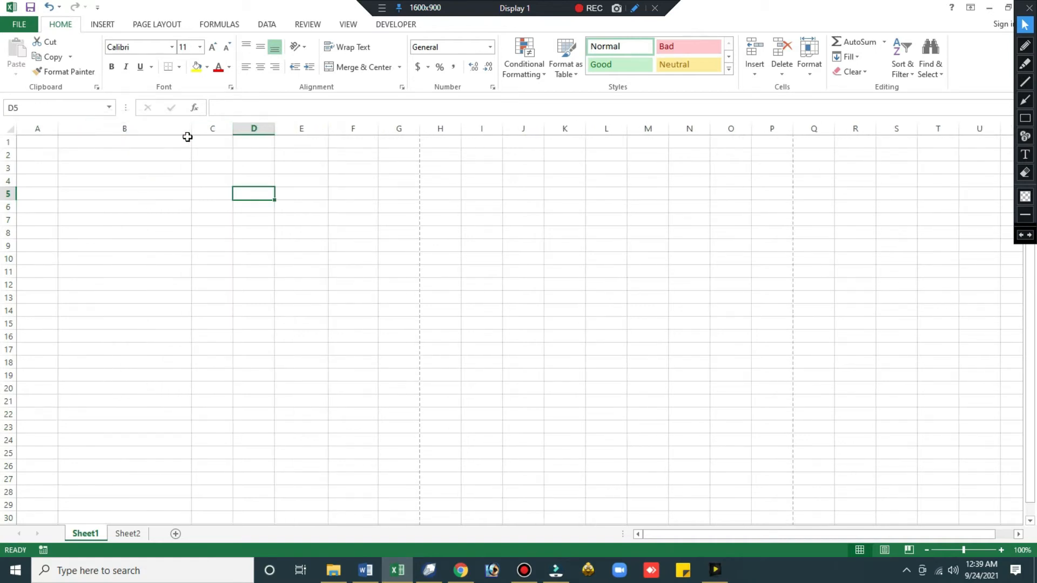
left_click_drag(190, 132, 146, 140)
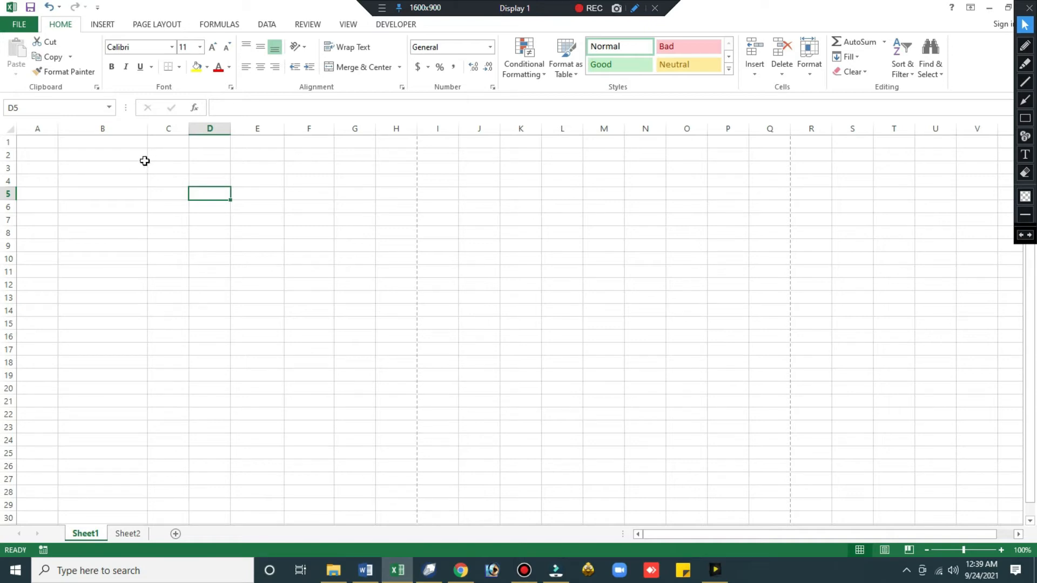
Set column B's width to 40 and undo the change
left_click(128, 124)
right_click(128, 125)
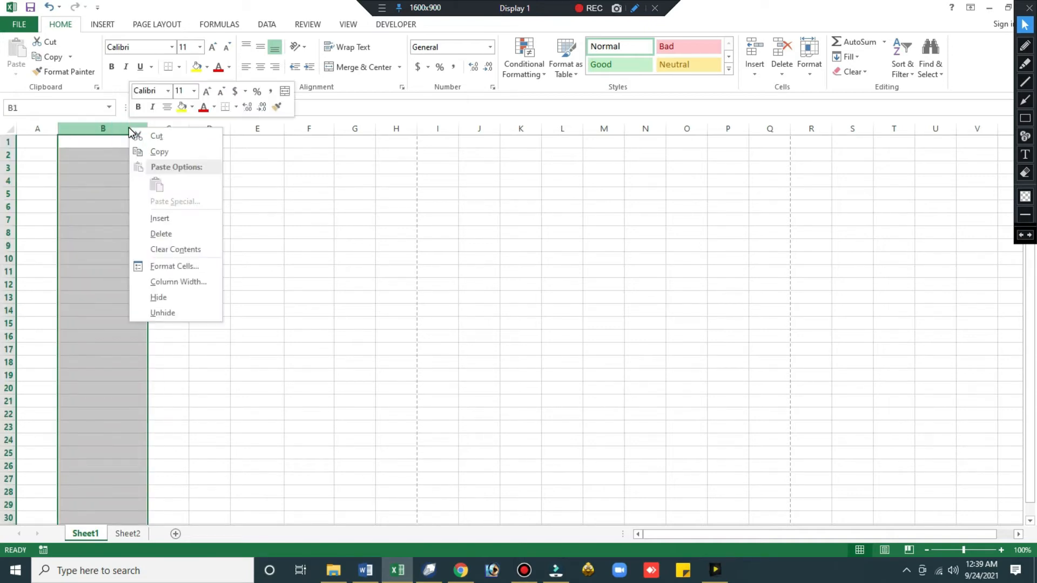
left_click(165, 283)
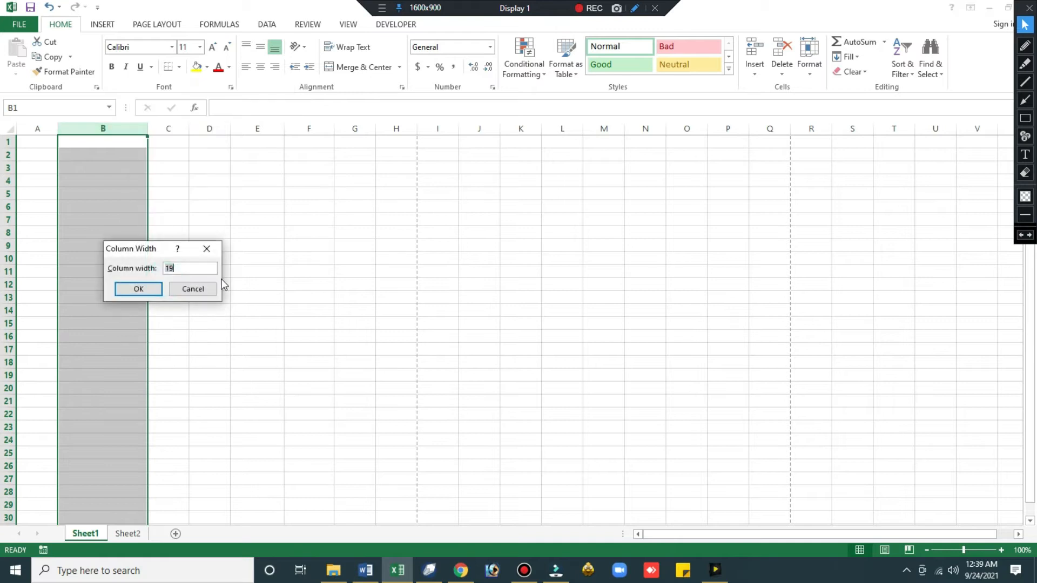
type("40")
key("Return")
left_click(174, 215)
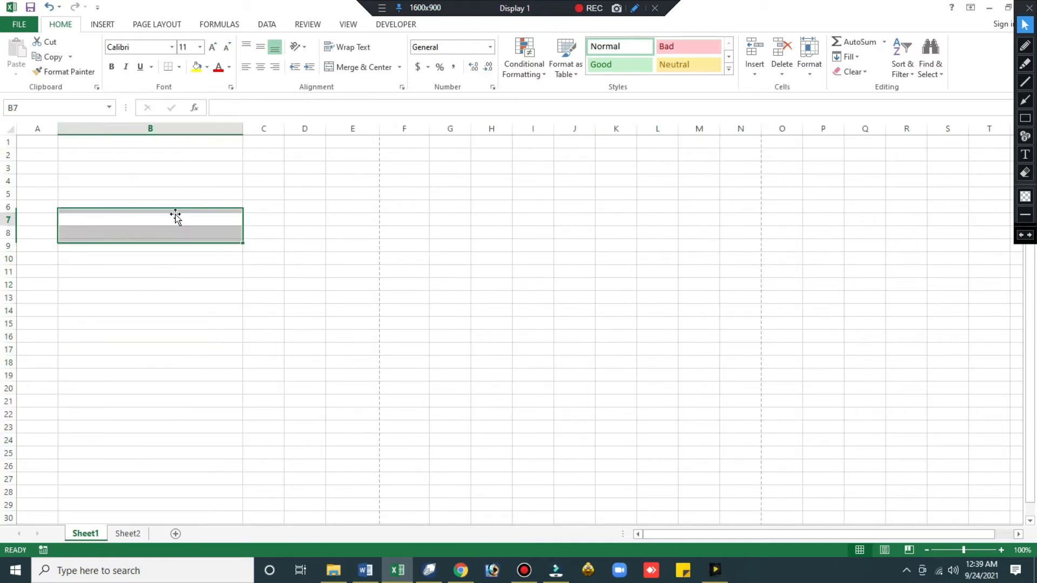
key("ctrl+z")
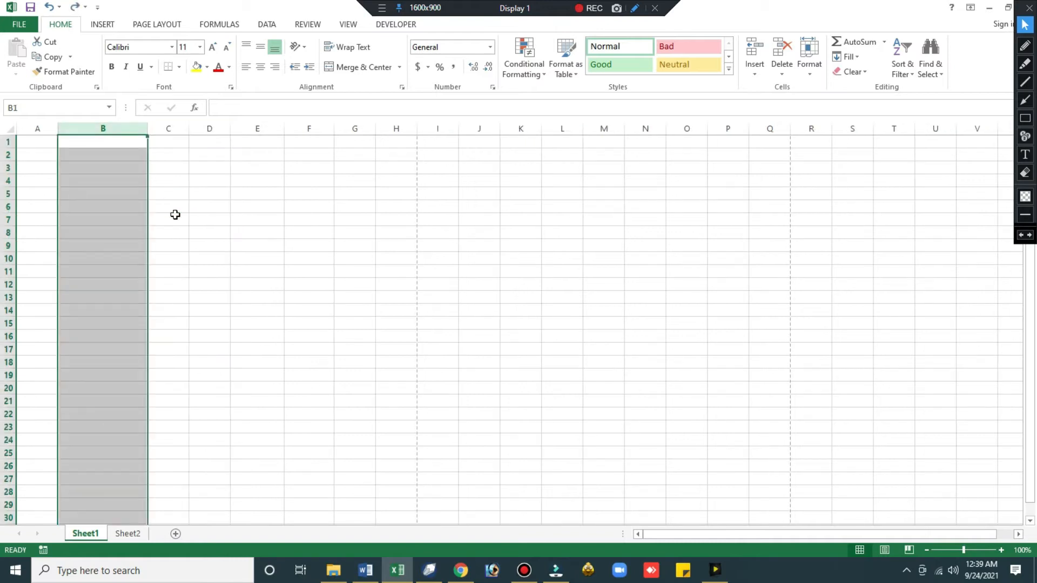
Give columns A through H one equal column width
left_click(43, 125)
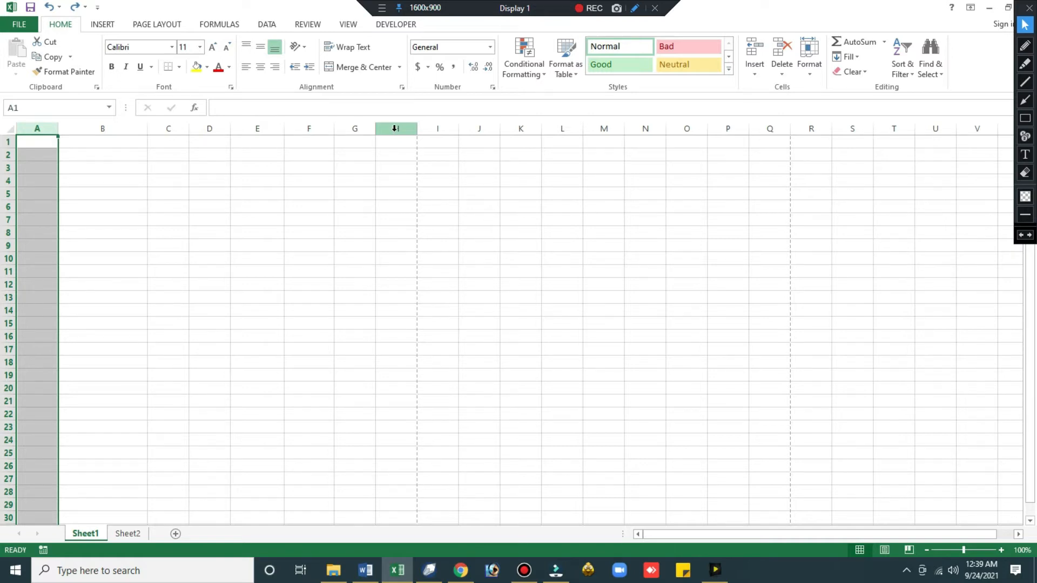
left_click(394, 128, "shift")
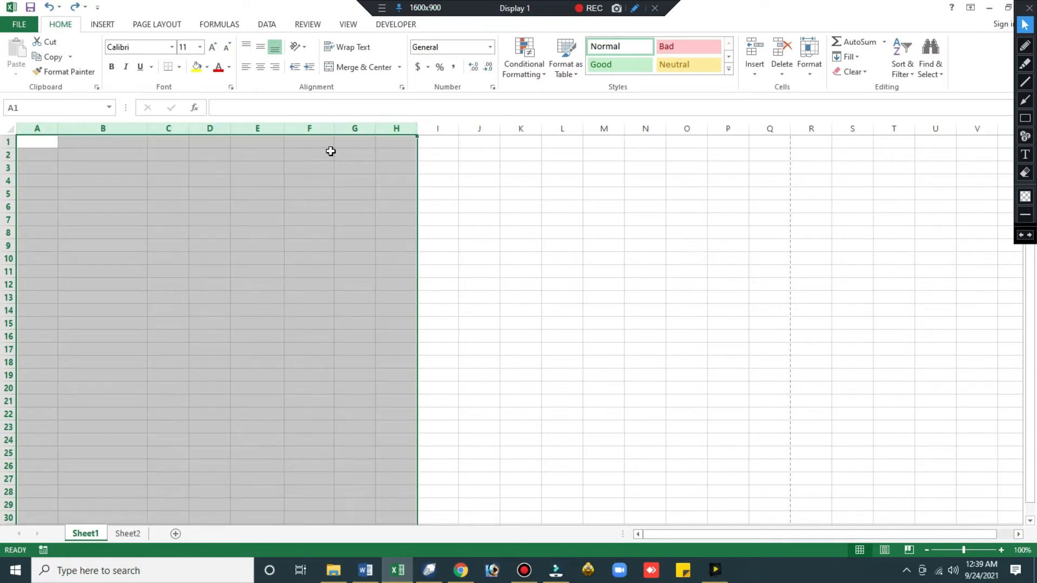
right_click(365, 145)
left_click(394, 303)
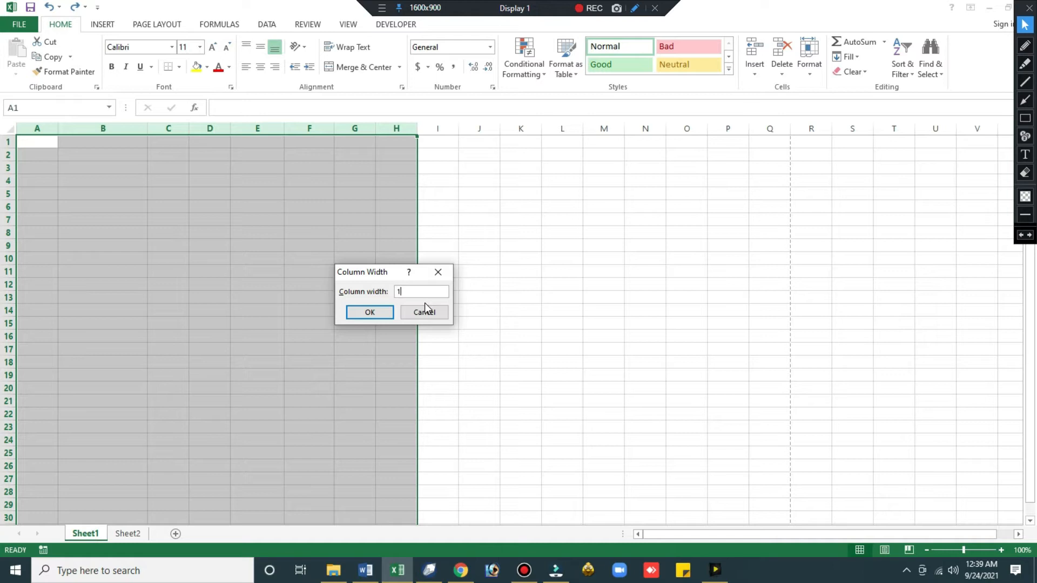
key("Return")
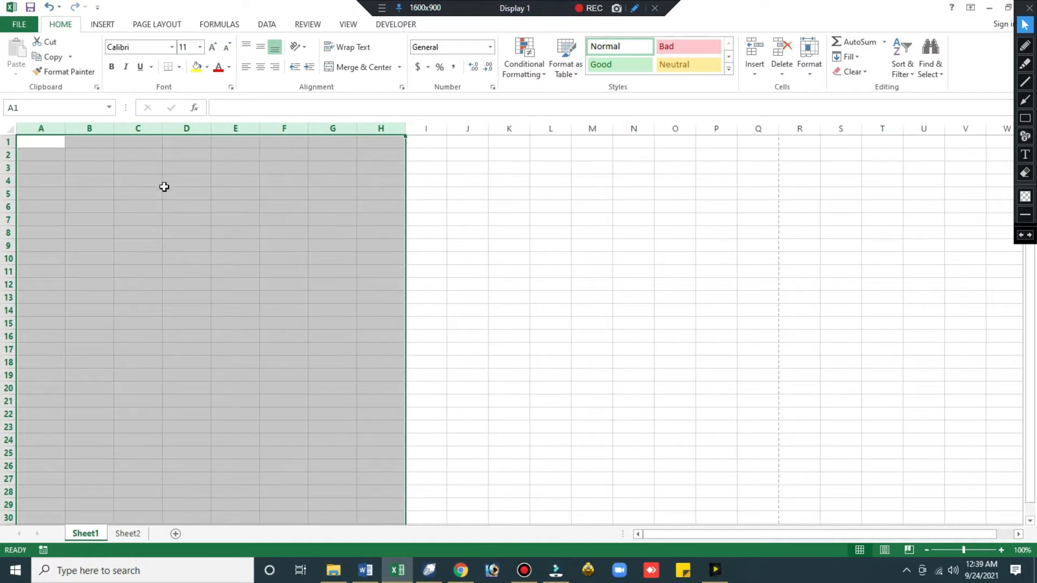
left_click(150, 205)
Set the height of rows 1 through 10 to 40 and undo the change
left_click(8, 142)
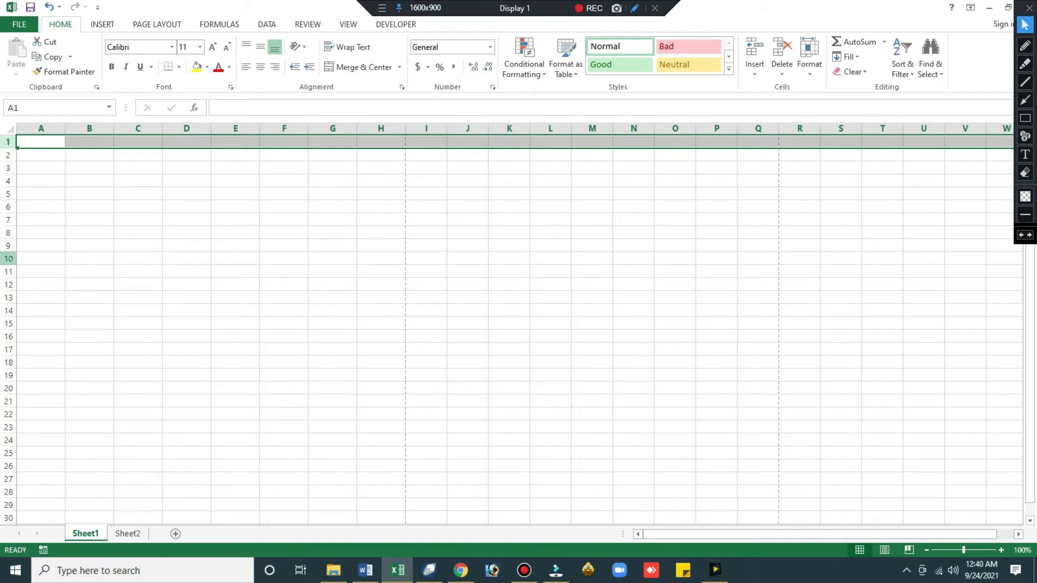
left_click(8, 259, "shift")
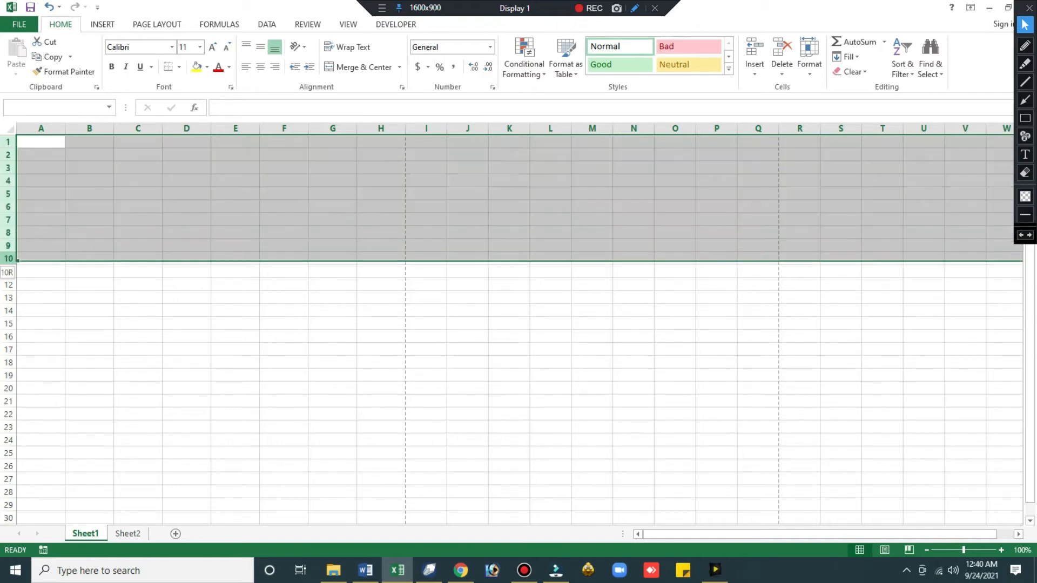
right_click(10, 227)
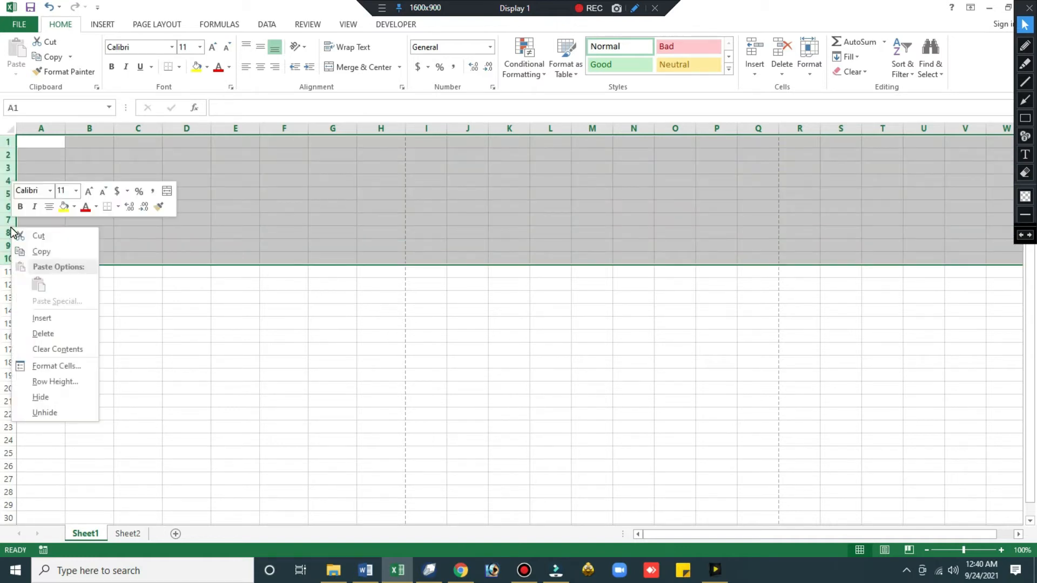
left_click(56, 378)
type("40")
key("Return")
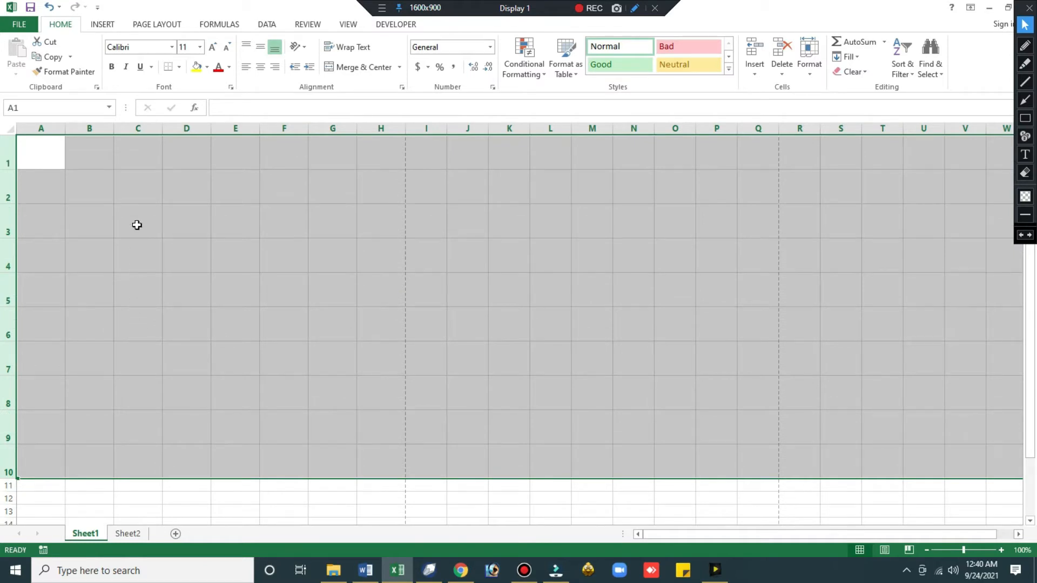
key("ctrl+z")
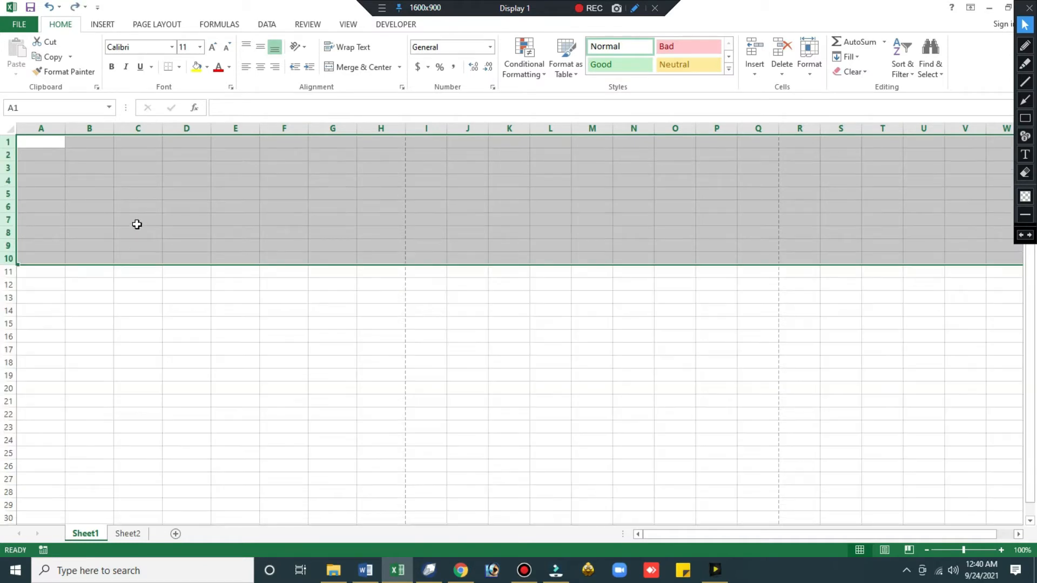
left_click(128, 186)
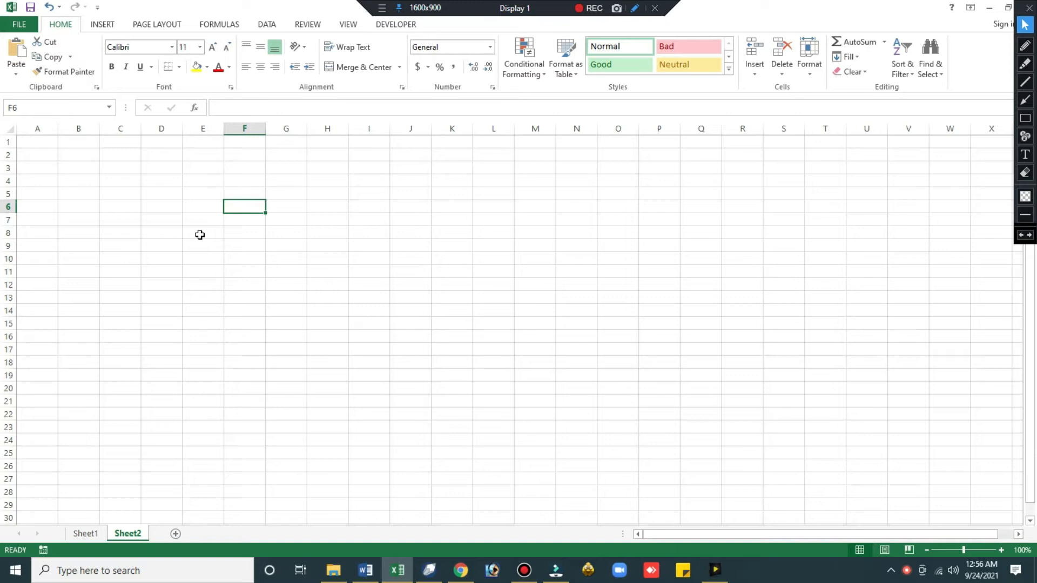
Enter EXCELLENT in cell E6 and autofit the width of column E to the text
left_click(205, 208)
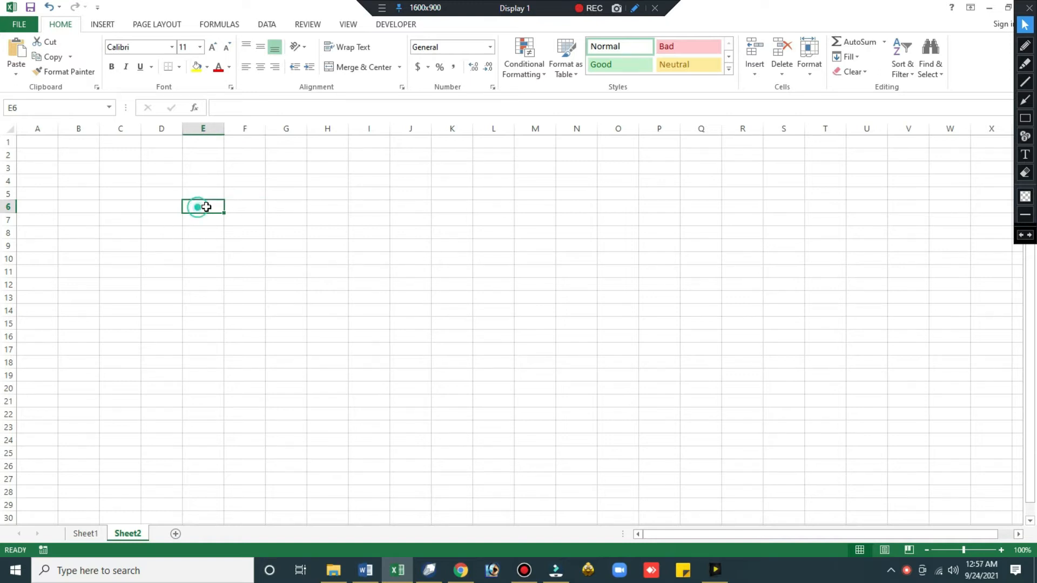
type("E")
key("BackSpace")
type("EXCELLENT")
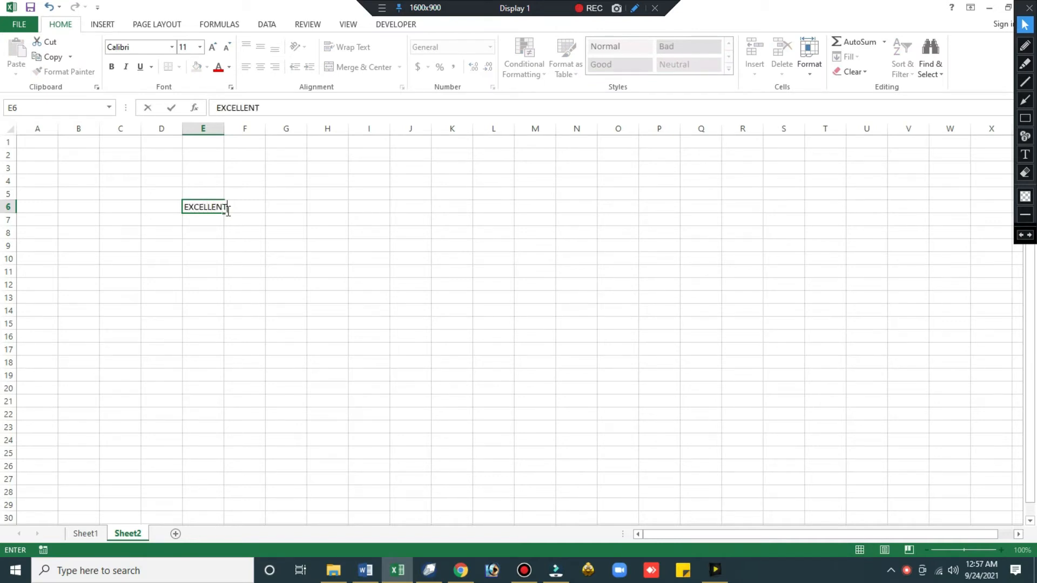
key("Return")
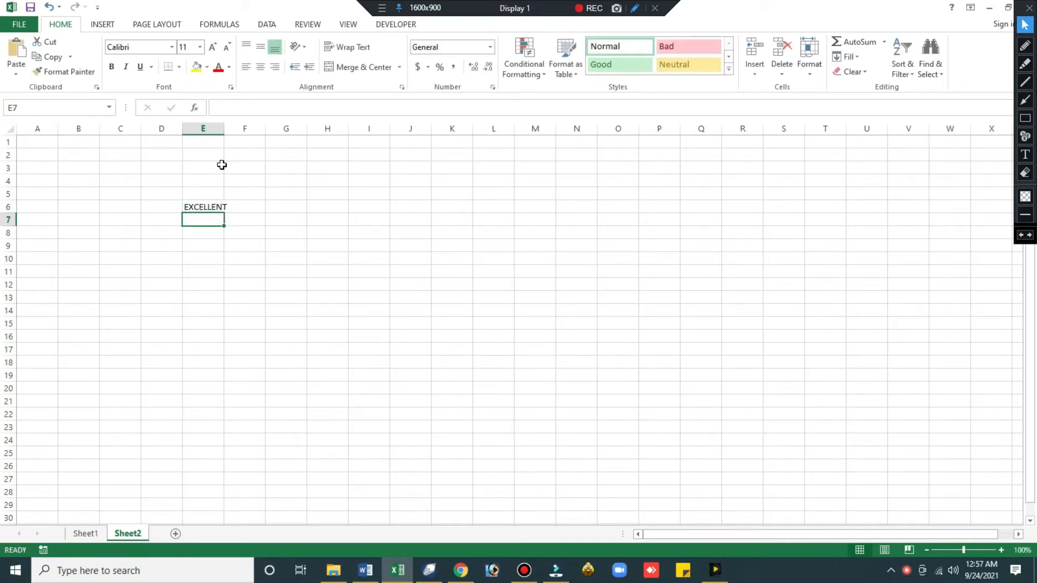
double_click(225, 128)
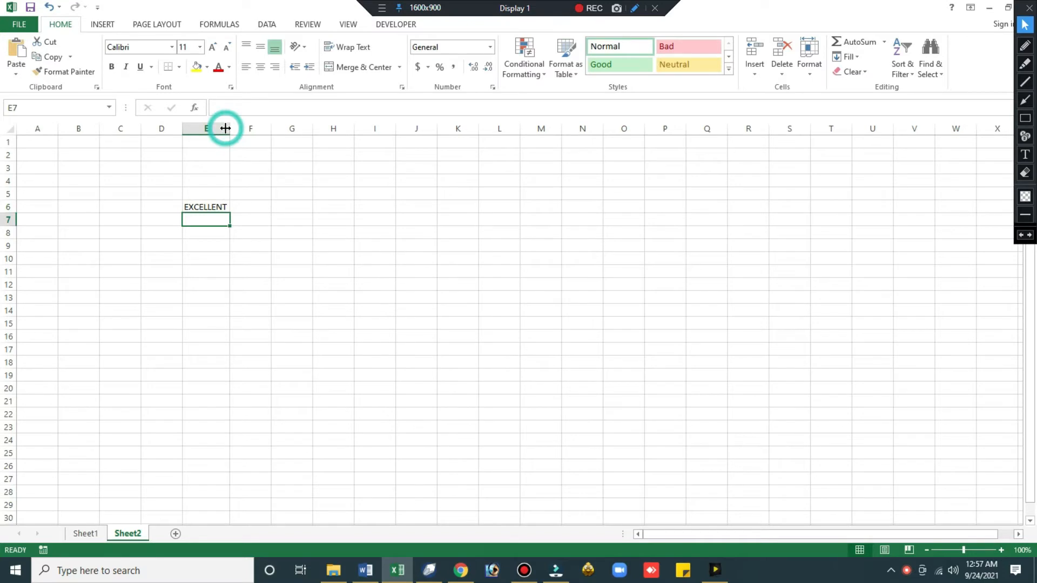
Browse the available fonts for the text in cell E6 without changing the current font
left_click(223, 206)
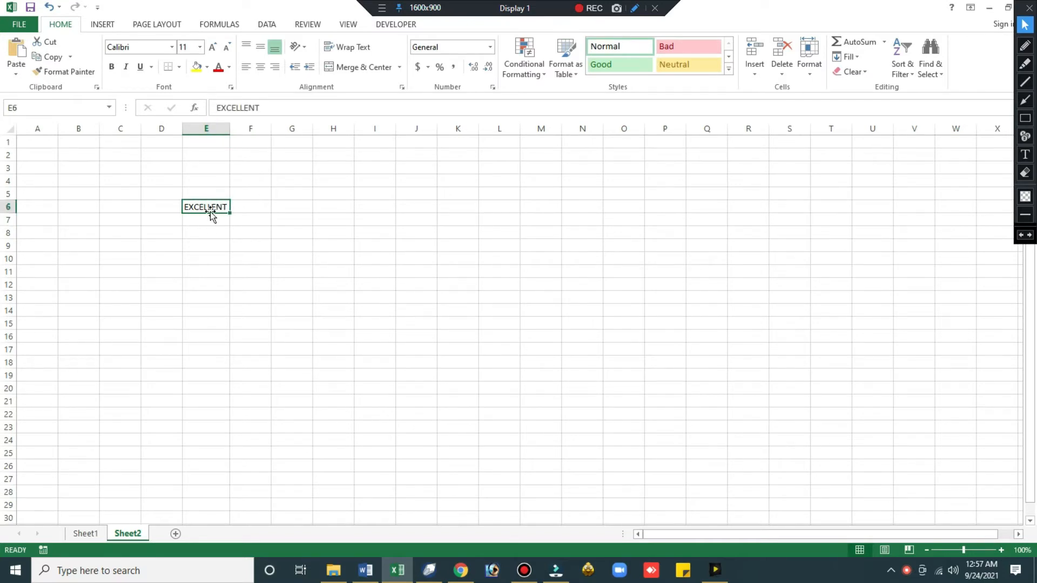
left_click(209, 207)
left_click(171, 47)
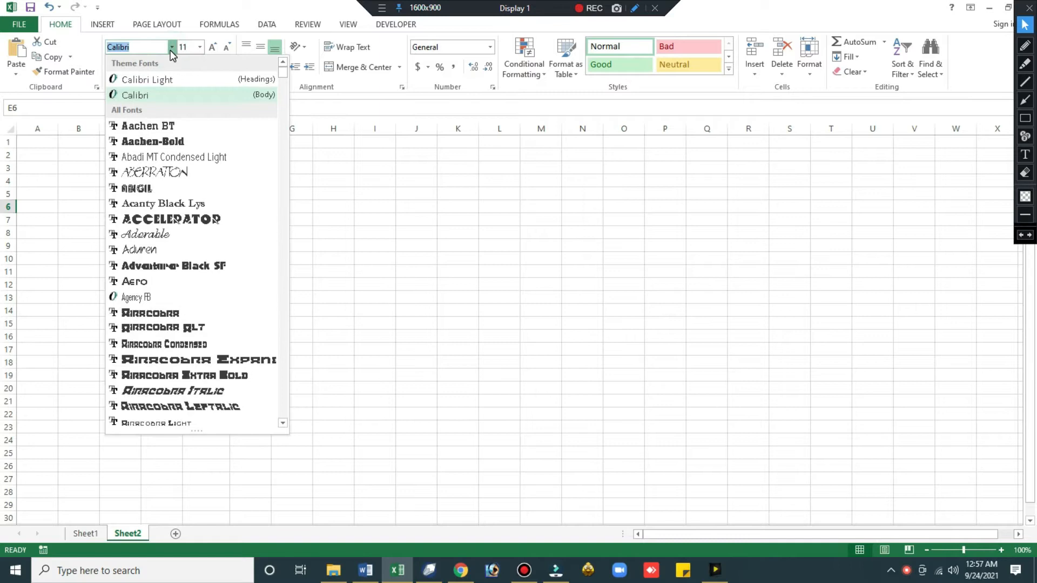
scroll(216, 238, "down", 5)
scroll(216, 237, "down", 15)
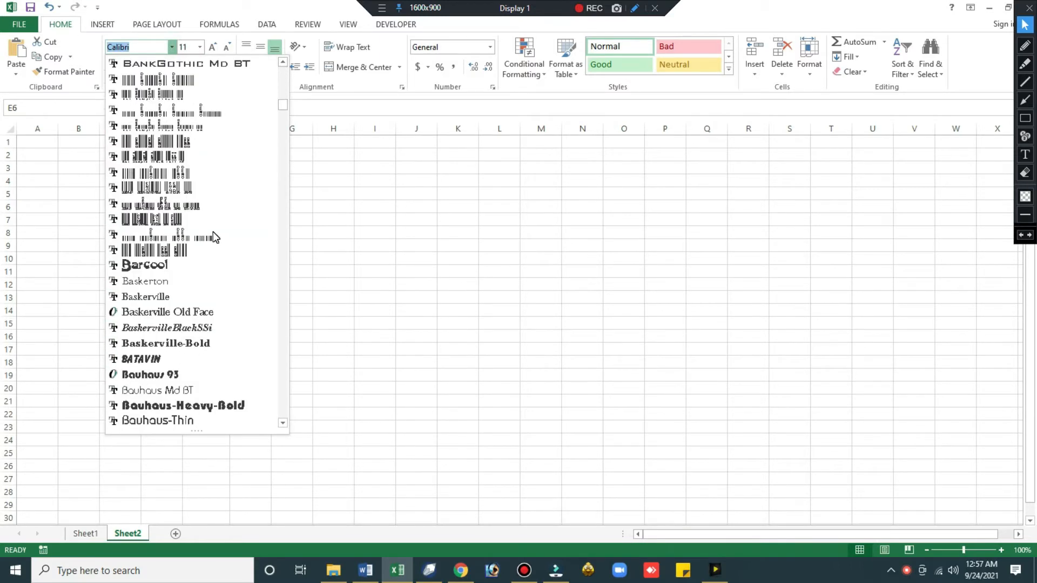
scroll(213, 236, "down", 4)
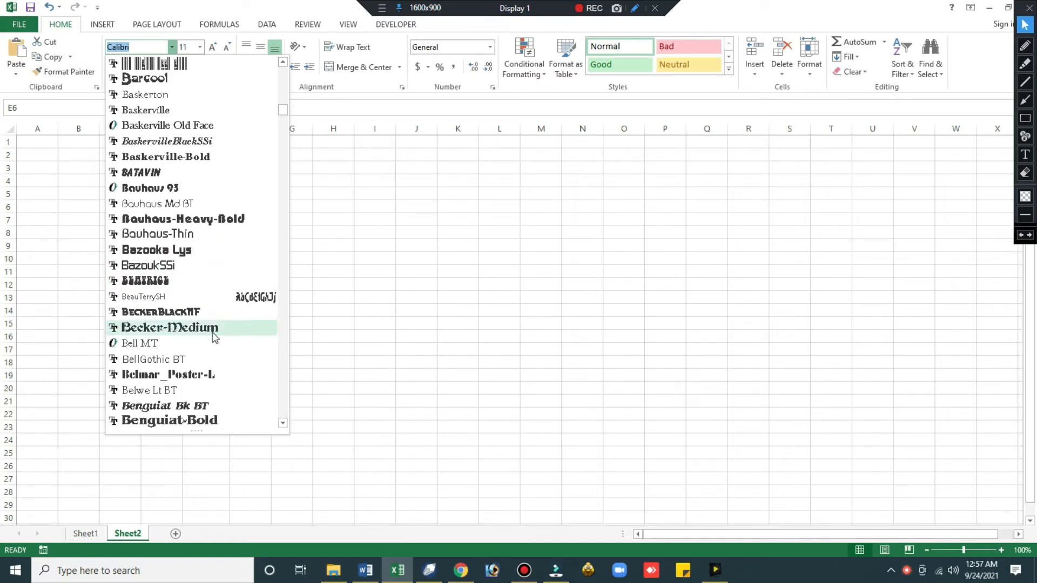
scroll(208, 268, "up", 4)
scroll(208, 268, "up", 5)
scroll(208, 268, "up", 15)
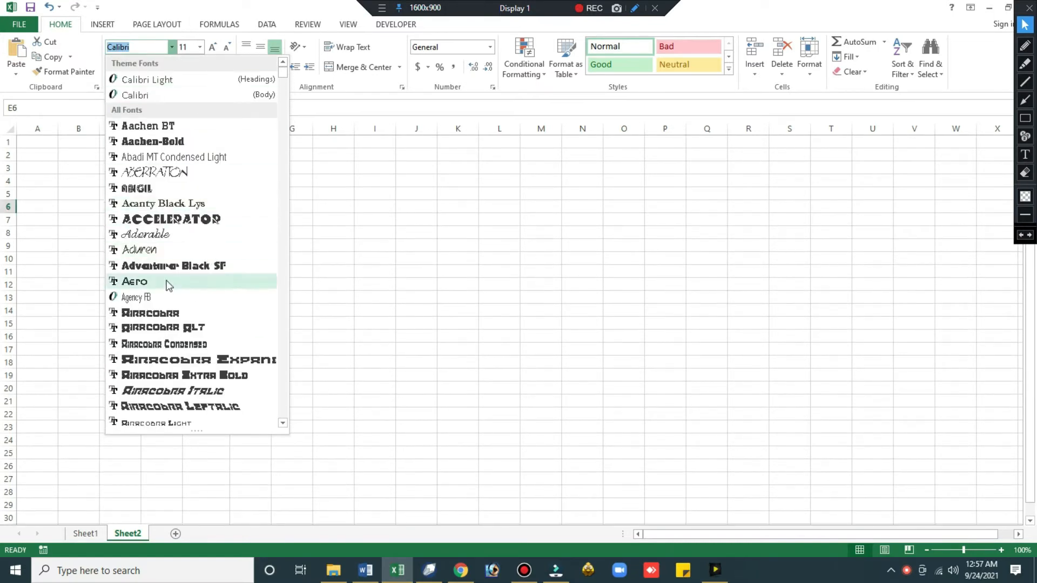
scroll(167, 299, "down", 12)
scroll(180, 350, "down", 2)
scroll(182, 229, "up", 15)
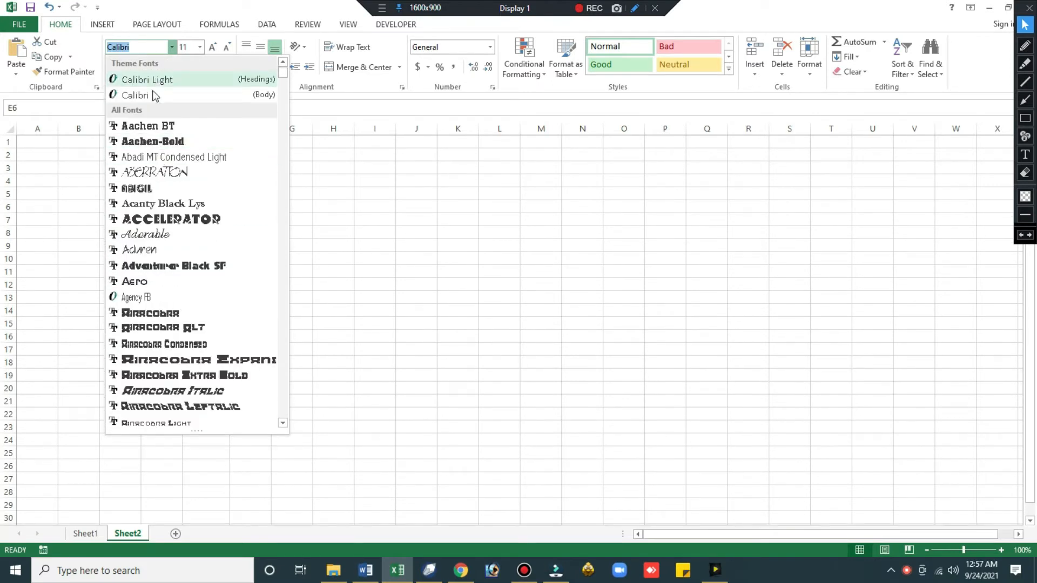
key("Escape")
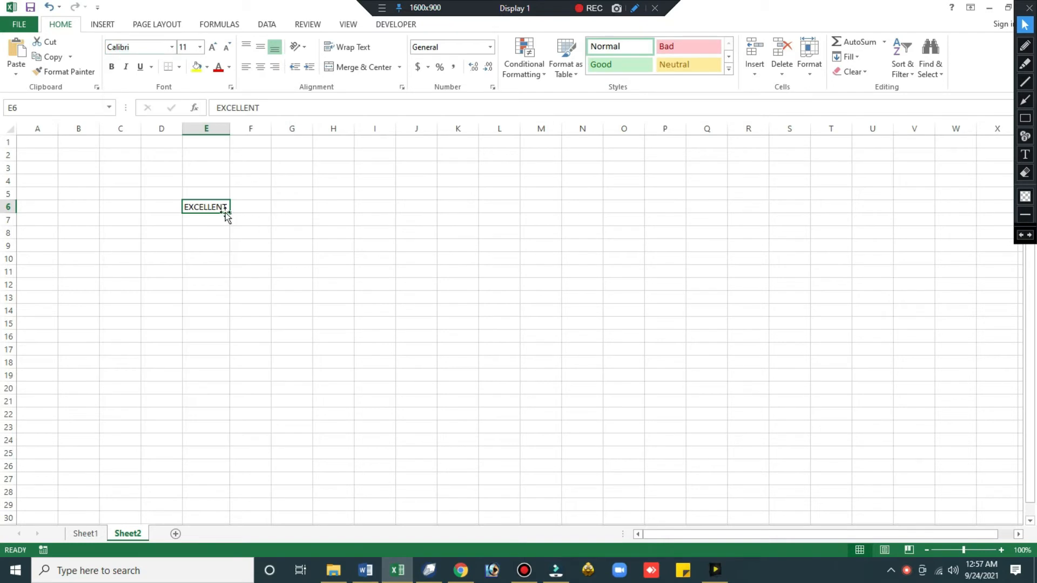
Set the font size of cell E6 to 36 and widen column E to fit the enlarged text
left_click(200, 47)
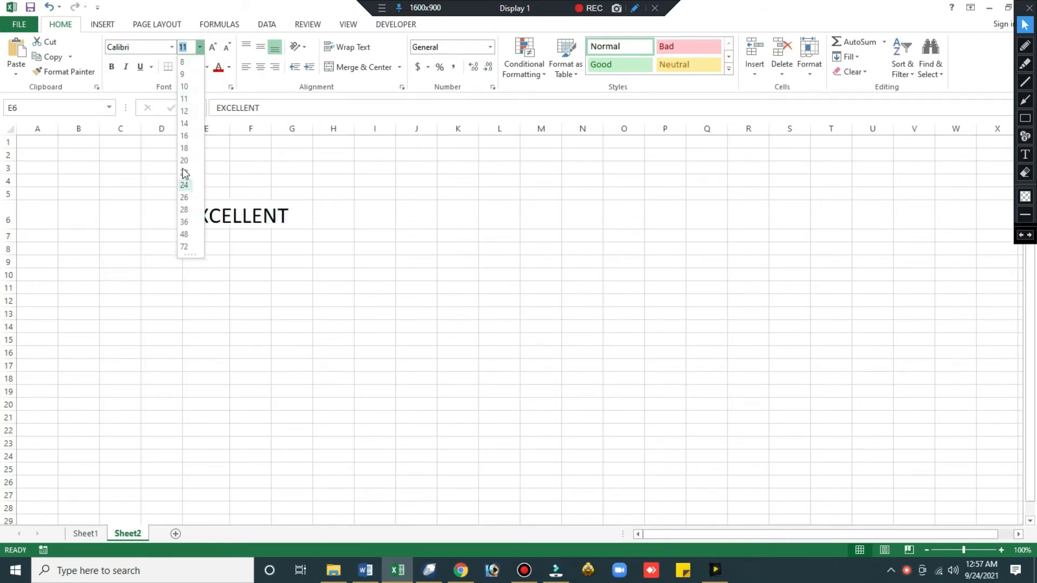
left_click(193, 223)
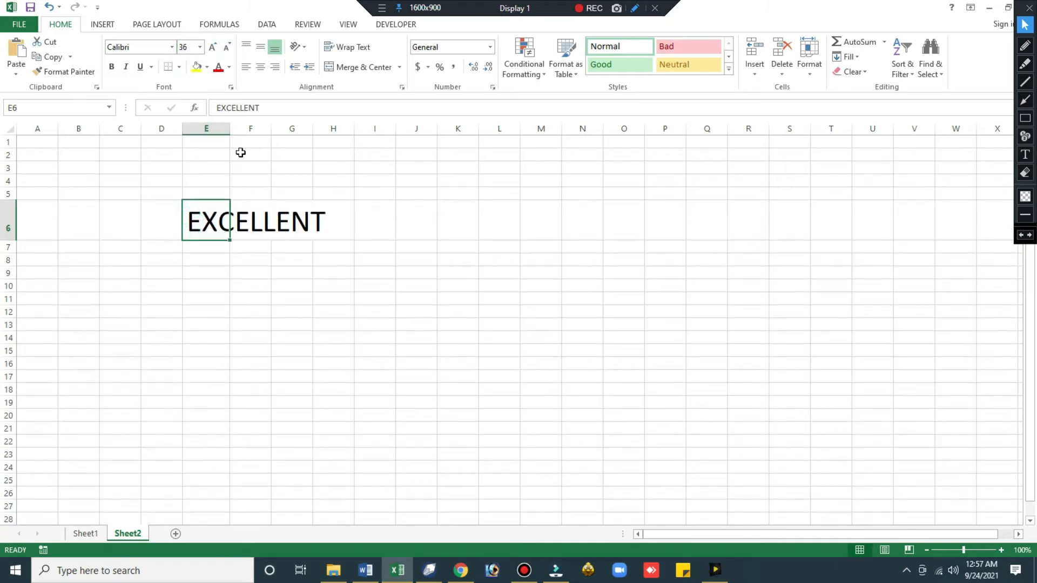
left_click_drag(230, 128, 326, 135)
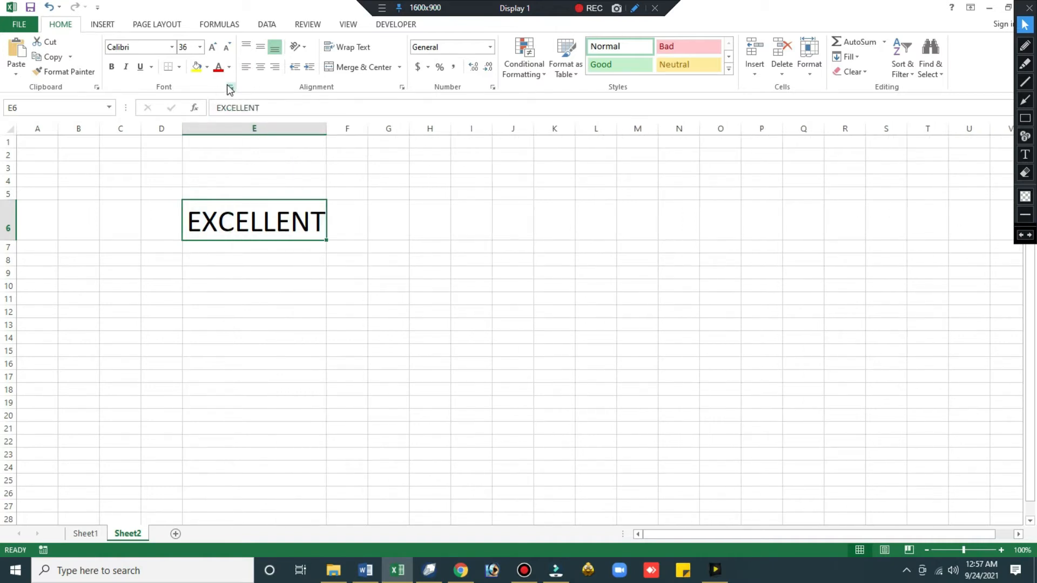
Format cell E6 with red text and a yellow fill, and make its text bold, italic and underlined
left_click(218, 70)
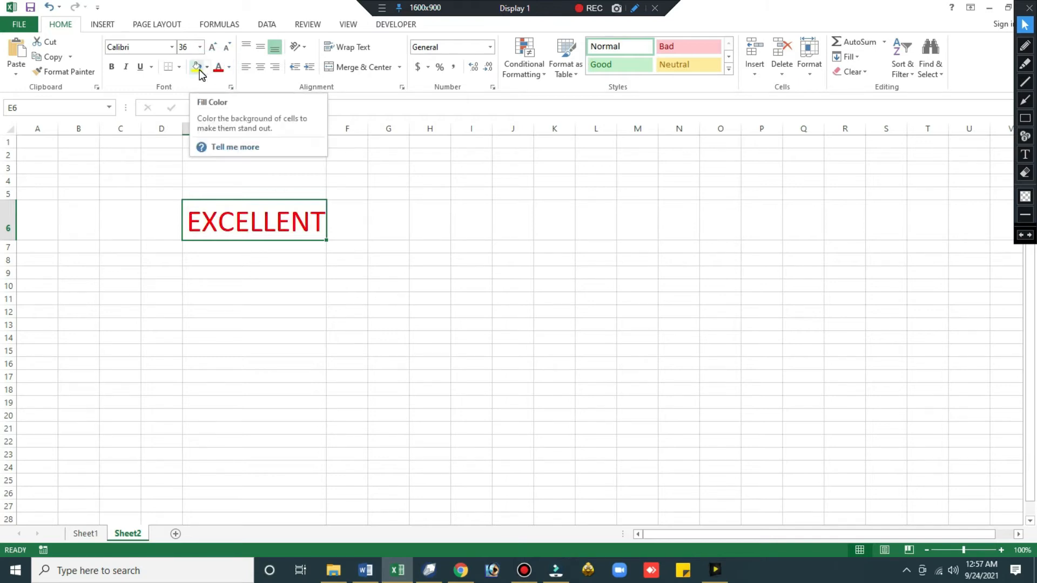
left_click(197, 68)
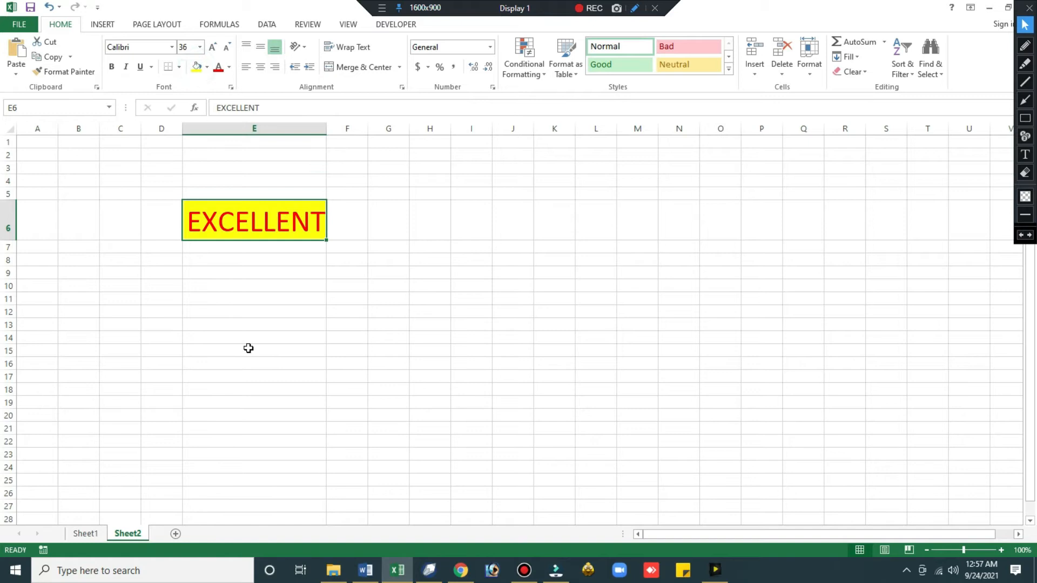
left_click(111, 67)
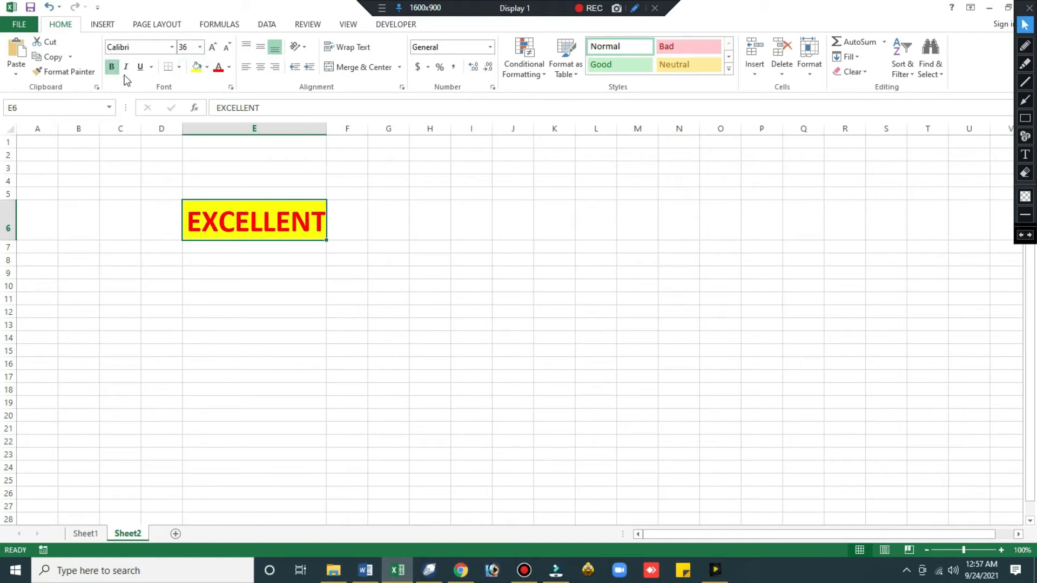
left_click(125, 68)
left_click(141, 67)
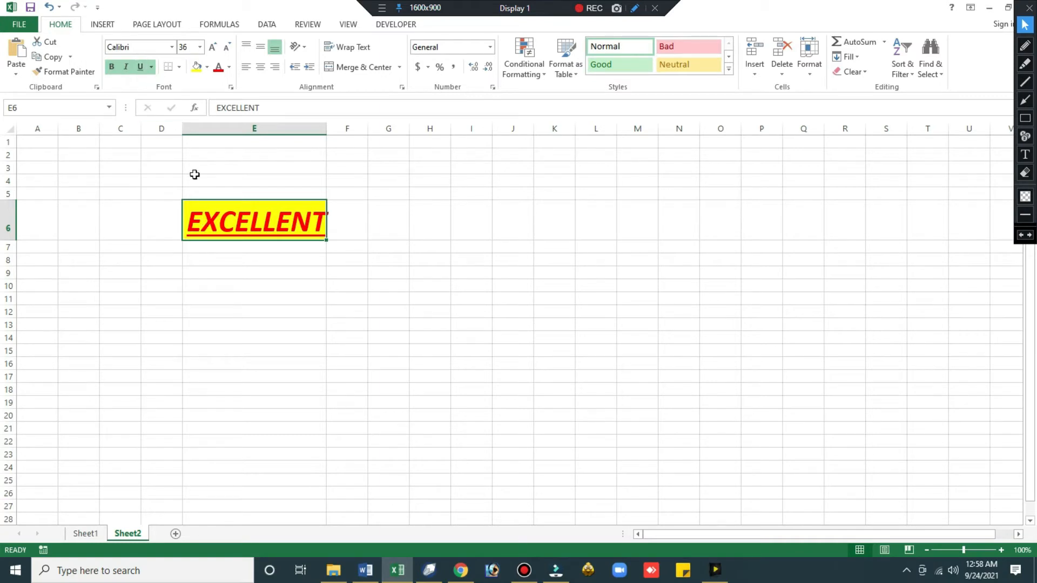
left_click(180, 67)
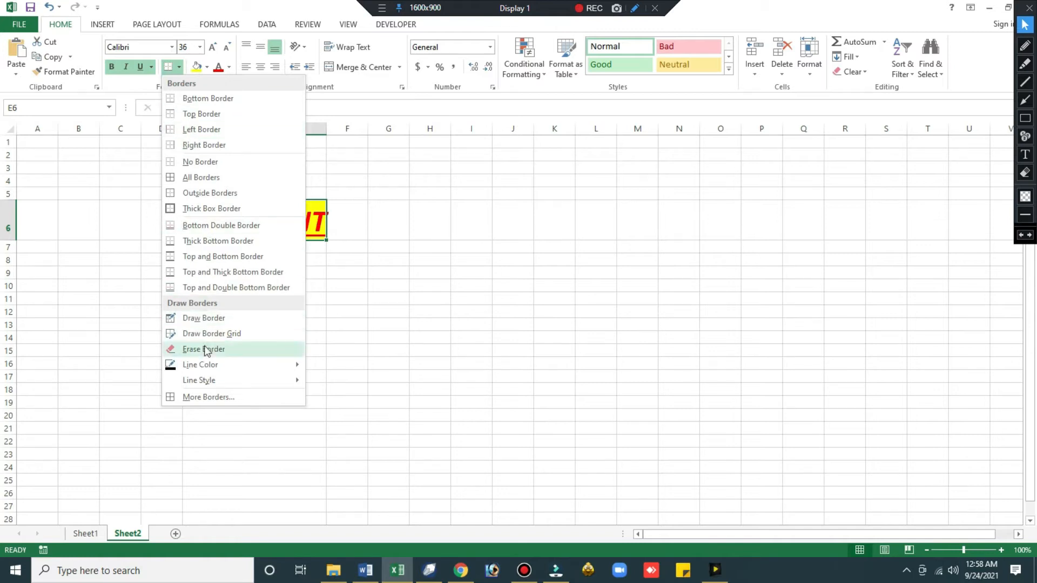
left_click(128, 193)
left_click(399, 233)
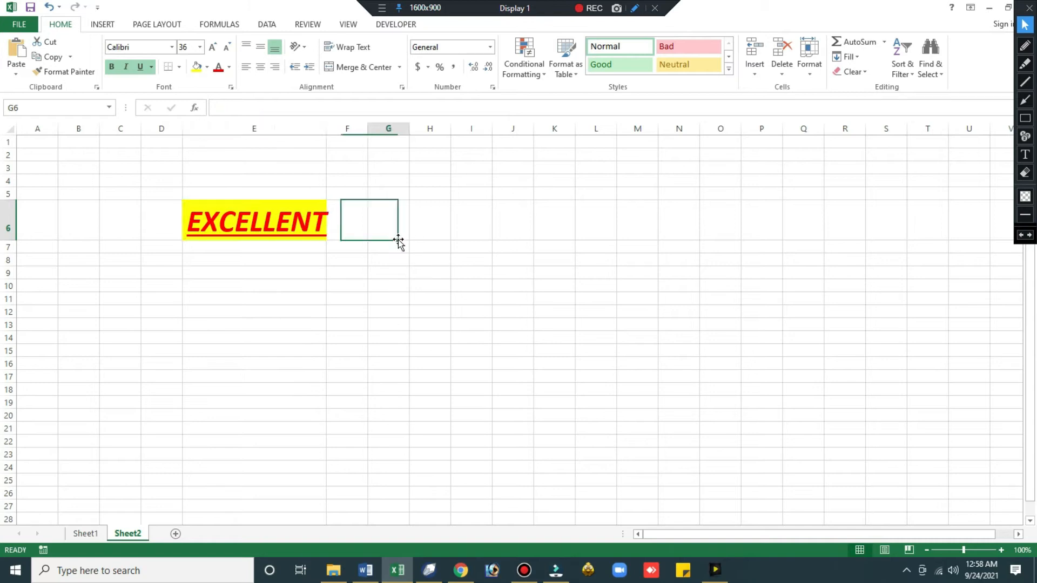
left_click_drag(431, 213, 581, 283)
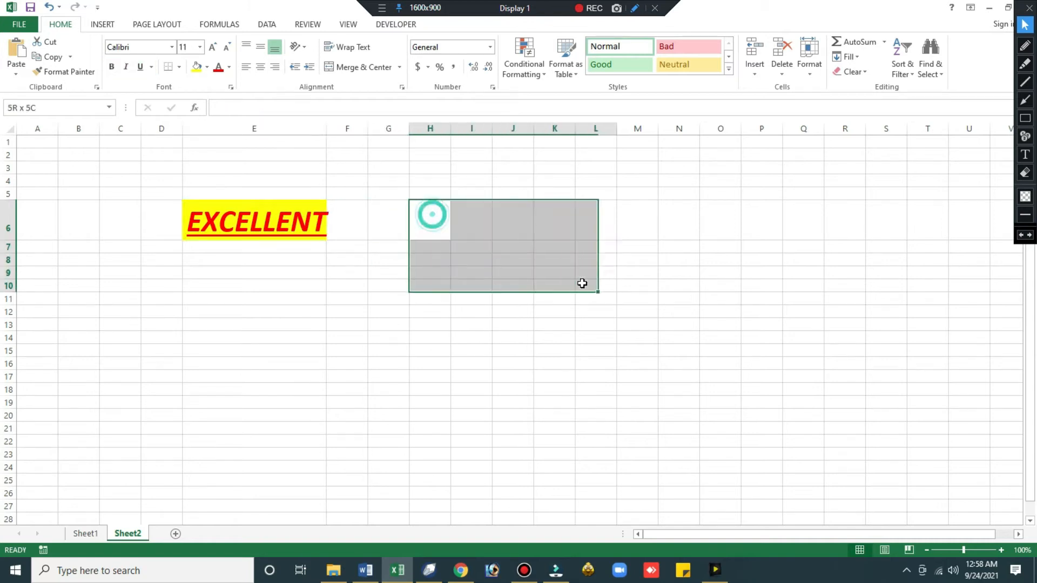
left_click(371, 319)
Apply a bottom border to the range I8:N15
left_click(467, 261)
left_click_drag(481, 277, 662, 347)
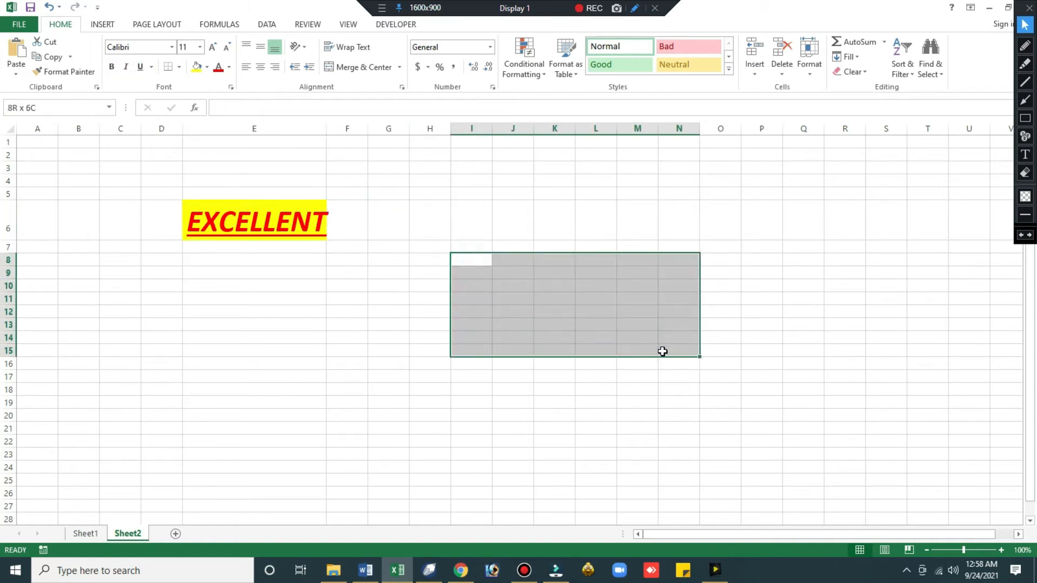
left_click(180, 67)
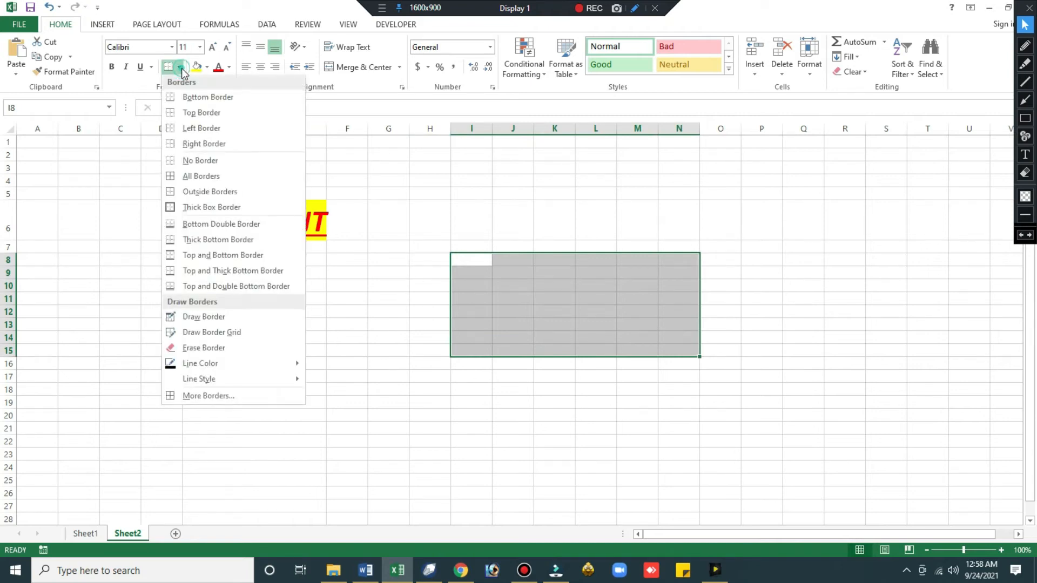
left_click(178, 98)
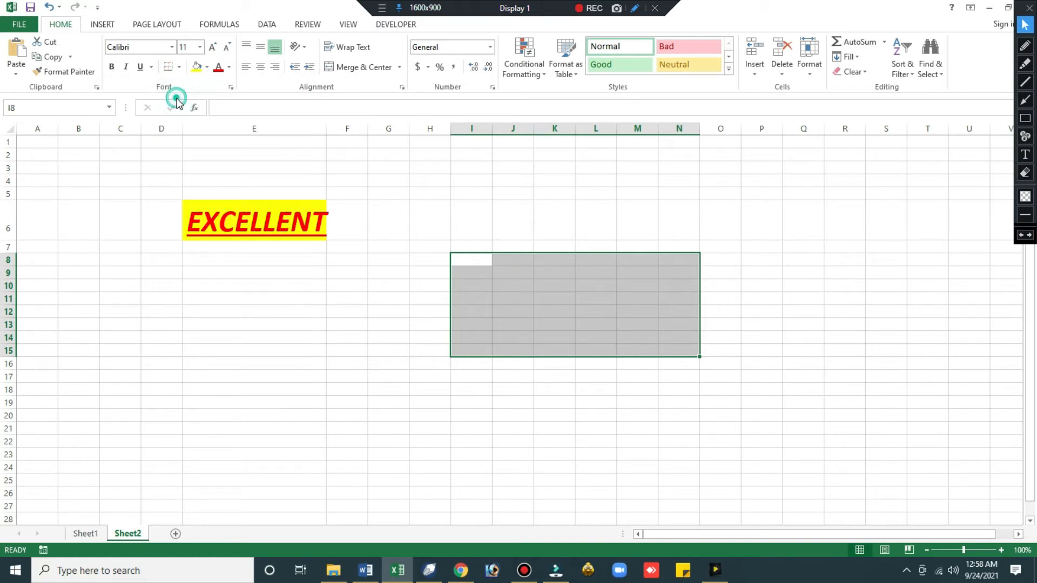
left_click(397, 285)
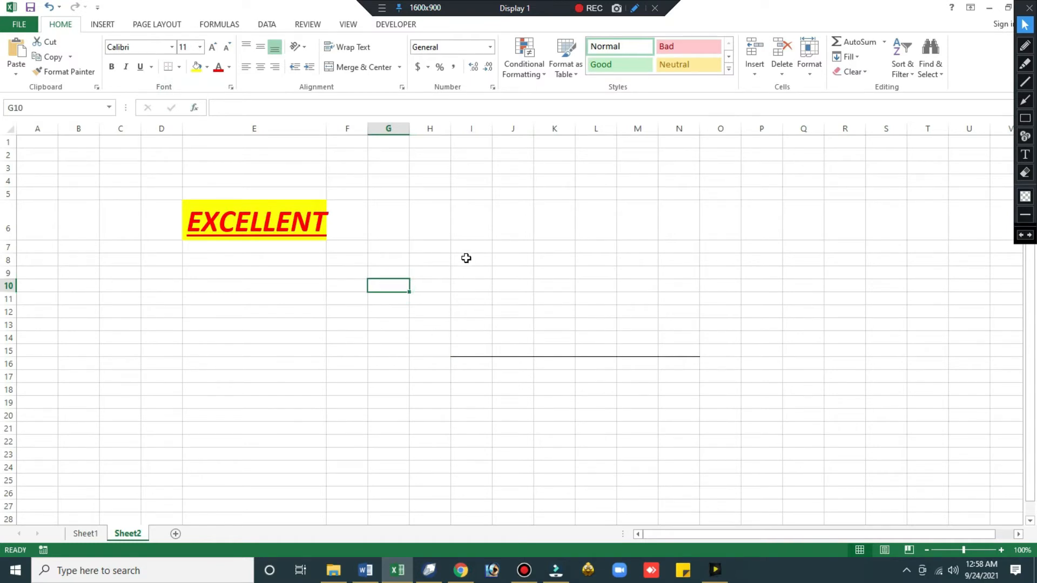
Add a bottom border to cells I9, J9 and K9, one cell at a time
left_click_drag(466, 258, 673, 352)
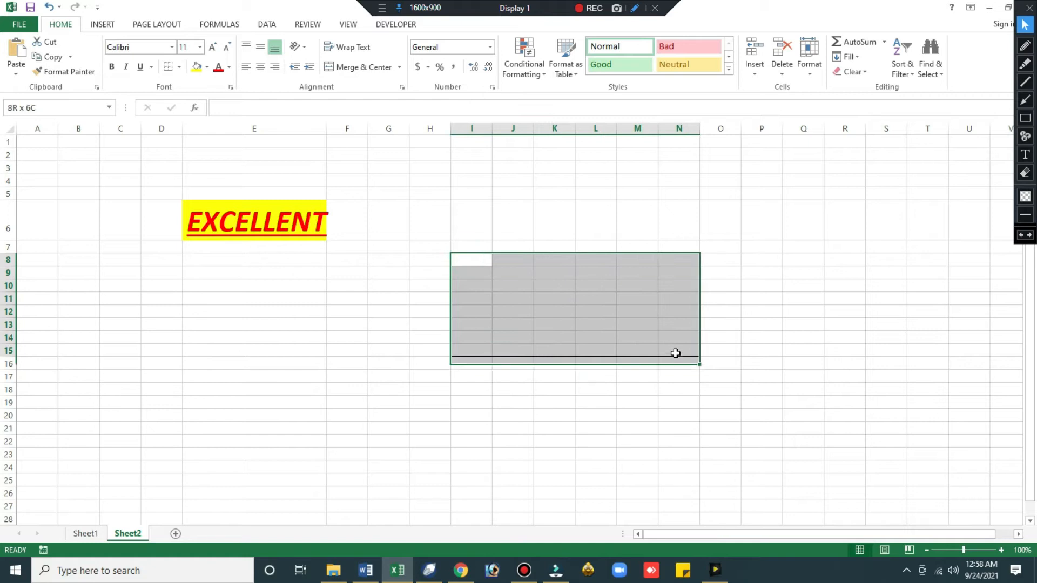
left_click(362, 369)
left_click(468, 274)
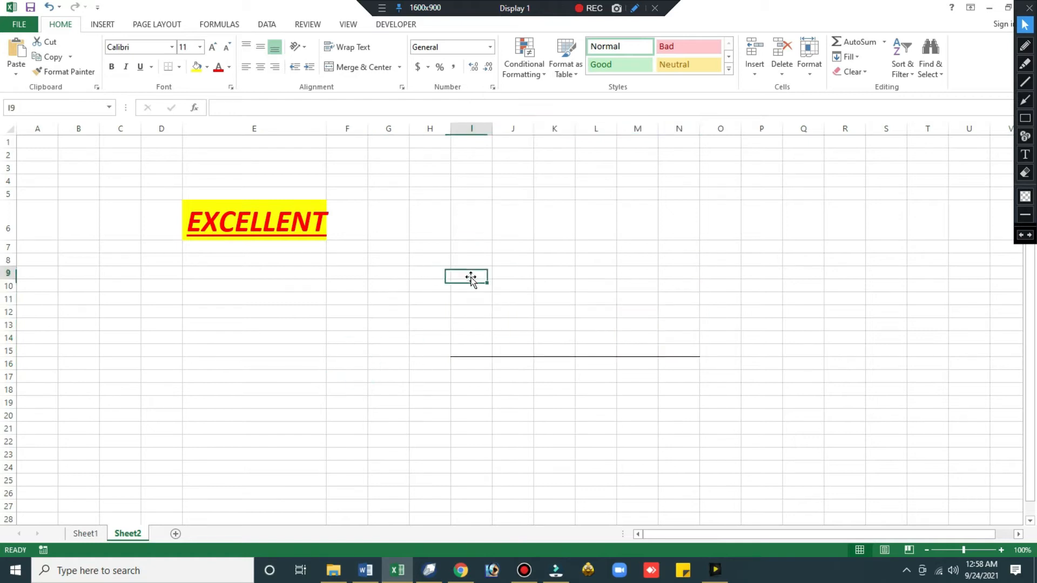
left_click(170, 66)
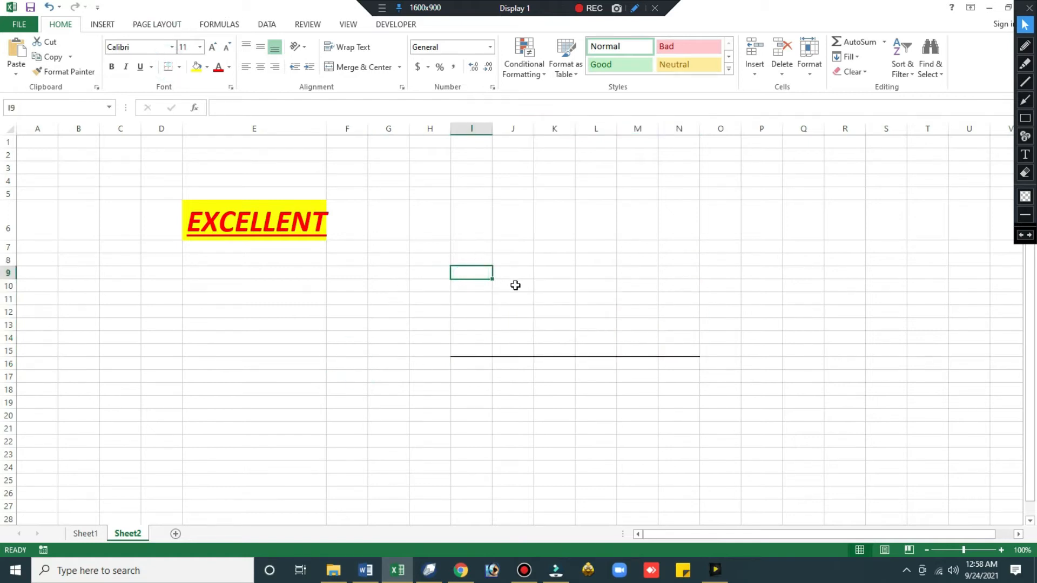
left_click(508, 270)
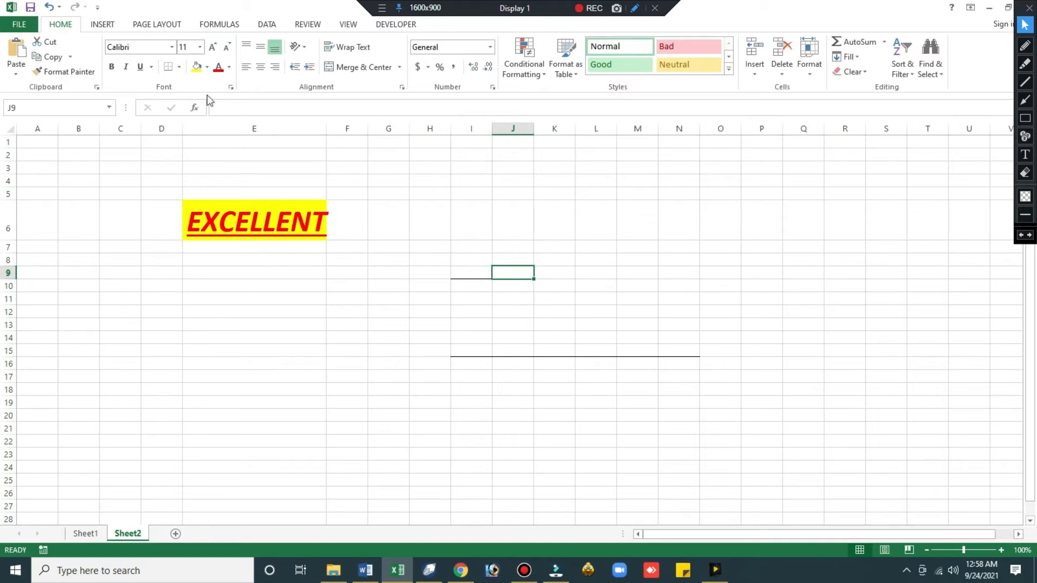
left_click(165, 68)
left_click(525, 244)
left_click(545, 270)
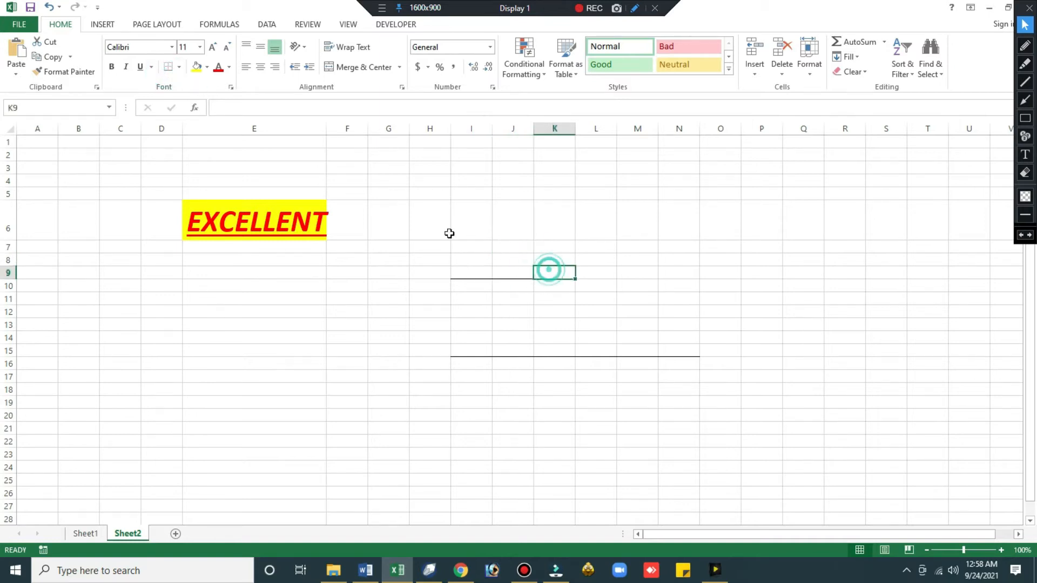
left_click(469, 219)
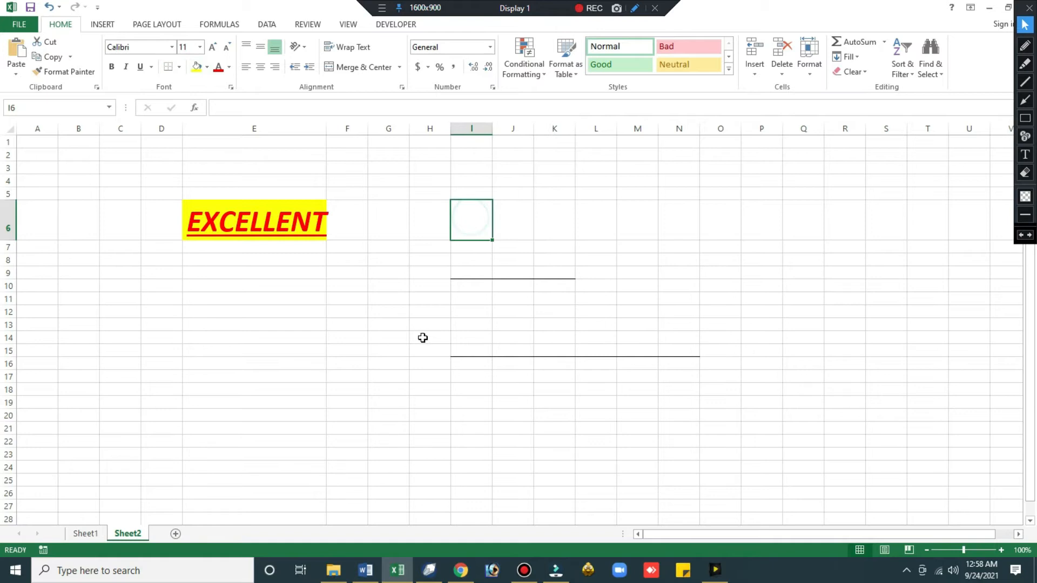
left_click(390, 312)
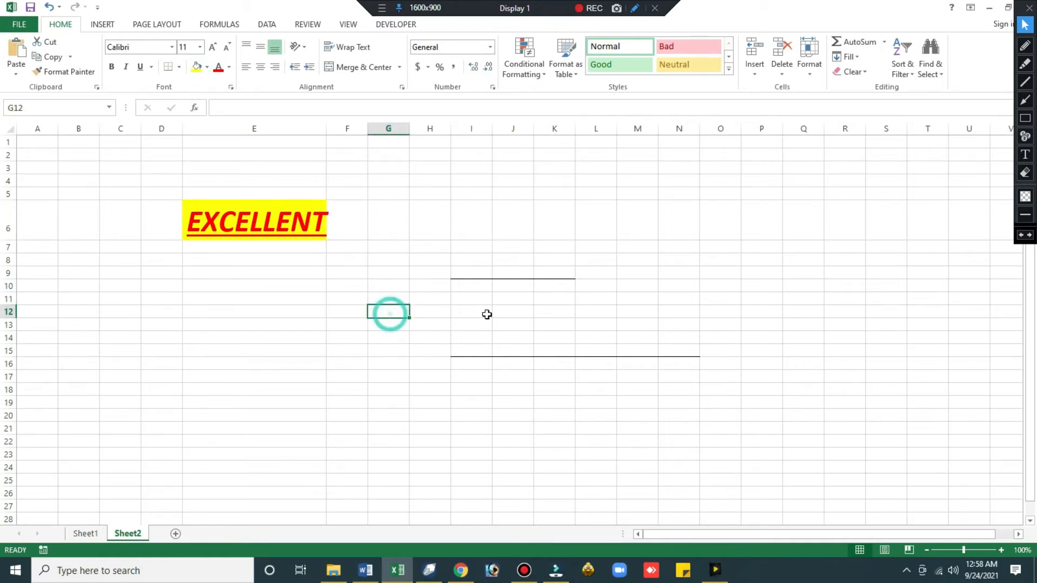
Apply all borders to the range I7:N15
left_click(180, 67)
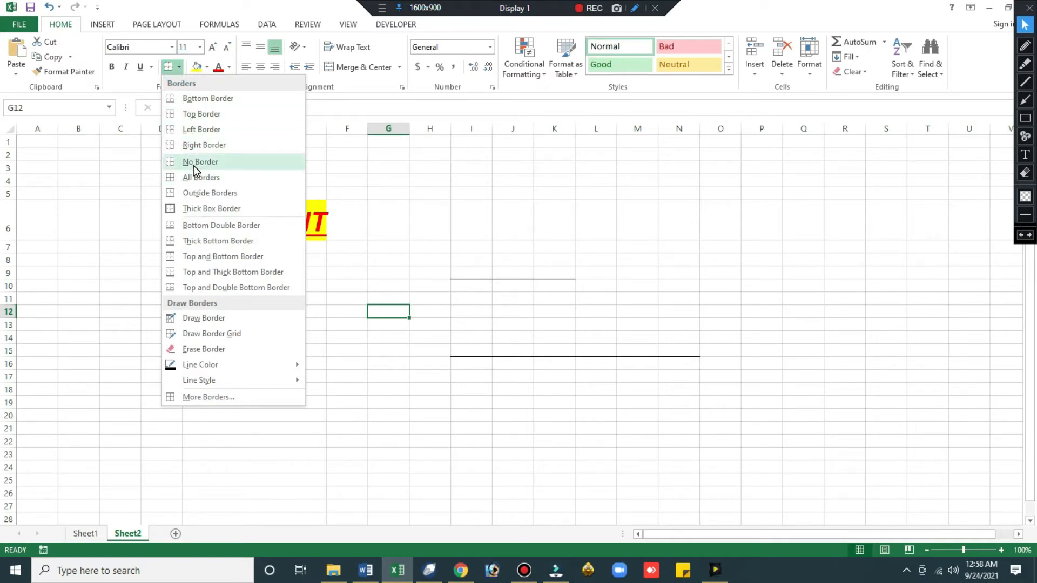
left_click(524, 231)
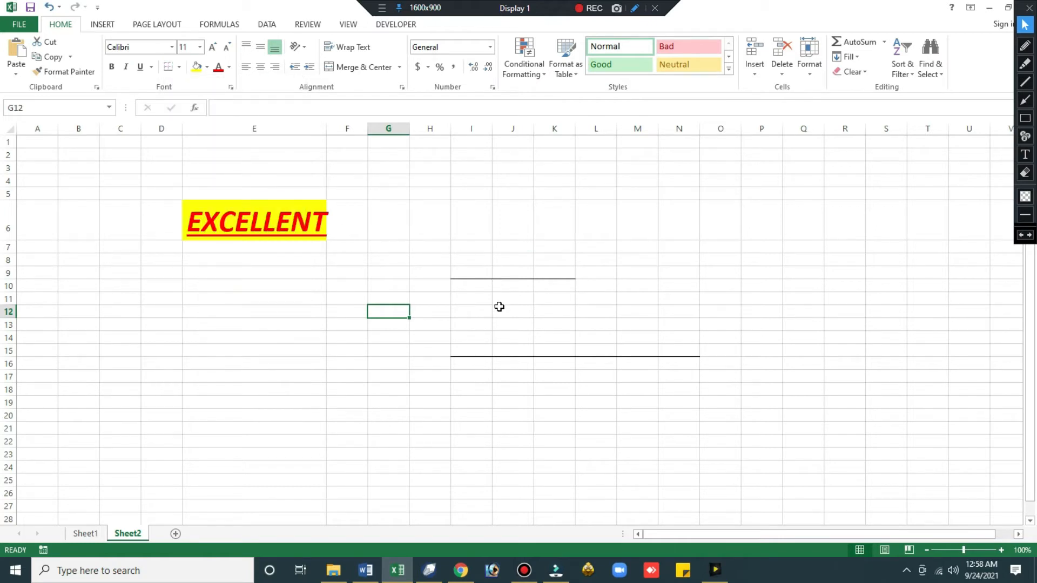
left_click_drag(464, 247, 675, 347)
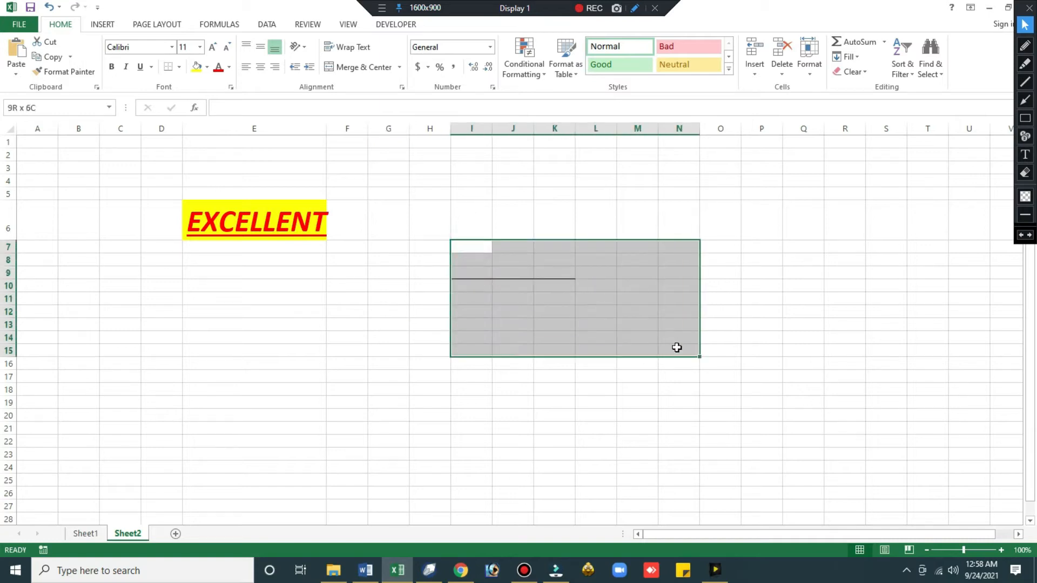
left_click(179, 66)
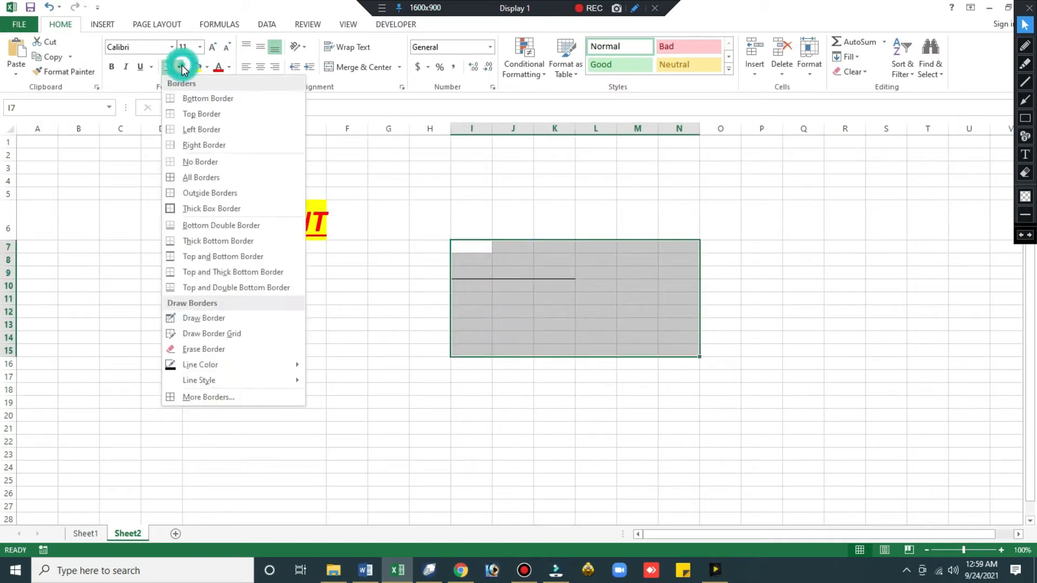
left_click(203, 177)
left_click(557, 346)
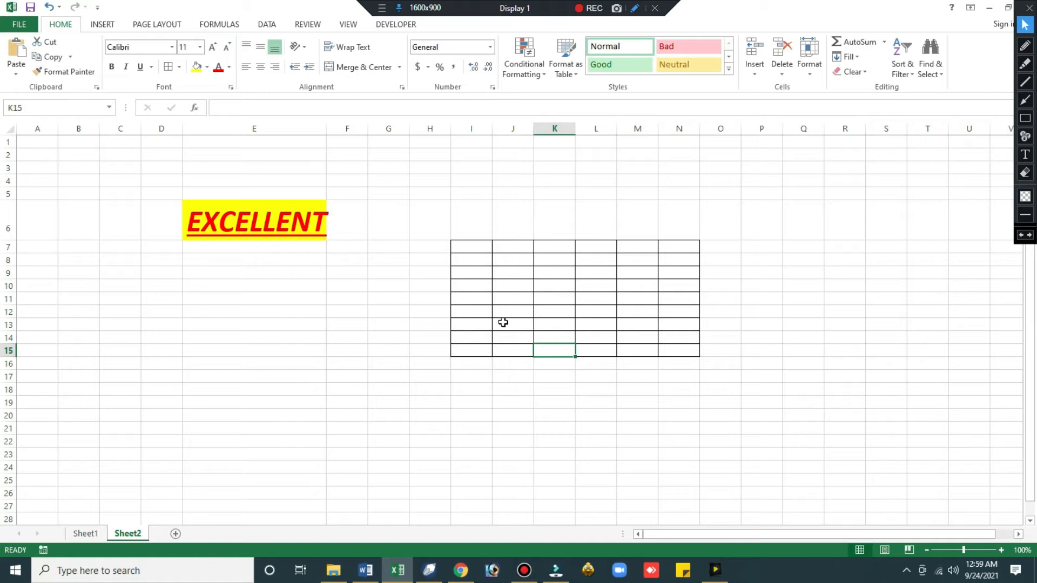
left_click(389, 168)
left_click(595, 155)
left_click(637, 193)
left_click(254, 415)
left_click(161, 180)
left_click(388, 298)
left_click(429, 428)
left_click(471, 194)
left_click(253, 363)
left_click(162, 222)
left_click(254, 351)
left_click(144, 248)
left_click(143, 338)
left_click(165, 362)
left_click(201, 340)
left_click(135, 247)
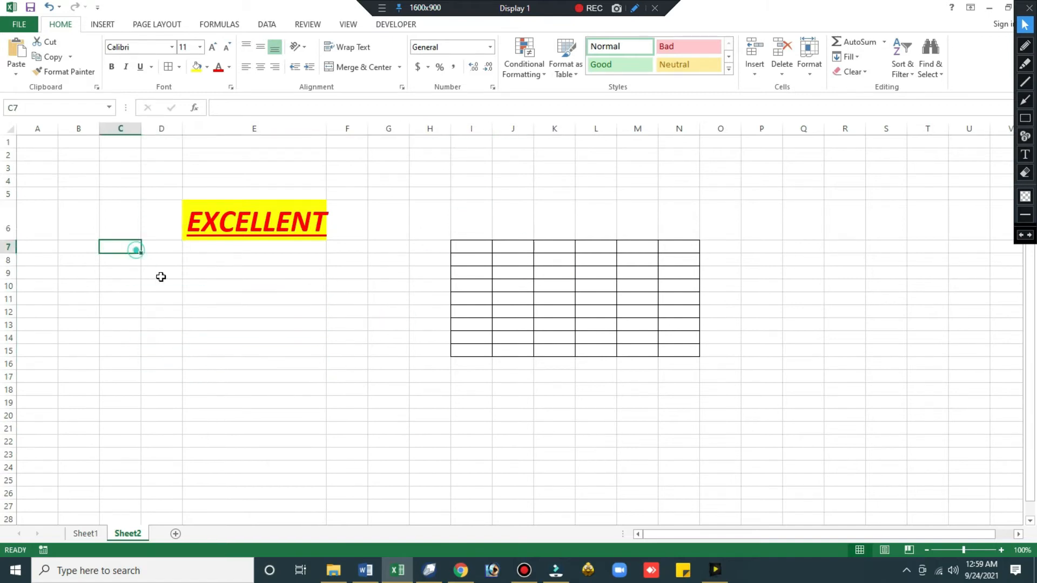
left_click(178, 319)
left_click(178, 391)
left_click(161, 286)
left_click(160, 376)
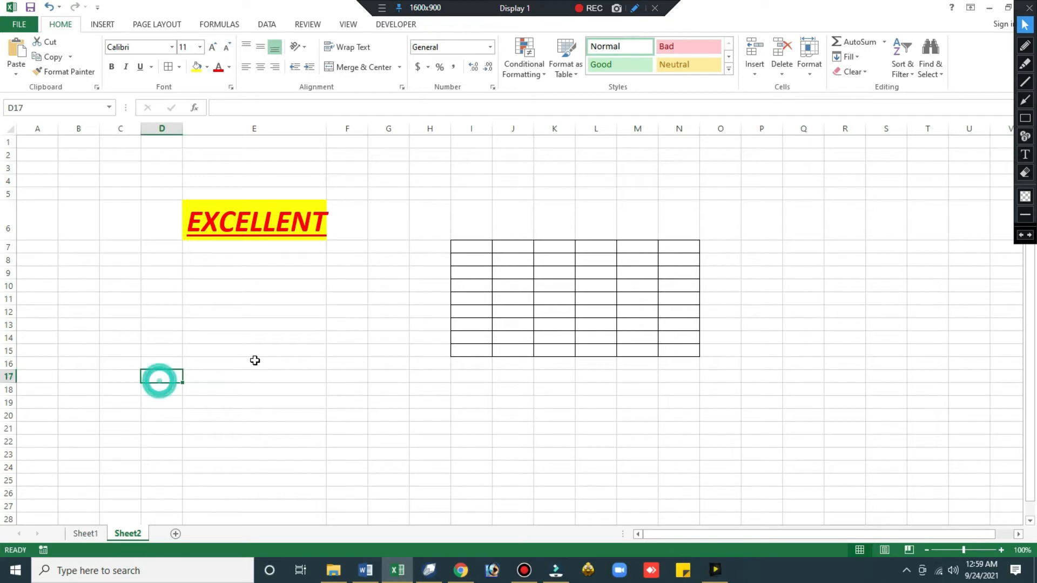
Apply a thick box border around the range I7:N15
left_click_drag(478, 254, 669, 352)
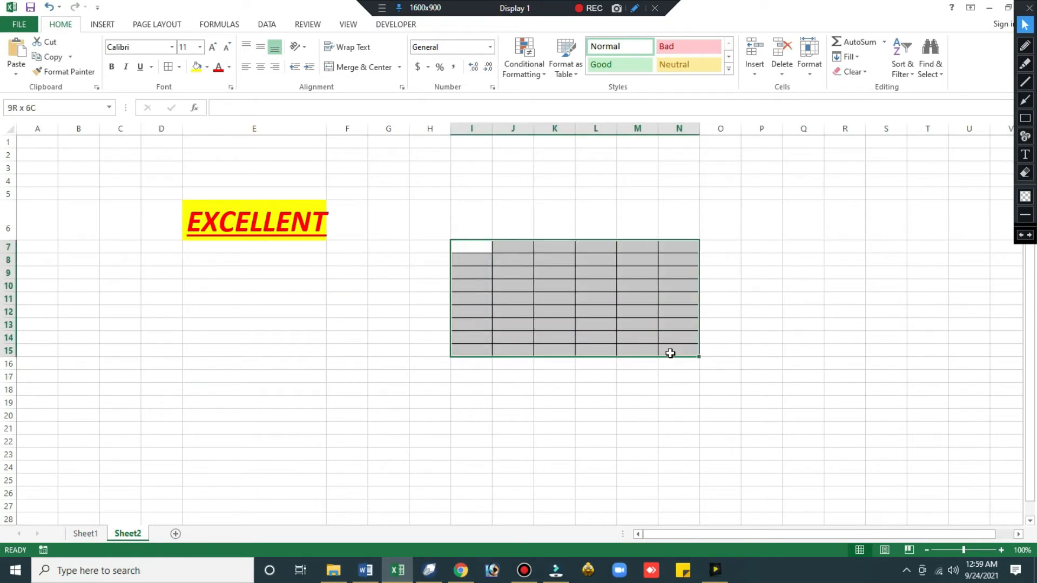
left_click(429, 332)
left_click(180, 67)
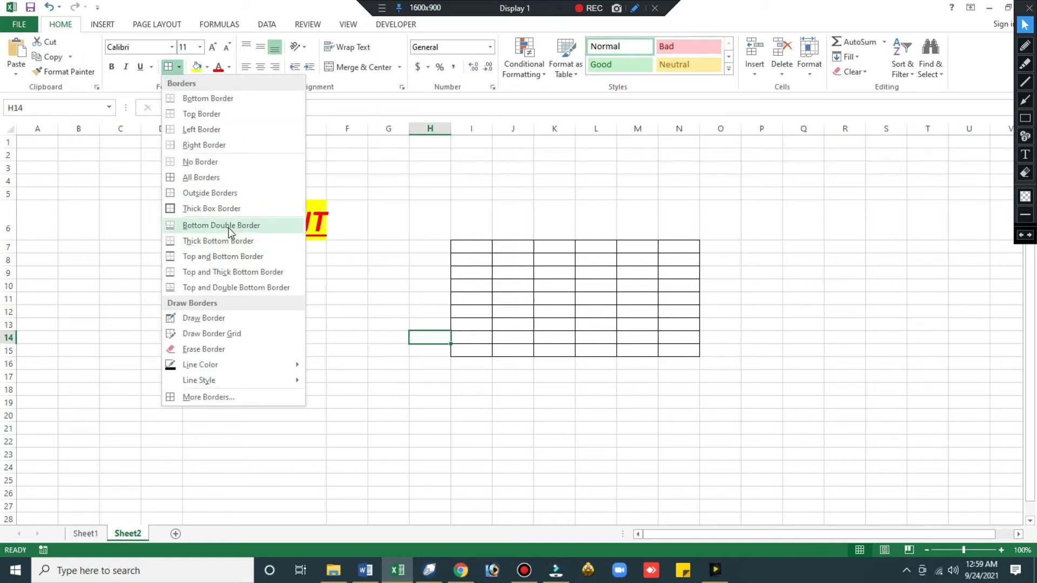
left_click(465, 220)
left_click_drag(475, 244, 675, 354)
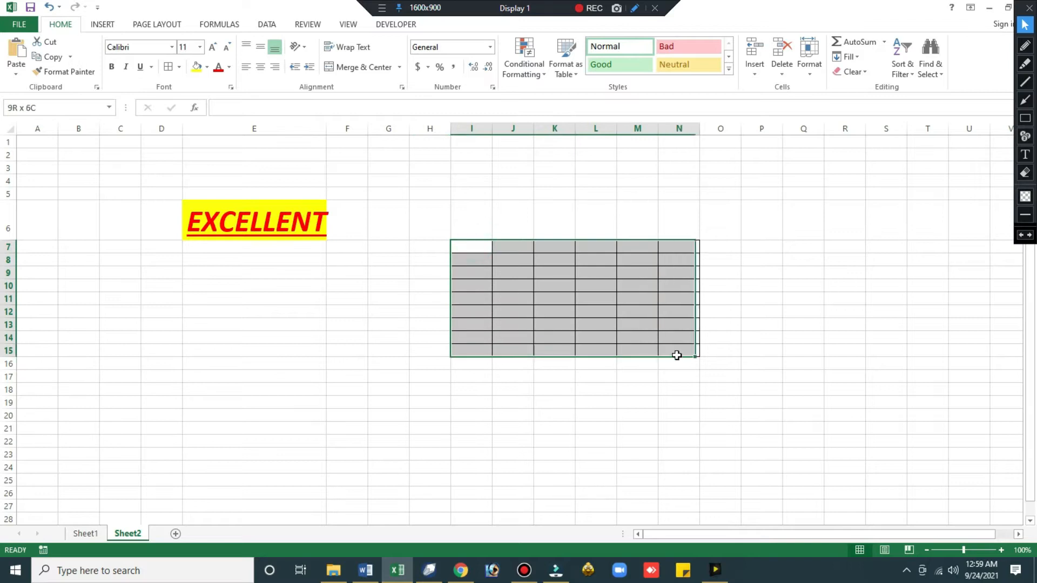
left_click(180, 66)
left_click(193, 208)
left_click(546, 212)
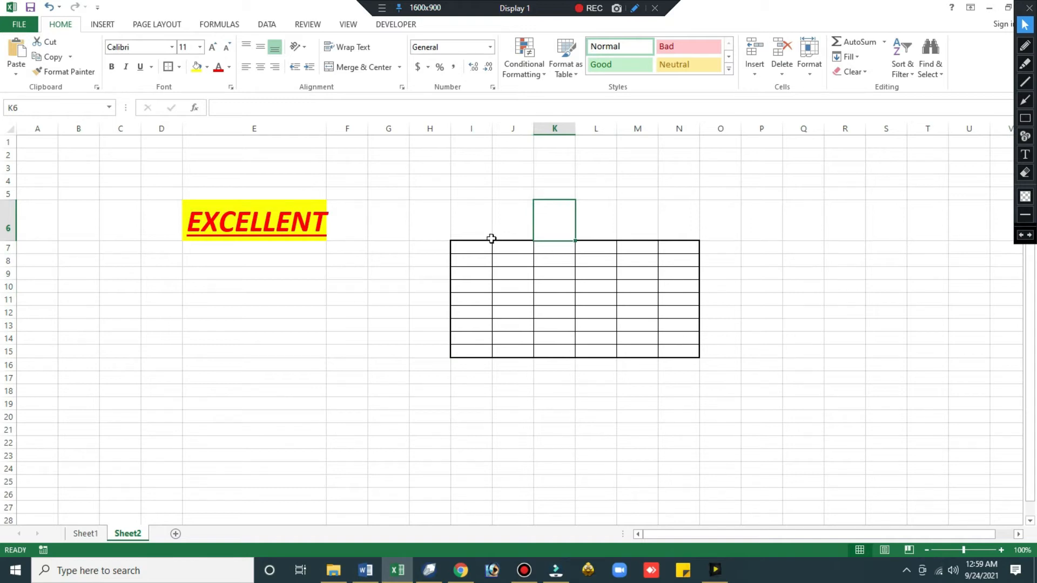
left_click_drag(463, 250, 671, 351)
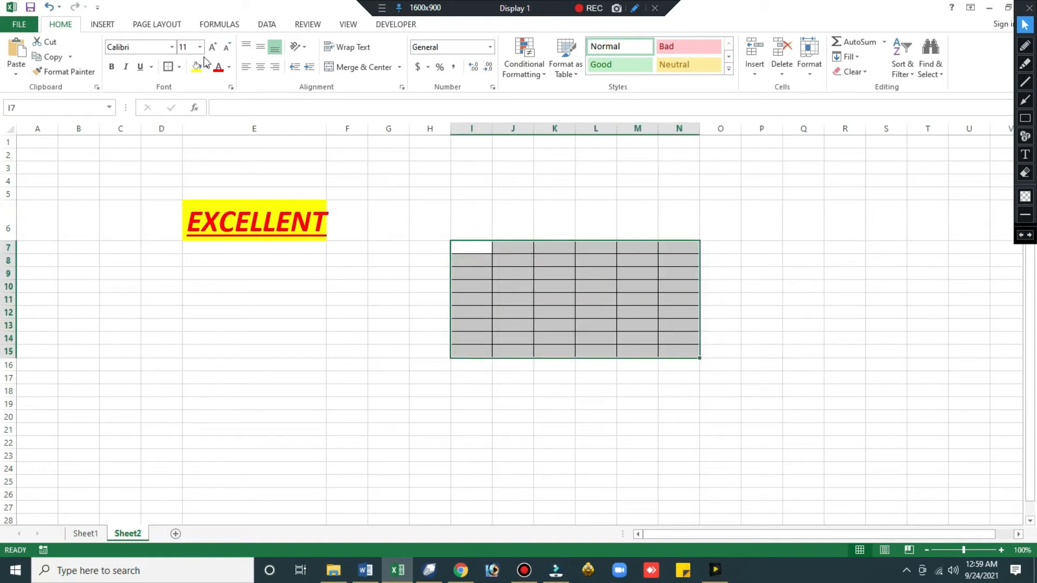
left_click(179, 67)
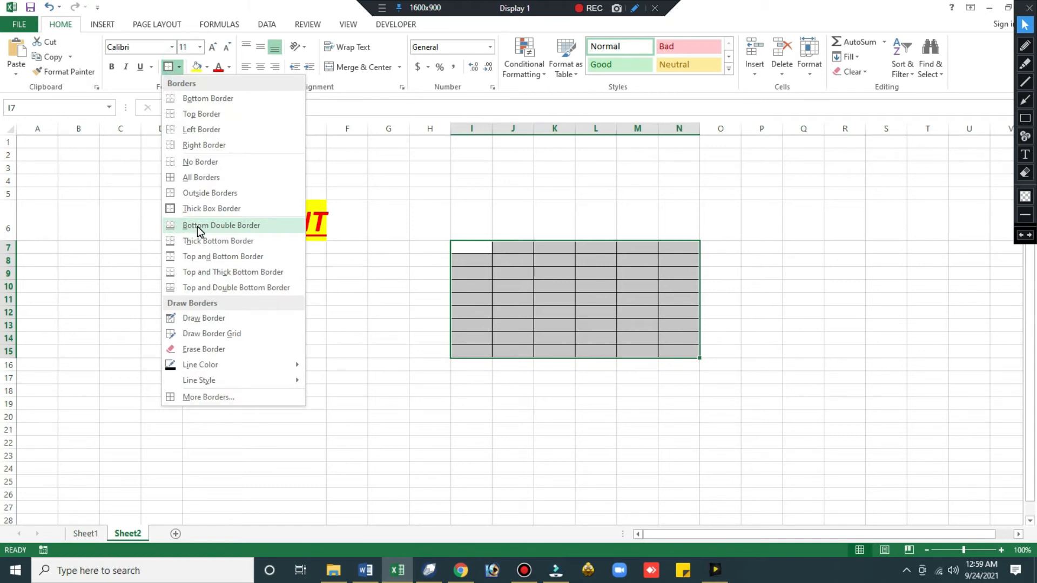
left_click(462, 286)
left_click(384, 390)
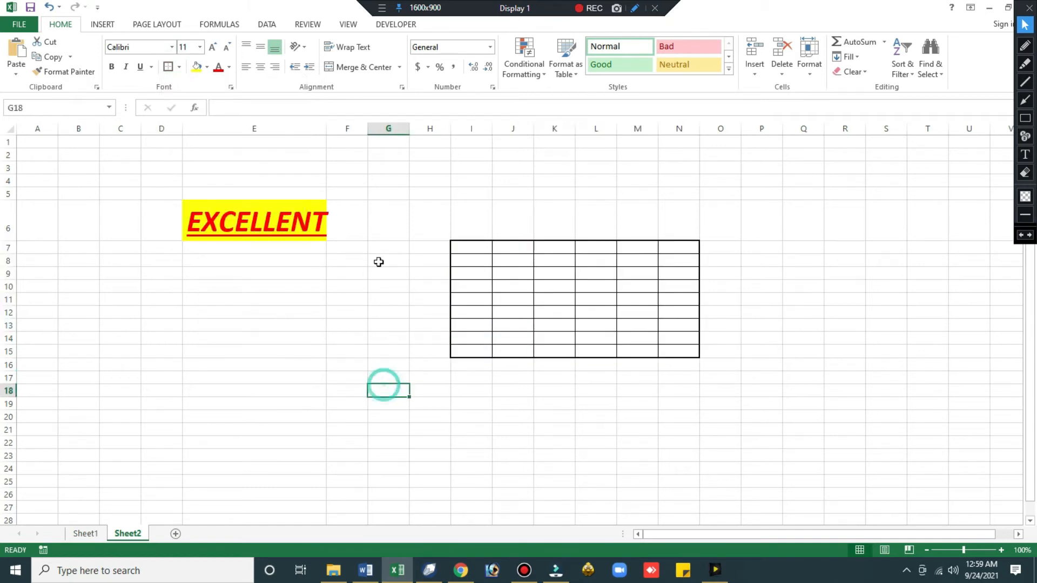
left_click(474, 215)
left_click(413, 222)
Add a bottom double border to cell G6
left_click(389, 219)
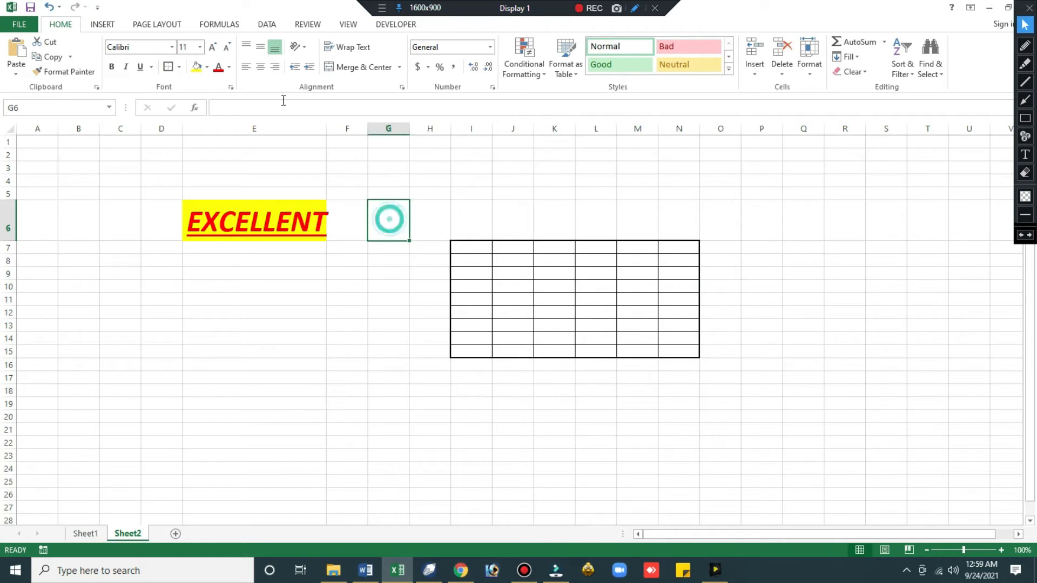
left_click(179, 67)
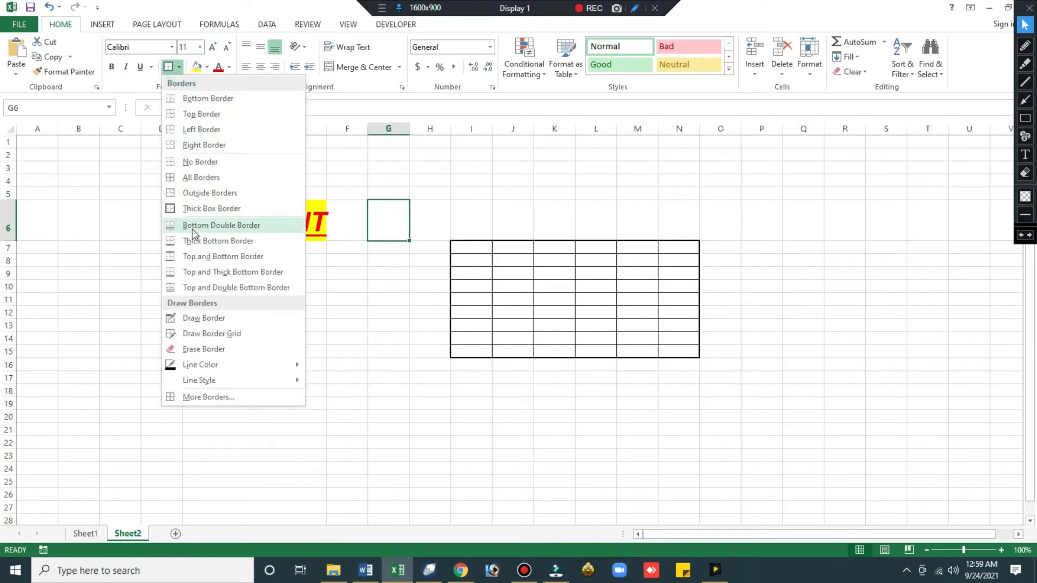
left_click(194, 226)
left_click(377, 287)
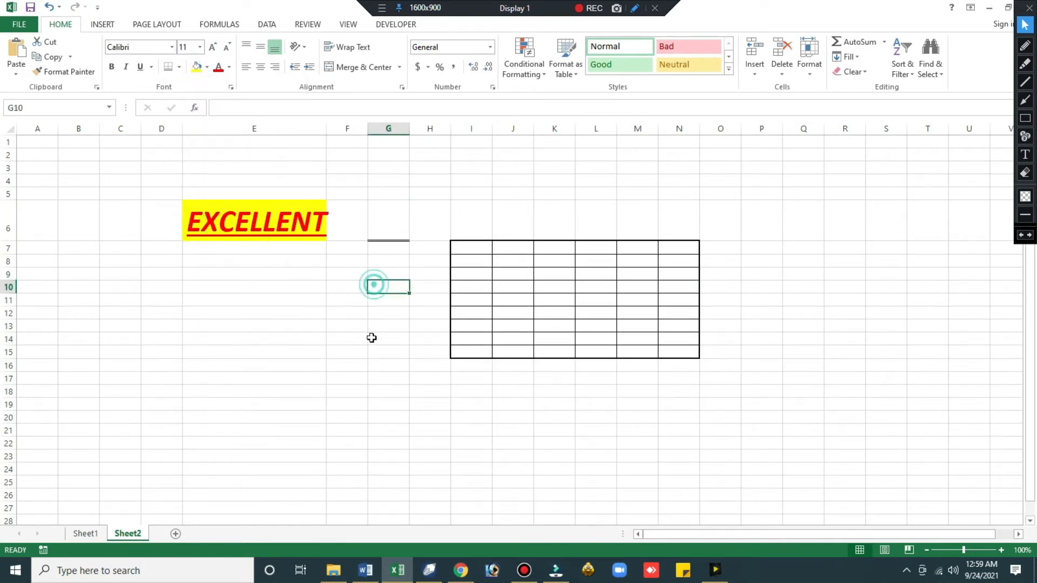
left_click(395, 234)
left_click(393, 339)
left_click(388, 274)
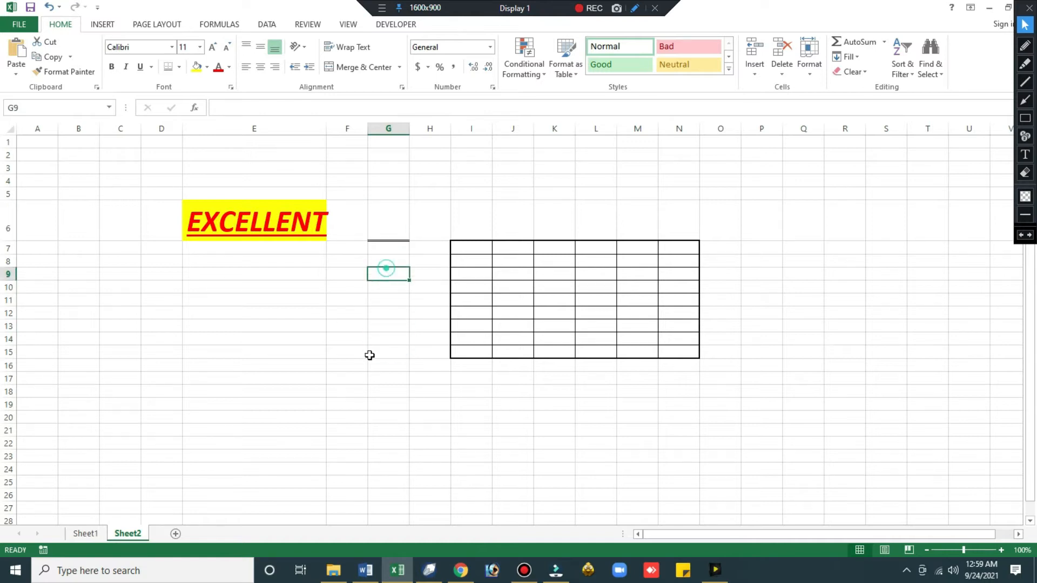
Apply a bottom double border to the range I19:N23
left_click_drag(457, 406, 694, 458)
left_click(168, 67)
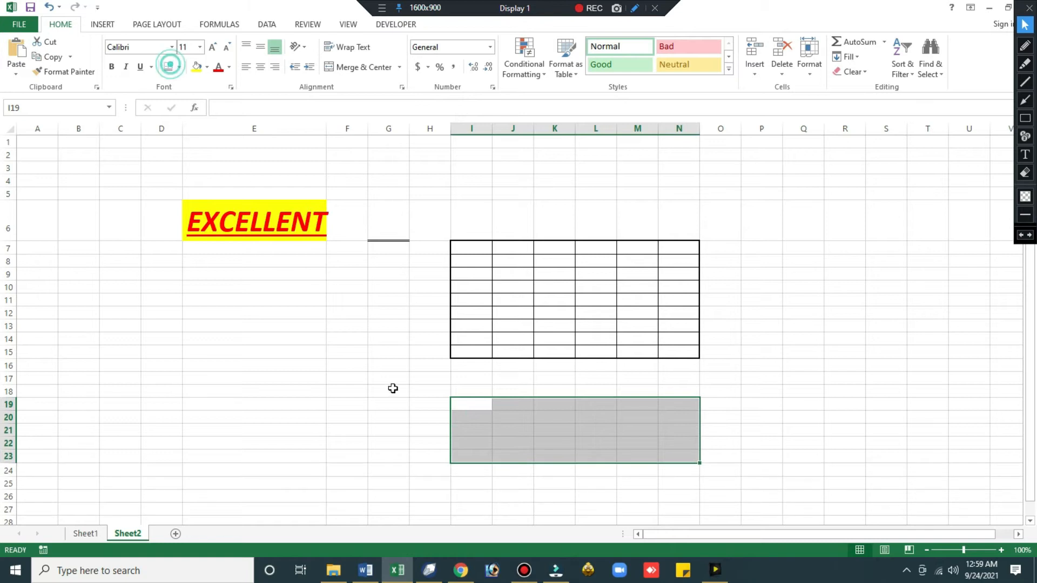
left_click(389, 388)
left_click(362, 297)
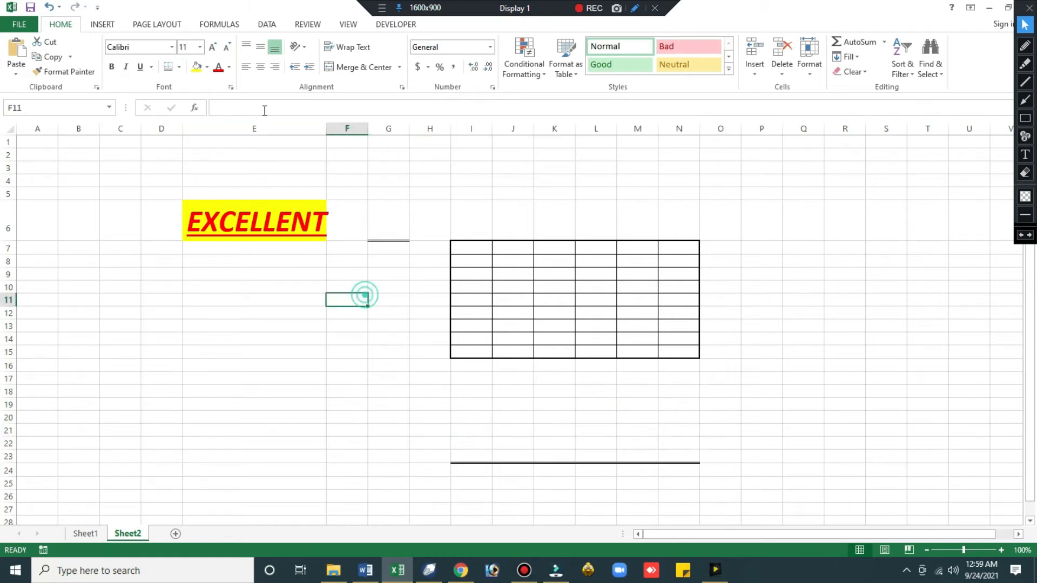
left_click(179, 66)
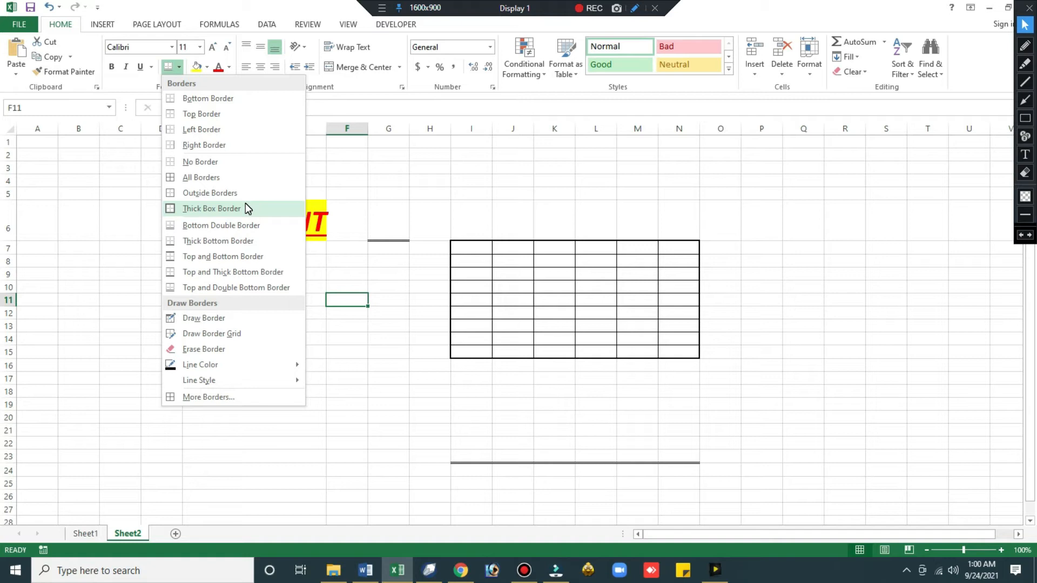
left_click(416, 391)
left_click_drag(477, 252, 674, 357)
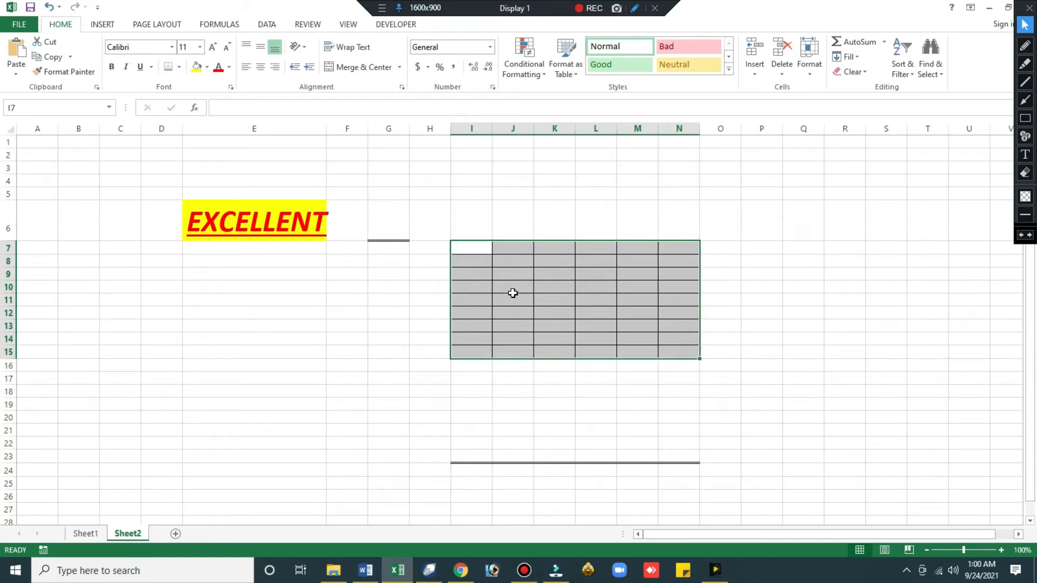
left_click(477, 290)
left_click_drag(465, 248, 659, 347)
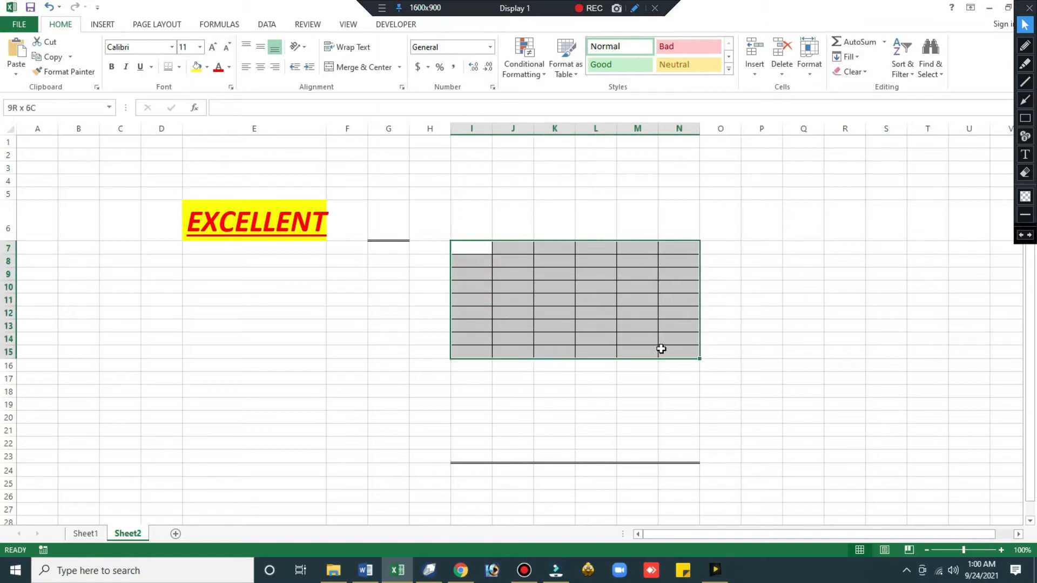
left_click(430, 317)
Set the border line colour to red and leave border drawing mode
left_click(179, 66)
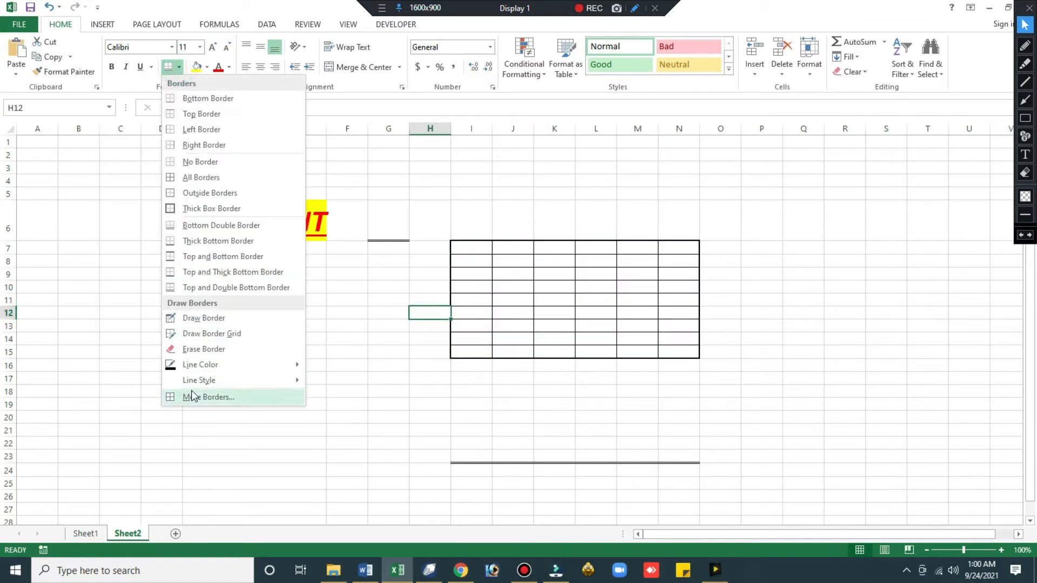
mouse_move(190, 371)
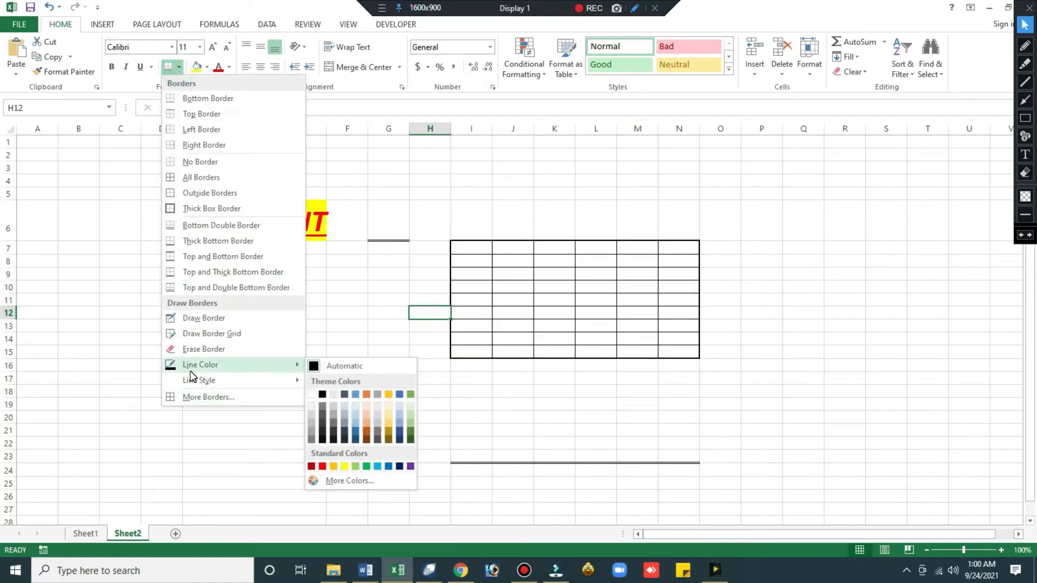
left_click(323, 466)
left_click(326, 468)
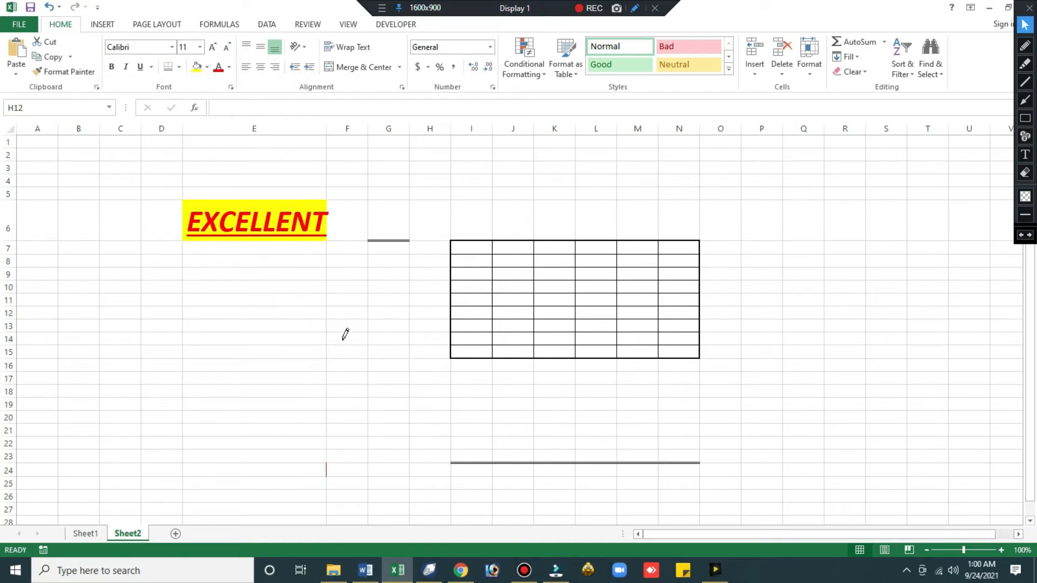
key("Escape")
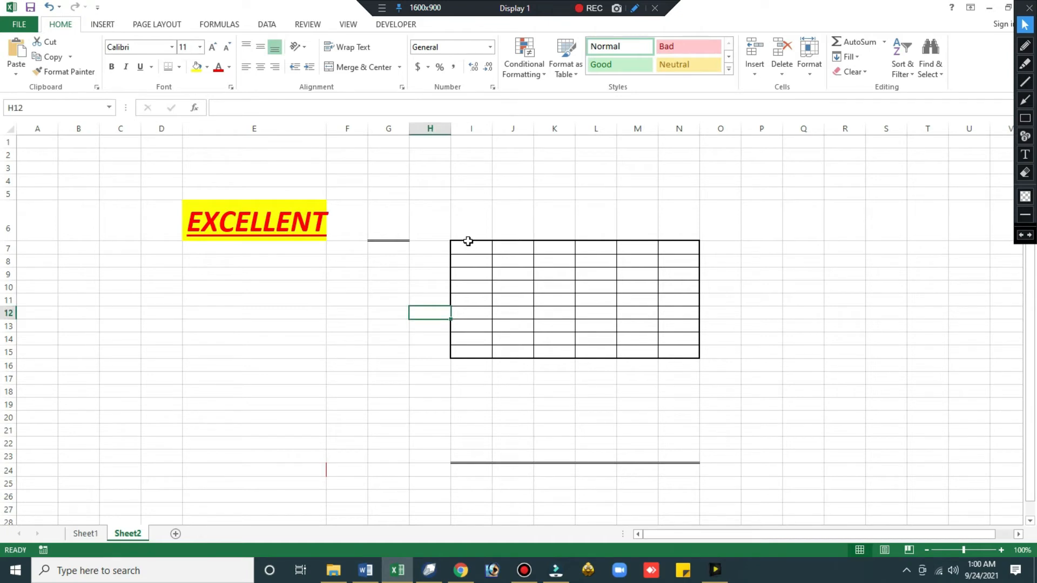
Apply all borders in red to the range I7:N15
left_click_drag(467, 244, 675, 353)
left_click(179, 67)
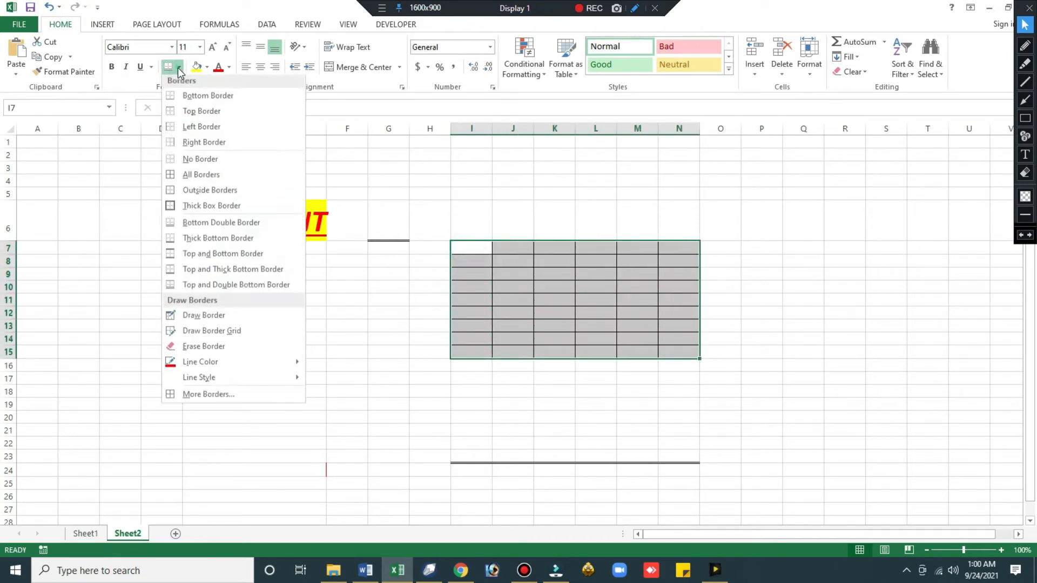
left_click(169, 177)
left_click_drag(491, 351, 530, 382)
left_click(513, 390)
Apply all borders in red to the ranges E12:E15 and Q6:Q8
left_click_drag(198, 313, 297, 348)
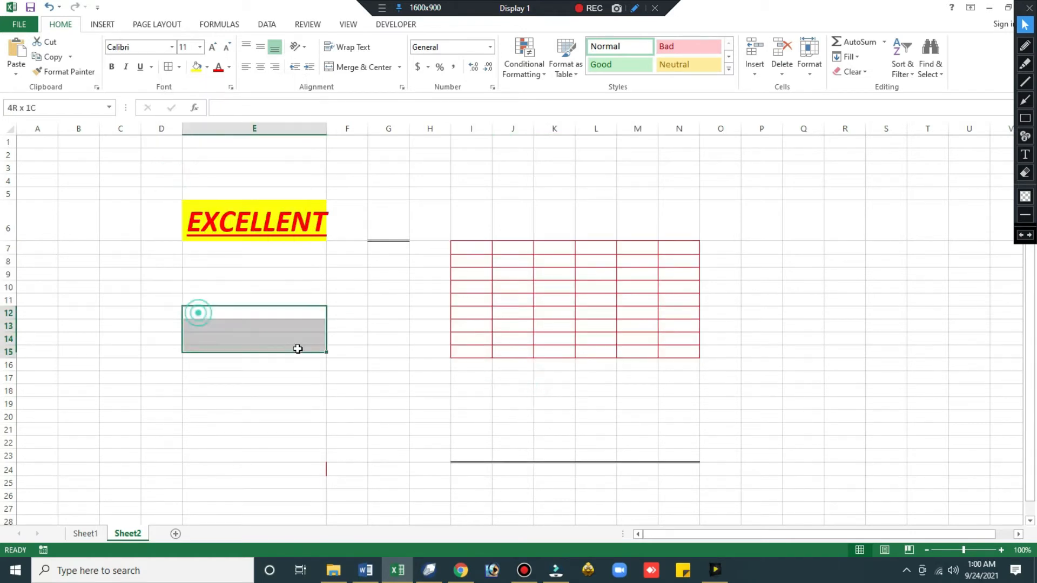
left_click(168, 66)
left_click(342, 236)
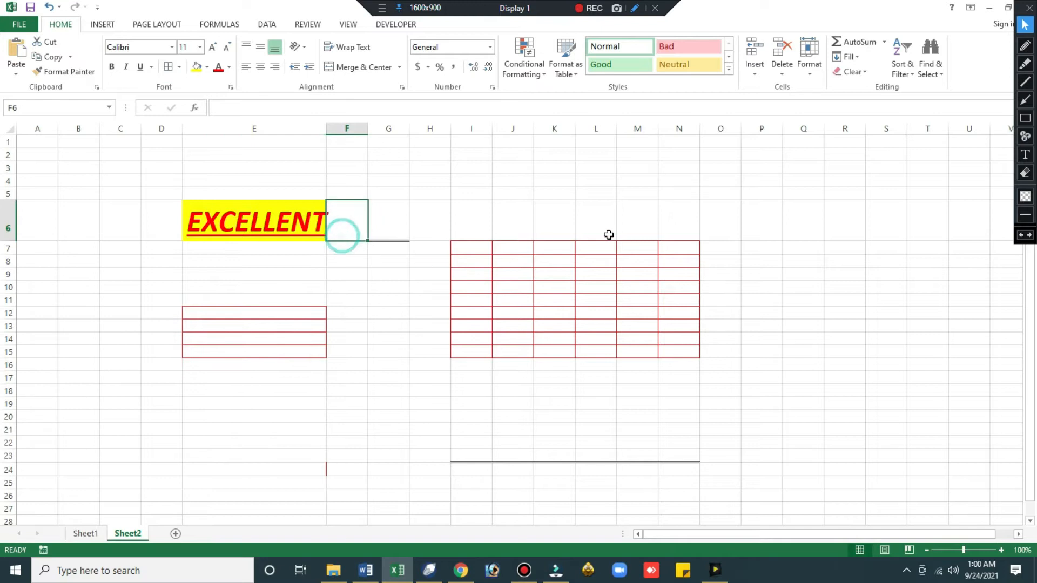
left_click_drag(784, 211, 810, 259)
left_click(173, 67)
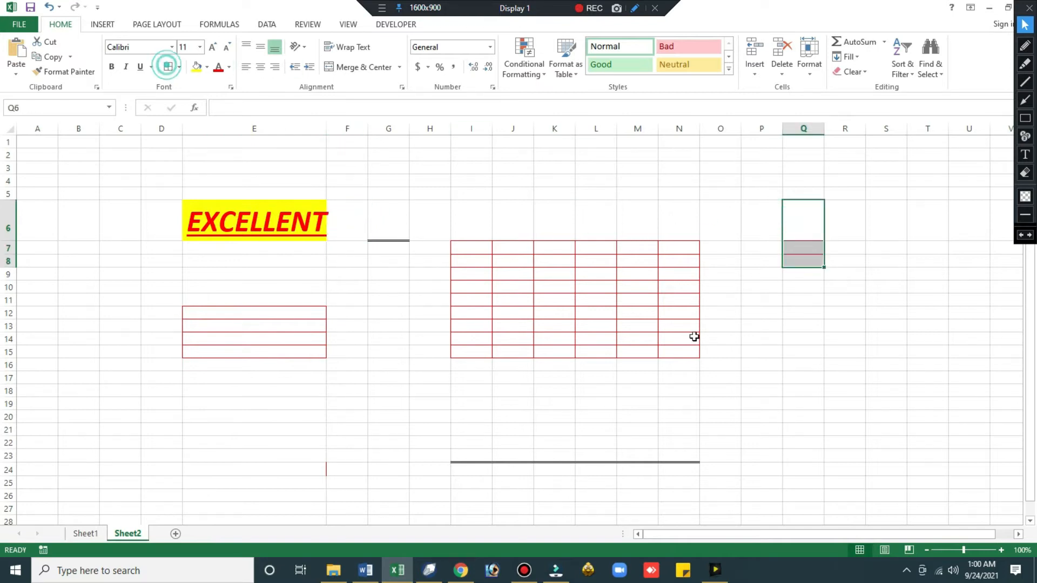
left_click(820, 404)
left_click_drag(554, 180, 555, 193)
left_click(540, 258)
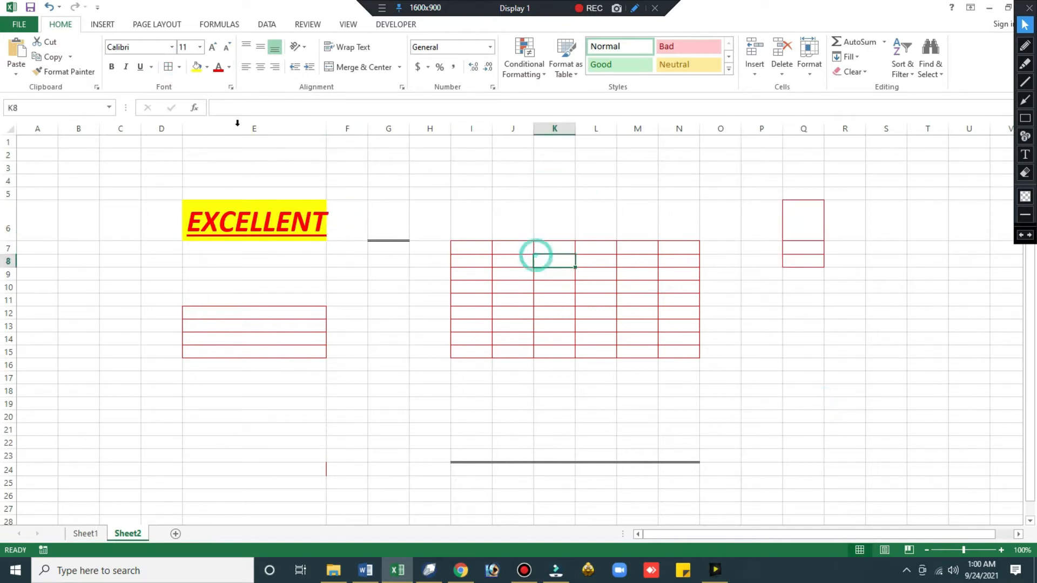
Set the border line colour to dark blue
left_click(178, 66)
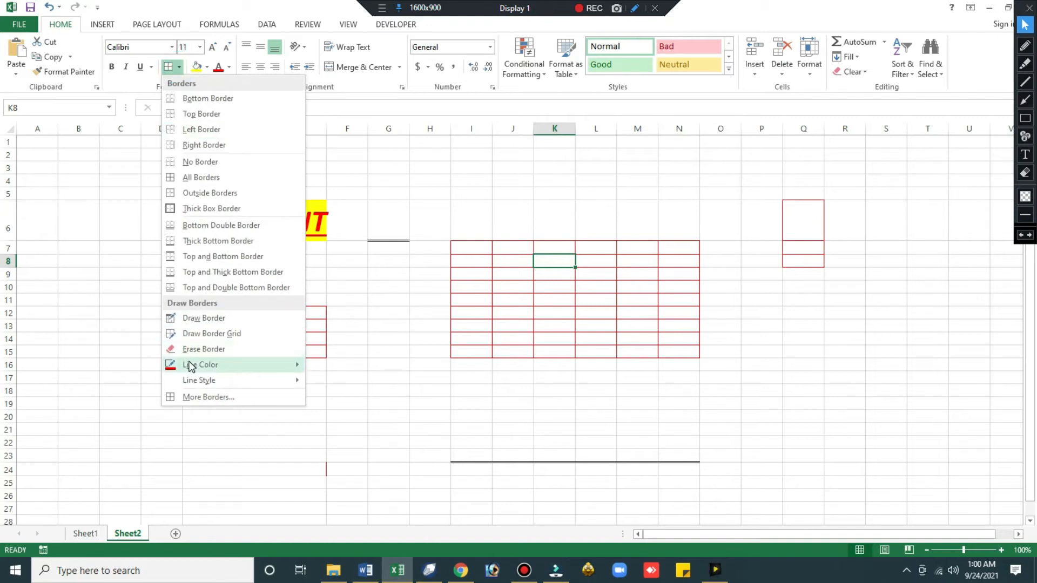
mouse_move(189, 364)
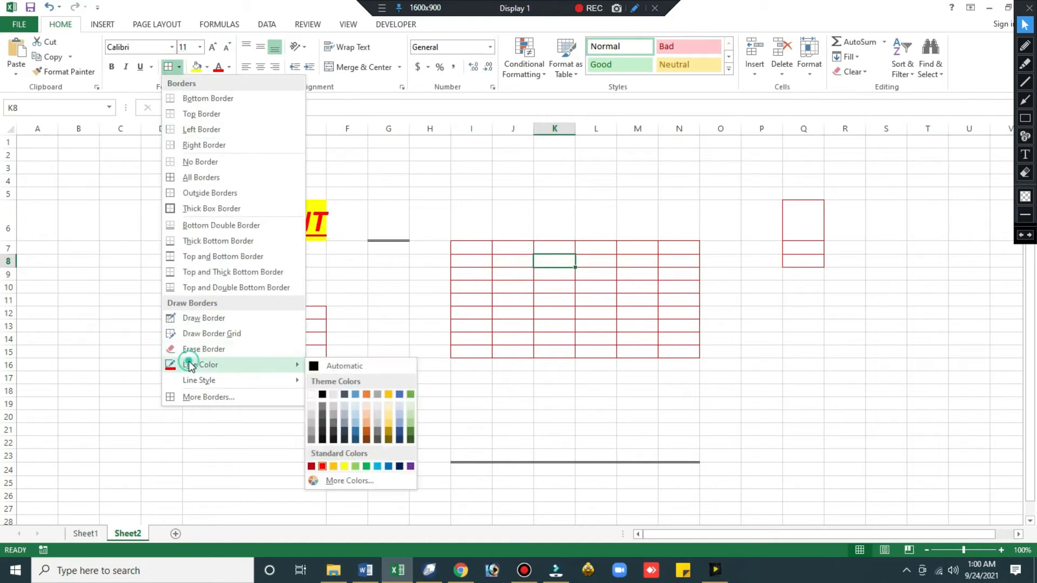
left_click(399, 466)
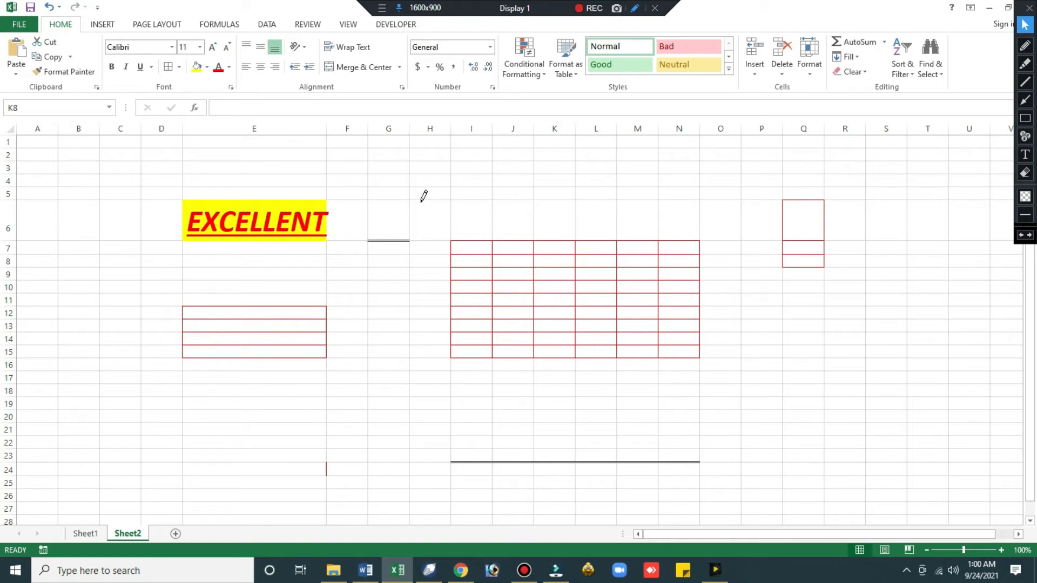
Leave border drawing mode and apply all borders in dark blue to the ranges I2:L3, N4:N6 and J19:K21
key("Escape")
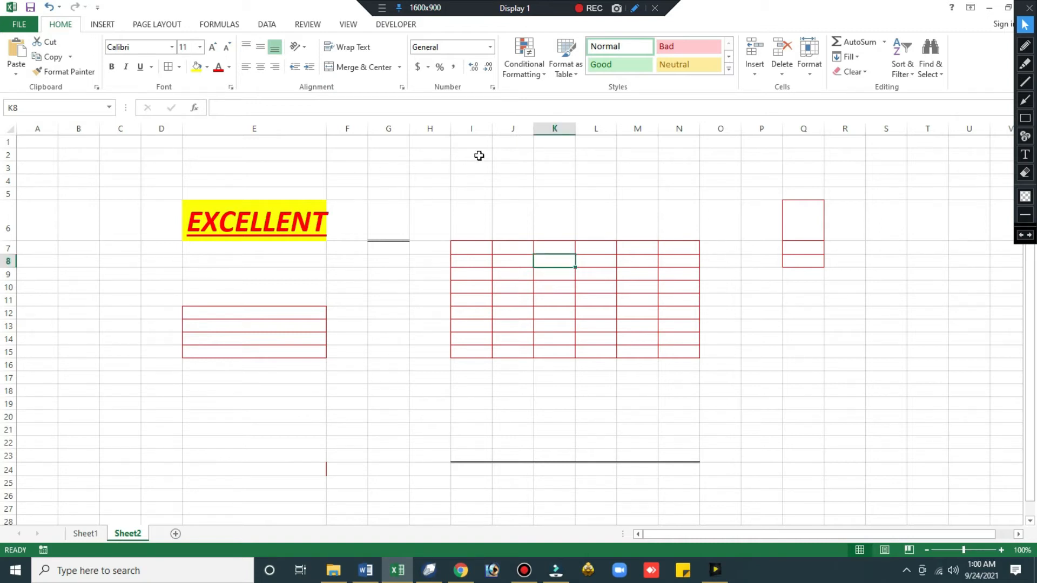
left_click_drag(479, 156, 578, 169)
left_click(169, 66)
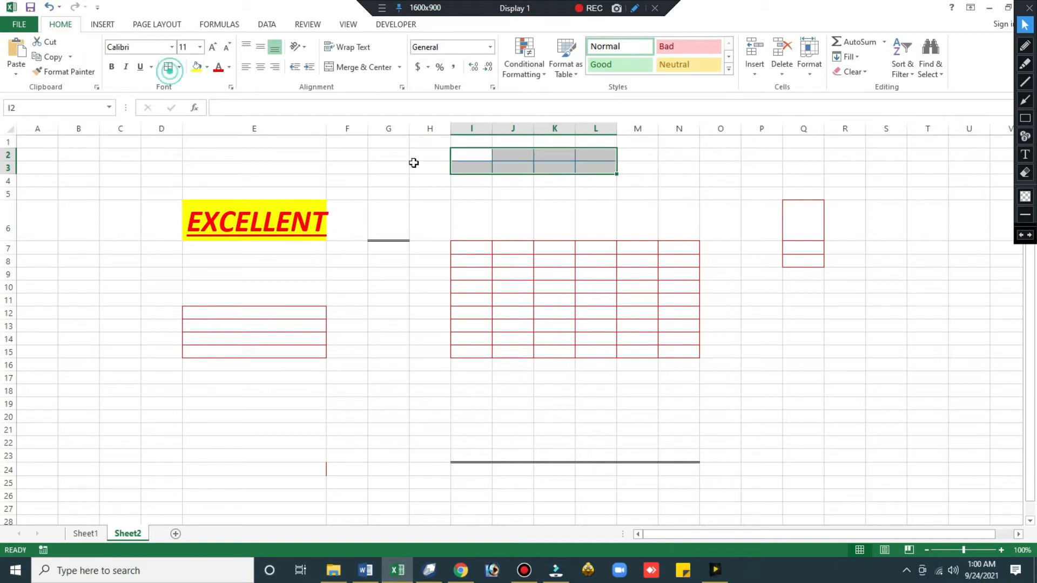
left_click(720, 236)
left_click_drag(679, 181, 687, 203)
left_click(168, 66)
left_click(844, 390)
left_click_drag(513, 403, 555, 429)
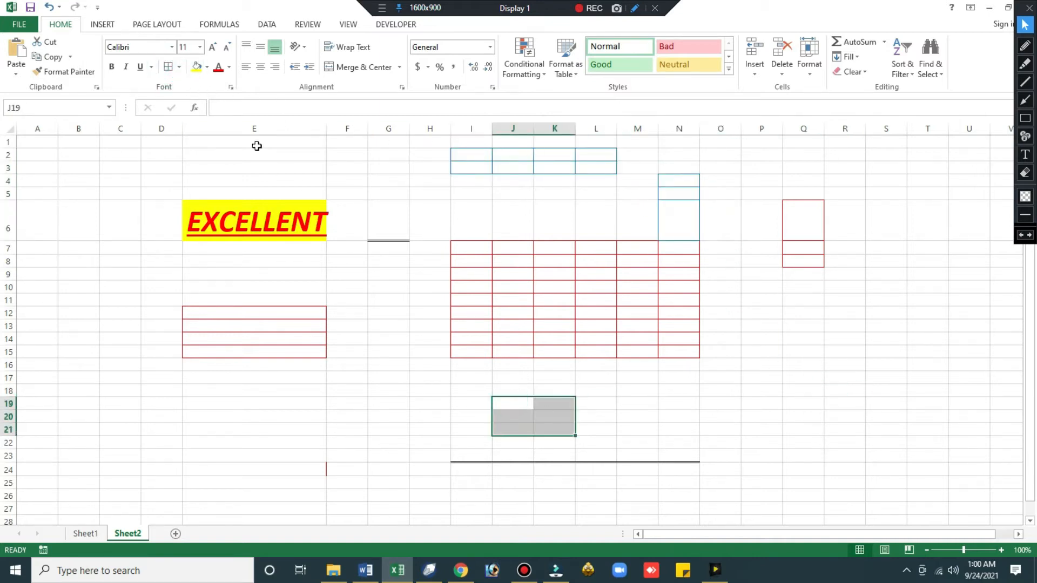
left_click(169, 67)
left_click(514, 301)
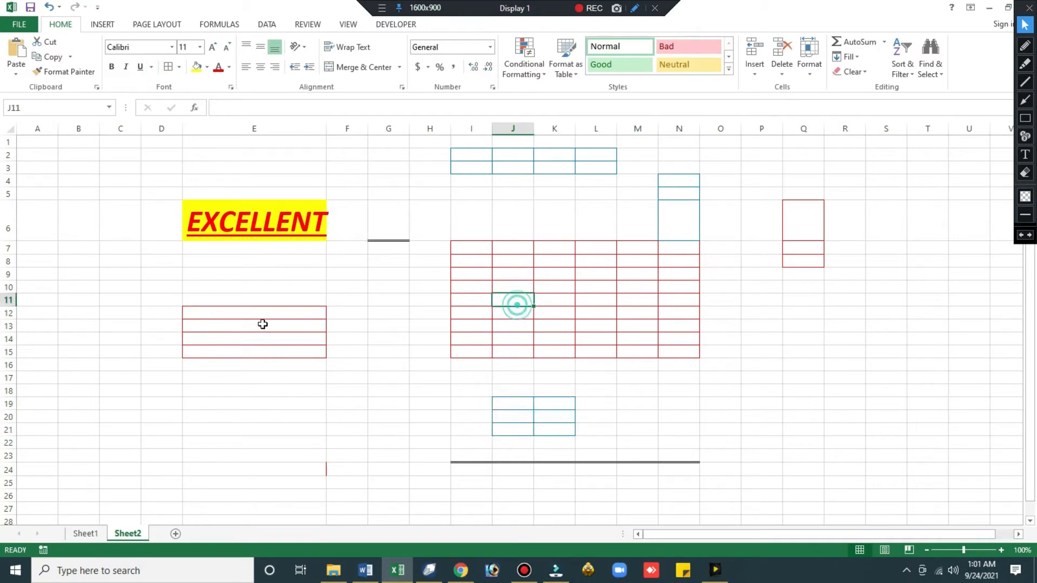
left_click(179, 67)
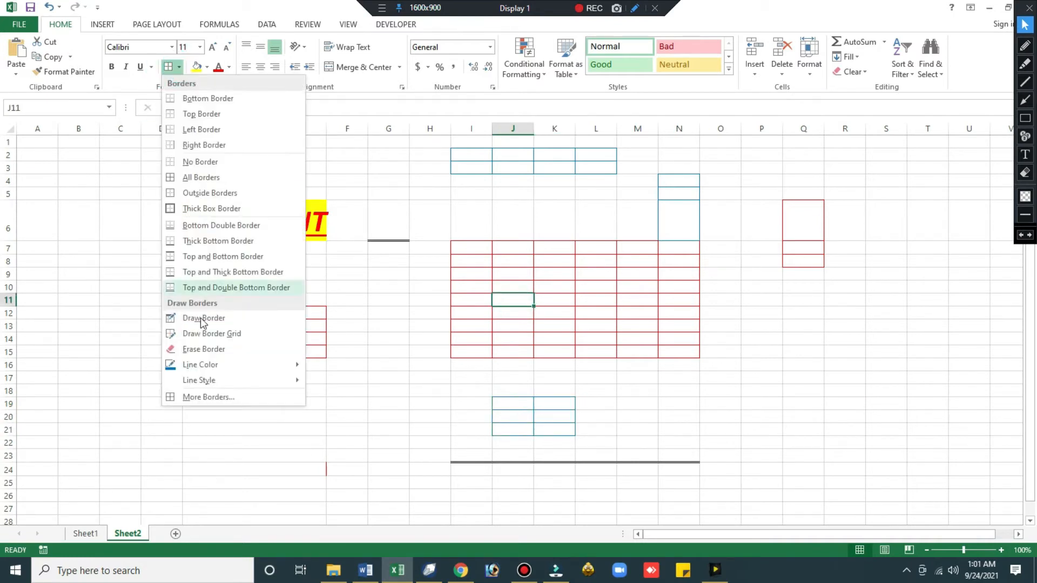
mouse_move(235, 382)
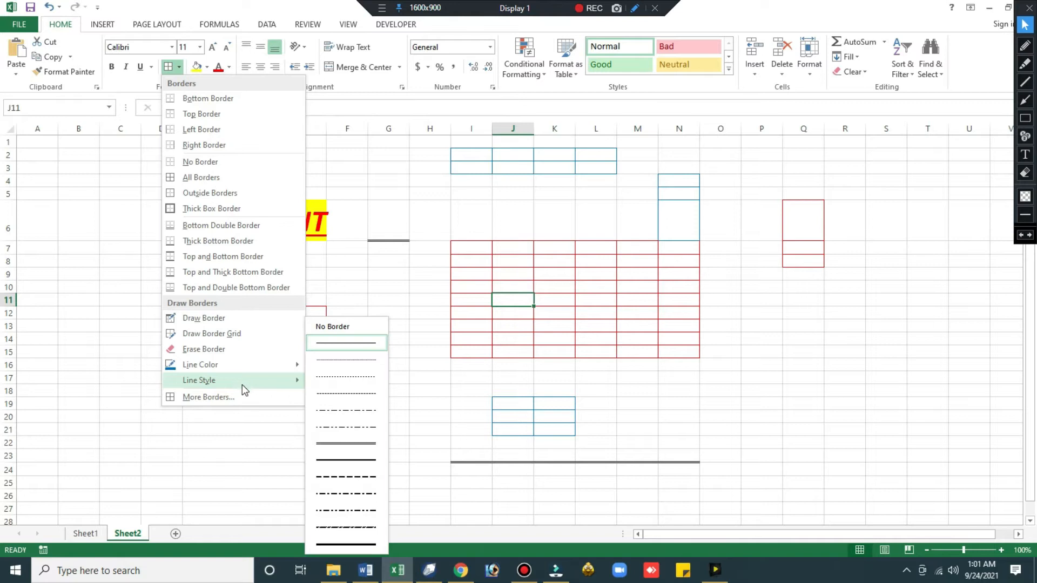
left_click(704, 380)
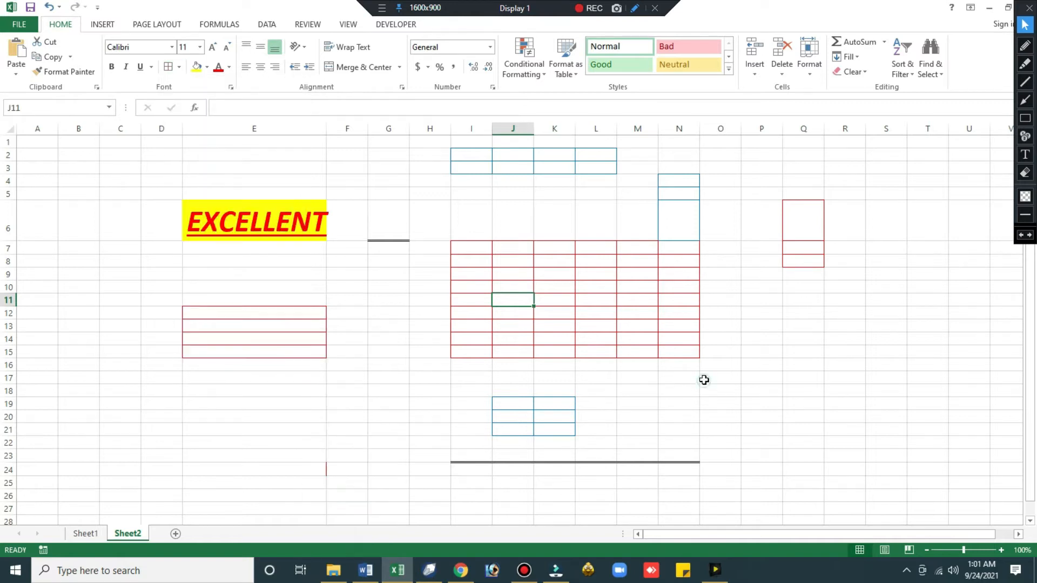
Set the border line style to a fine dashed line and apply all borders to the range I7:N15
left_click(491, 269)
left_click_drag(470, 245, 676, 354)
left_click(178, 66)
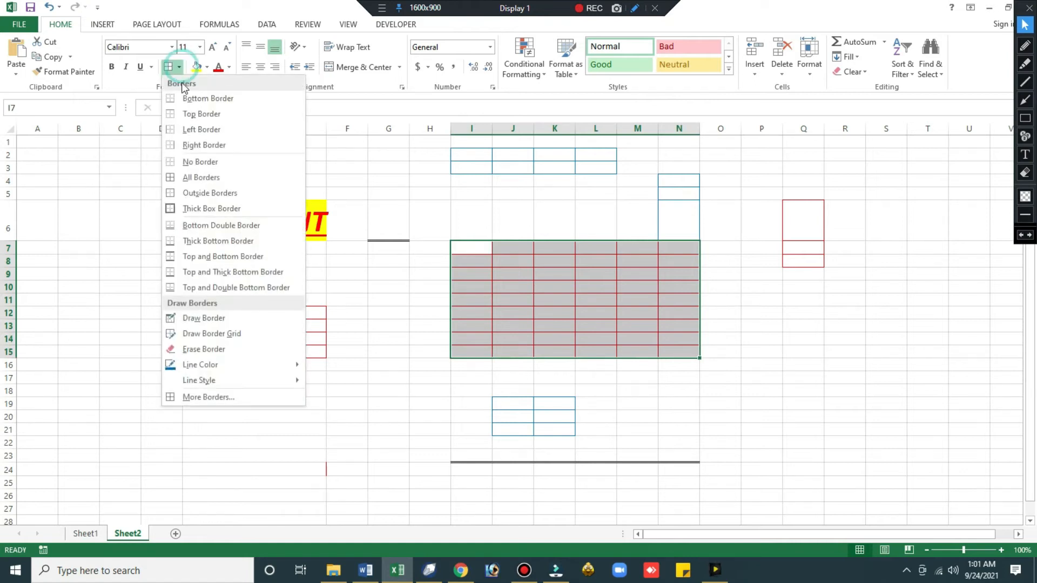
mouse_move(221, 380)
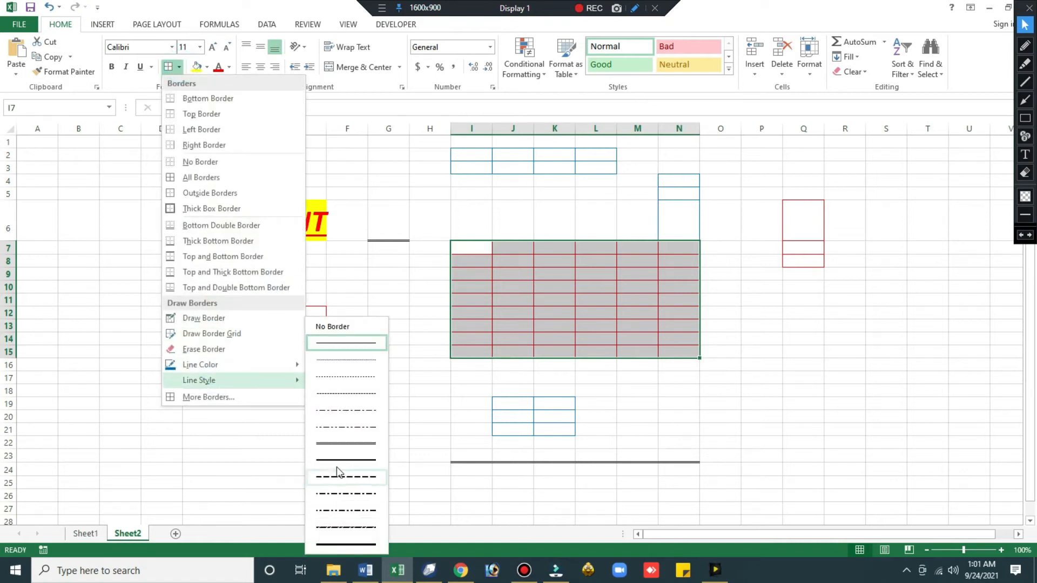
left_click(339, 398)
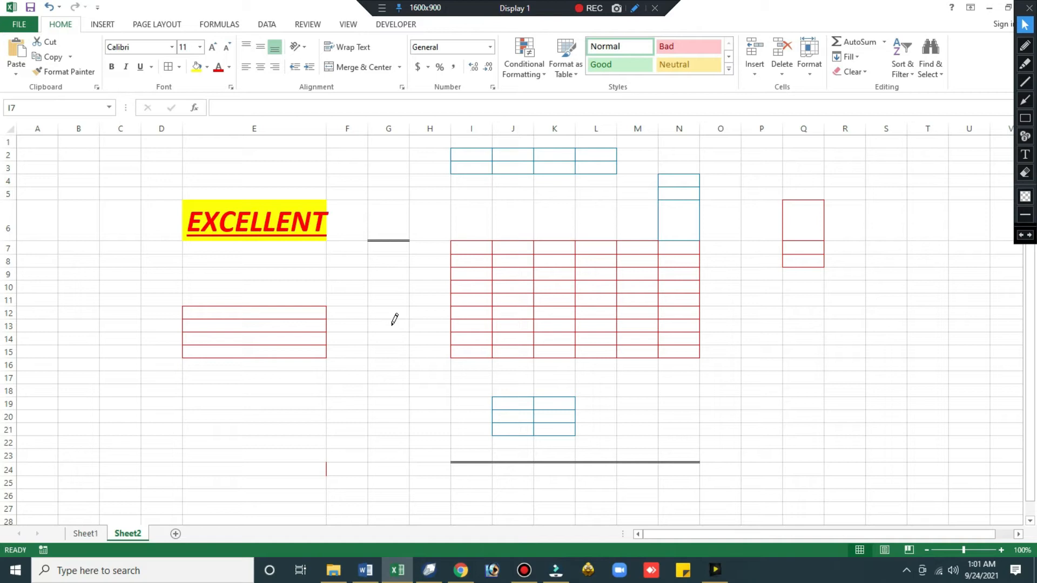
key("Escape")
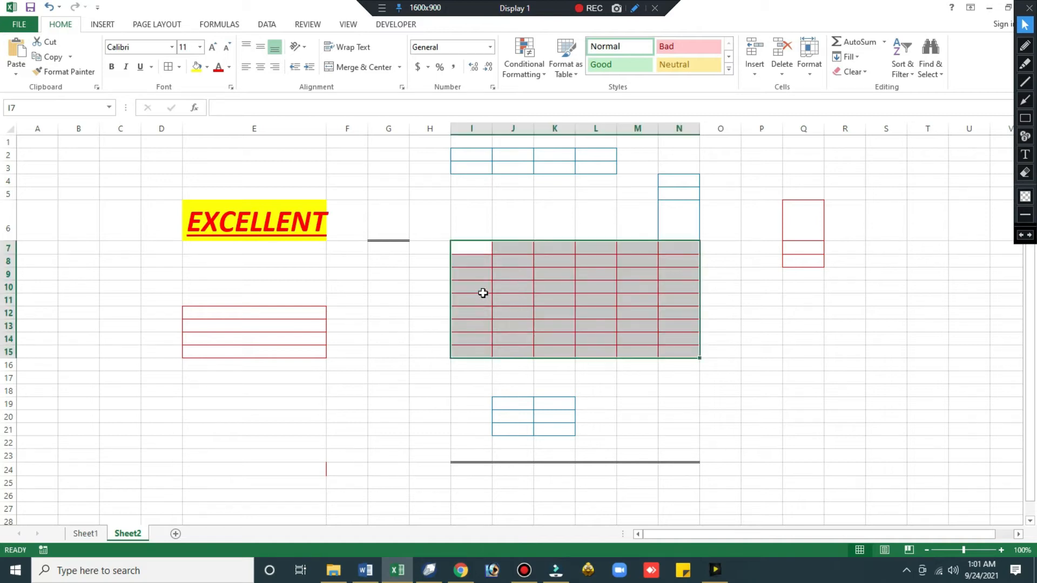
left_click(168, 66)
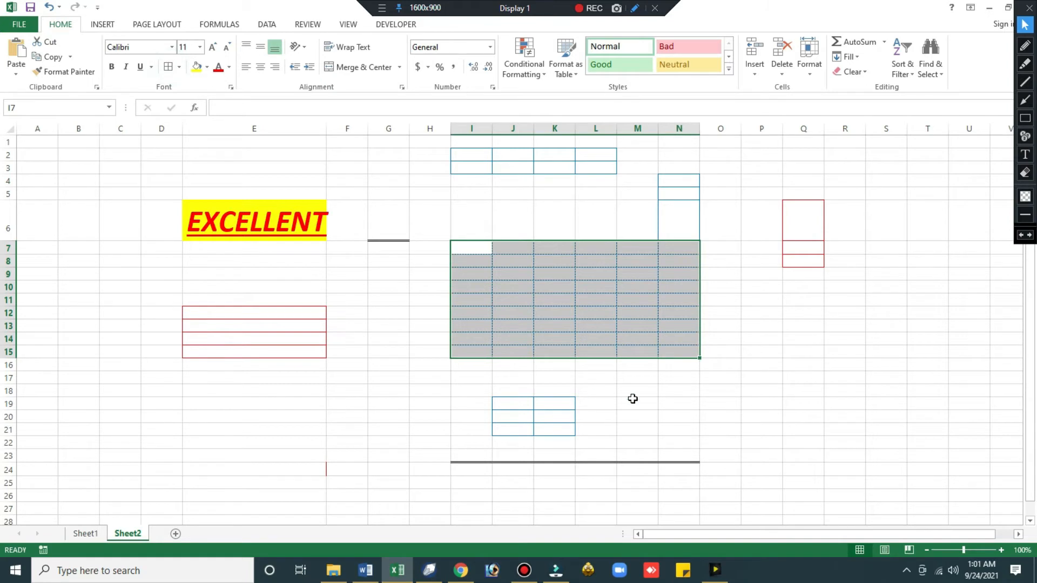
left_click(689, 403)
Apply all borders in the dashed blue style to the ranges B8:C12 and B20:C23
left_click_drag(81, 258, 123, 310)
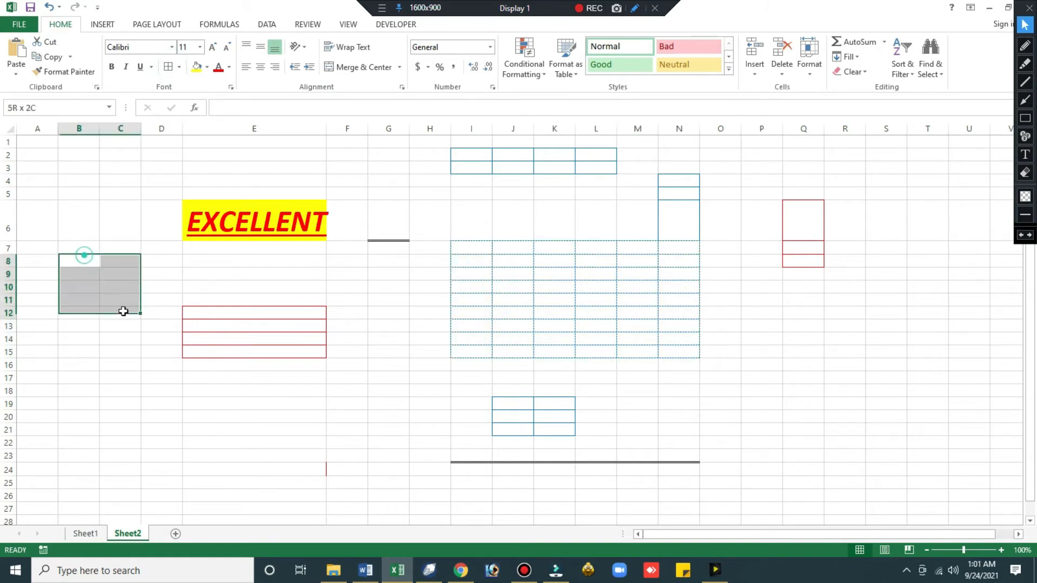
left_click(168, 67)
left_click(155, 252)
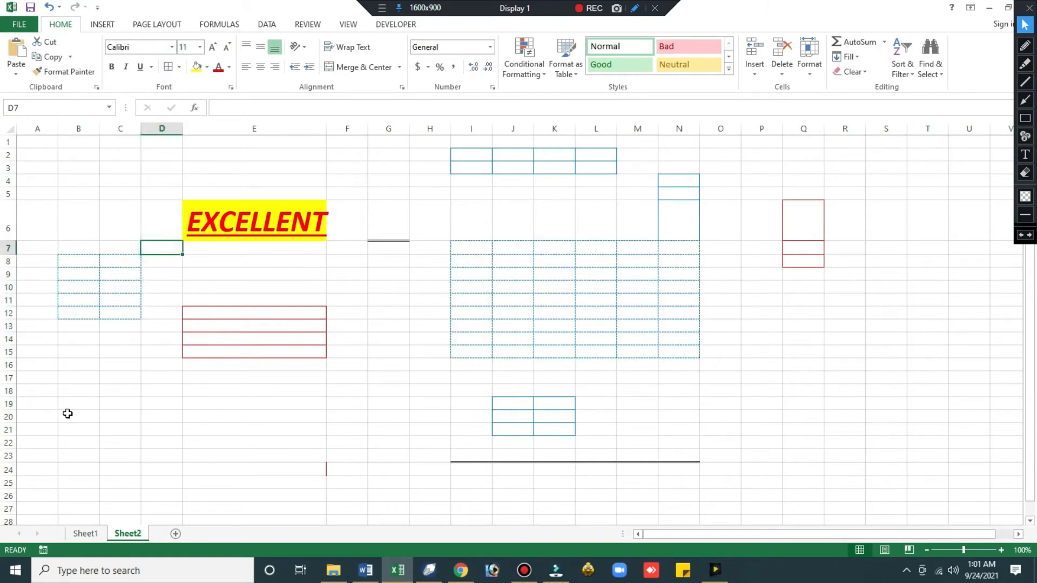
left_click_drag(67, 416, 129, 455)
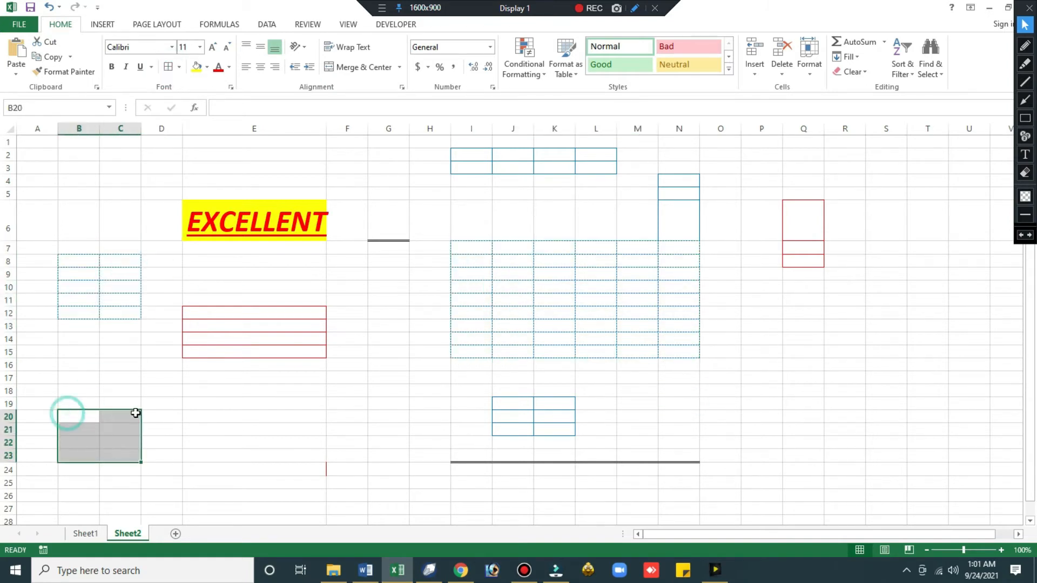
left_click(179, 67)
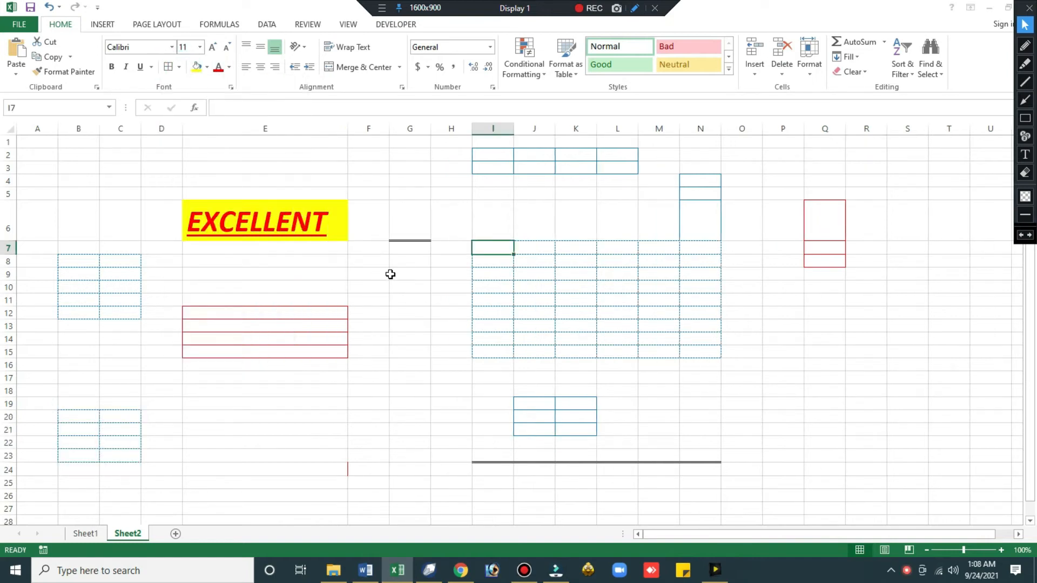
Enter 1 in cell I7 and copy it across row 7 to N7
left_click(457, 238)
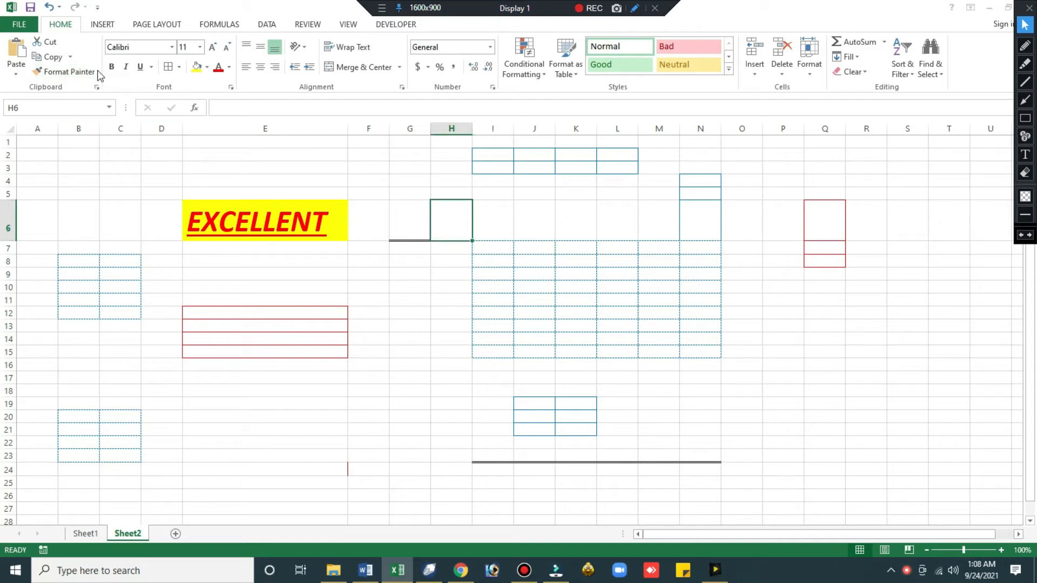
left_click(491, 254)
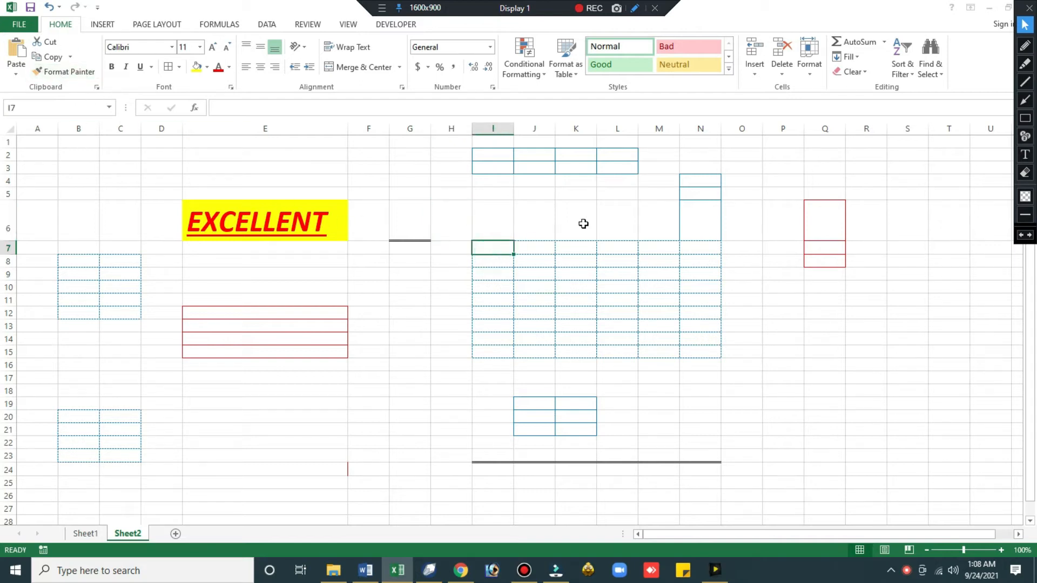
type("1")
key("Return")
key("Up")
key("ctrl+c")
key("shift+Right")
key("shift+Right")
key("shift+Right")
key("shift+Right")
key("shift+Right")
key("ctrl+v")
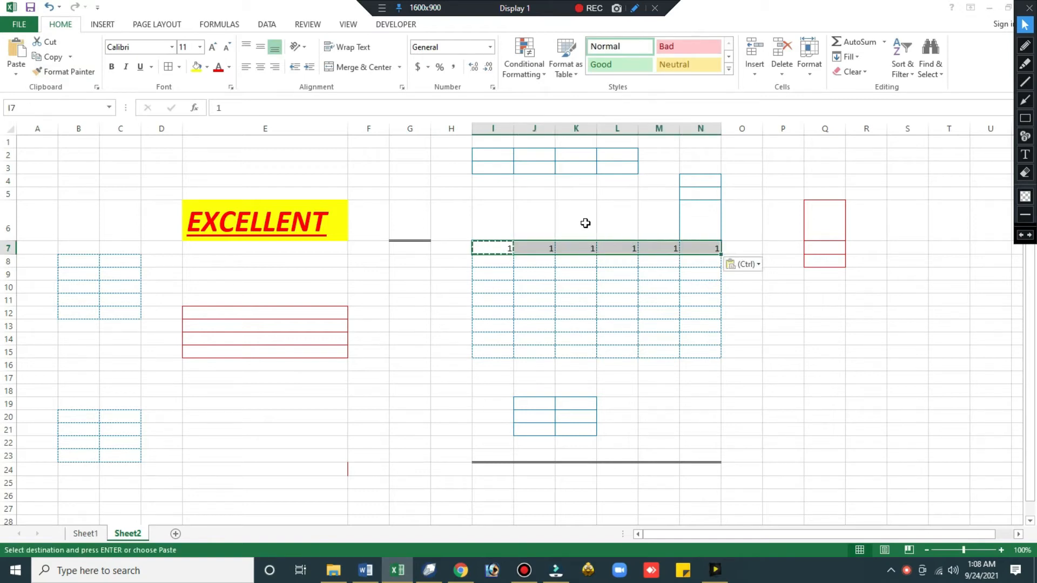
Paste the copied 1 into the whole range I7:N15
key("shift+Down")
key("shift+Down")
key("shift+Down")
key("shift+Down")
key("shift+Down")
key("shift+Down")
key("shift+Down")
key("shift+Down")
key("shift+Down")
key("shift+Up")
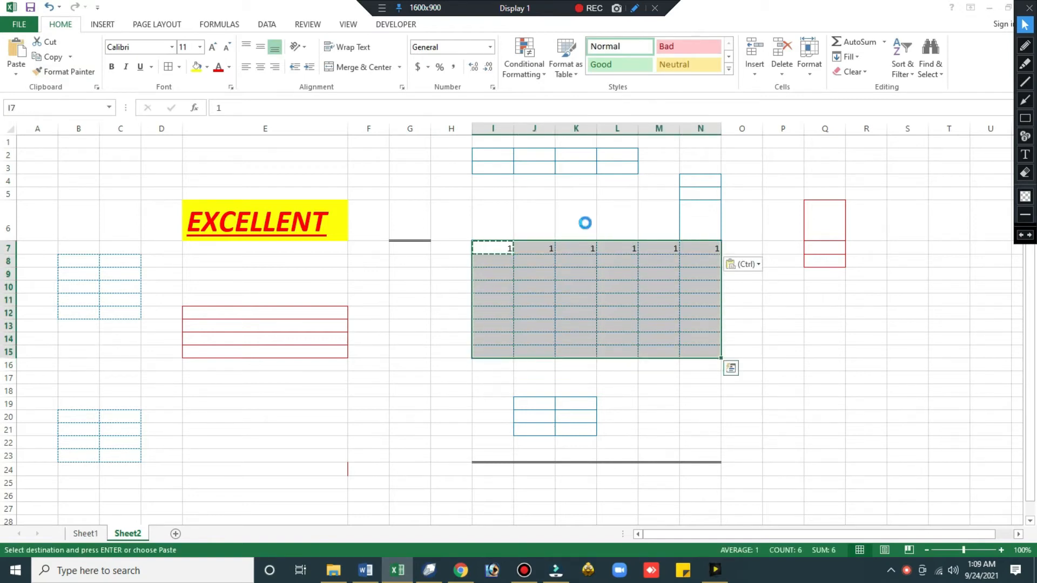
key("Return")
Centre the values in I7:N15 horizontally and vertically, and format them with yellow fill, red font, bold and italic
left_click(261, 66)
left_click(261, 47)
left_click(195, 67)
left_click(218, 66)
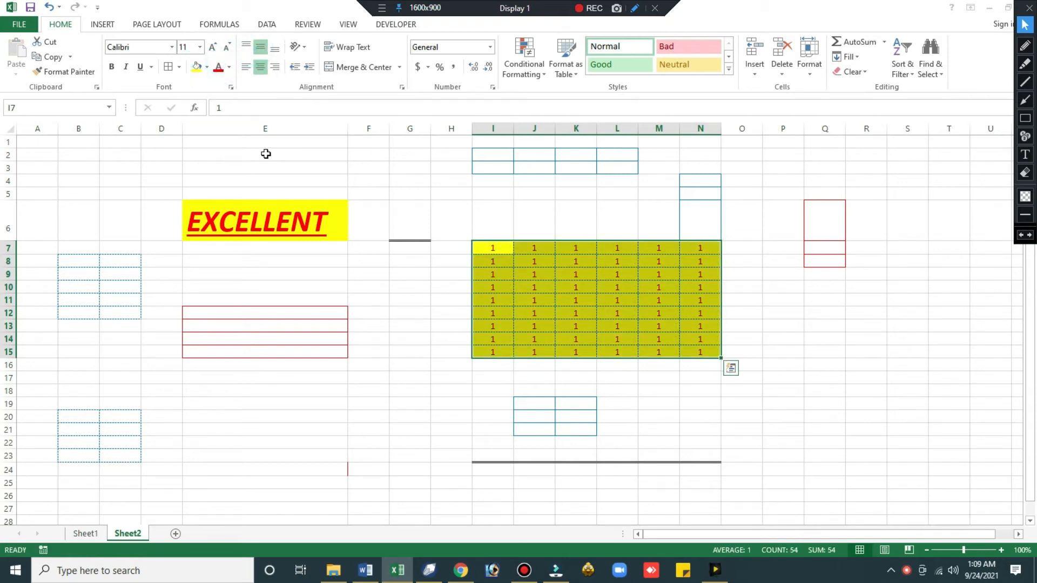
key("ctrl+b")
left_click(126, 67)
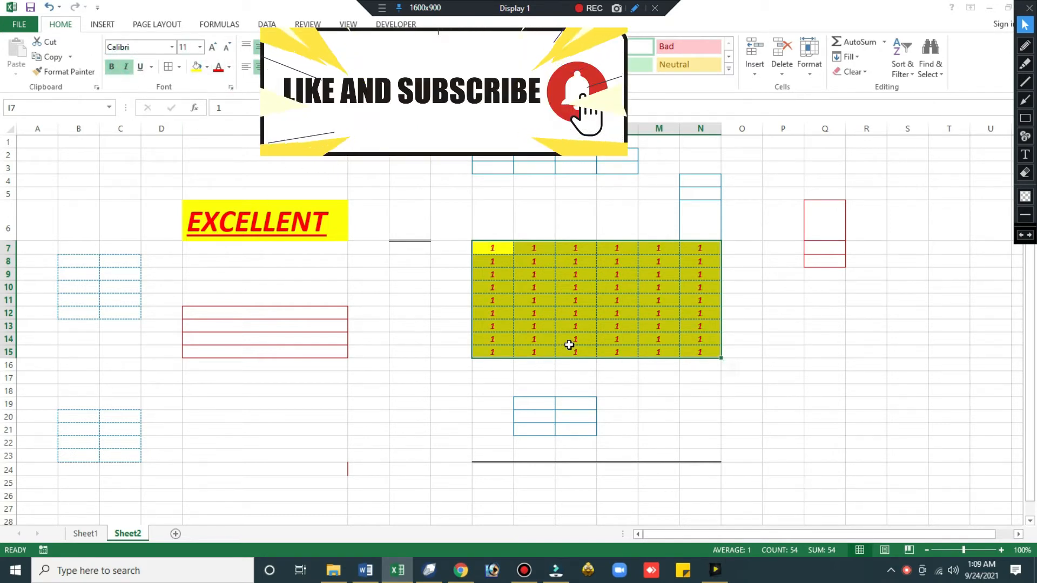
left_click(575, 326)
left_click_drag(494, 247, 648, 339)
left_click(630, 311)
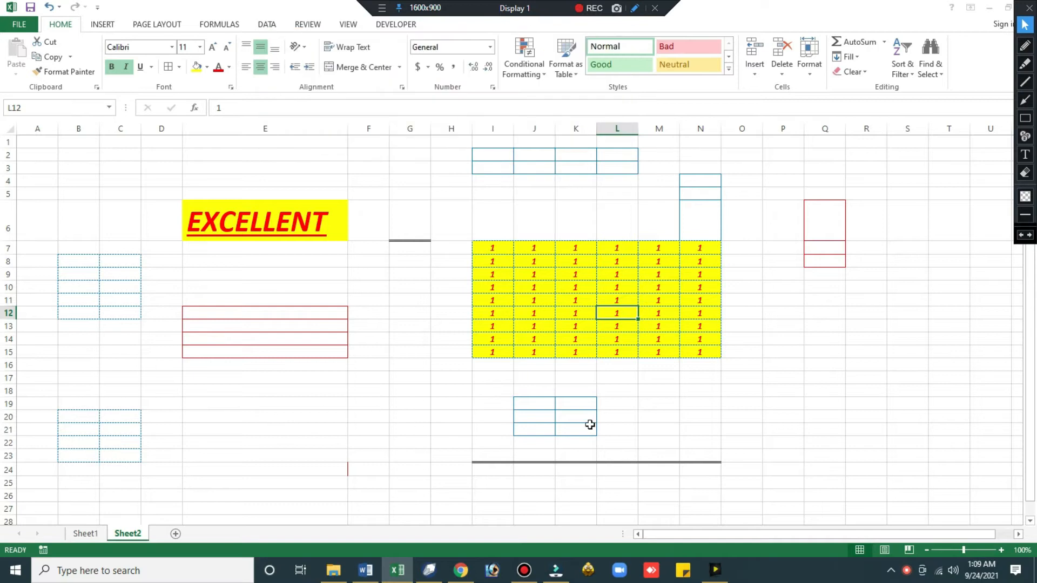
Enter 2 in cell P21 and fill it across to column S and down to row 25
left_click(775, 427)
type("2")
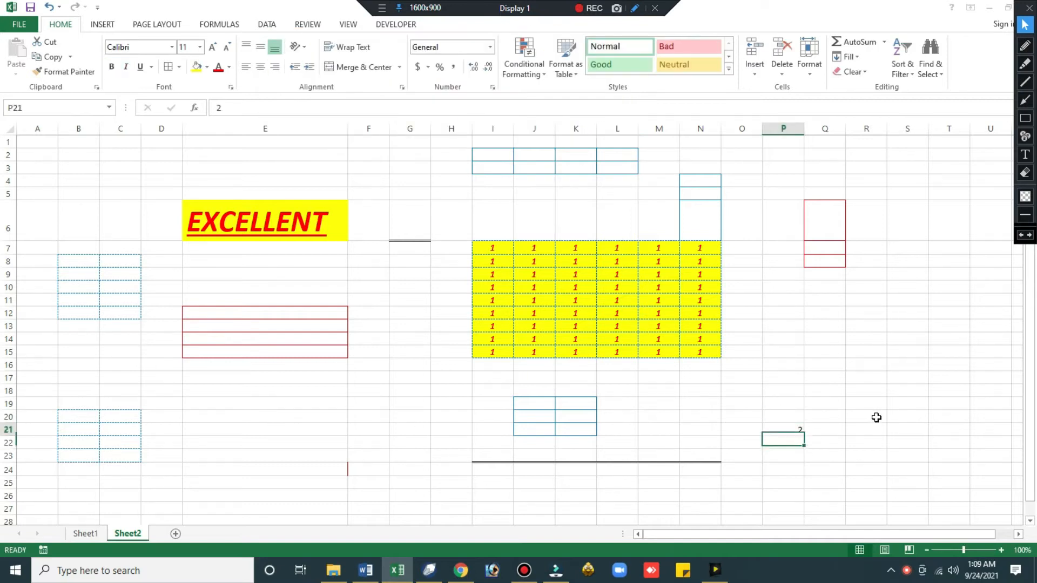
key("shift+Right")
key("shift+Right")
key("shift+Right")
key("ctrl+r")
key("shift+Down")
key("shift+Down")
key("shift+Down")
key("shift+Down")
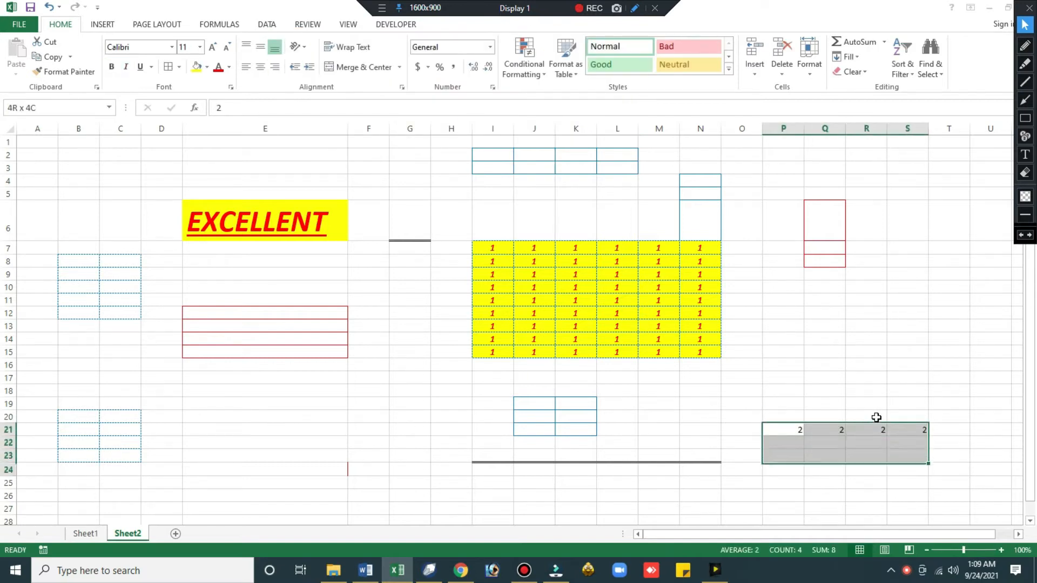
key("ctrl+d")
left_click(643, 360)
left_click(488, 273)
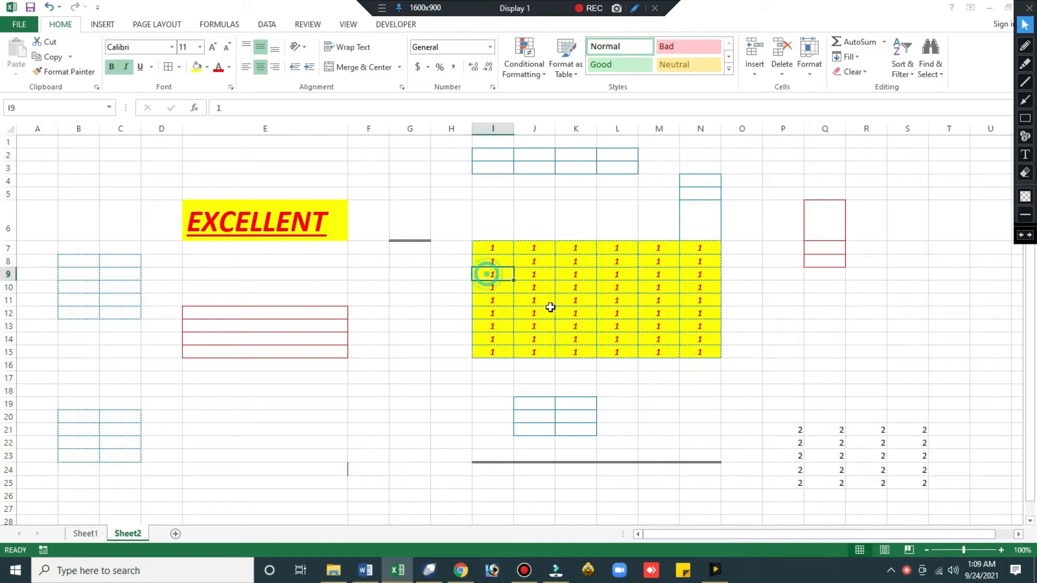
left_click(590, 286)
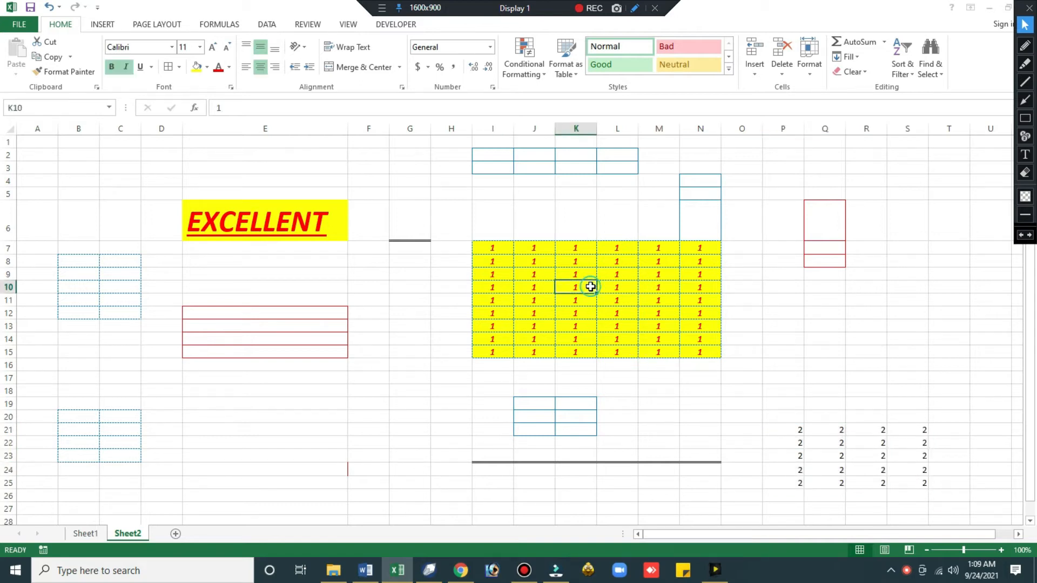
left_click(879, 446)
left_click(787, 430)
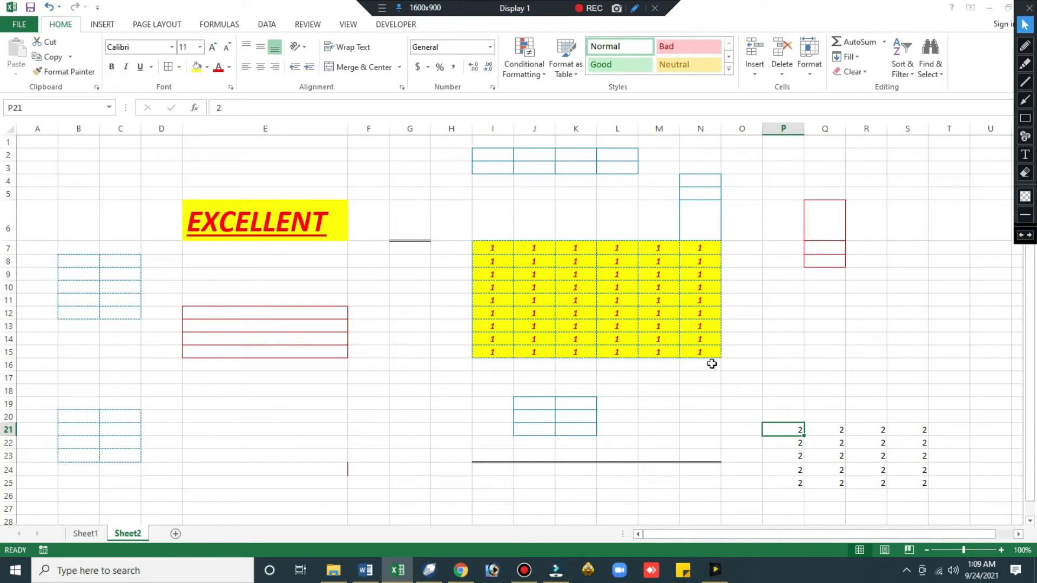
Copy the formatting of cell I7 onto the range P21:S25 with Format Painter
left_click(503, 250)
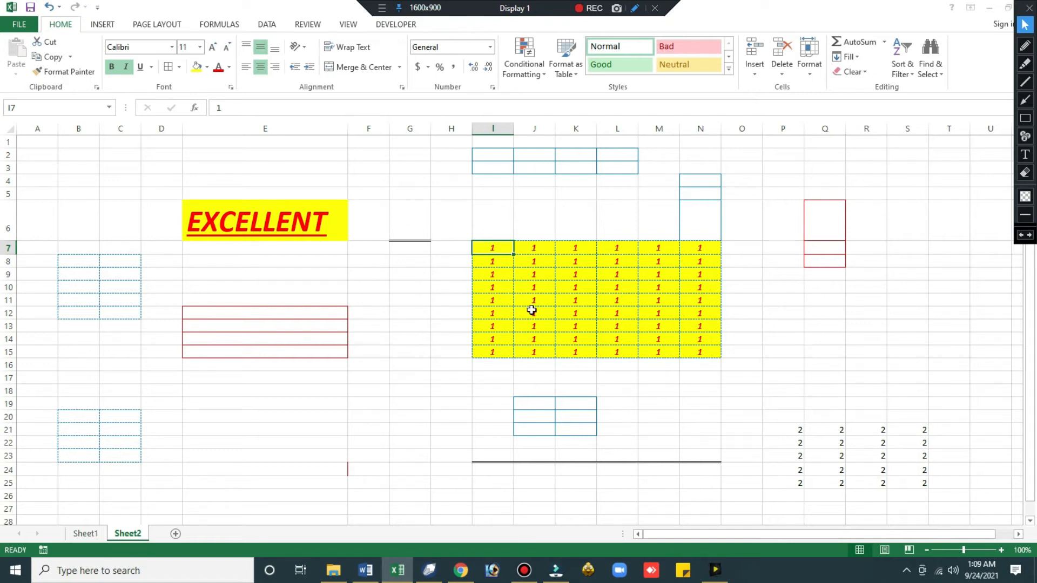
left_click(81, 73)
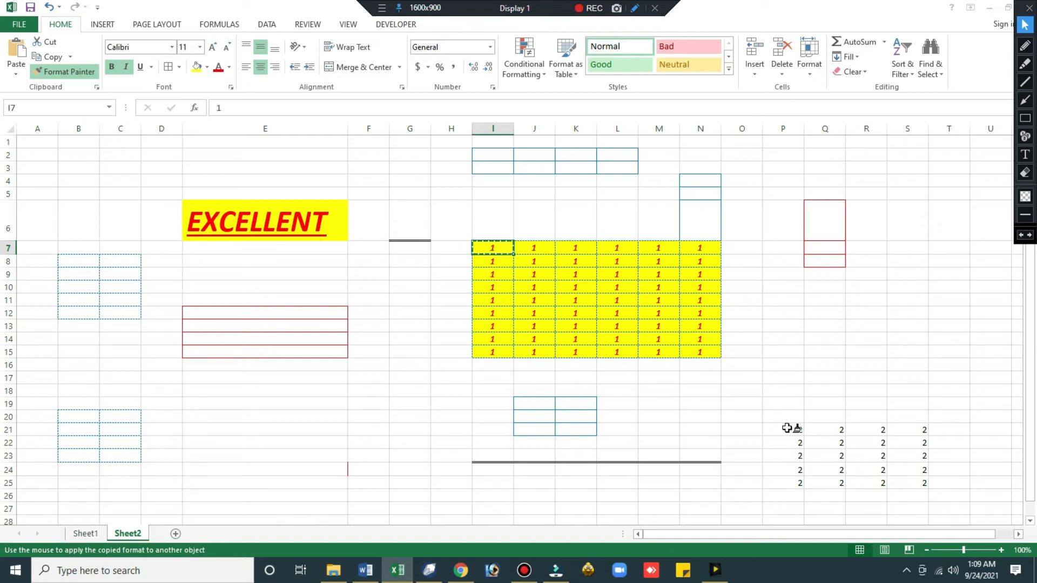
mouse_move(786, 428)
left_mouse_down()
mouse_move(874, 454)
mouse_move(920, 481)
left_mouse_up()
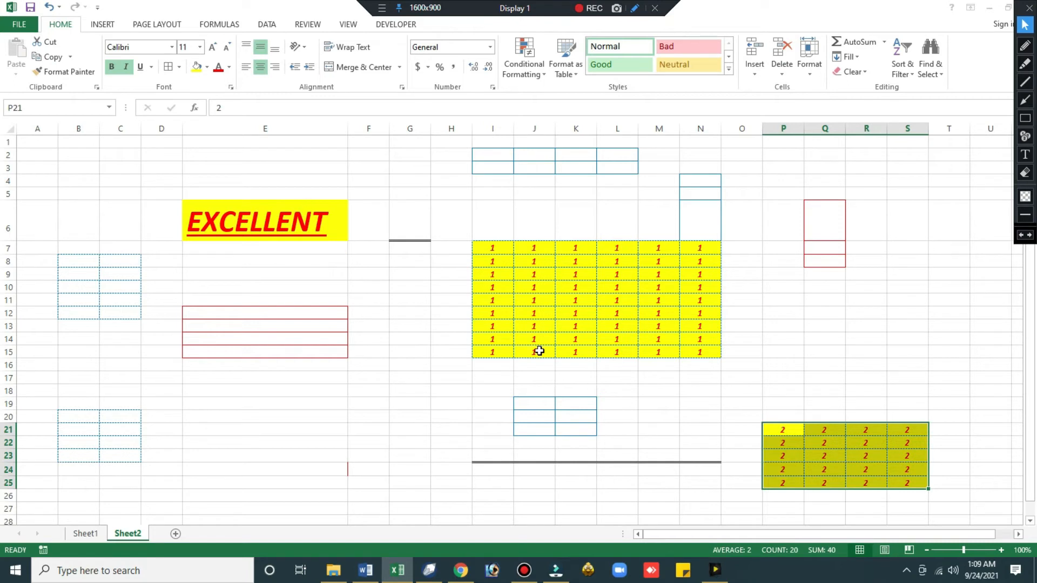
Enter a person's first name in cell G19
left_click(408, 404)
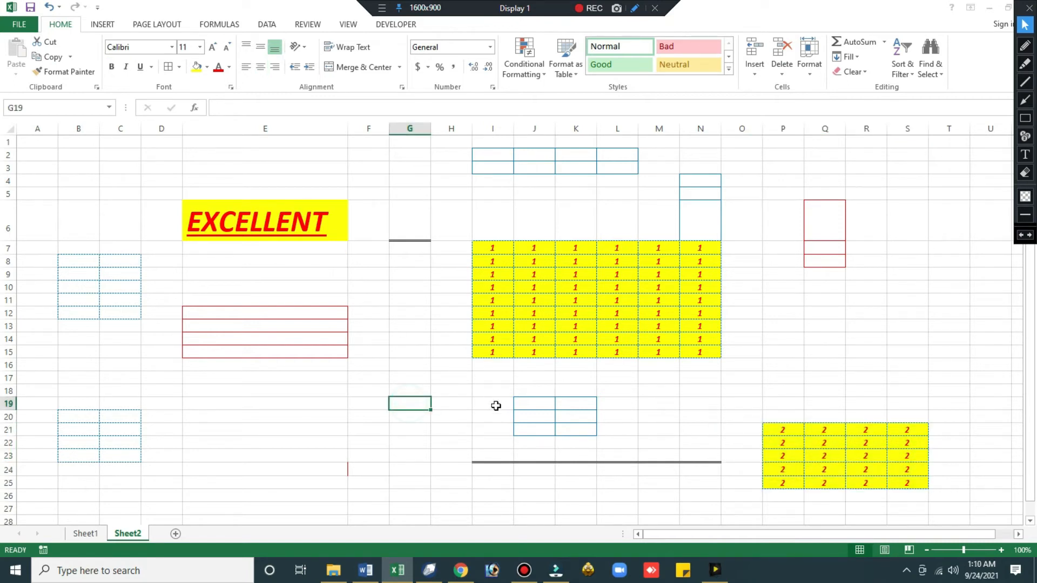
type("Dinesh")
key("Return")
key("Up")
Copy the formatting of the EXCELLENT cell E6 onto cell G19 with Format Painter
left_click(287, 220)
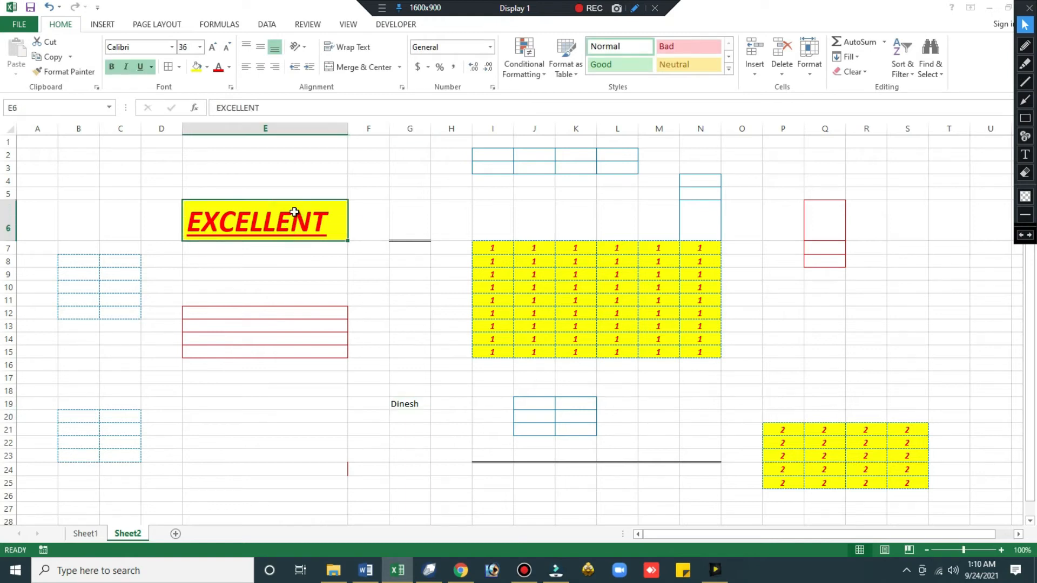
left_click(87, 78)
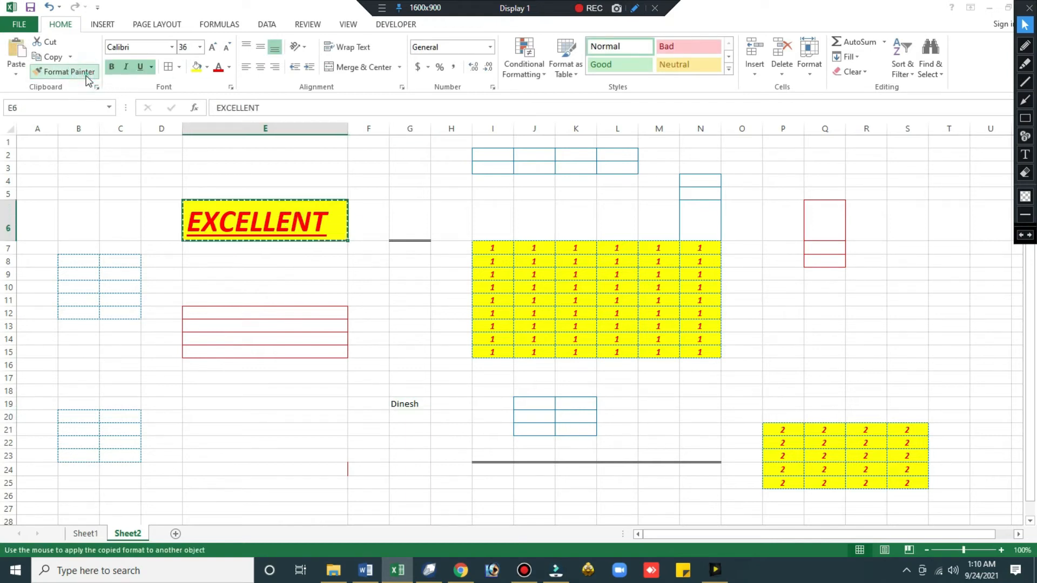
left_click(405, 403)
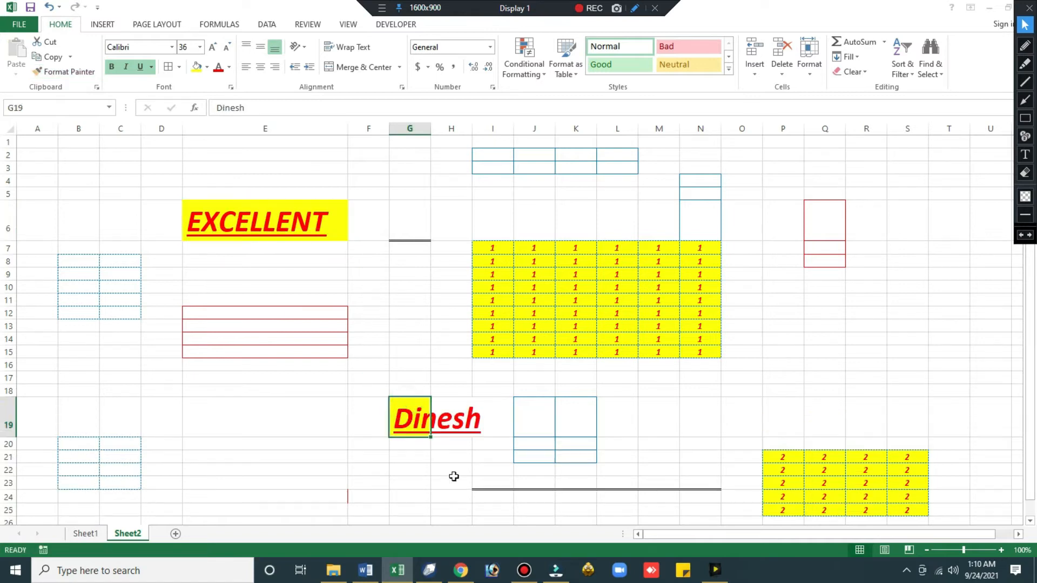
Widen column G until the name in cell G19 fits inside its filled cell
left_click_drag(430, 129, 486, 137)
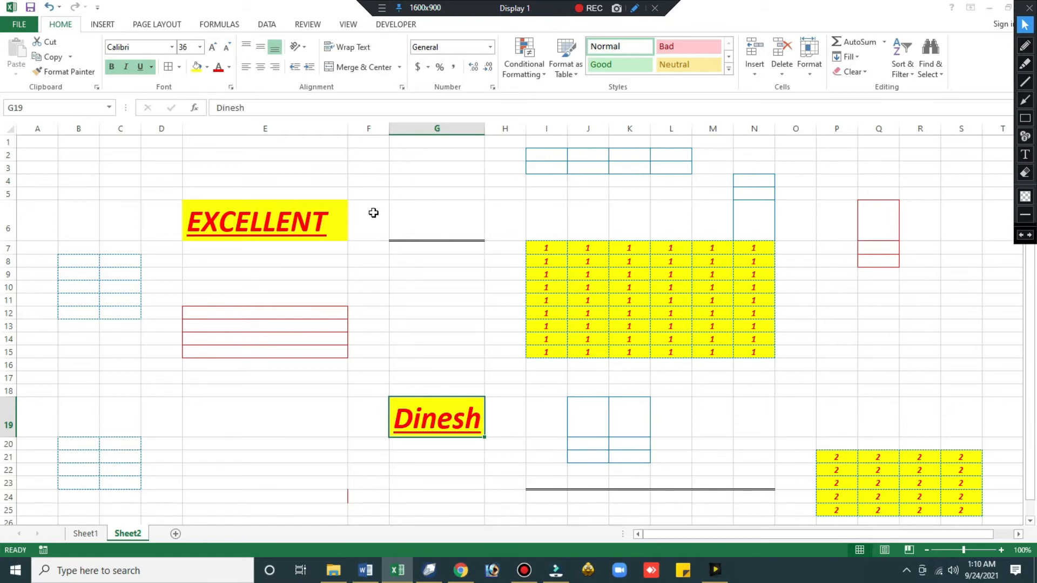
left_click(96, 158)
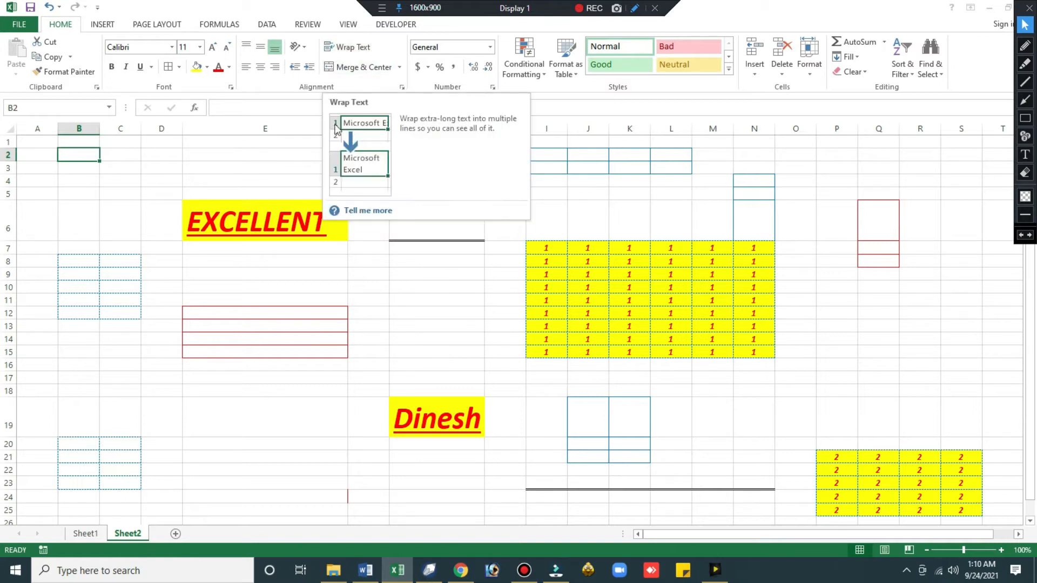
left_click(223, 180)
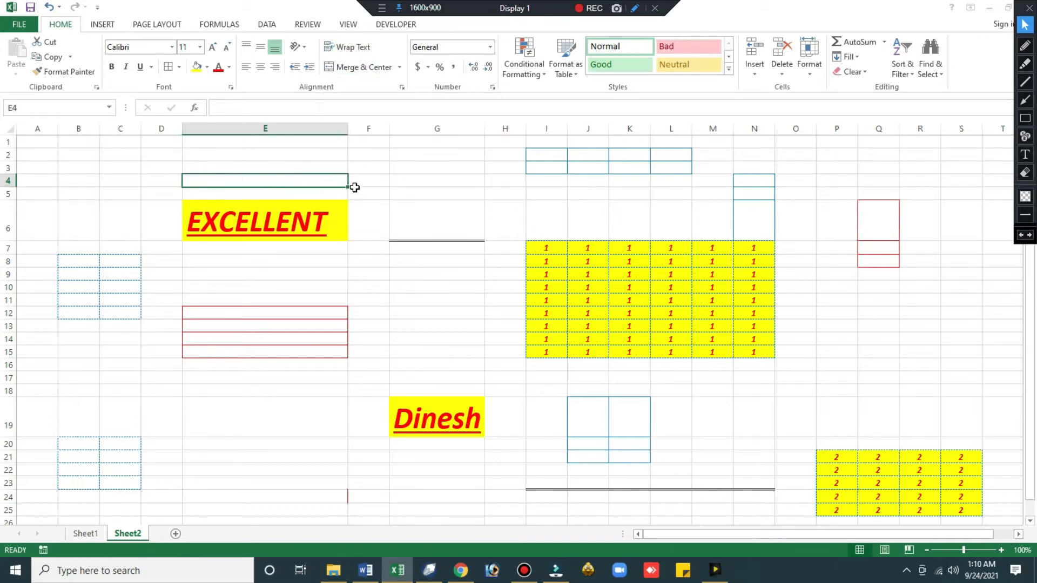
Enter the text "This is my country" in cell C1
left_click(120, 141)
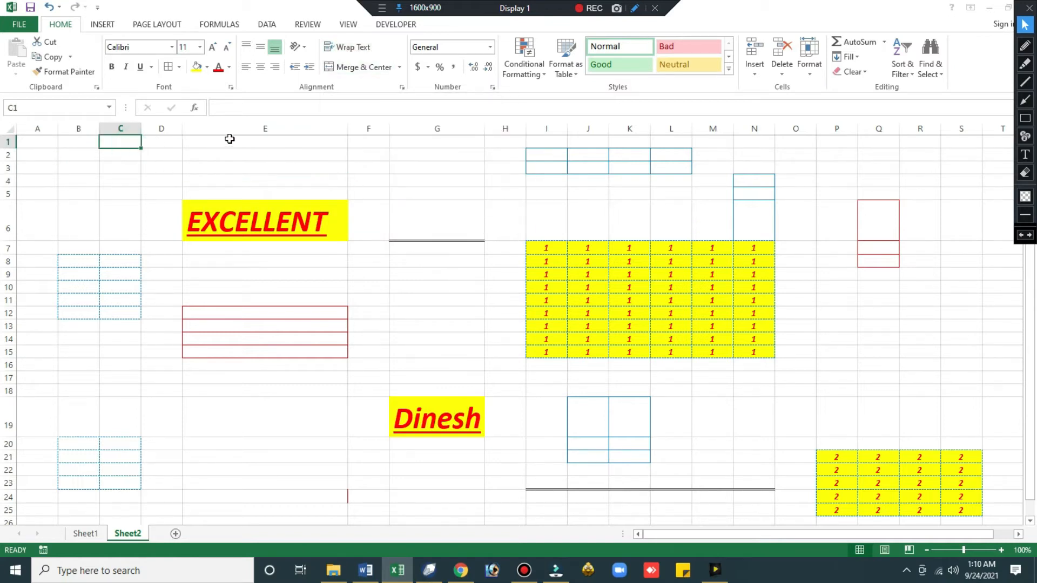
type("This is my country")
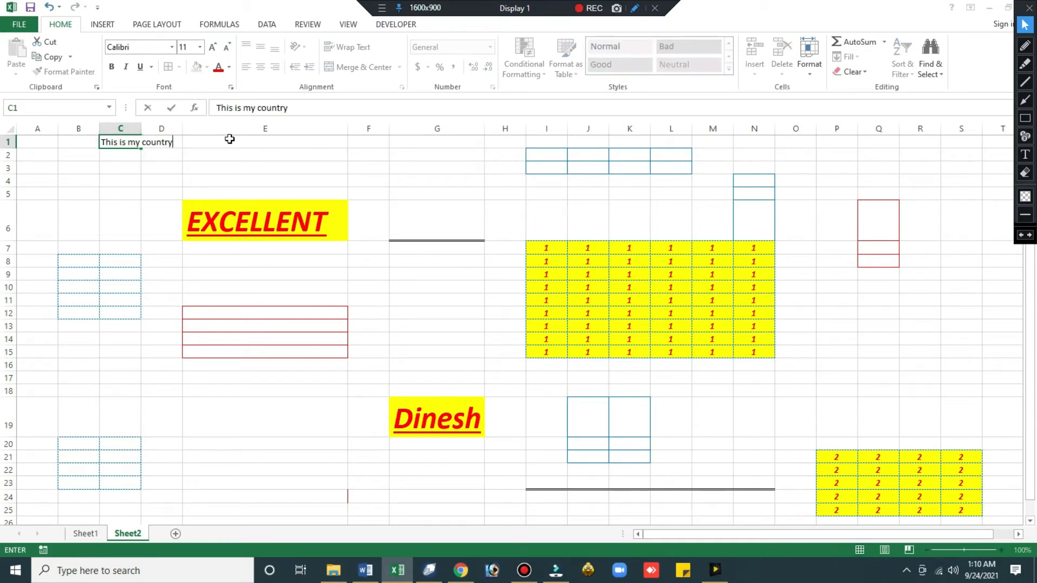
key("ctrl+Return")
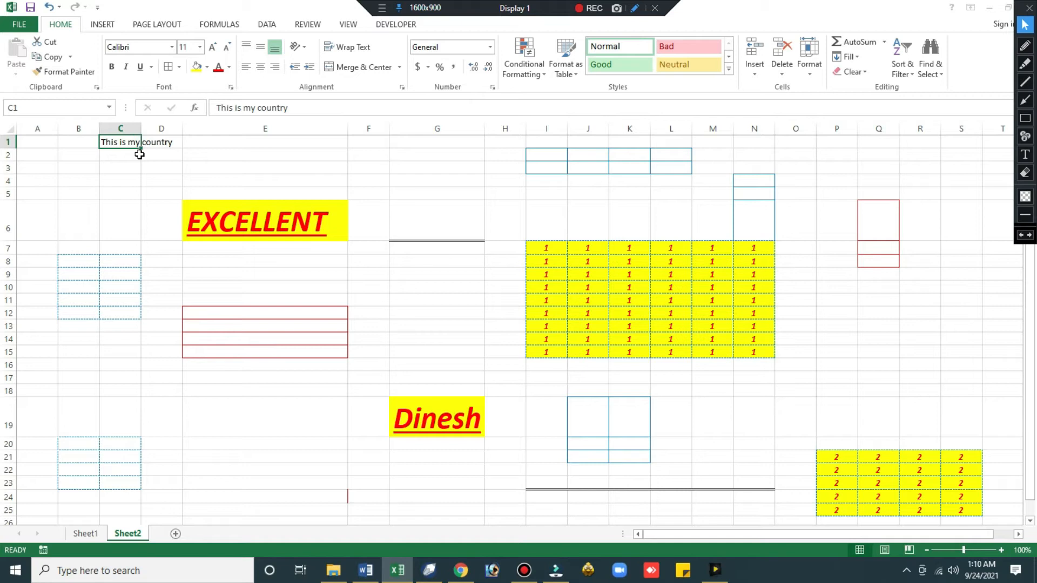
left_click_drag(14, 148, 16, 171)
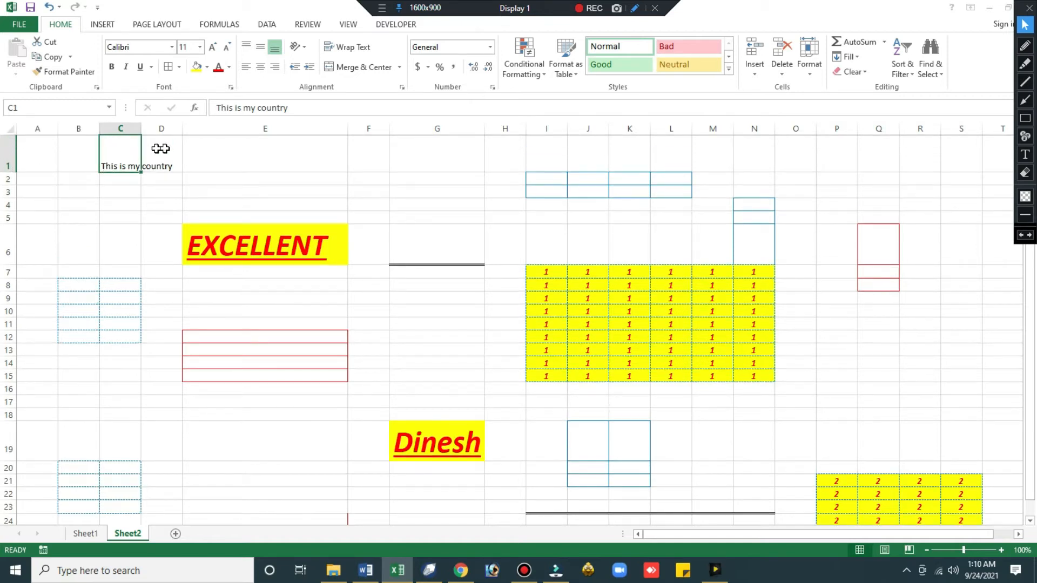
left_click(130, 148)
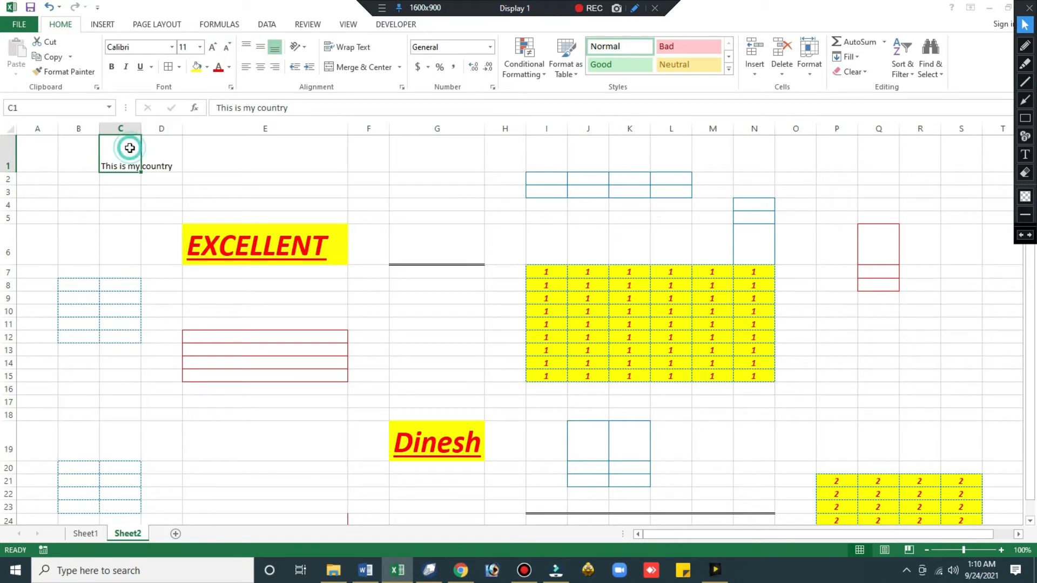
left_click_drag(12, 173, 12, 172)
left_click(132, 148)
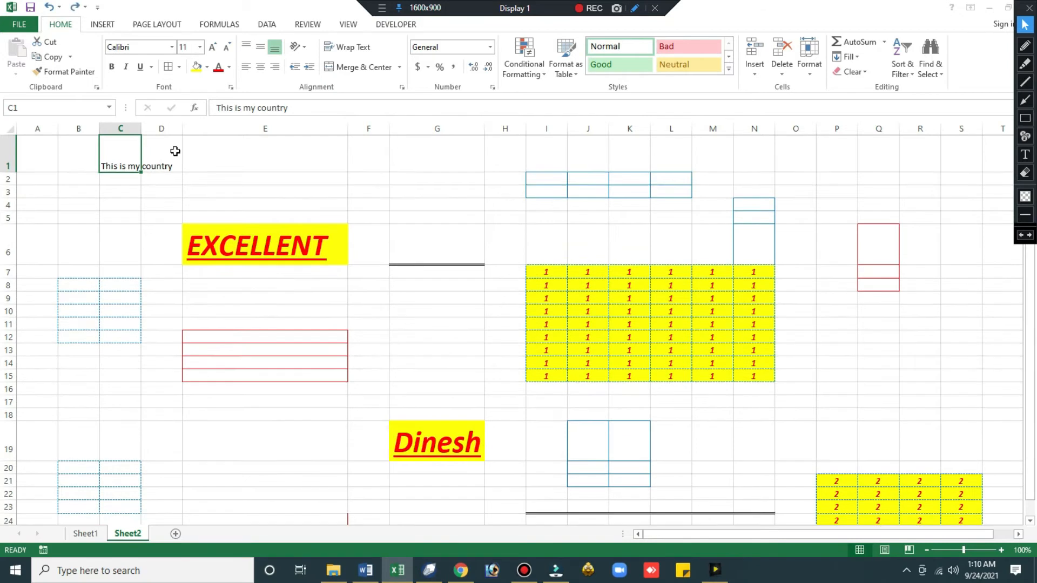
key("ctrl+z")
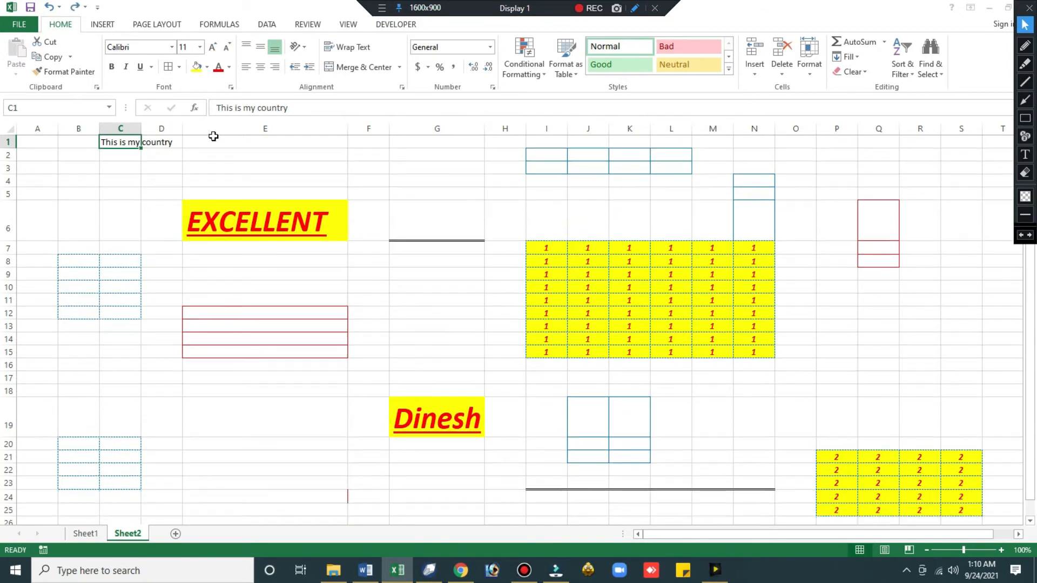
Wrap the text in cell C1 so it fits within the column width
left_click(346, 48)
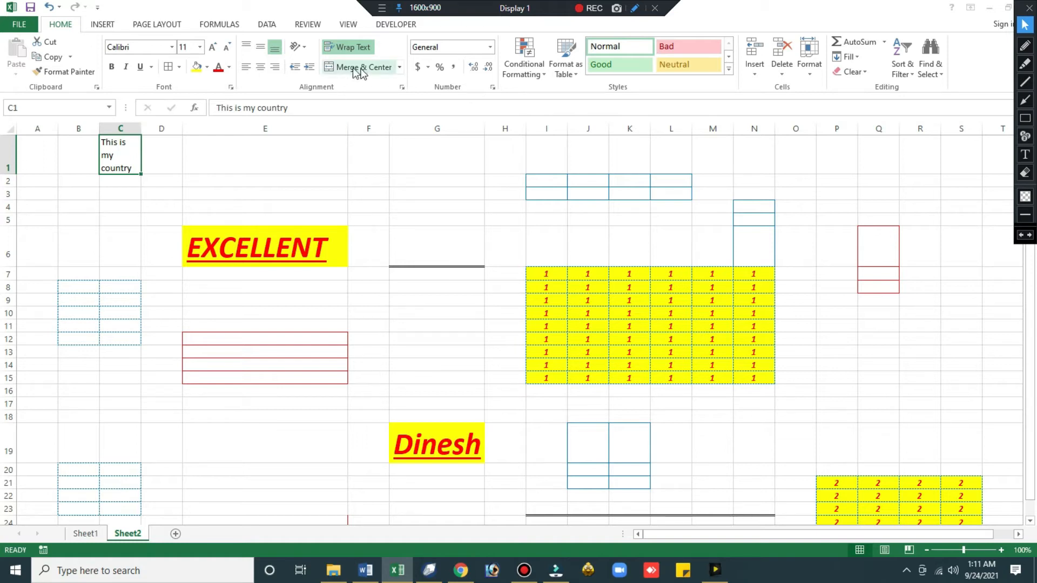
left_click(273, 183)
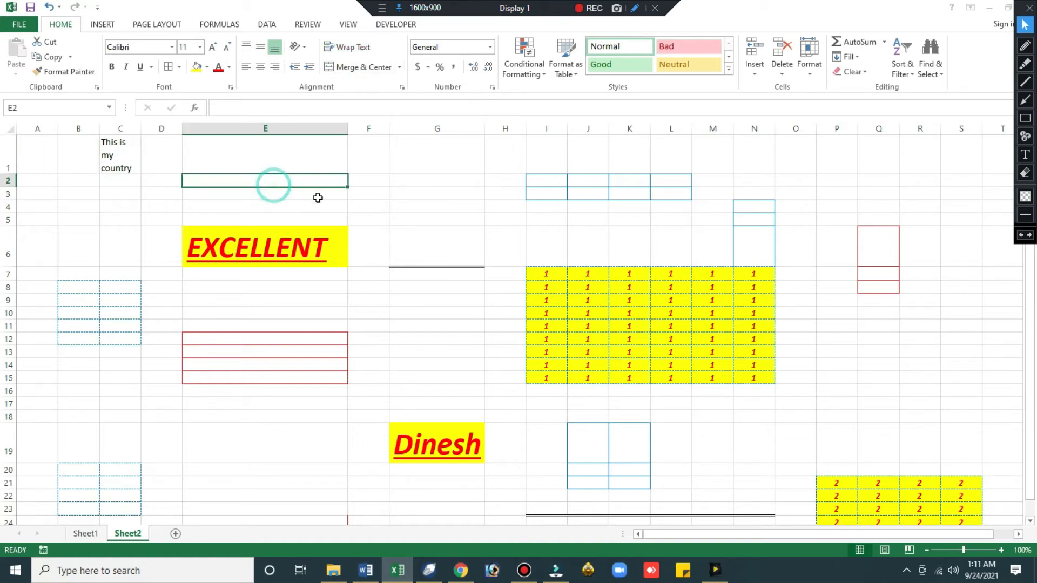
Enter the heading "Subject" in cell T2, in the empty columns beyond the existing tables
left_click(90, 198)
key("Right")
key("Left")
key("Left")
key("Right")
key("Right")
key("Left")
key("Right")
key("Right")
key("Right")
key("Right")
key("Right")
key("Right")
key("Right")
key("Right")
key("Right")
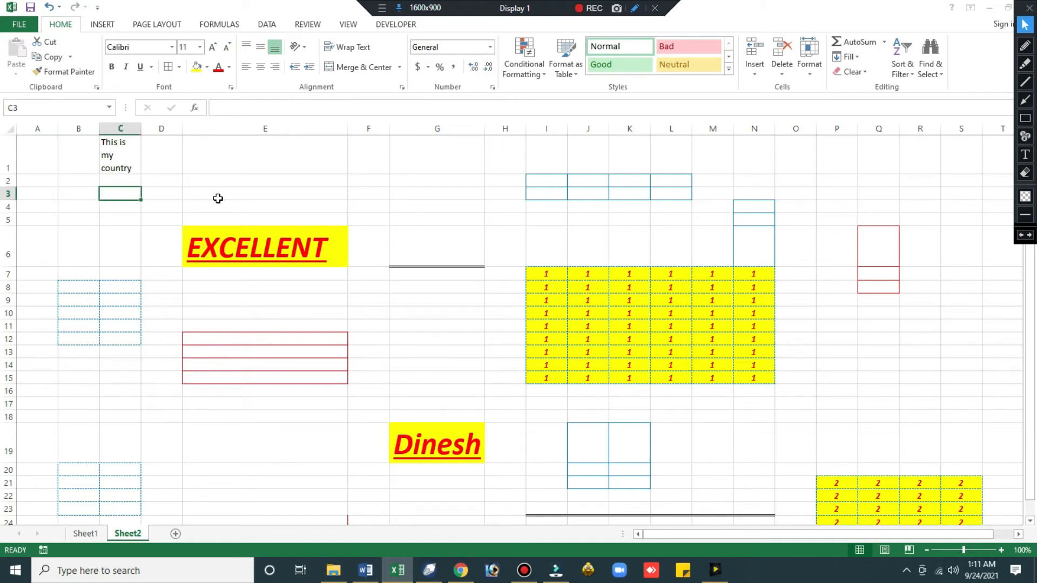
key("Right")
key("Right")
key("Right")
key("Right")
key("Right")
key("Right")
key("Right")
key("Right")
key("Right")
key("Right")
key("Right")
key("Right")
key("Right")
key("Right")
key("Right")
key("Right")
key("Right")
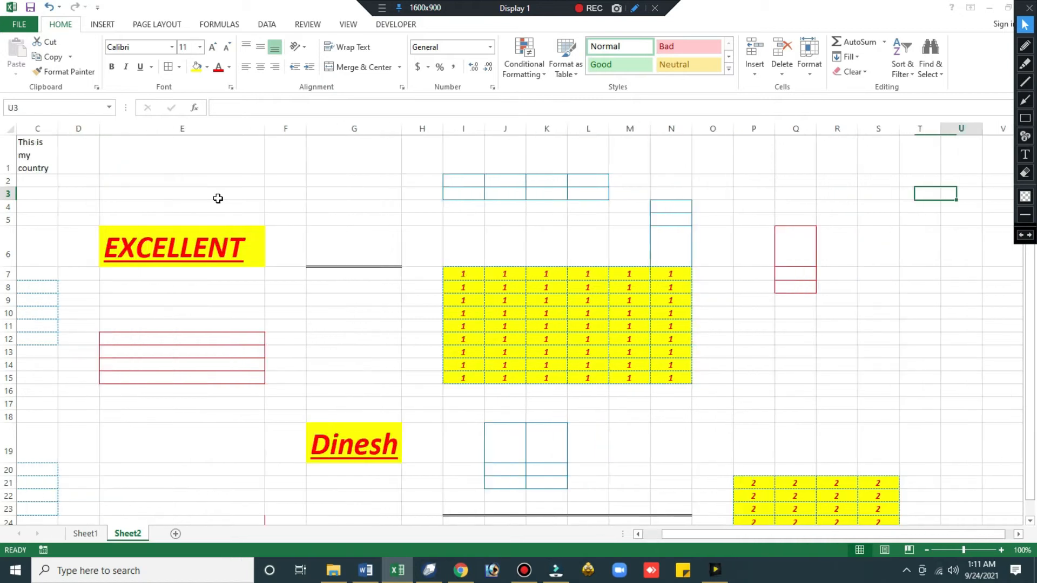
left_click(632, 180)
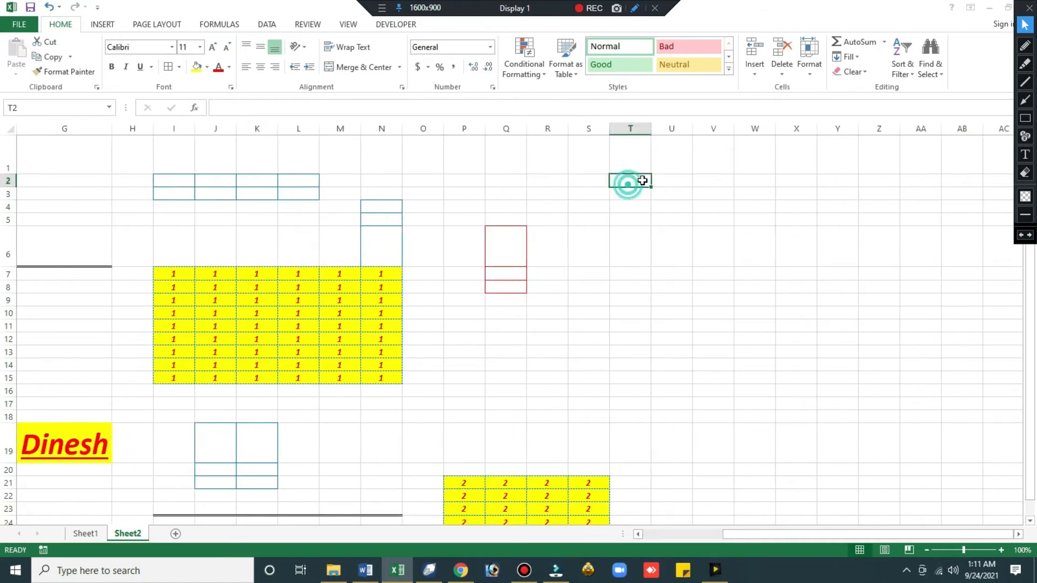
type("Sub")
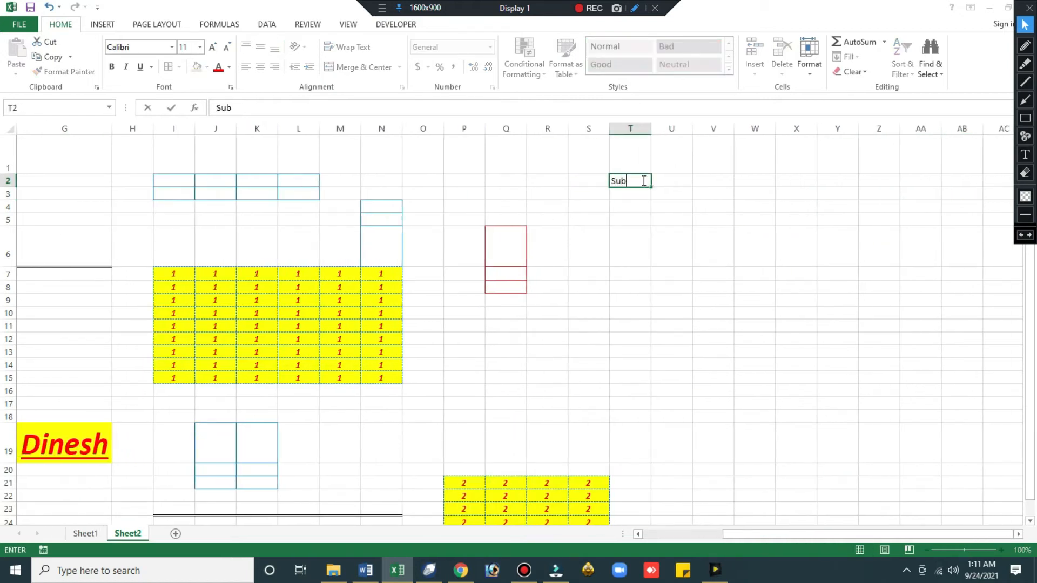
type("ject")
key("Return")
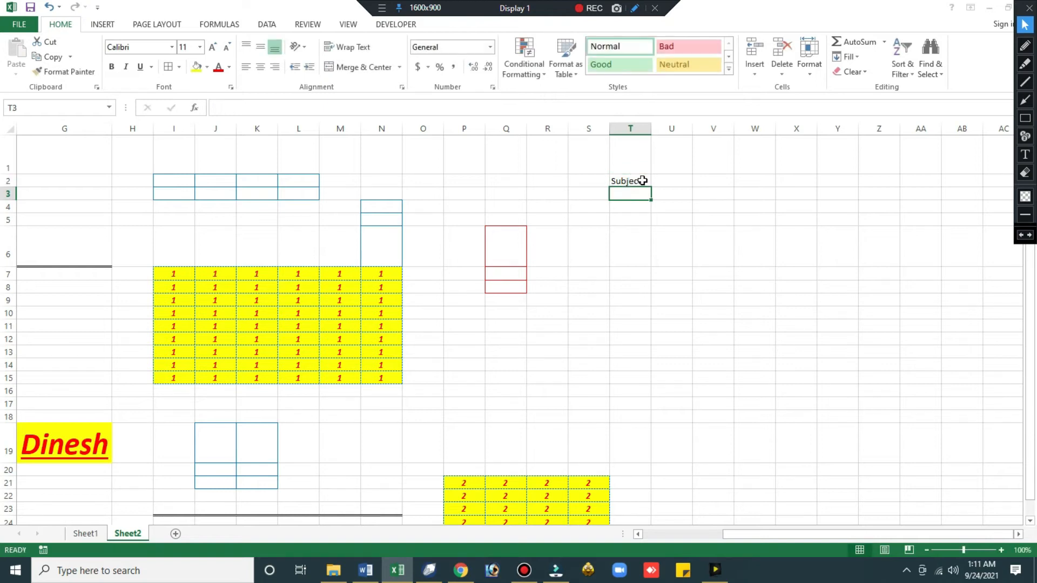
Enter "Hindi" in cell T3 and "English" in cell U3 under the Subject heading
type("Hindi")
key("Tab")
type("Eng")
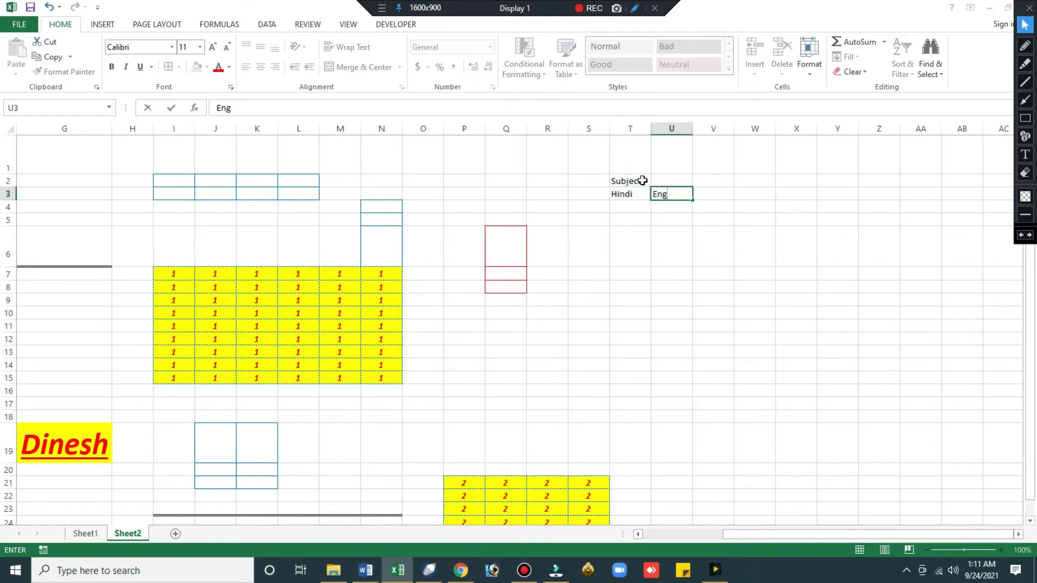
key("BackSpace")
type("glish")
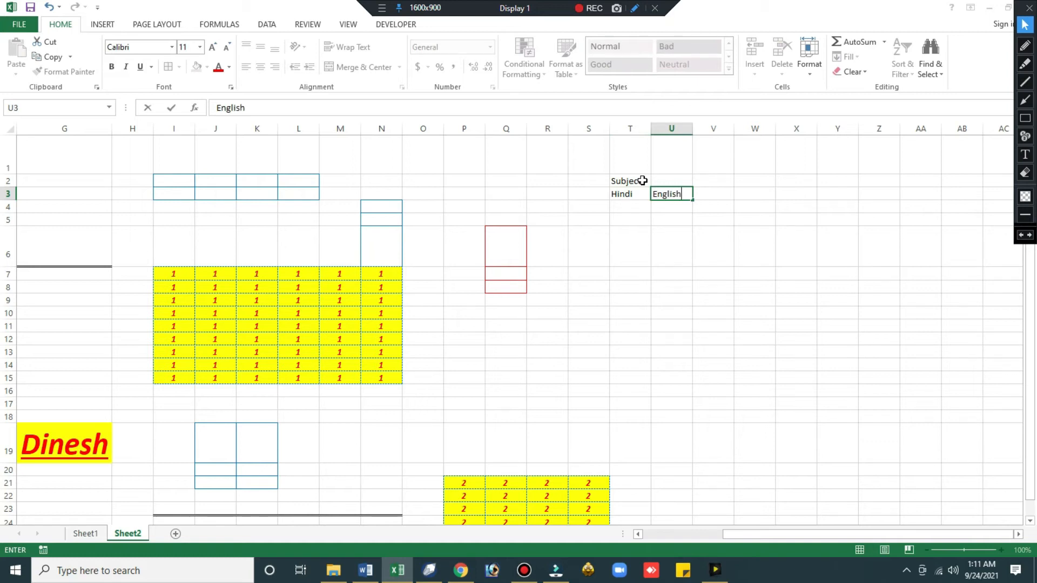
key("Return")
Merge and center cells T2:U2 so the Subject heading spans the Hindi and English columns
key("Up")
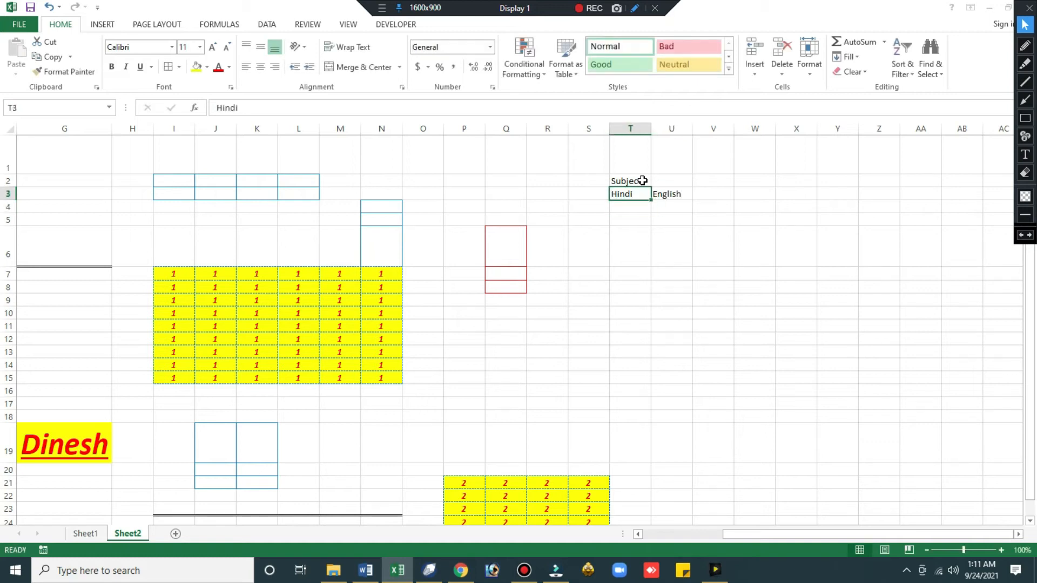
key("Up")
key("shift+Right")
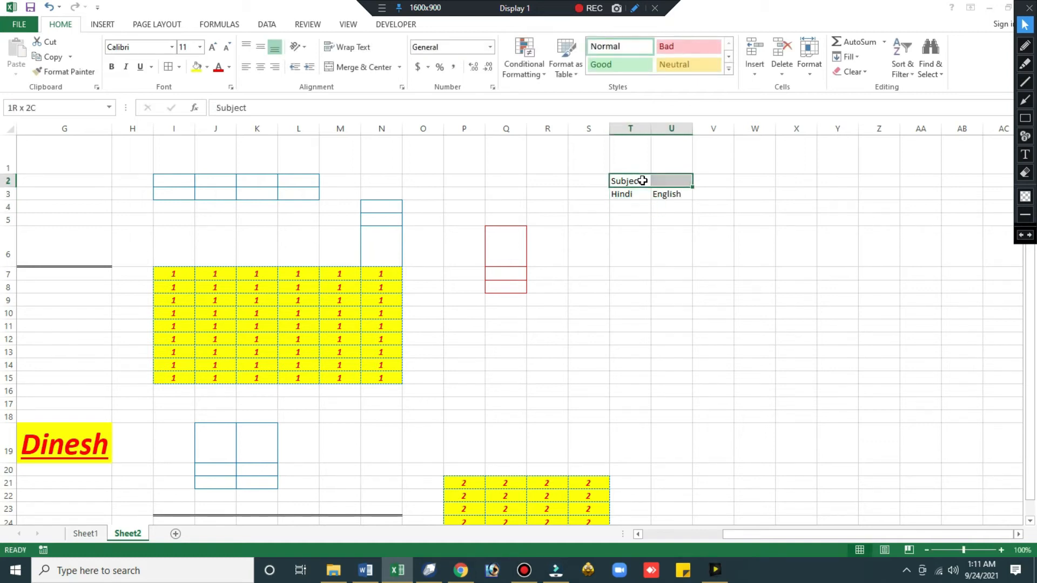
left_click(637, 224)
left_click_drag(631, 178, 669, 181)
left_click(354, 67)
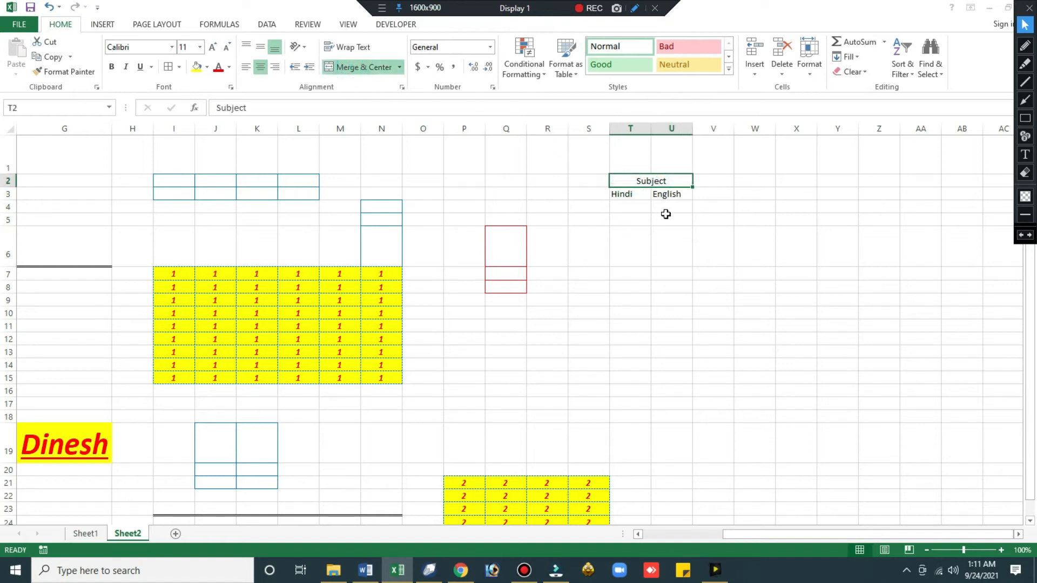
Examine how the merged Subject cell is selected by moving repeatedly between it and cell T3
left_click(669, 258)
left_click(637, 180)
key("Down")
key("Up")
key("Down")
key("Up")
key("Down")
key("Up")
key("Down")
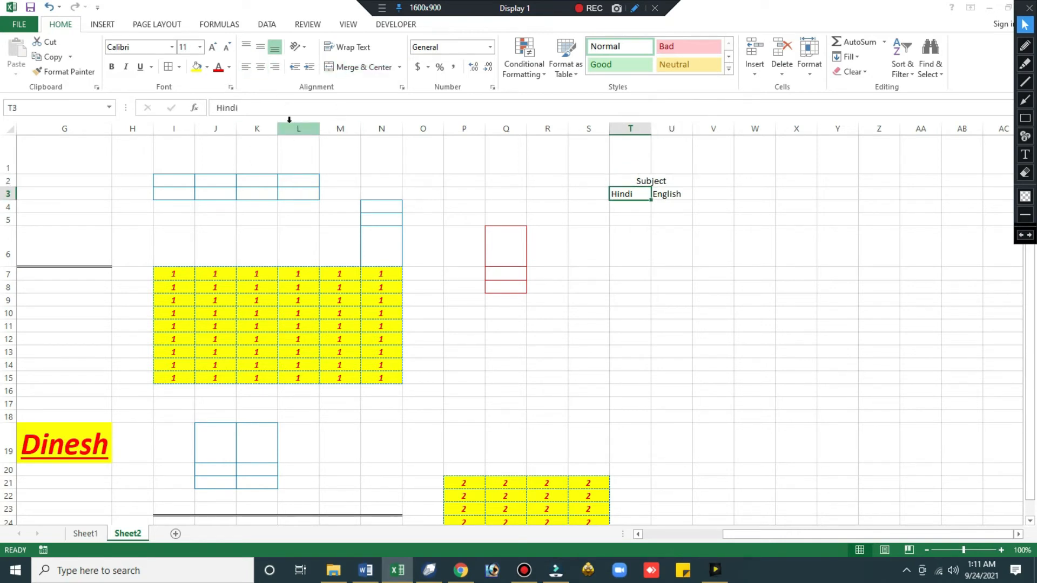
Enter "Excellent" in cell E1 and select that cell again
left_click(216, 161)
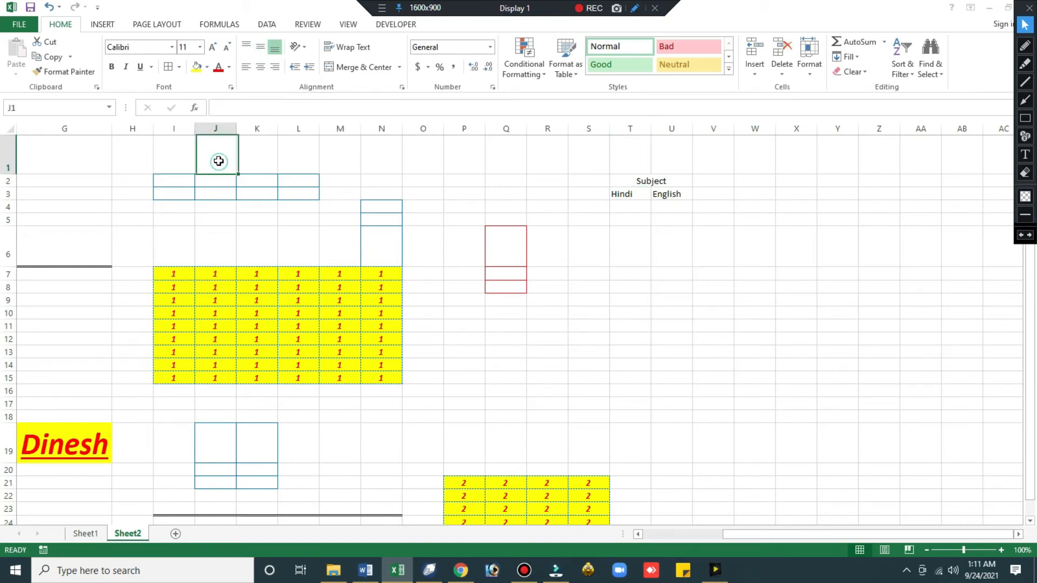
key("ctrl+Home")
left_click(237, 130)
left_click(241, 147)
type("E")
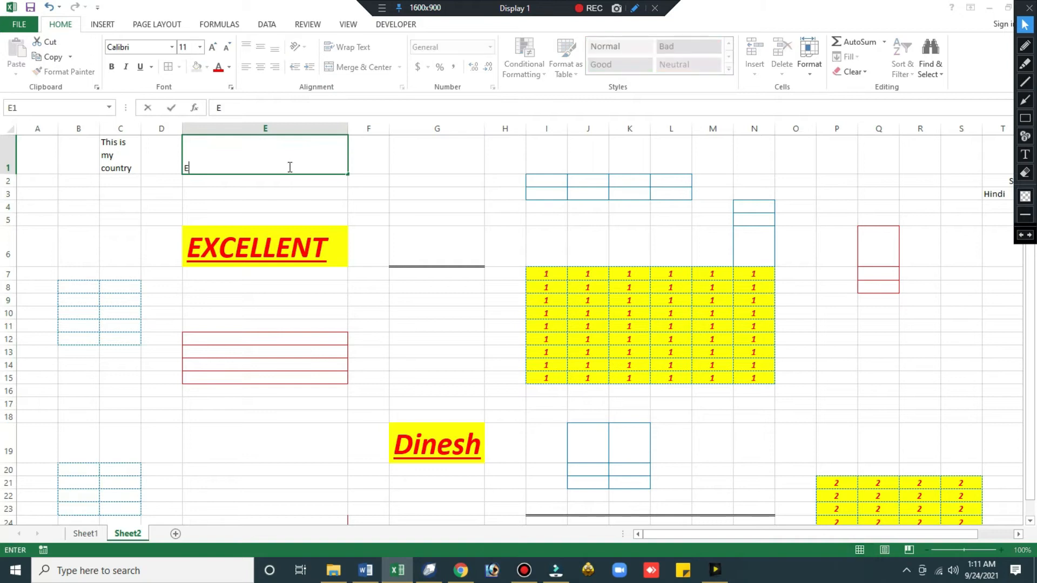
type("xcellent")
key("Return")
left_click(288, 167)
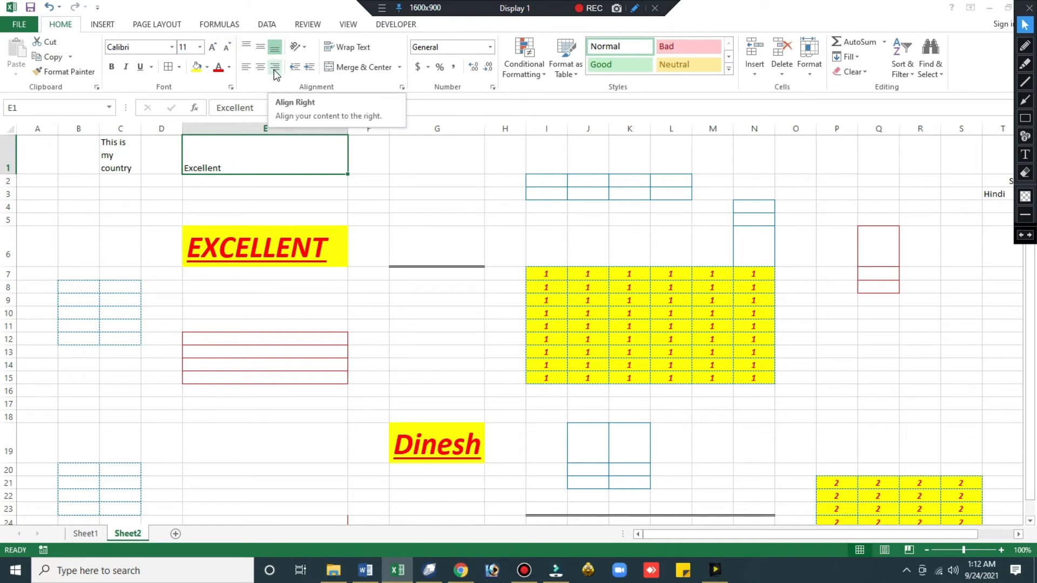
Try right, center and left horizontal alignment on the text in cell E1
left_click(275, 68)
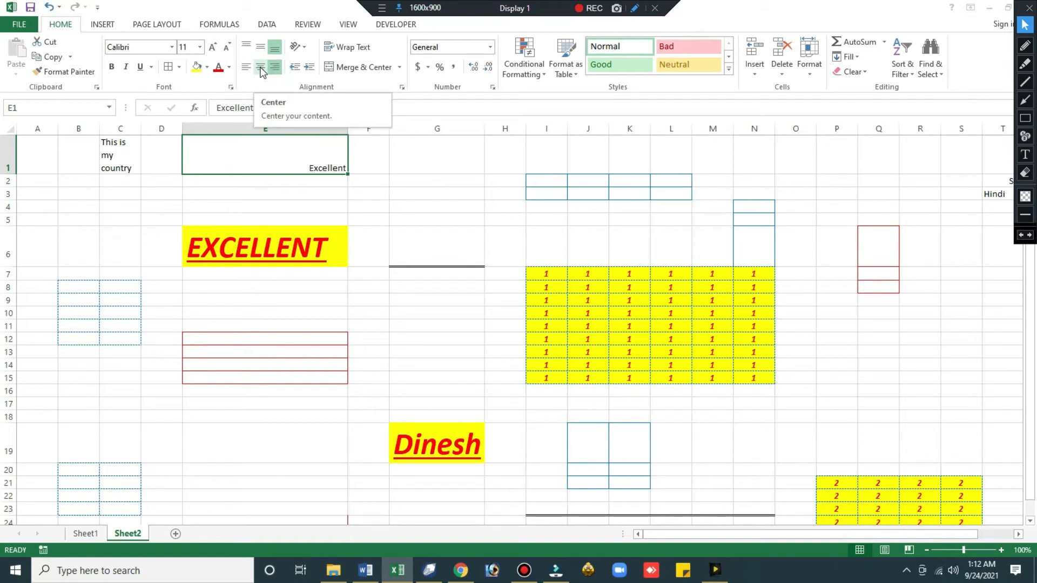
left_click(262, 70)
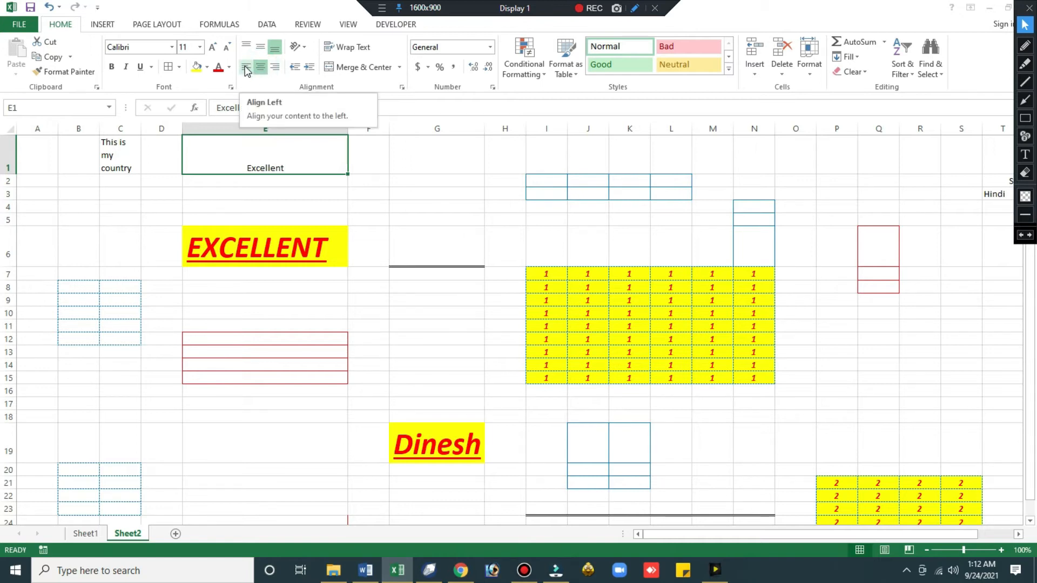
left_click(247, 69)
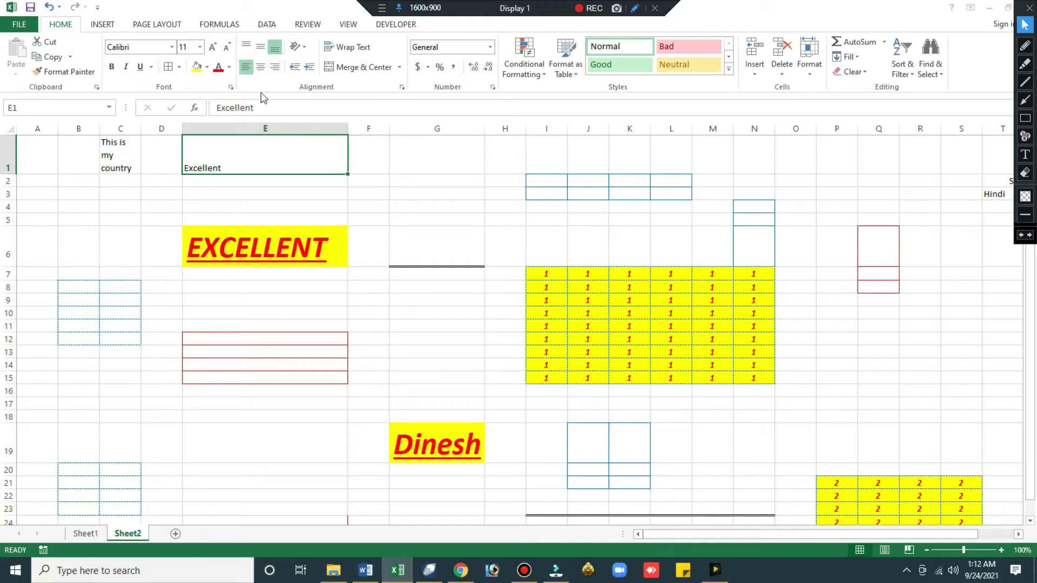
Align the text in cell E1 to the top, then to the middle vertically and the center horizontally
left_click(247, 47)
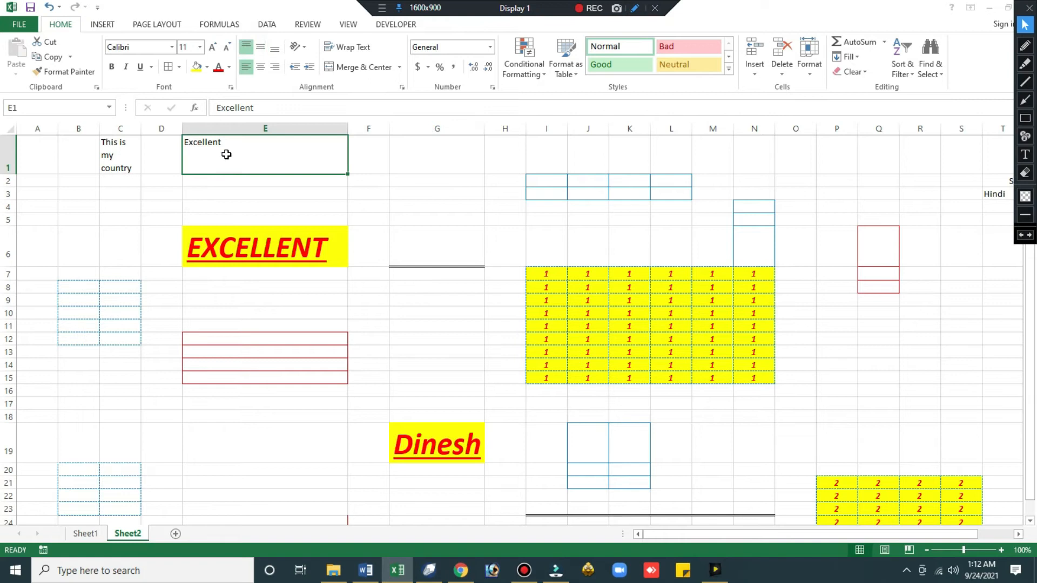
left_click(261, 49)
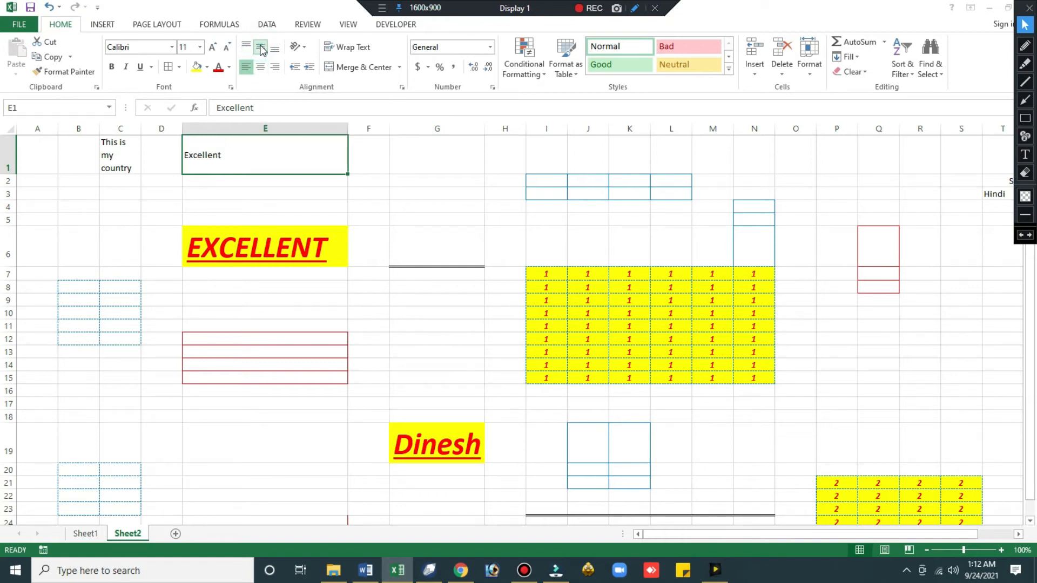
left_click(262, 66)
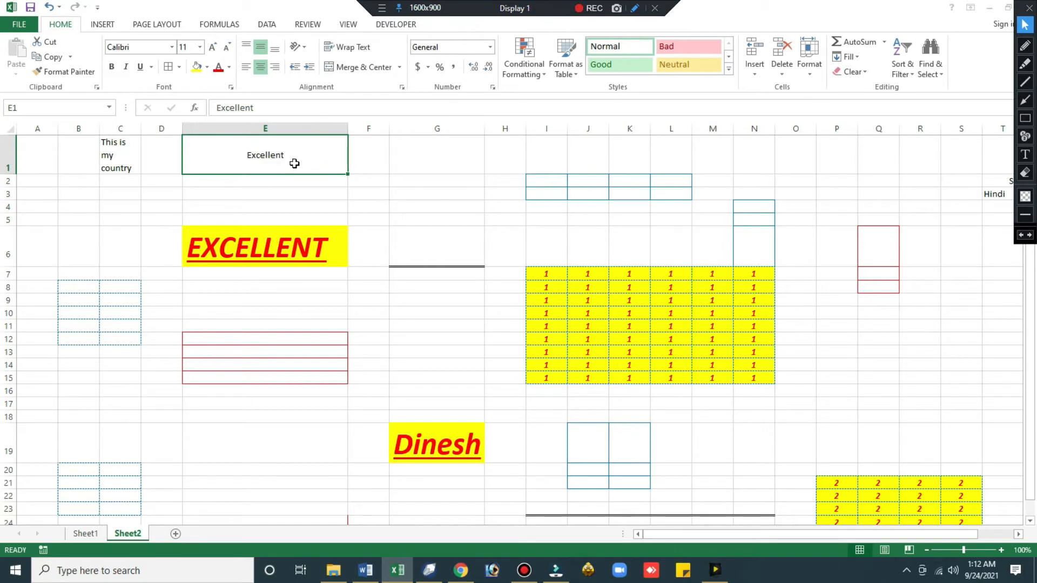
Angle the text in cell E1 counterclockwise, then change its orientation to Vertical Text
left_click(304, 47)
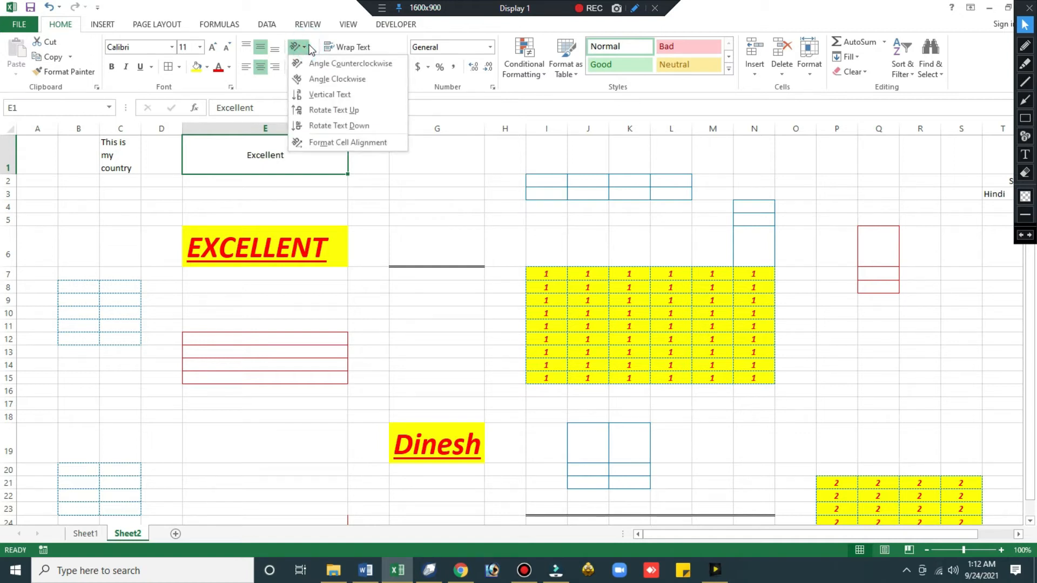
left_click(312, 63)
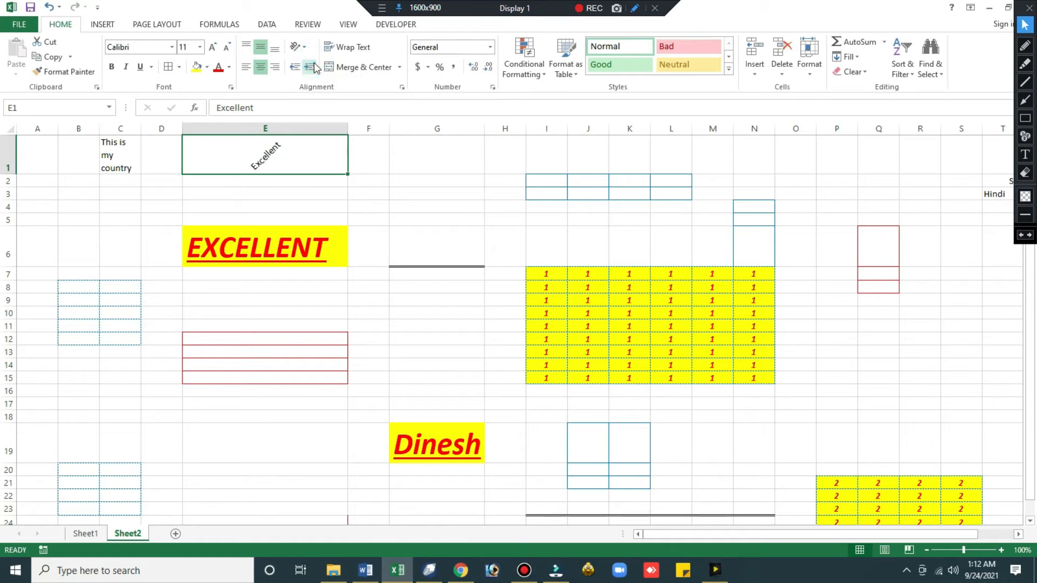
left_click(306, 48)
left_click(319, 91)
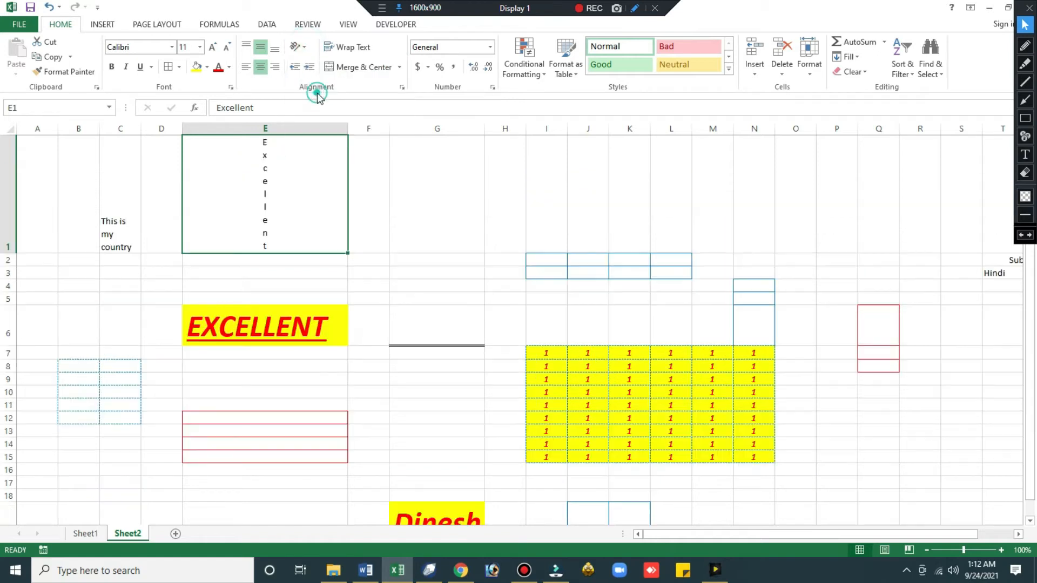
Rotate the text in cell E1 down and switch its orientation back to Vertical Text
left_click(298, 47)
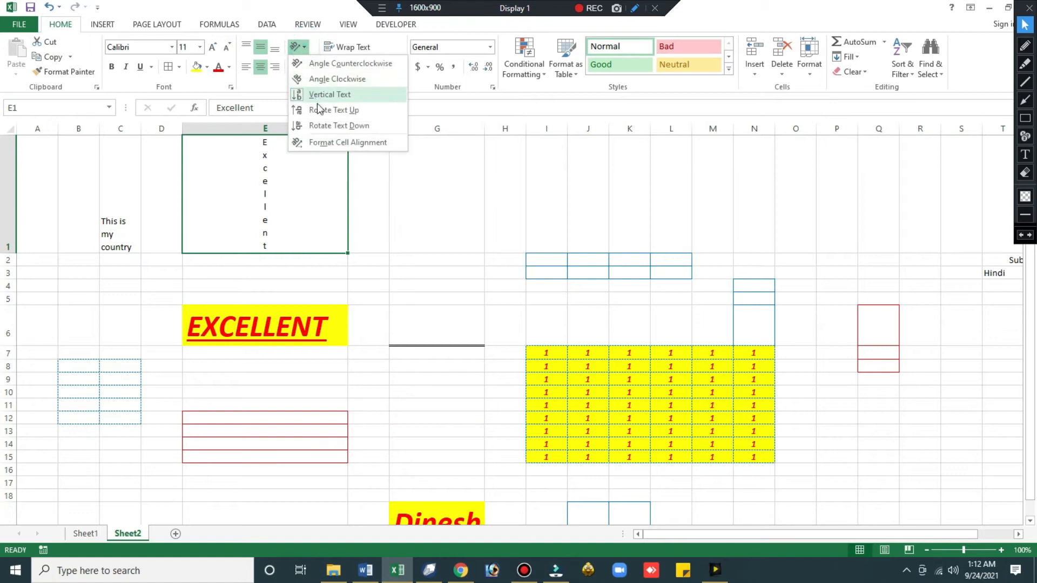
left_click(321, 126)
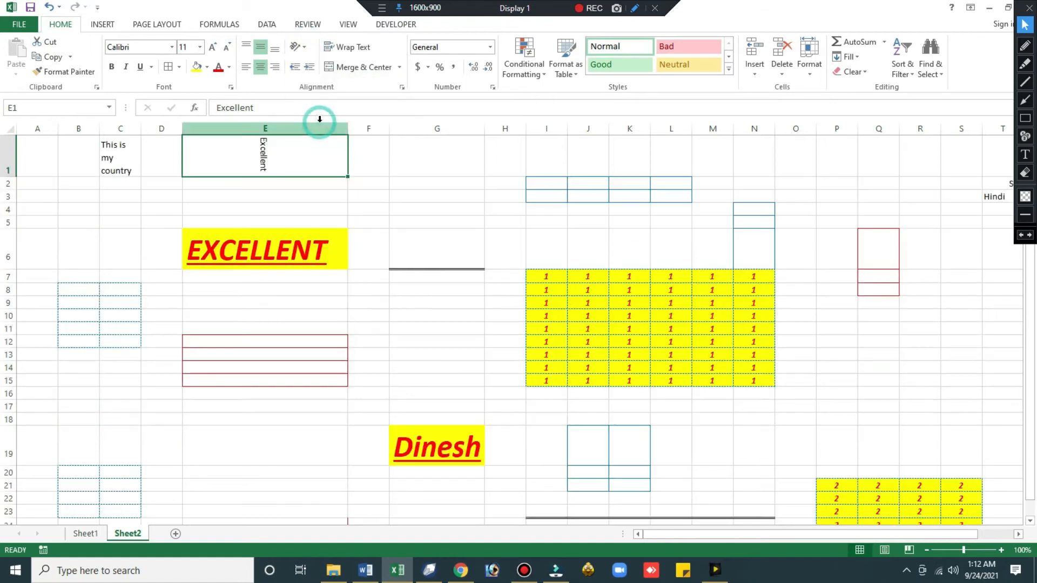
left_click(307, 47)
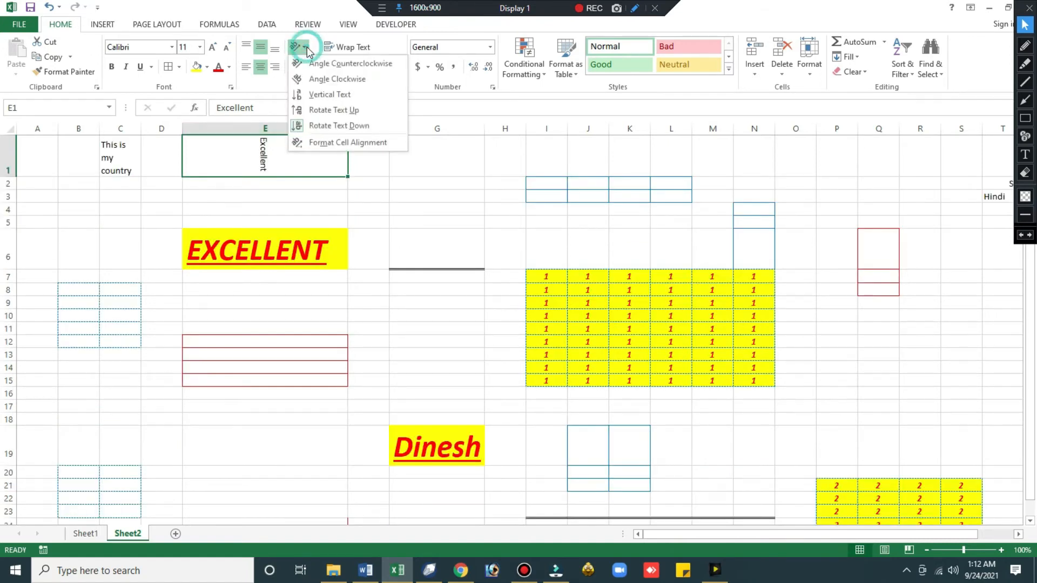
left_click(322, 96)
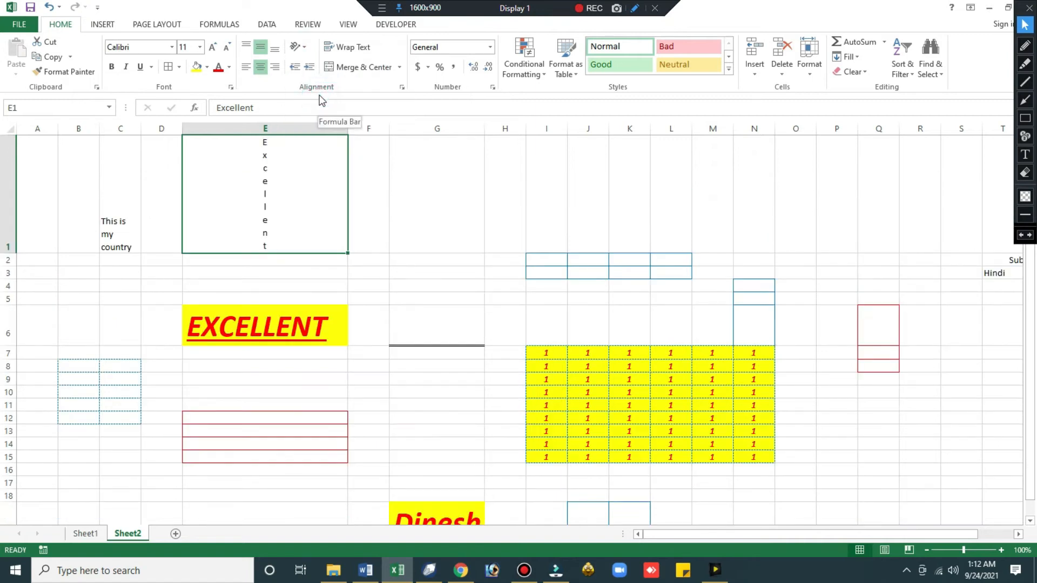
Undo the orientation changes made to the text in cell E1
key("ctrl+z")
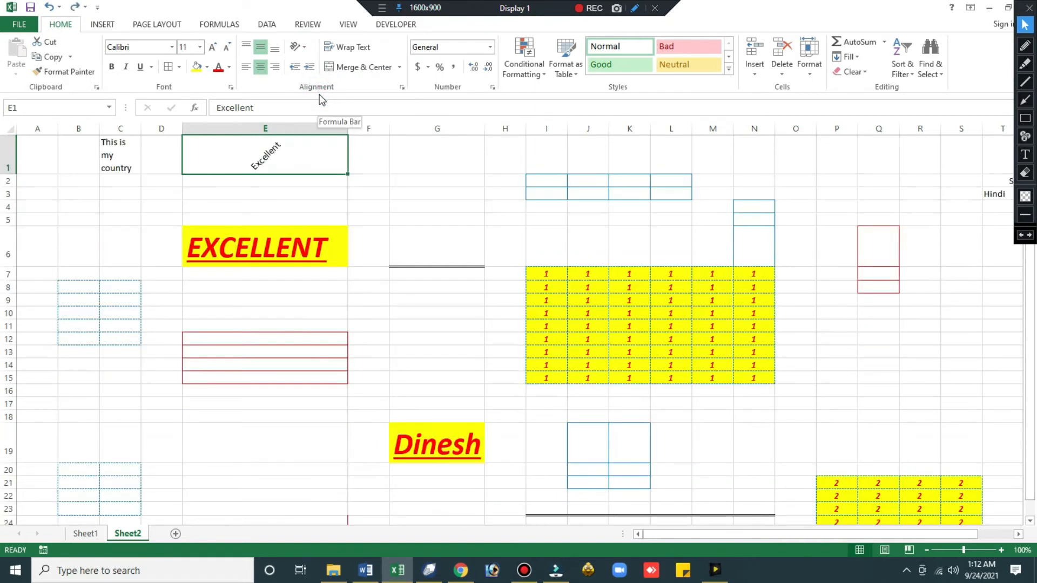
key("ctrl+z")
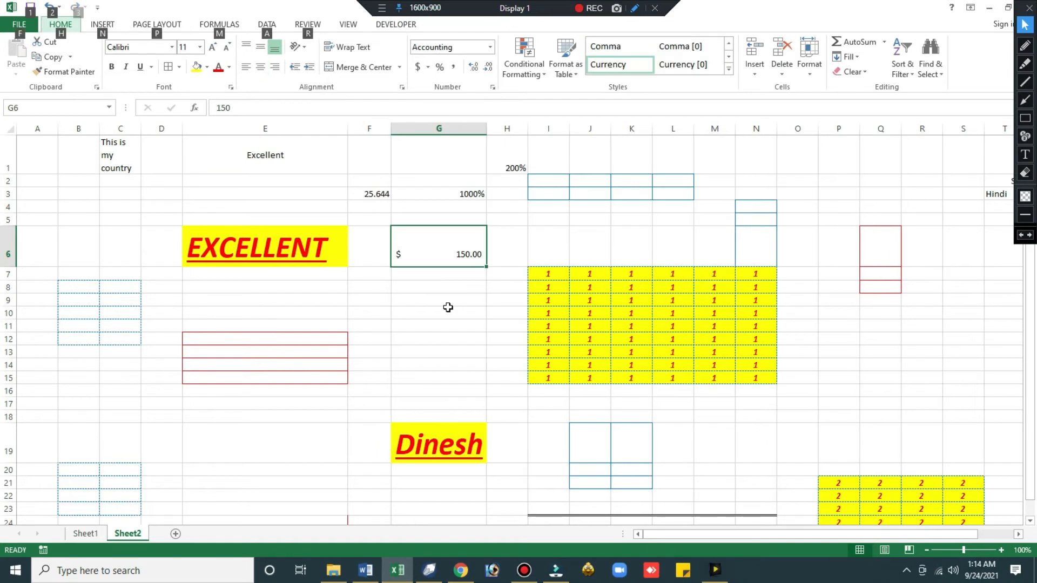
key("alt")
left_click(907, 573)
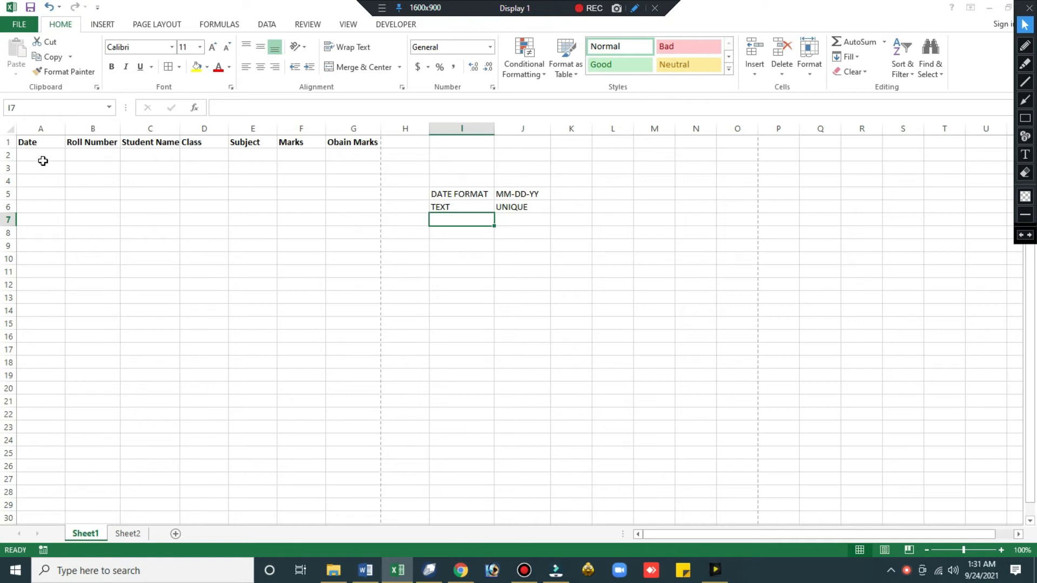
Look over the headings in A1:G1 and the entry cells under Date and Roll Number on Sheet1
left_click_drag(46, 145, 351, 142)
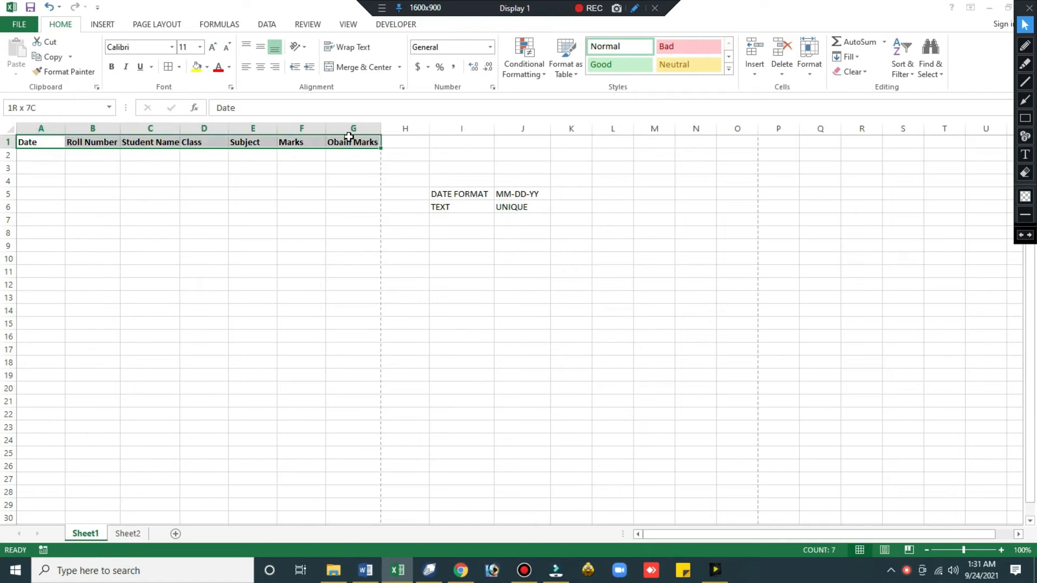
left_click(186, 218)
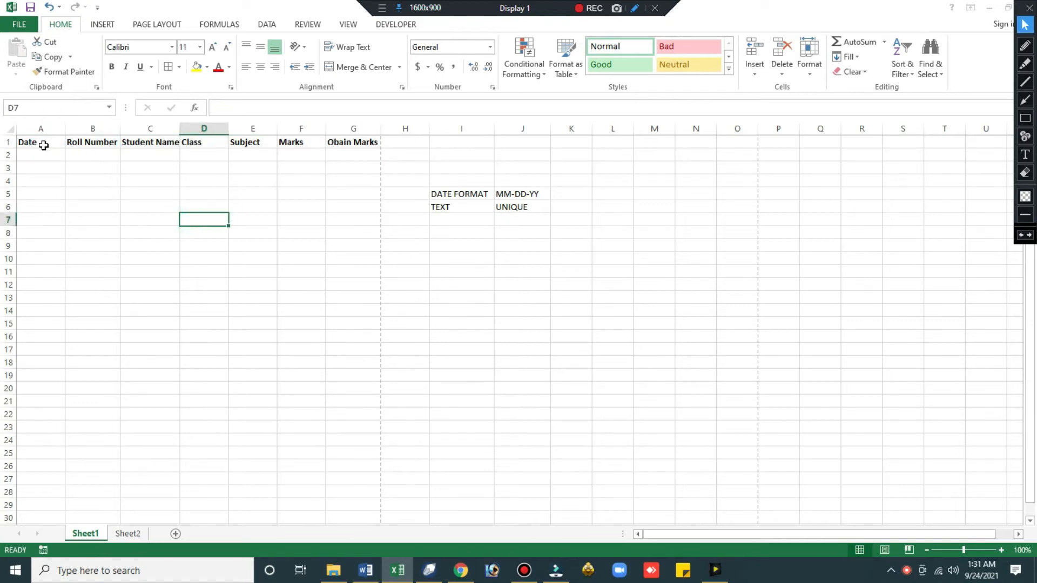
left_click(48, 154)
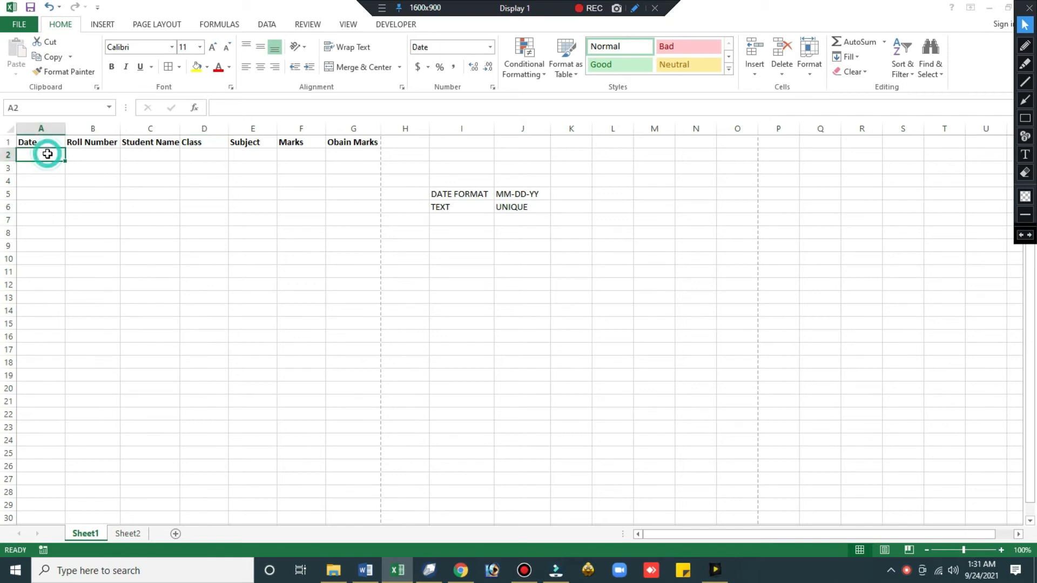
left_click(93, 154)
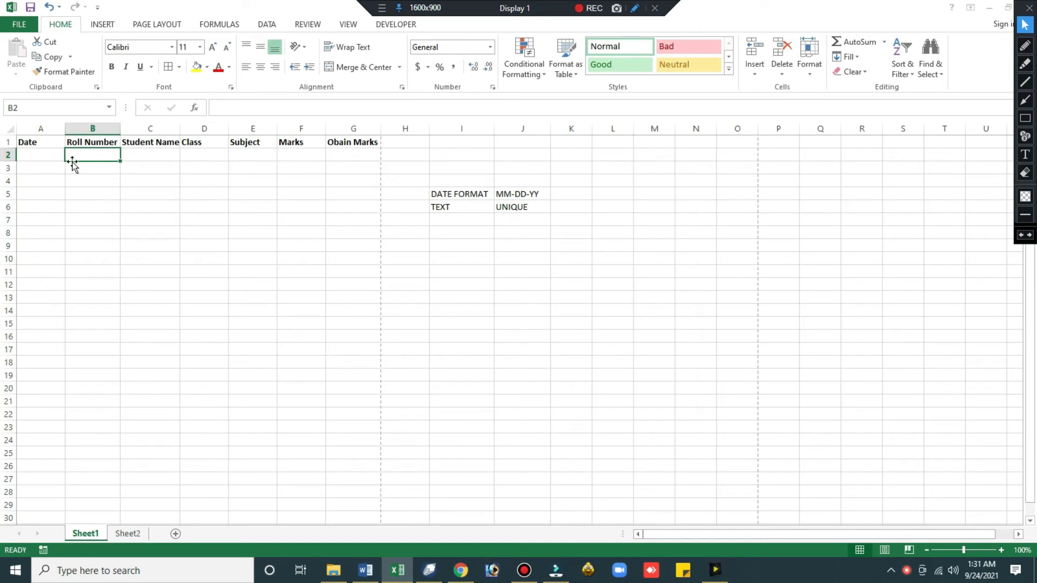
left_click(38, 155)
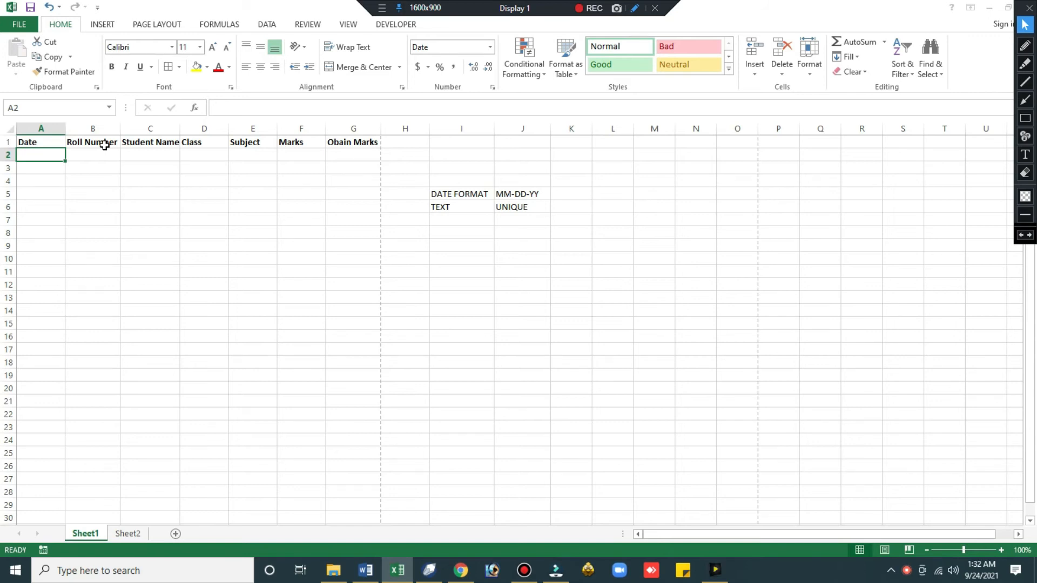
Enter the day-first date 25-12-2021 in cell A4 and select that cell again
key("Down")
key("Down")
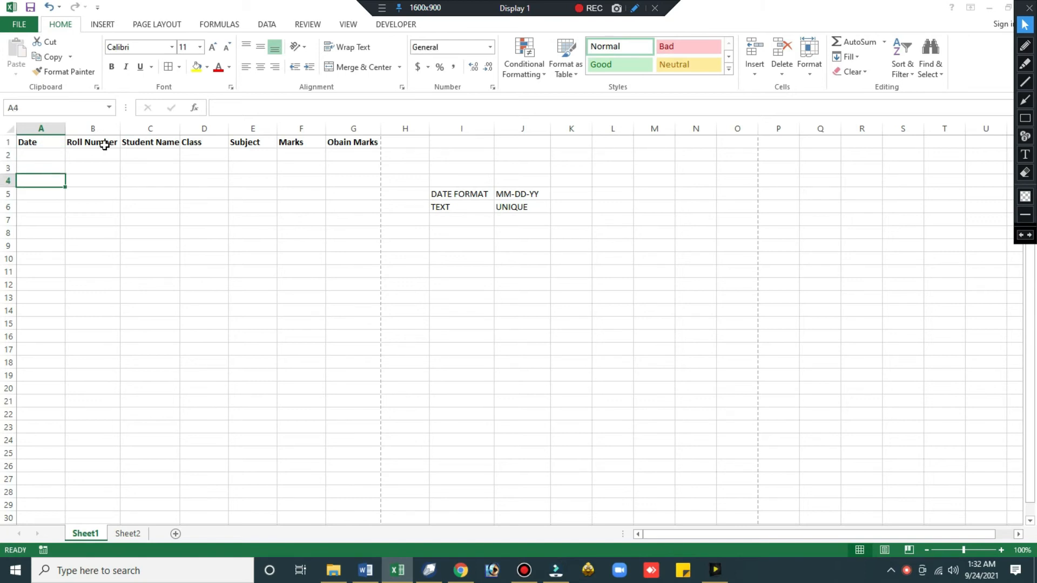
type("25")
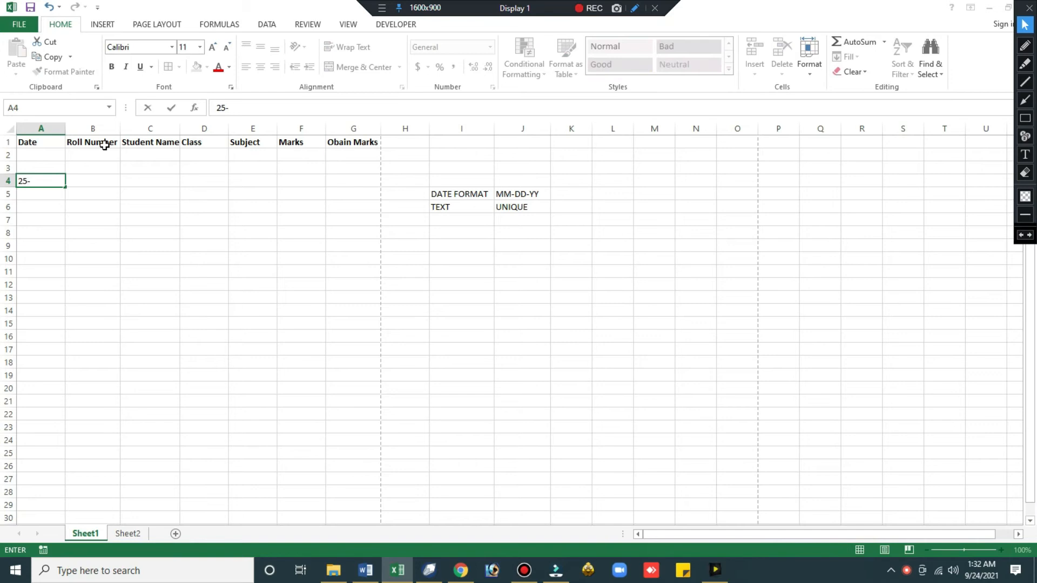
type("-12-2021")
key("Return")
key("Up")
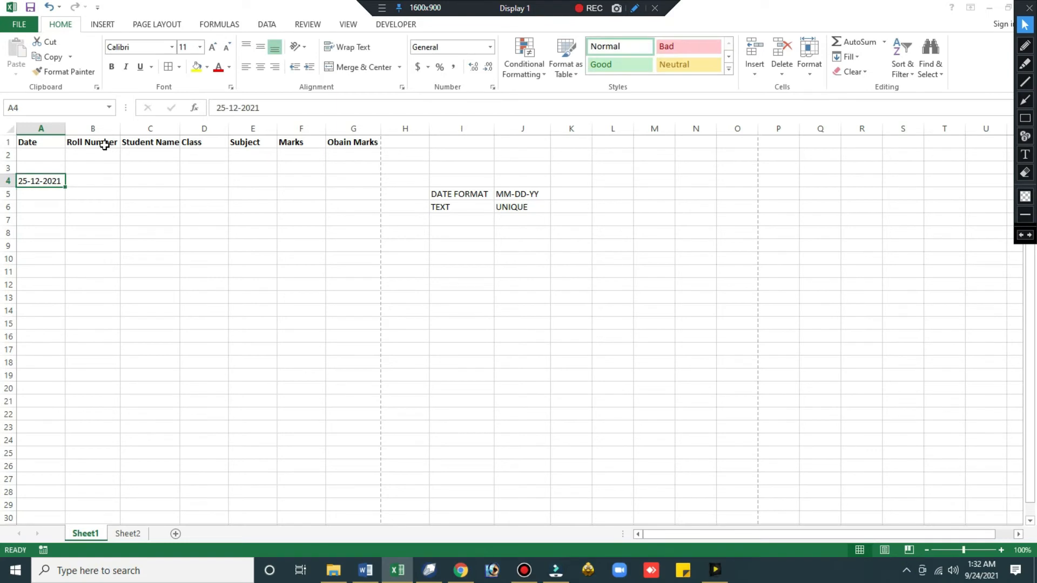
Enter the month-first date 12-25-2021 in cell A7
key("Down")
key("Down")
key("Down")
type("12")
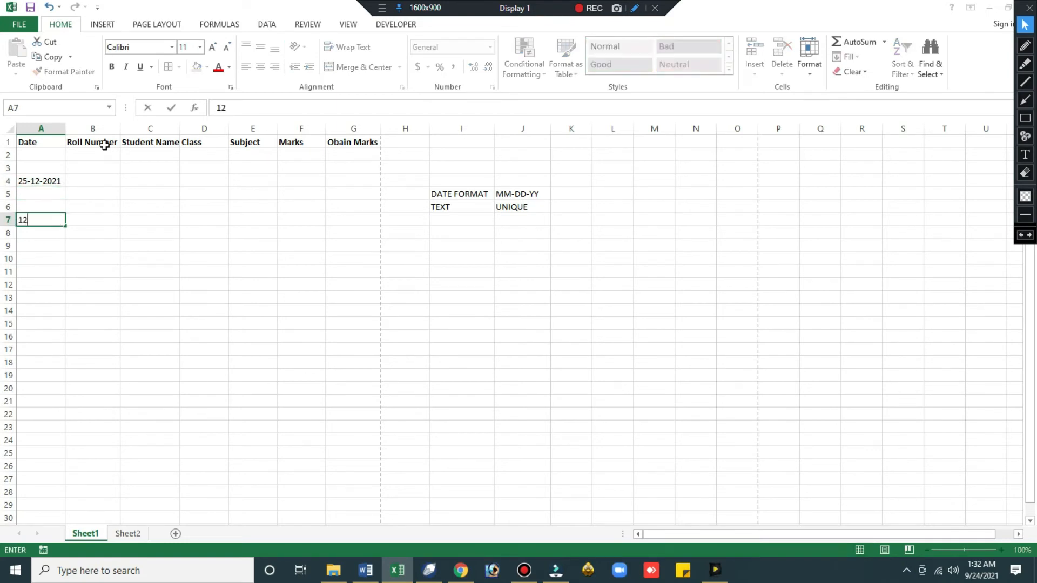
type("-25-2021")
key("ctrl+Return")
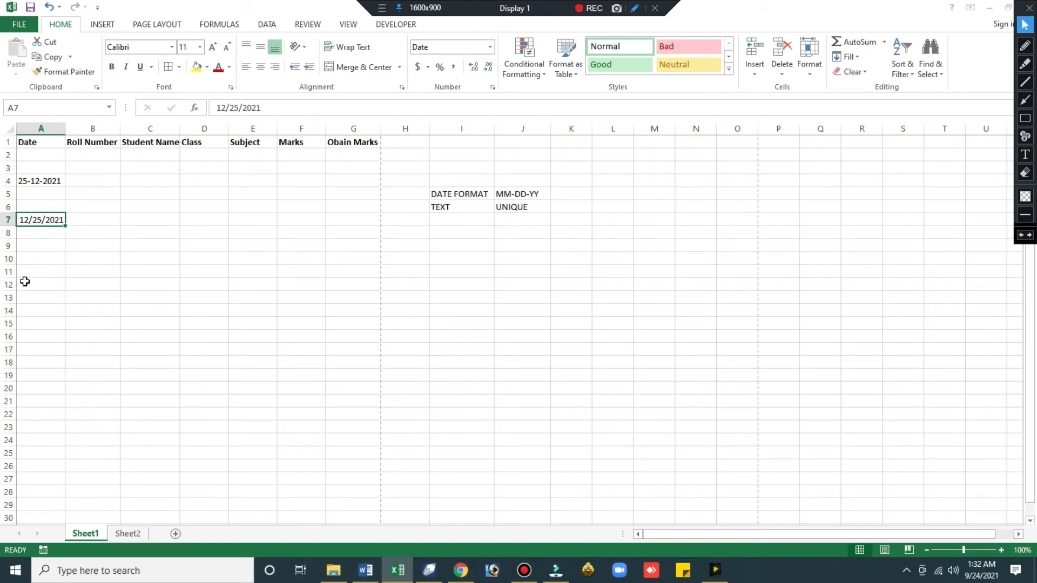
Enter 12-25-2021 in cell A10 and select that cell again to check its date format
left_click(38, 258)
type("12")
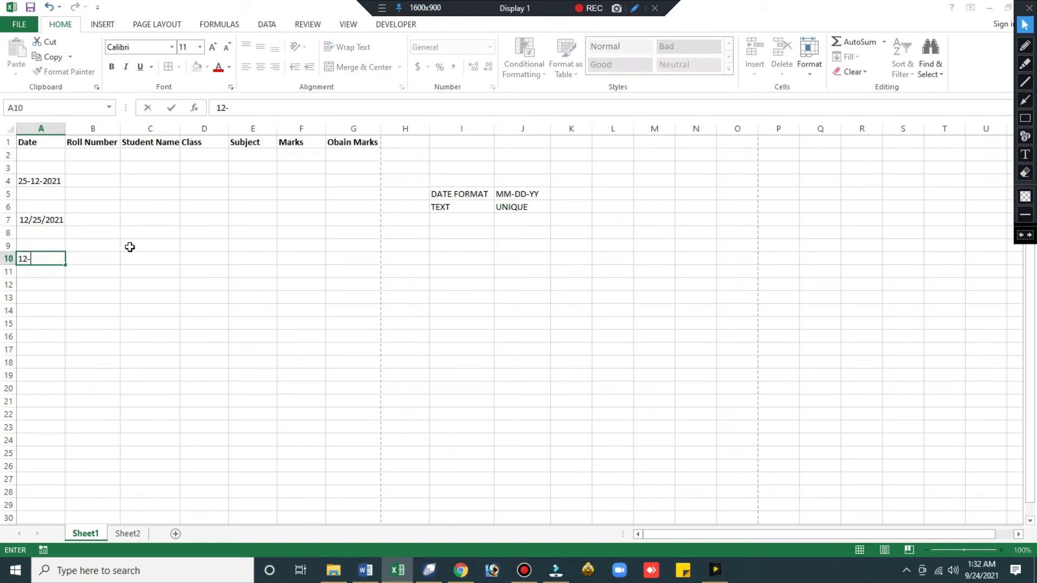
type("-25-2021")
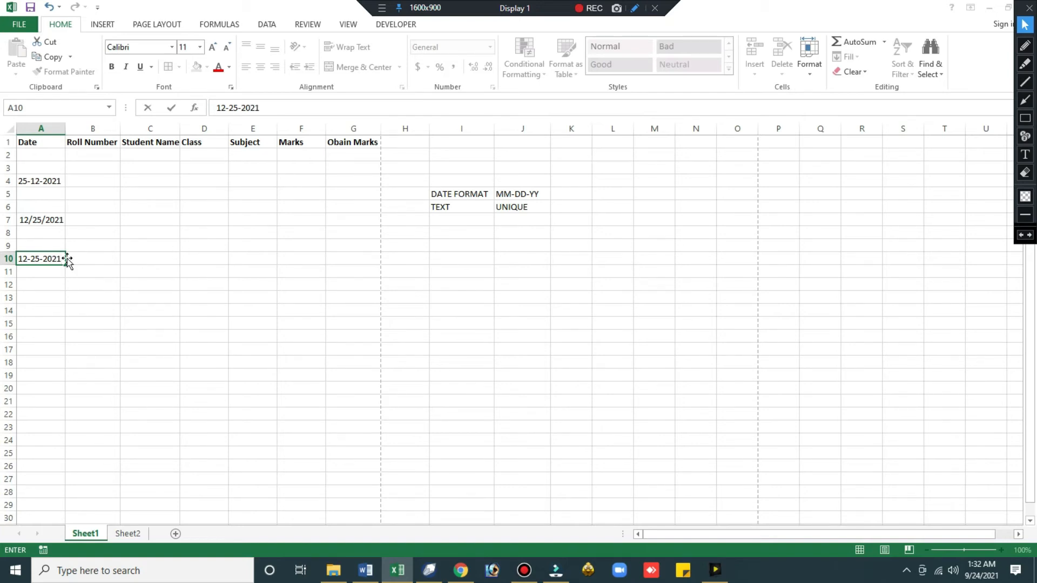
key("ctrl+Return")
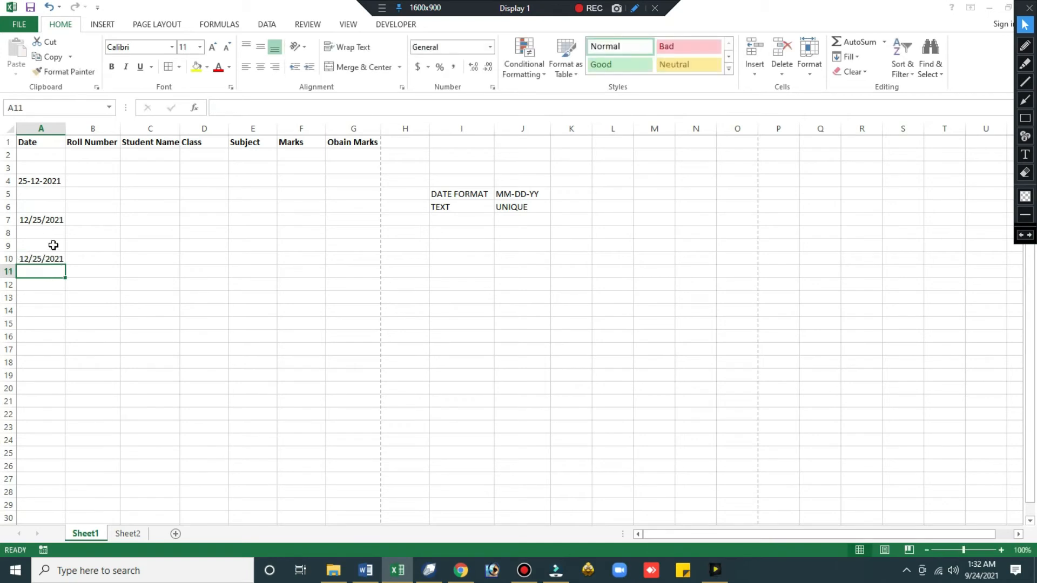
left_click(43, 259)
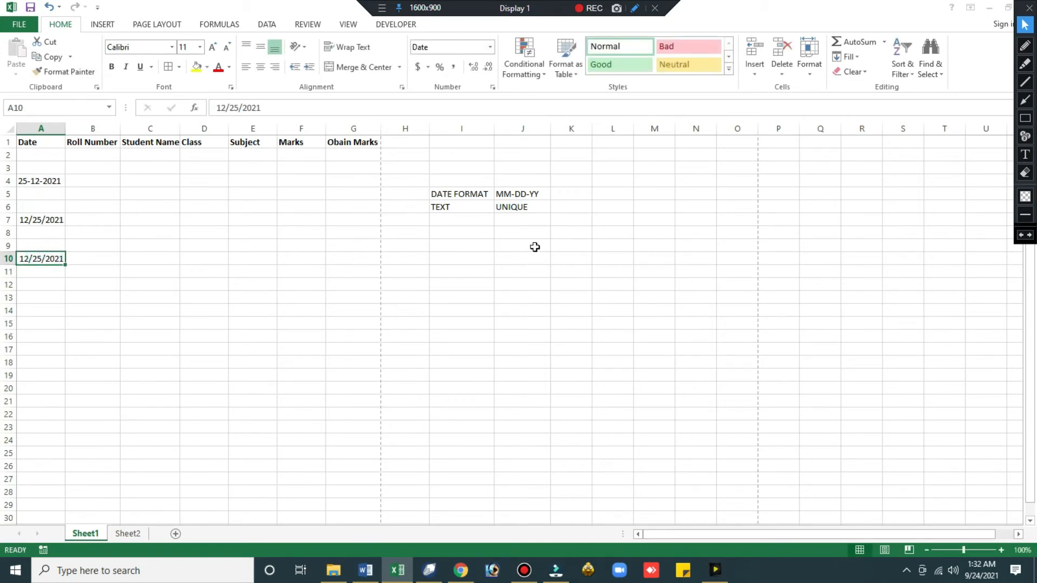
Check the date format note in cell J5 and clear the sample dates from A4:A15
left_click(527, 193)
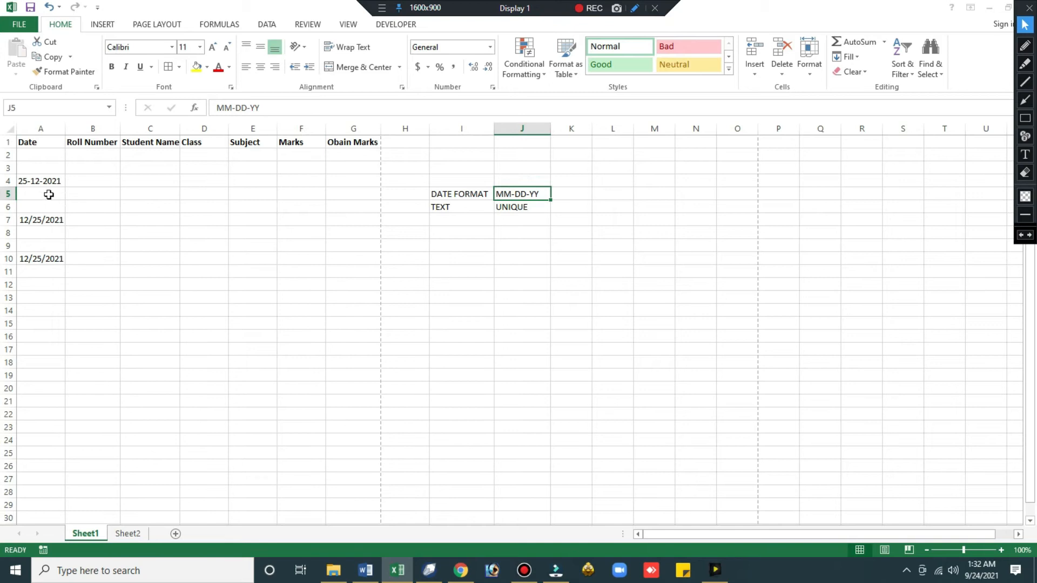
left_click_drag(49, 179, 64, 327)
key("Delete")
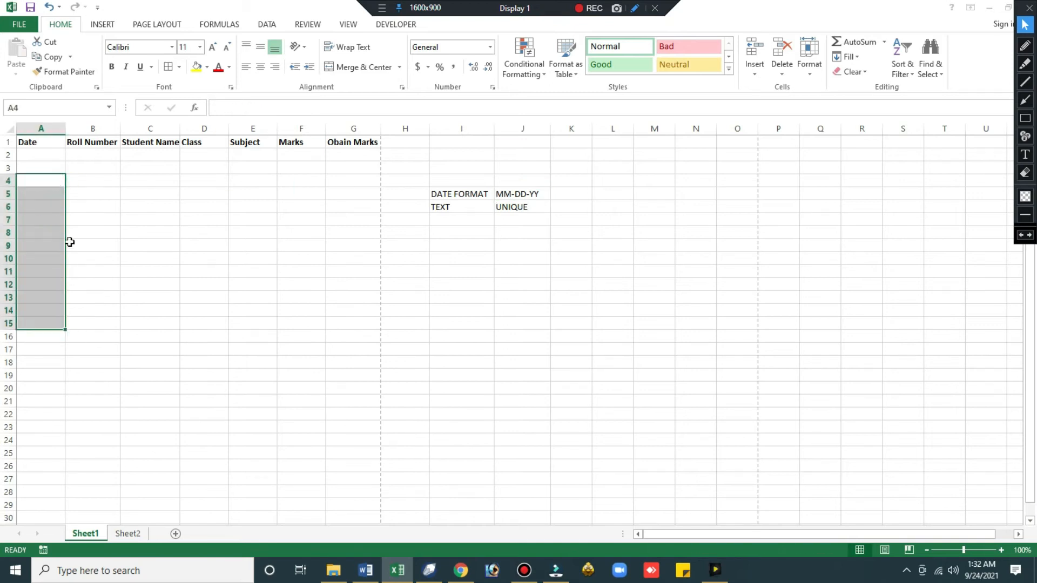
Enter the date 01/01/2021 in cell A2 and the student's roll number in cell B2
left_click(41, 156)
type("01/01/0")
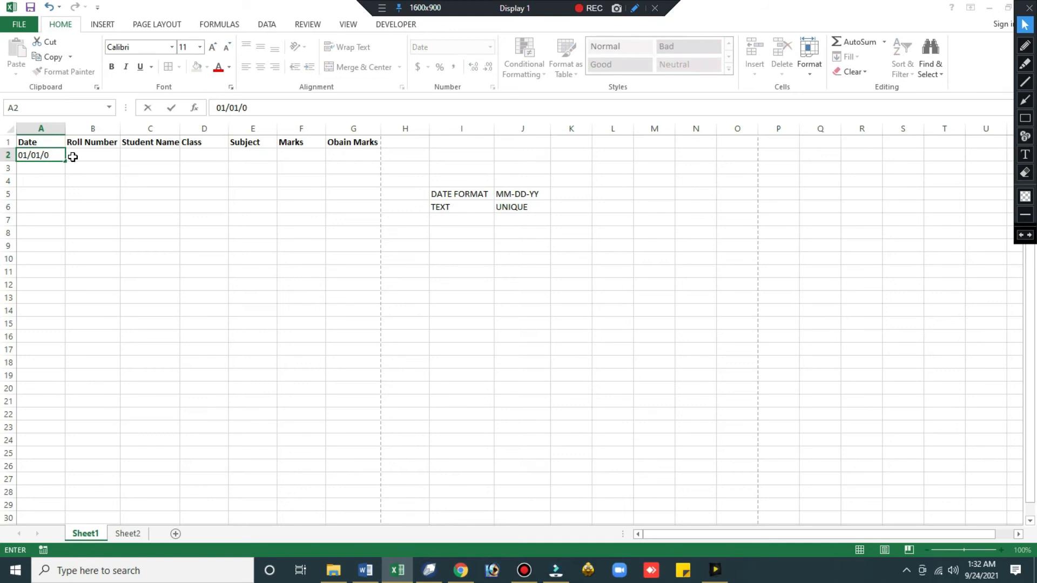
type("2021")
key("Return")
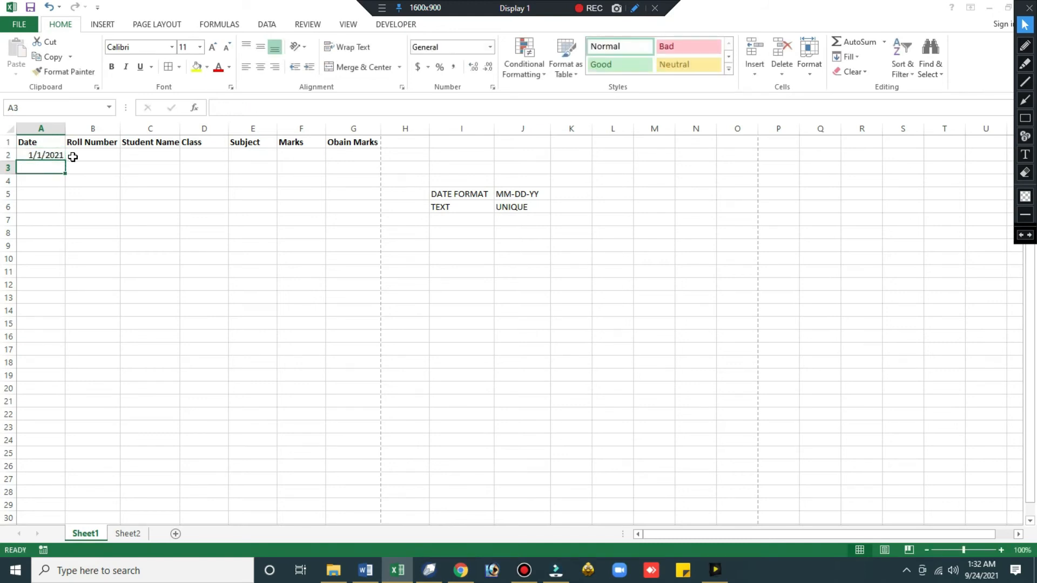
left_click(93, 156)
type("123456")
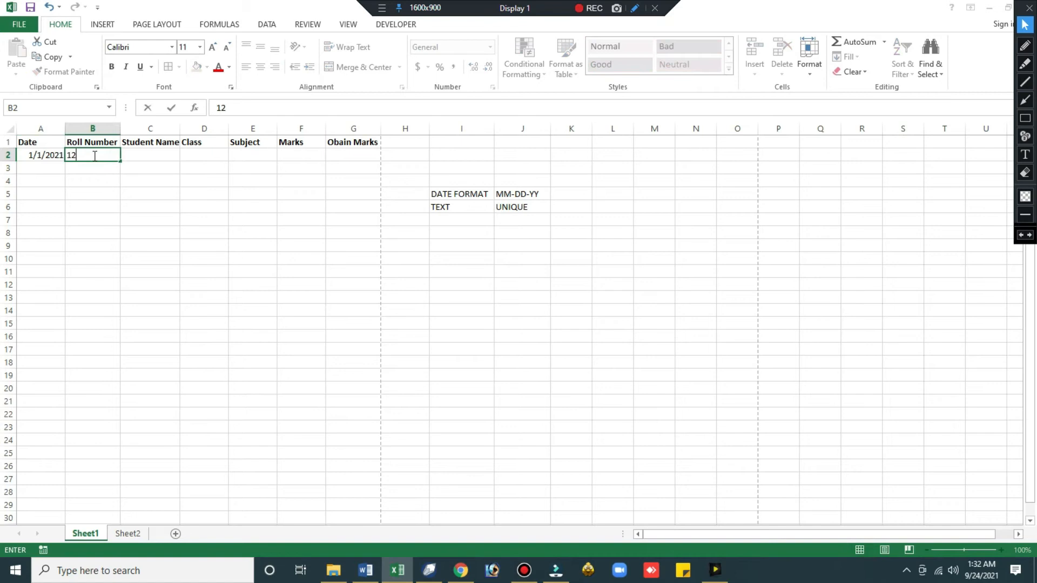
Enter the student's name with a capital first letter in cell C2 under Student Name
left_click(158, 155)
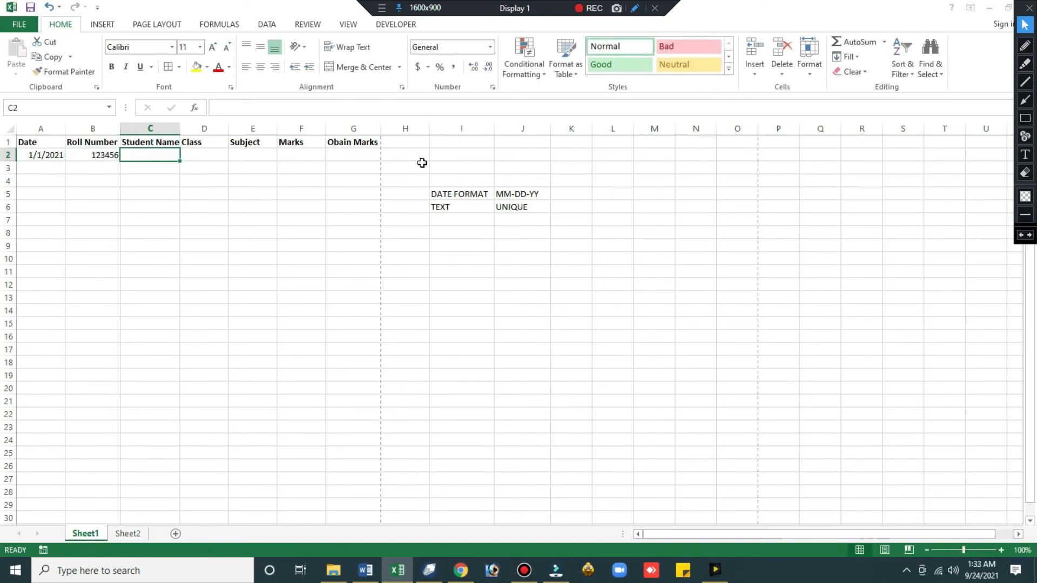
type("sAK")
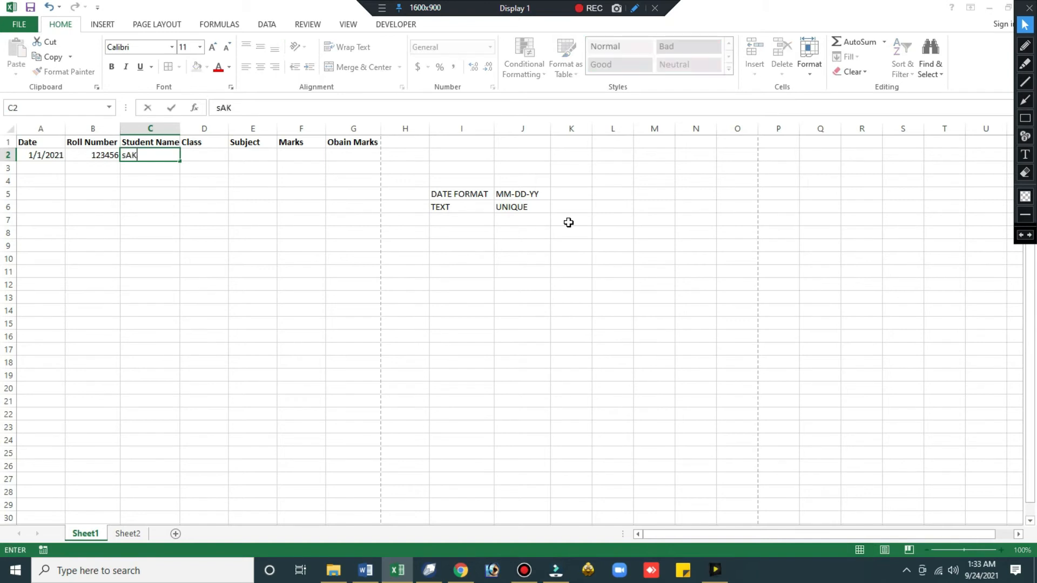
key("BackSpace")
key("BackSpace")
key("BackSpace")
type("Saket")
key("Tab")
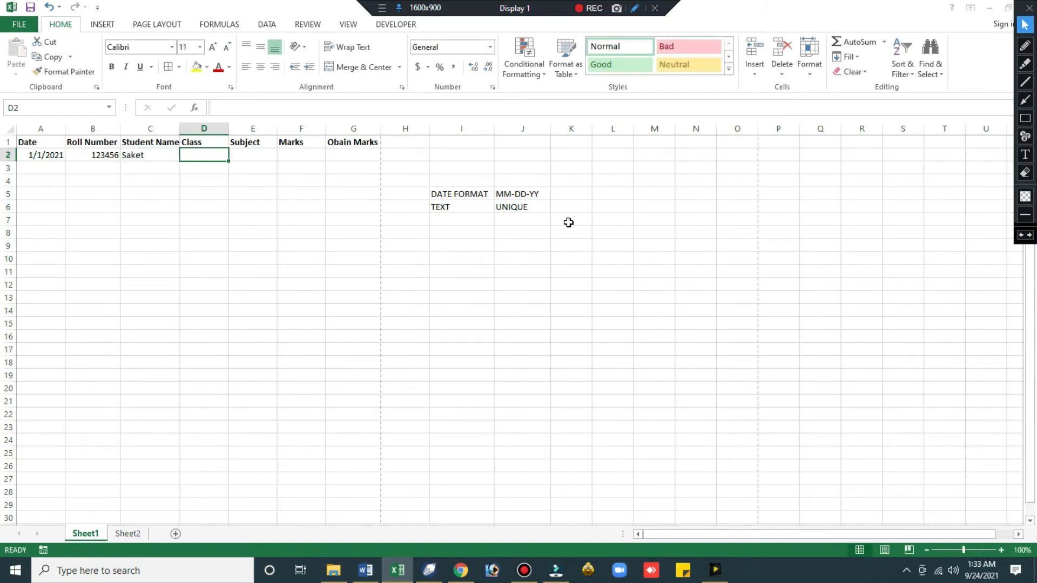
Enter 10th as the class in cell D2 and Hindi as the subject in cell E2
type("10th")
key("Tab")
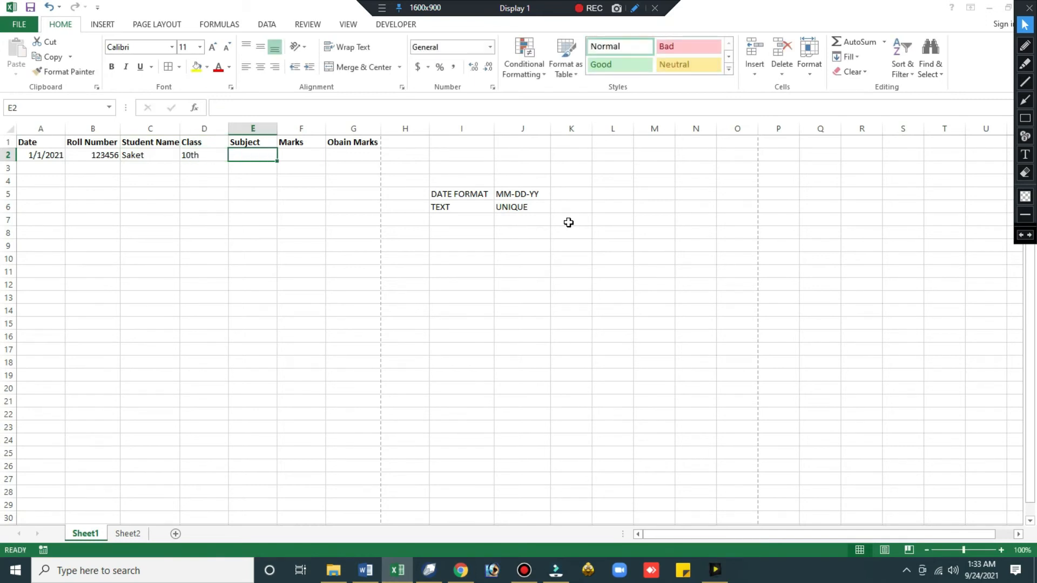
type("Hindi")
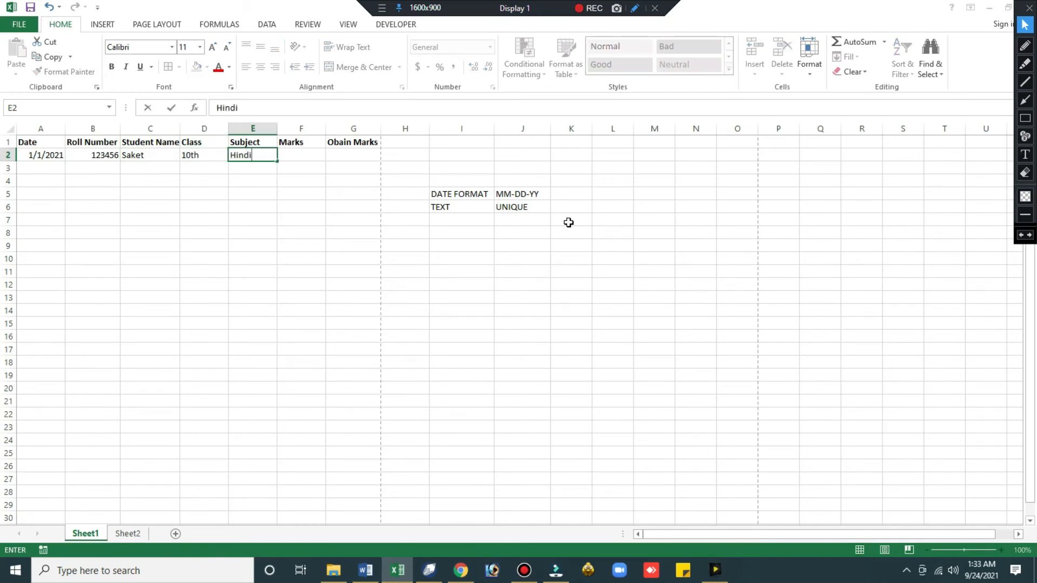
key("Tab")
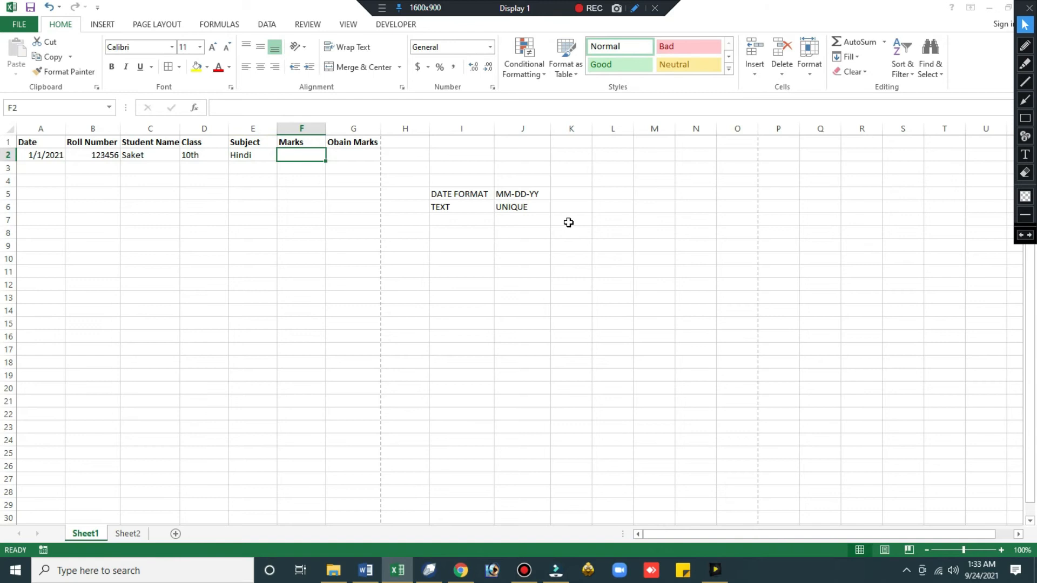
Enter 50 under Marks in cell F2 and 45 under Obain Marks in cell G2
type("1")
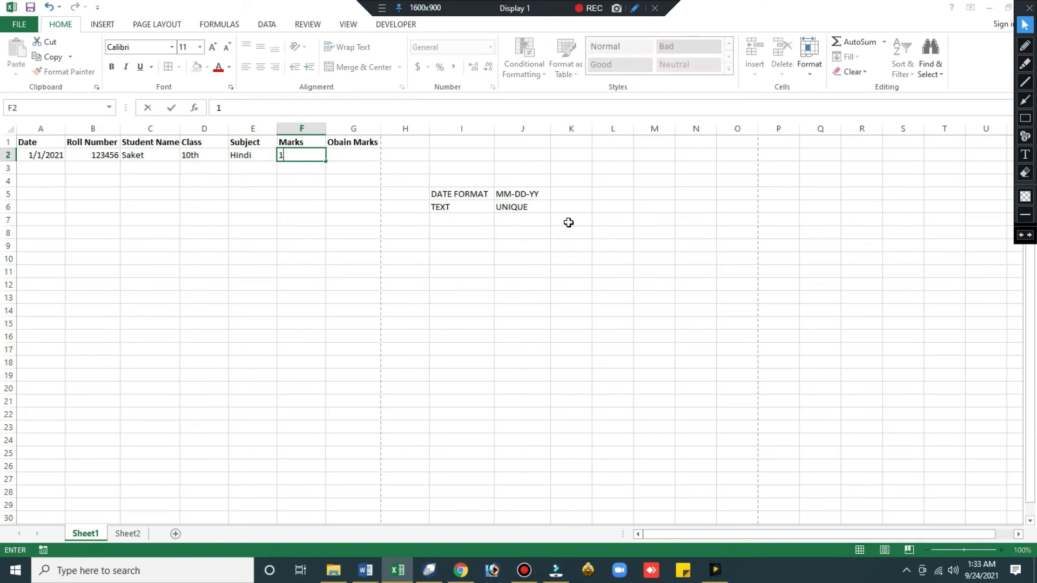
type("0")
key("Tab")
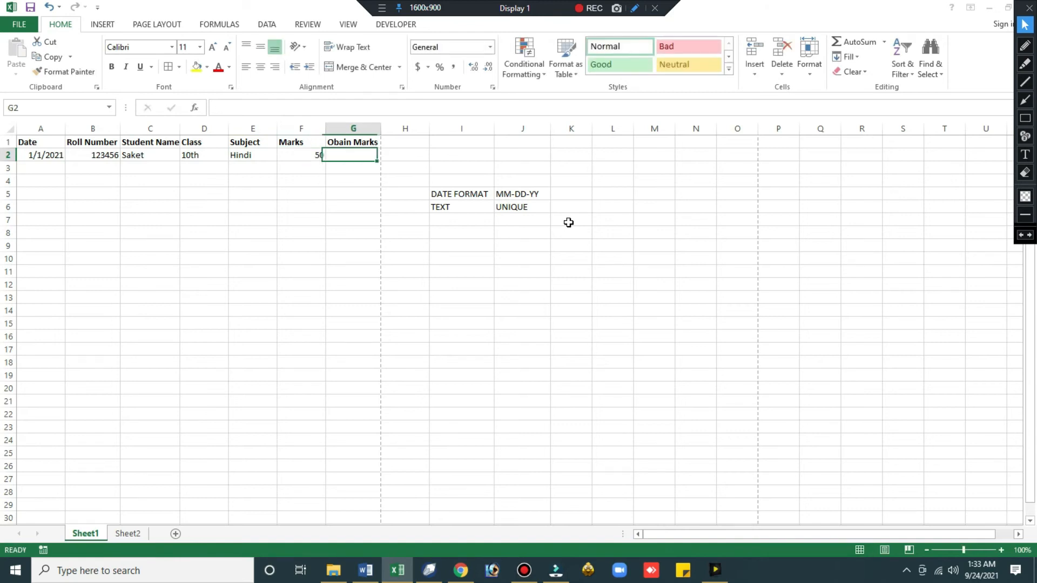
type("45")
key("Return")
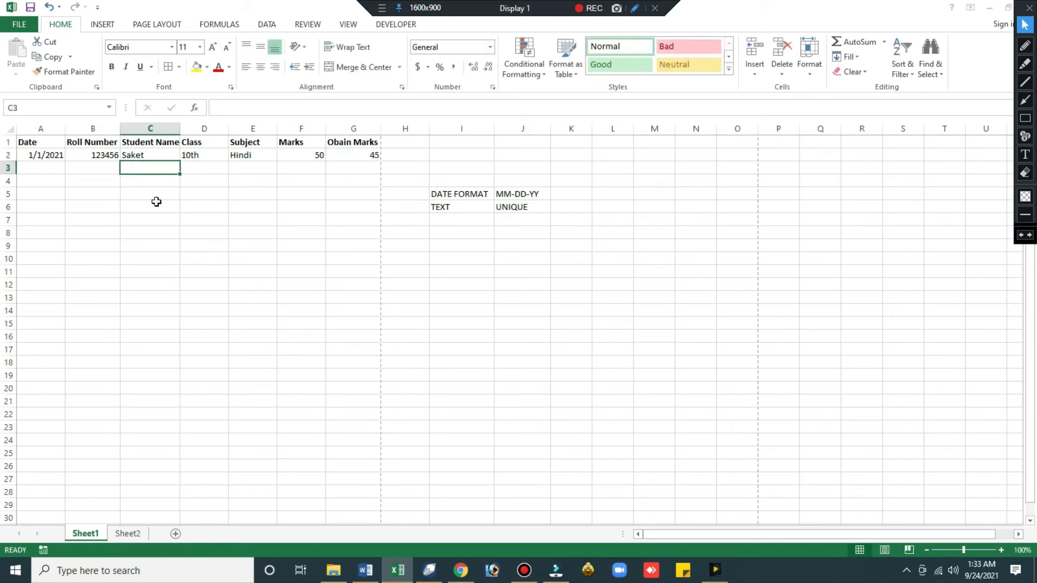
Copy the date from cell A2 into cell A3 for the second student record
left_click(36, 168)
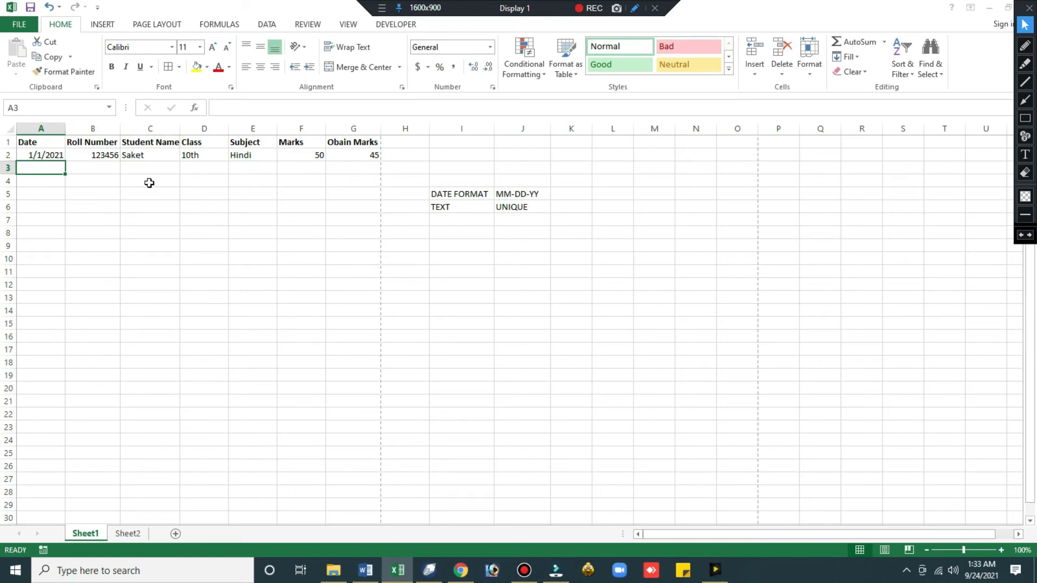
left_click(47, 155)
key("ctrl+c")
left_click(48, 168)
key("ctrl+v")
left_click(93, 170)
key("Escape")
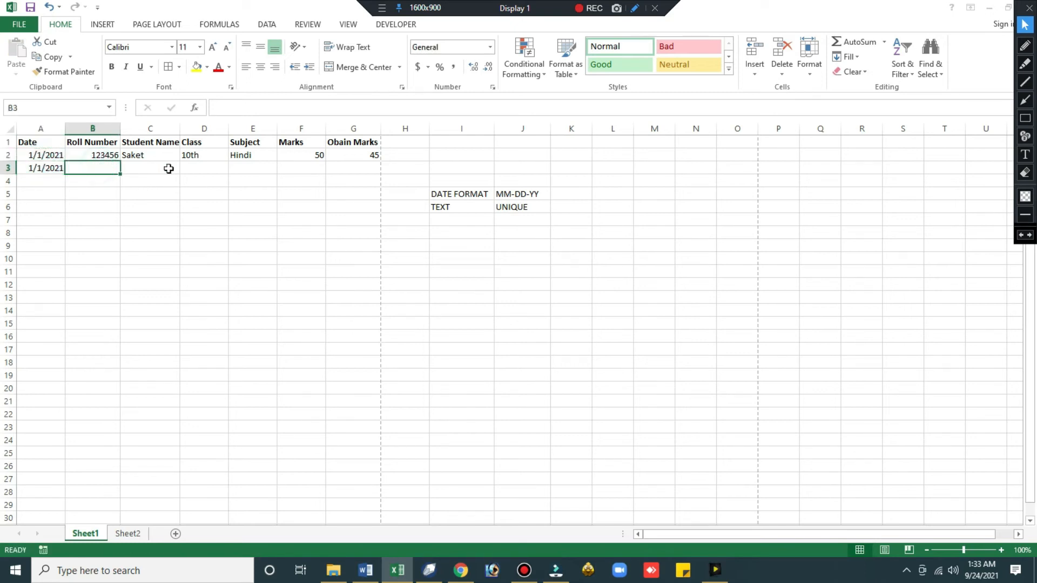
Enter the second student's roll number in cell B3
type("12345")
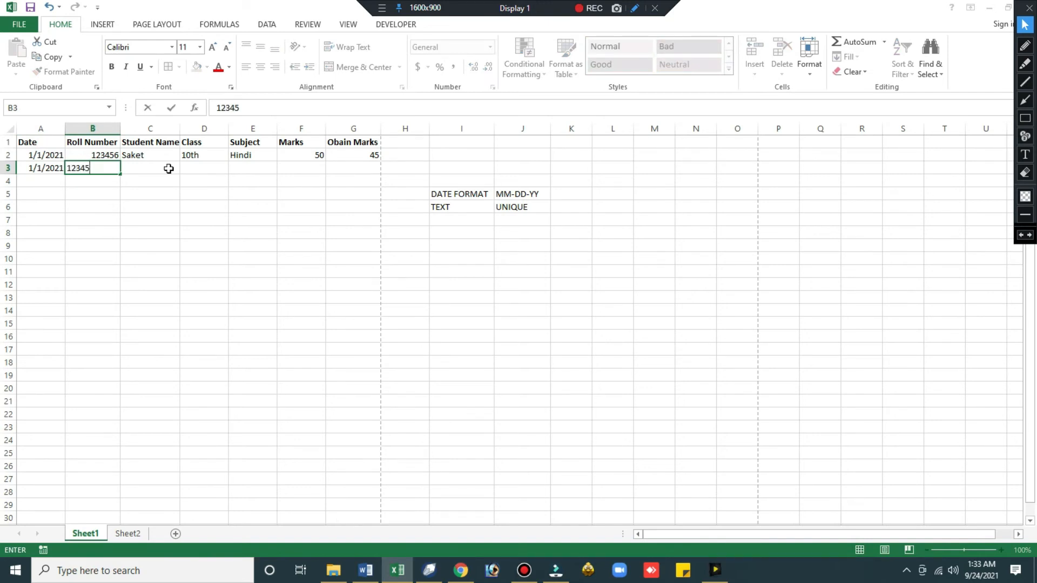
type("7")
key("Return")
key("Up")
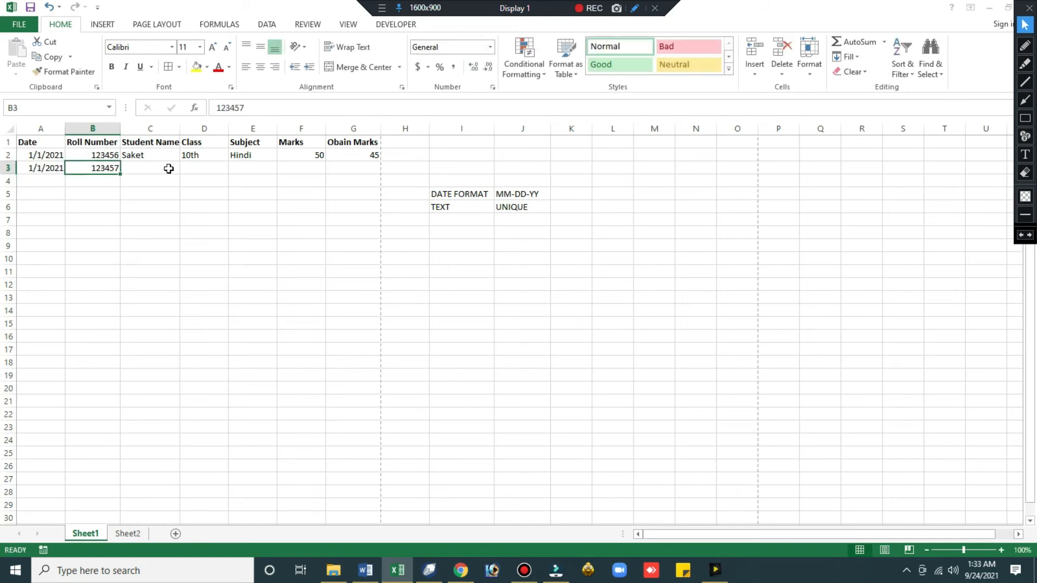
Enter the second student's name with a capital first letter in cell C3
key("Right")
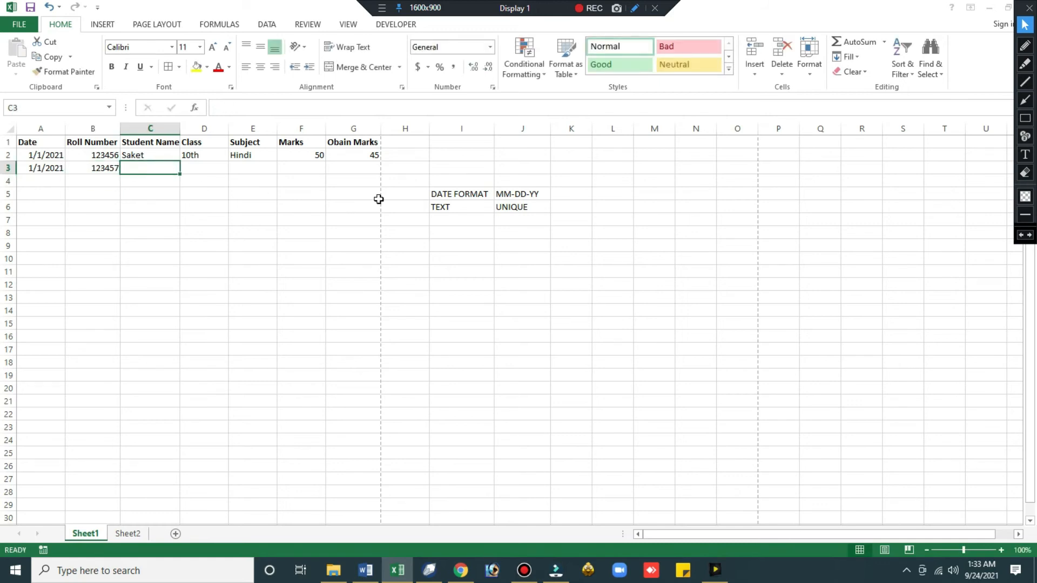
type("Anil")
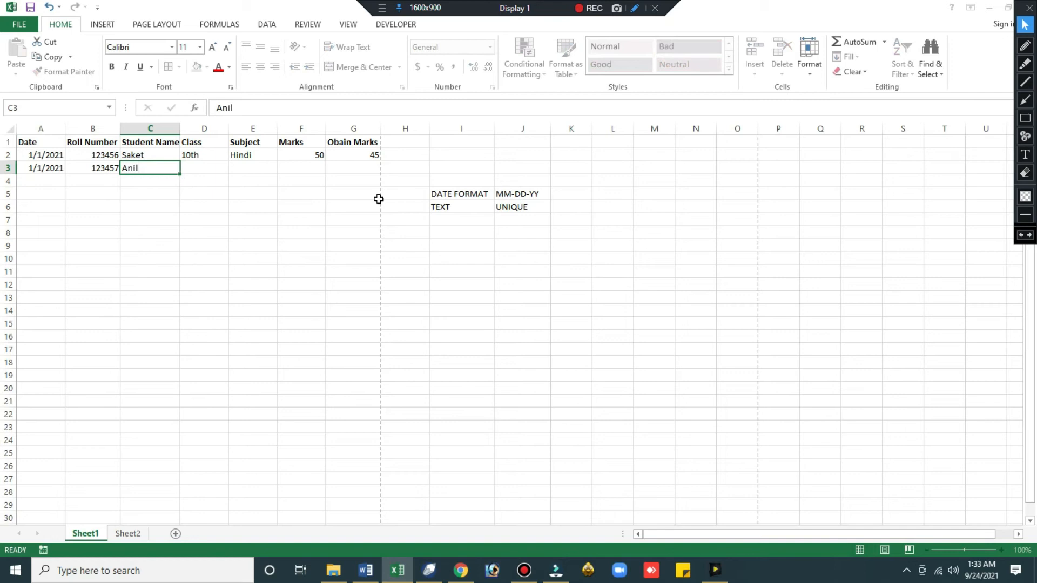
key("Tab")
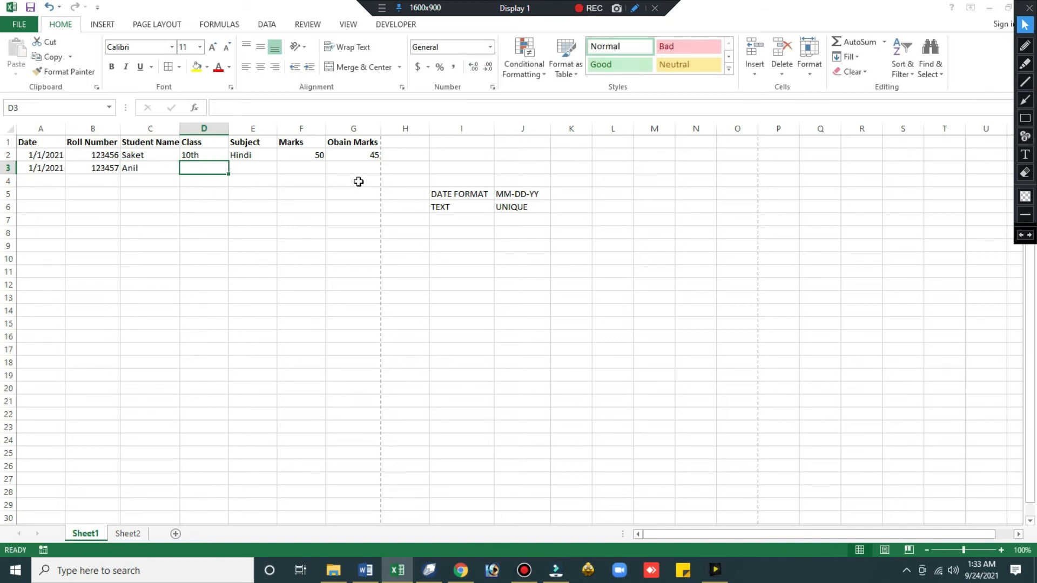
Enter 10th as the class in cell D3 and Hindi as the subject in cell E3
type("10th")
left_click(255, 169)
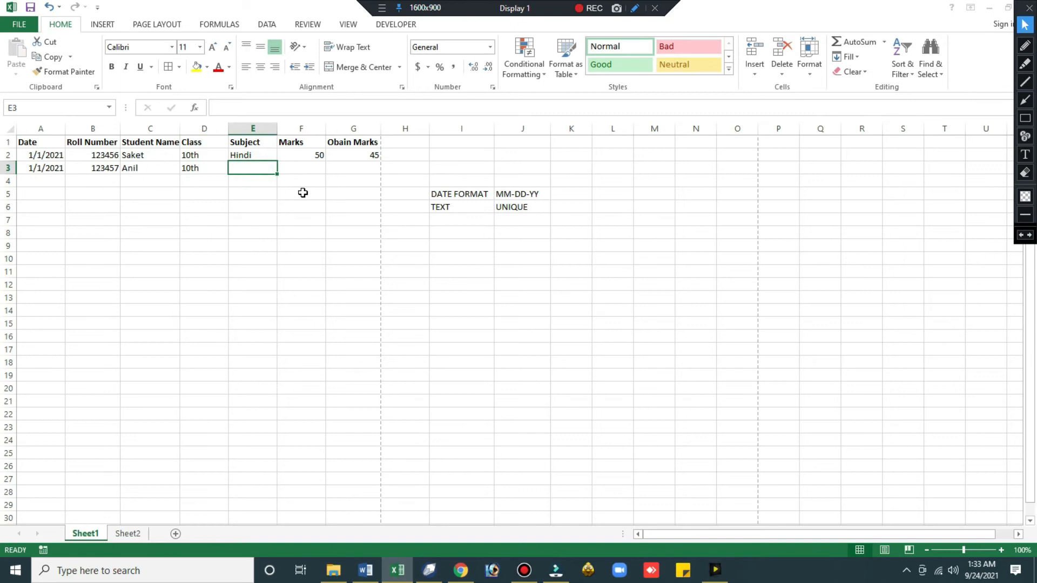
type("Hindi")
left_click(320, 172)
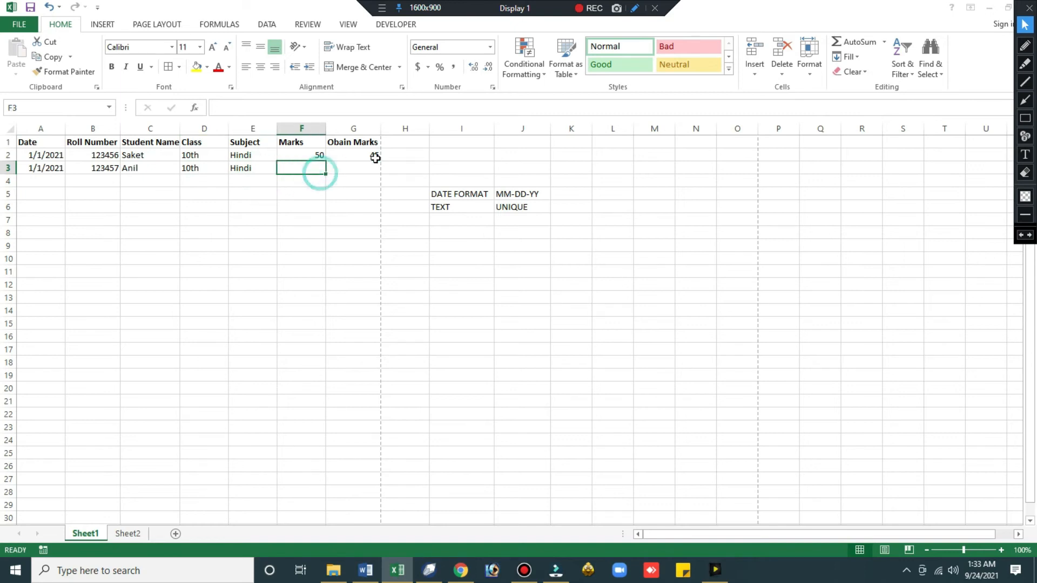
Enter 50 under Marks in cell F3 and 45 under Obain Marks in cell G3
type("50")
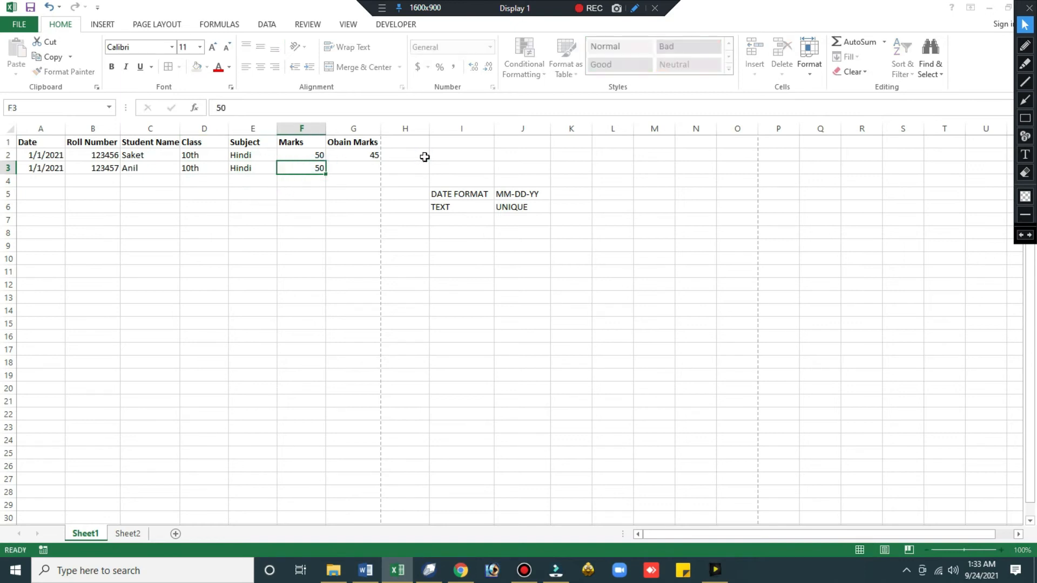
key("Tab")
type("45")
key("Return")
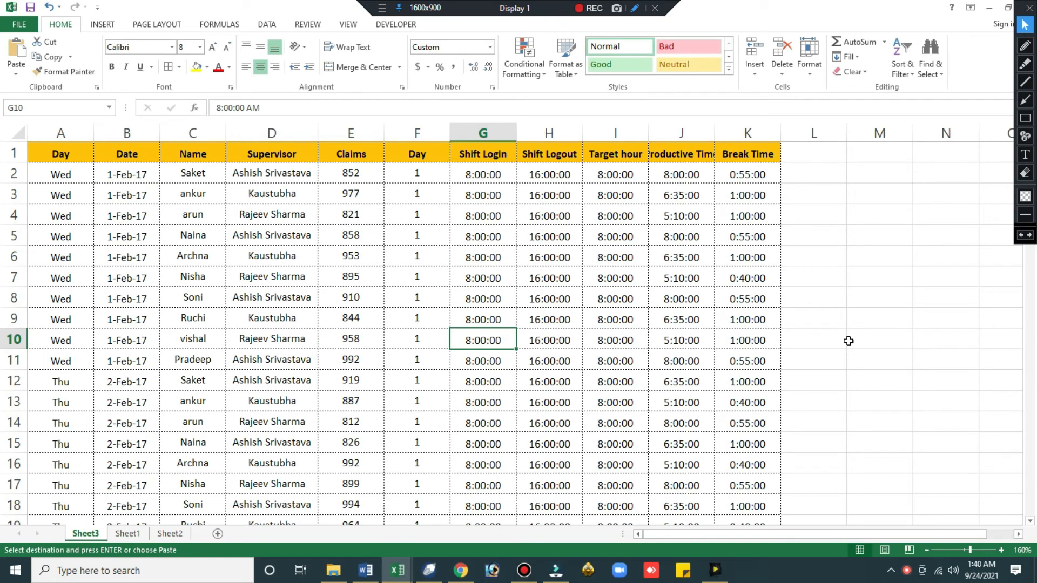
Add filters to the header row of the claims table on Sheet3
left_click(230, 227)
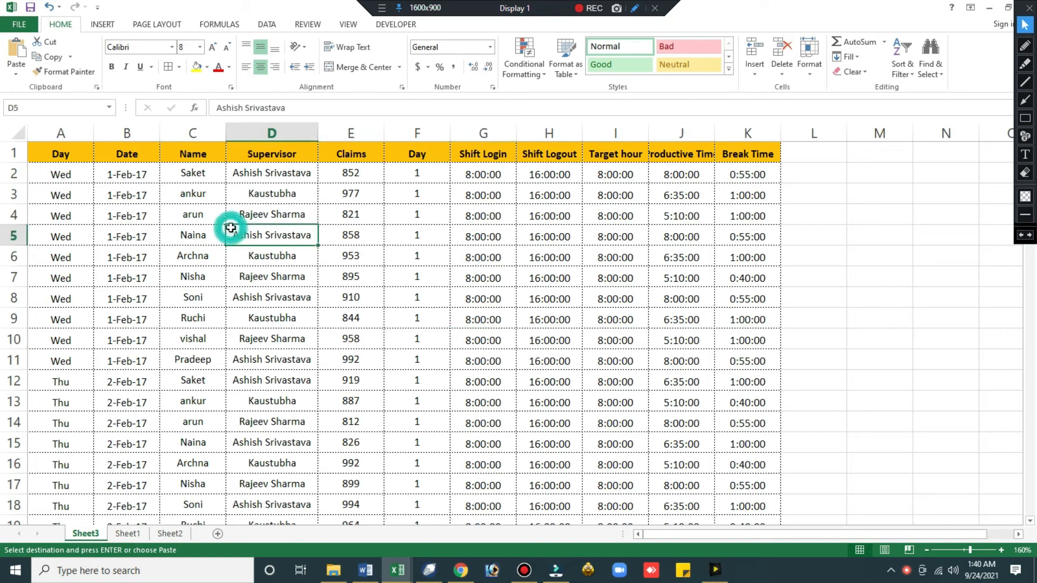
key("ctrl+Up")
key("ctrl+shift+l")
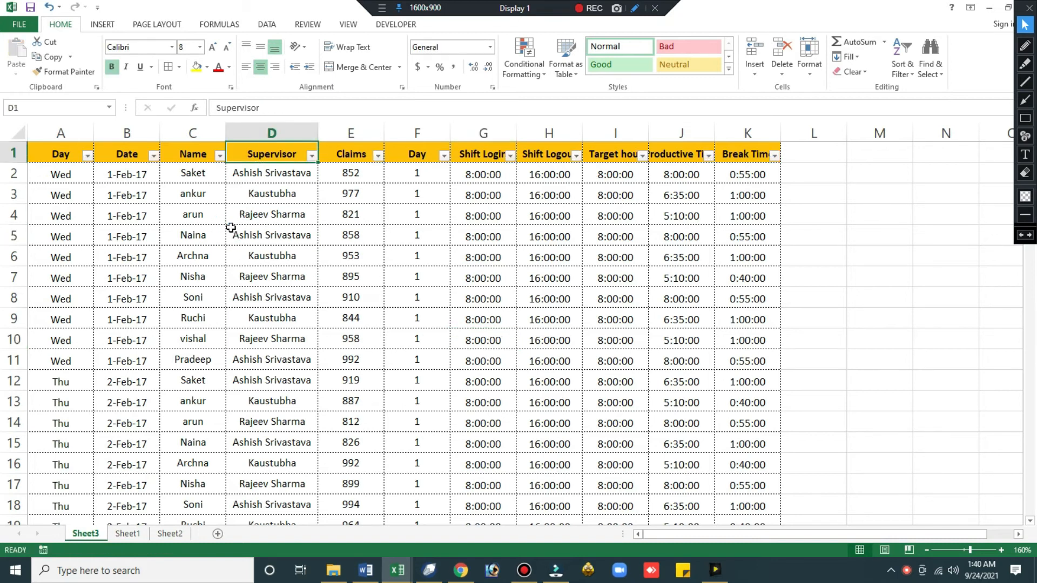
Examine the list of filter values for the Name column and for the Date column
key("ctrl+Left")
key("Right")
key("Right")
key("alt+Down")
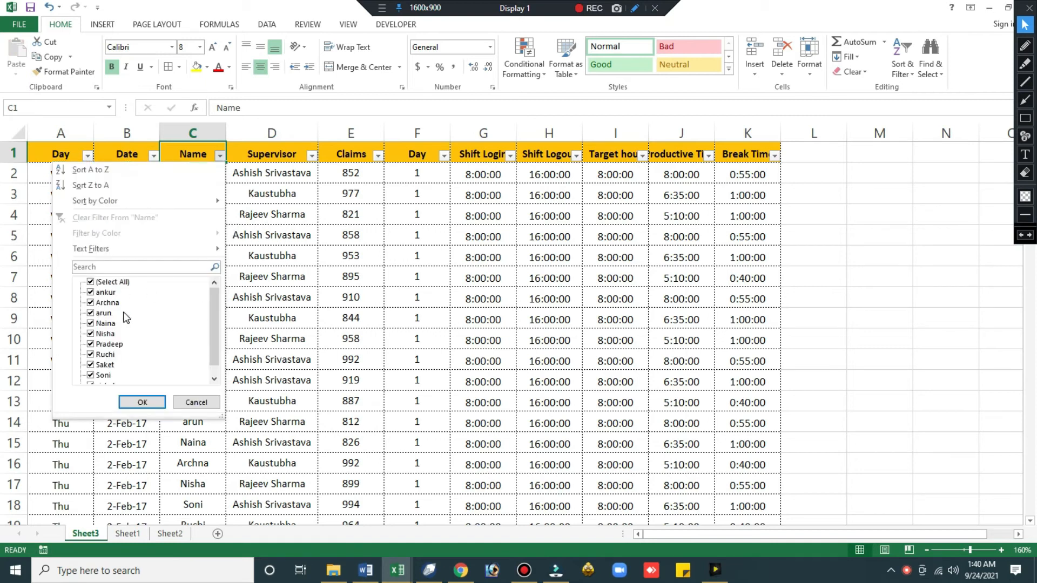
left_click_drag(215, 326, 215, 346)
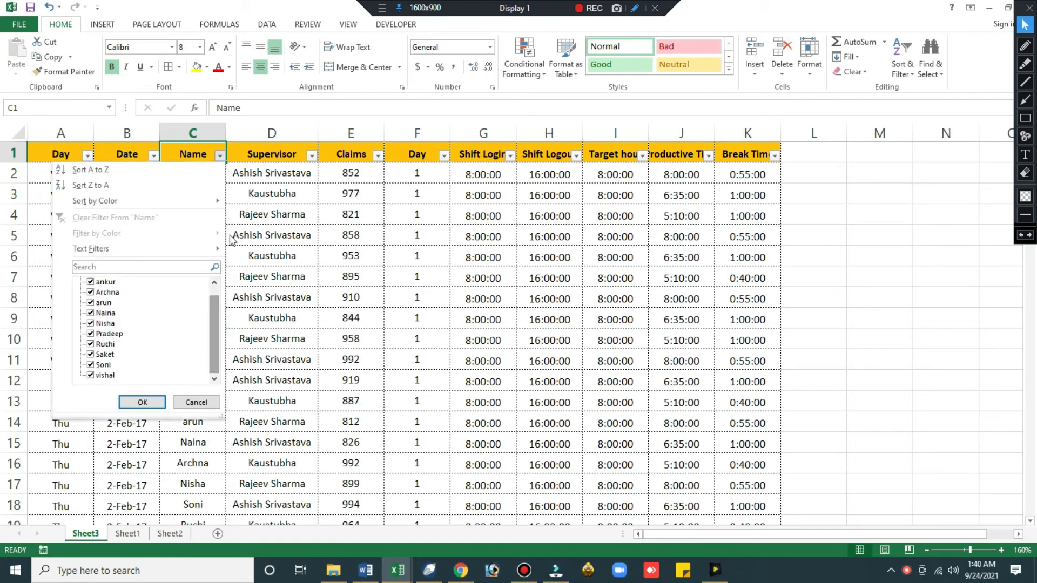
left_click(143, 156)
left_click(143, 156)
left_click(154, 156)
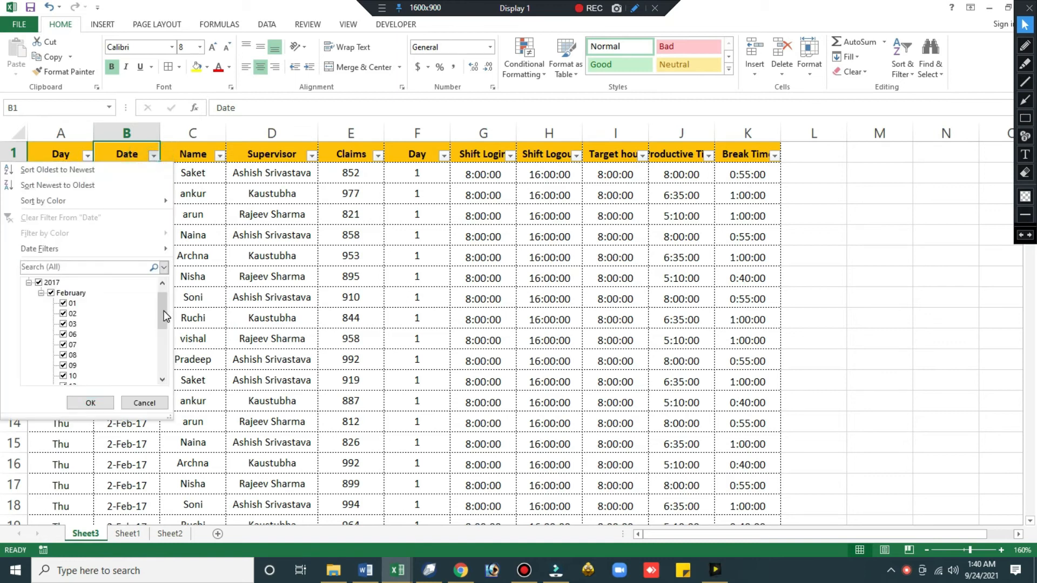
left_click_drag(164, 310, 160, 346)
left_click(215, 197)
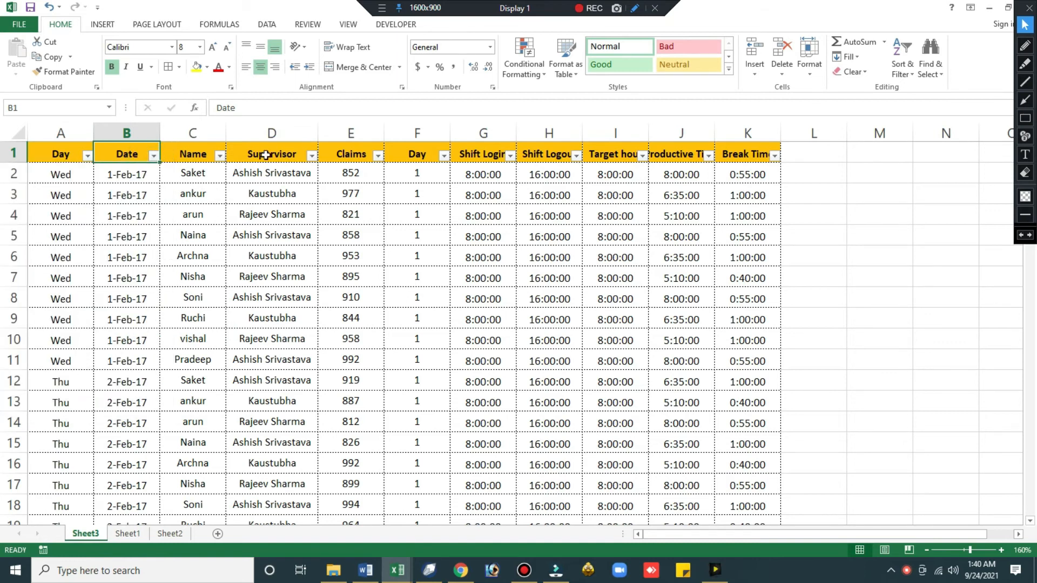
left_click(258, 155)
left_click(363, 155)
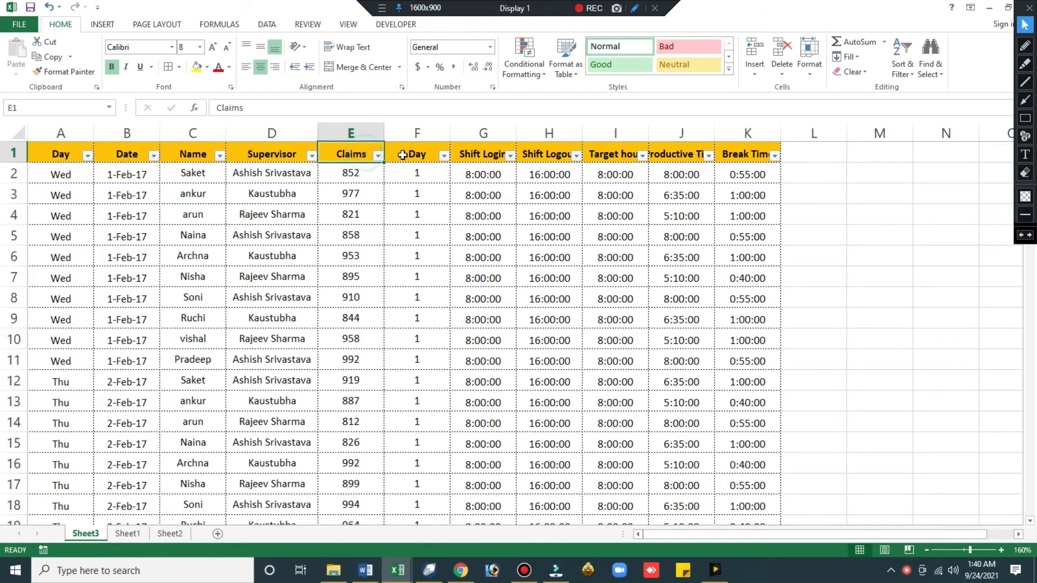
left_click(500, 154)
left_click(564, 213)
left_click(556, 296)
left_click(534, 352)
left_click(468, 396)
left_click(244, 371)
left_click(123, 363)
left_click(89, 339)
left_click(295, 286)
left_click(694, 296)
left_click(701, 359)
left_click(481, 428)
left_click(276, 399)
left_click(274, 279)
left_click(271, 318)
left_click(219, 255)
left_click(143, 321)
left_click(122, 398)
left_click(102, 313)
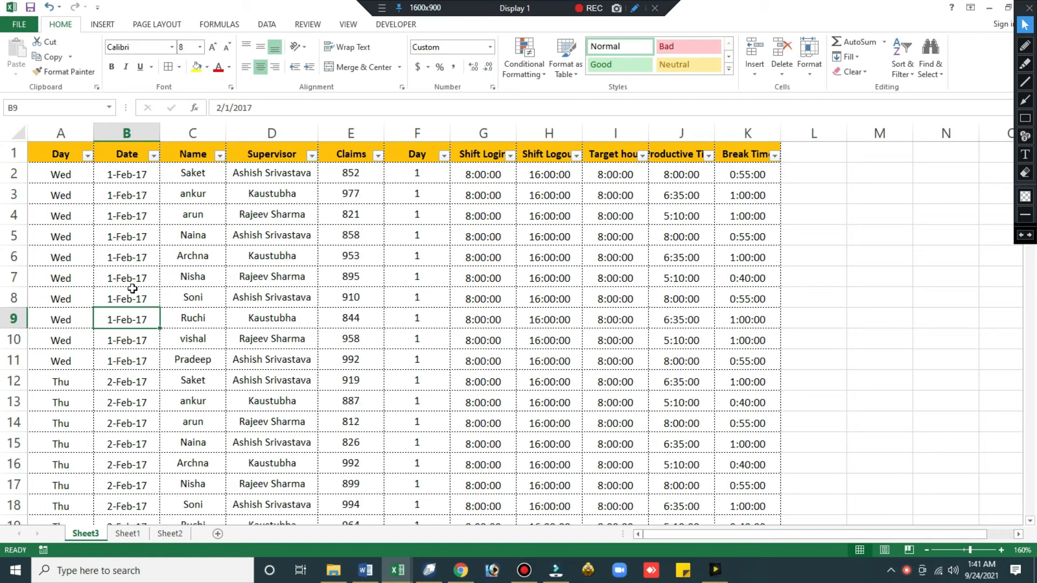
left_click(351, 236)
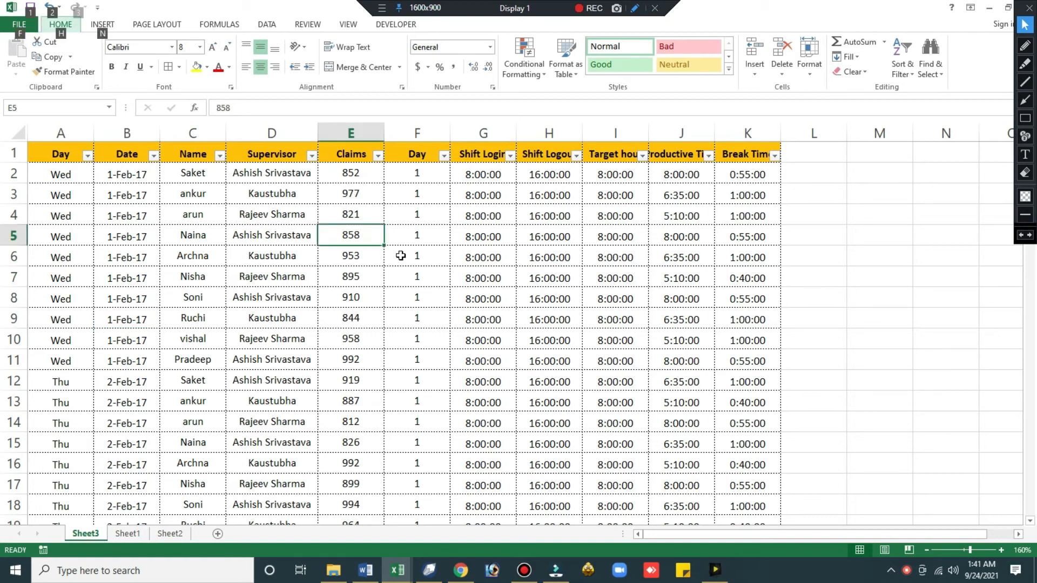
left_click(892, 572)
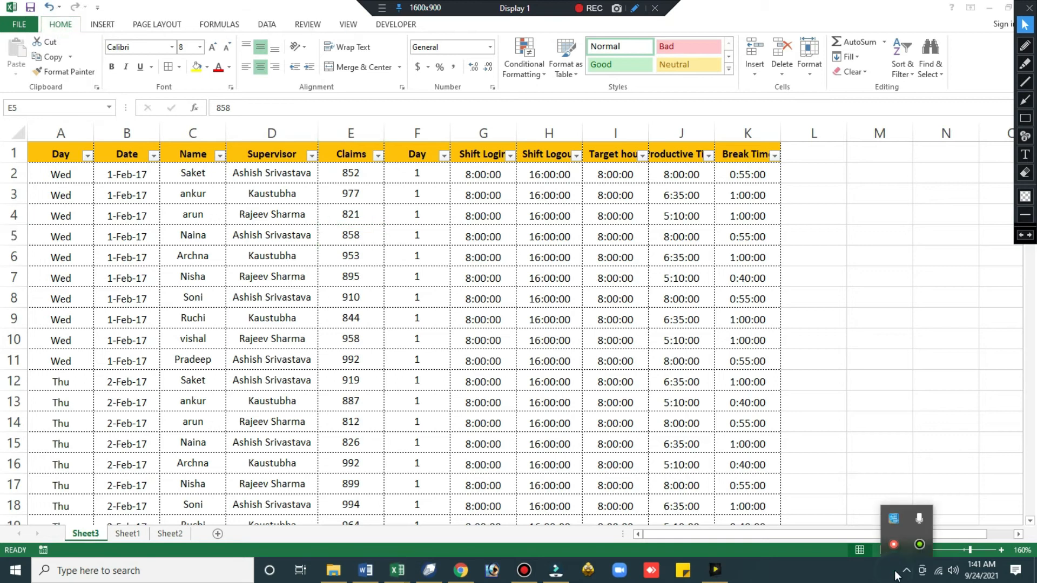
Remove the filters from the header row of the claims table
left_click(354, 145)
key("ctrl+shift+l")
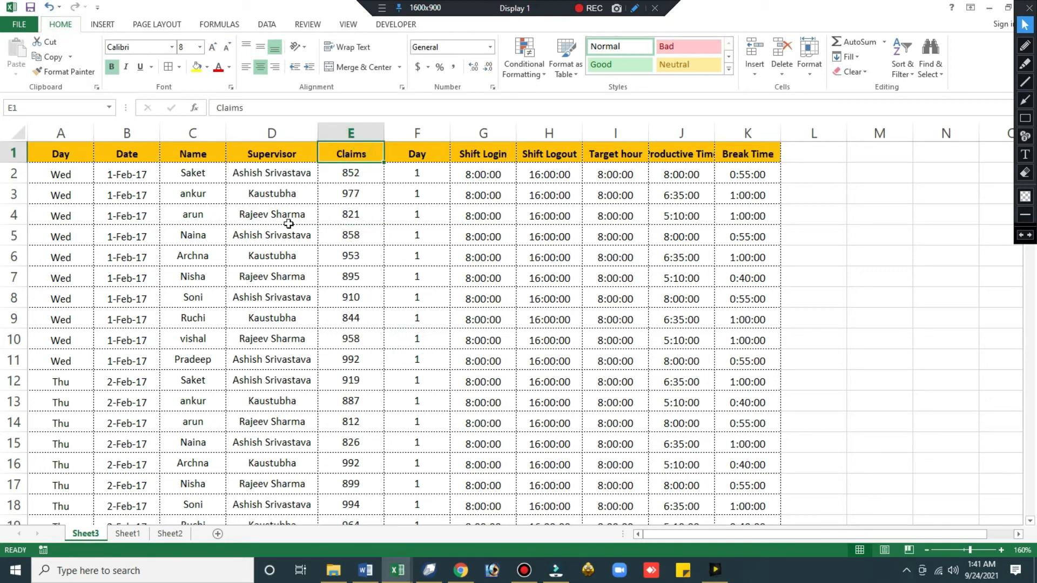
left_click(203, 337)
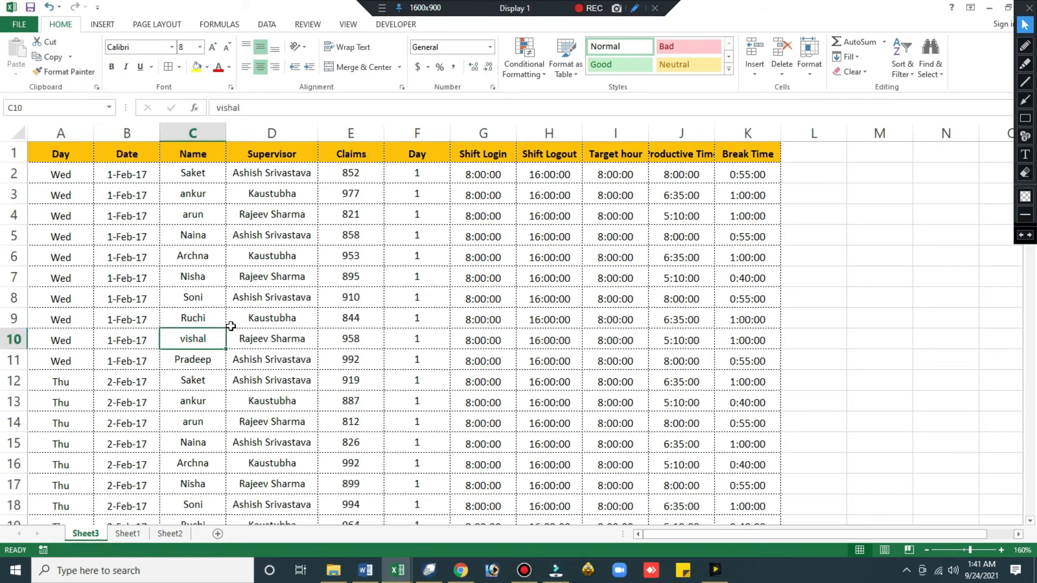
left_click(197, 395)
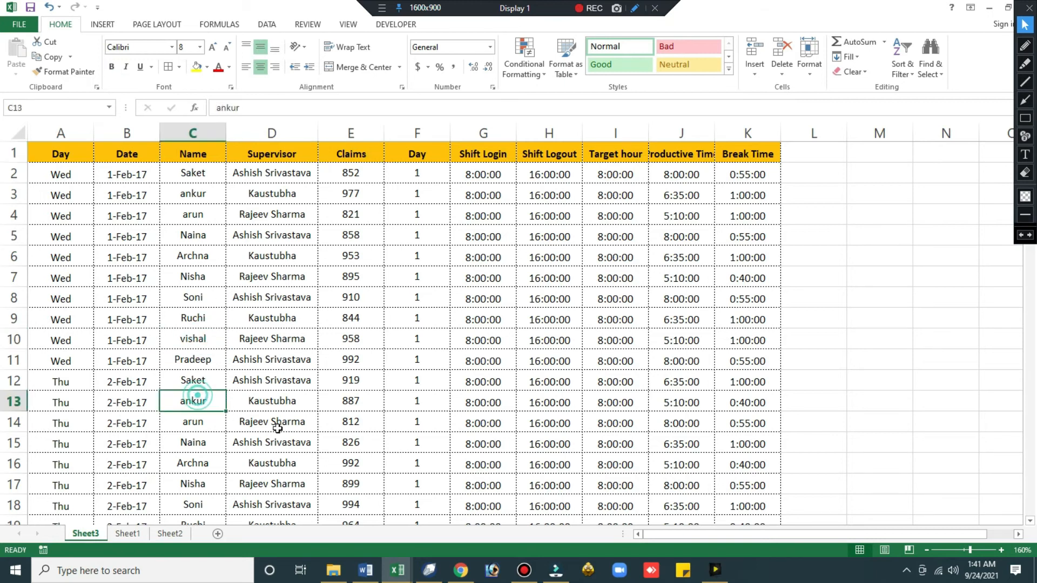
left_click(208, 424)
left_click(211, 443)
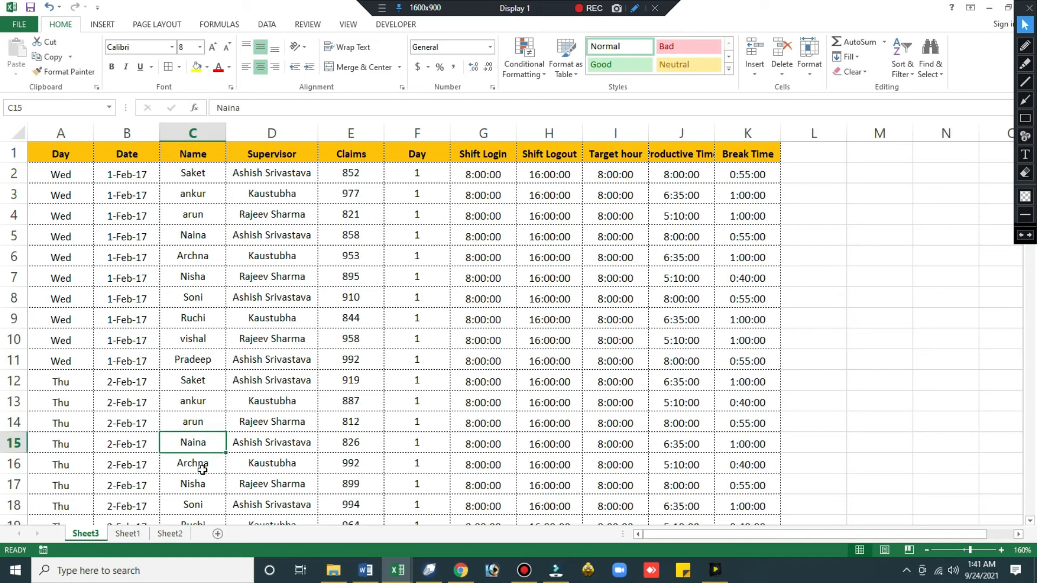
left_click(938, 71)
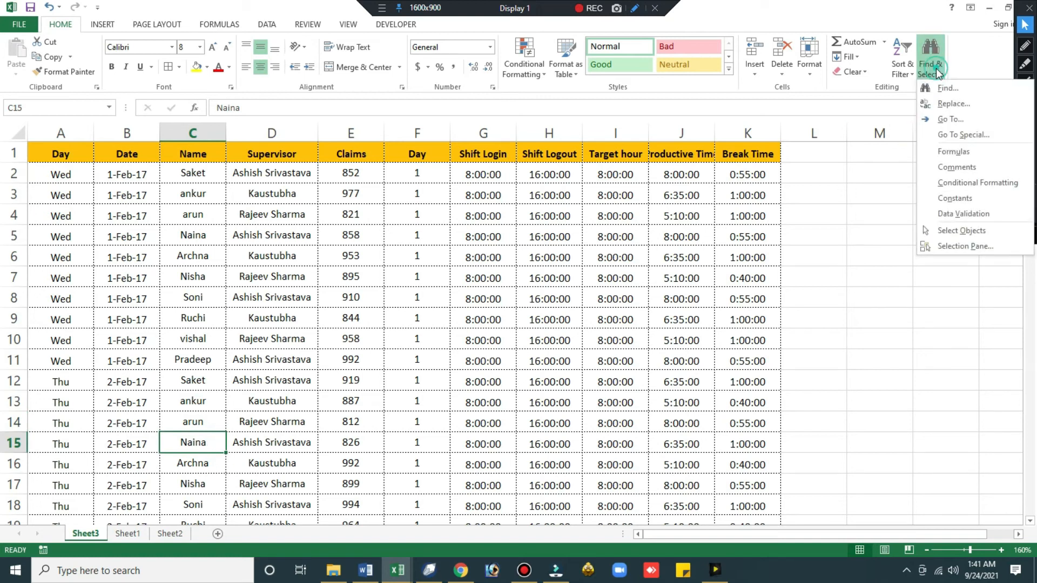
left_click(597, 217)
key("ctrl+f")
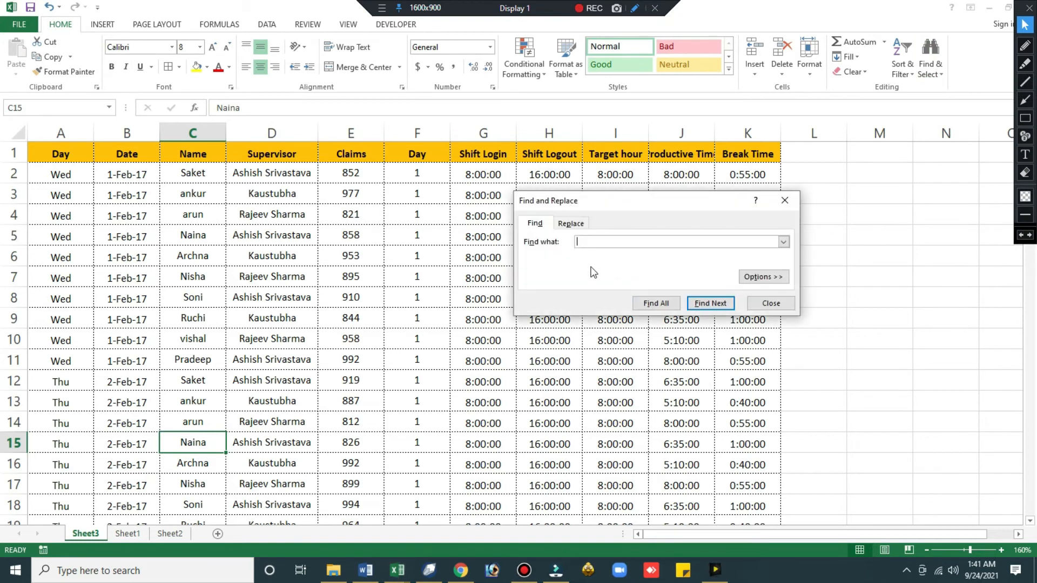
left_click(779, 139)
Use Find to locate the next occurrence of the employee name in cell C15
left_click(941, 75)
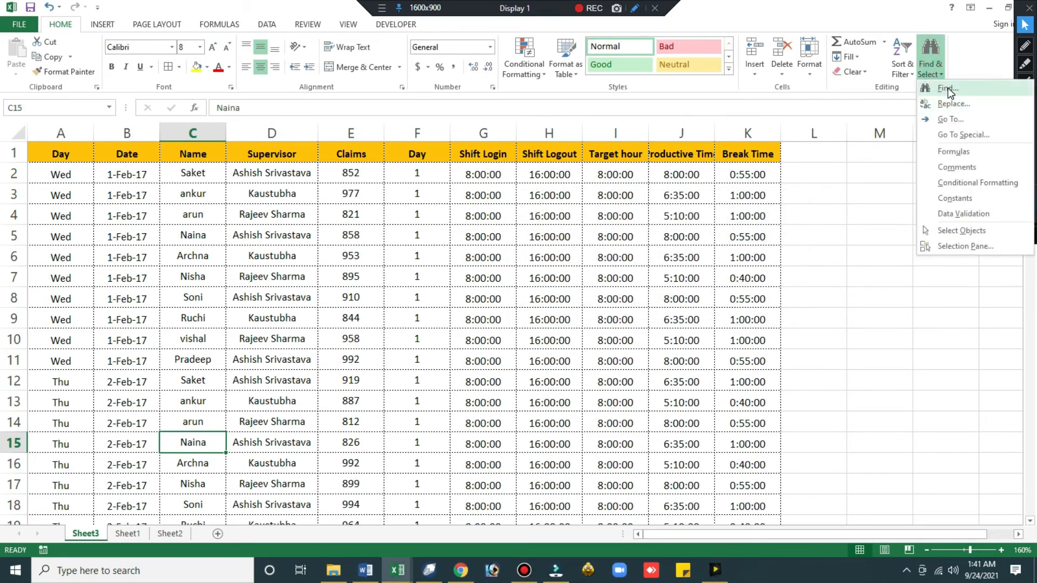
left_click(946, 88)
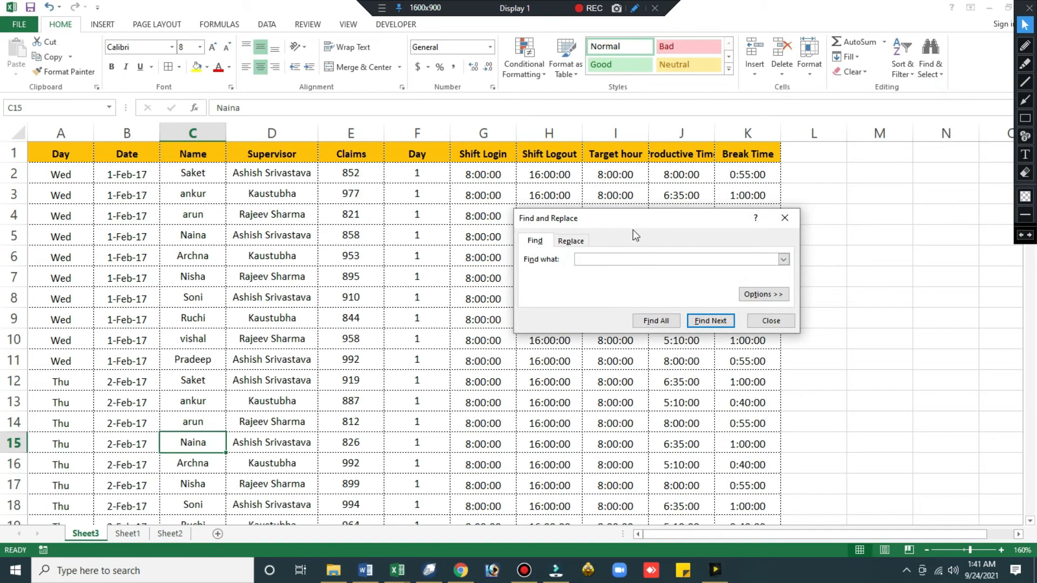
left_click(603, 261)
left_click(705, 324)
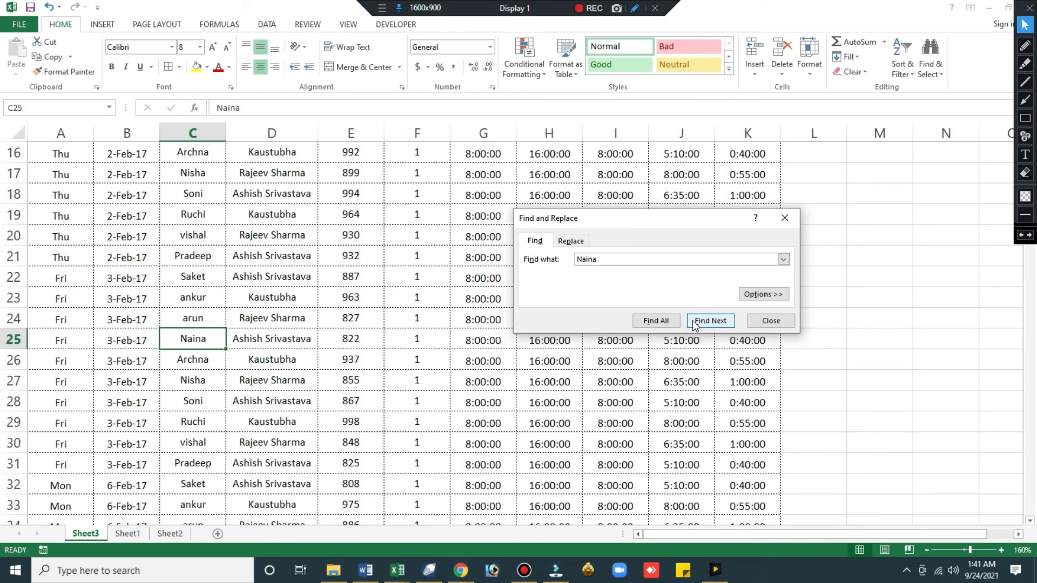
List all matches of the searched name, enlarge the results list and visit several matching cells in column C
left_click(667, 322)
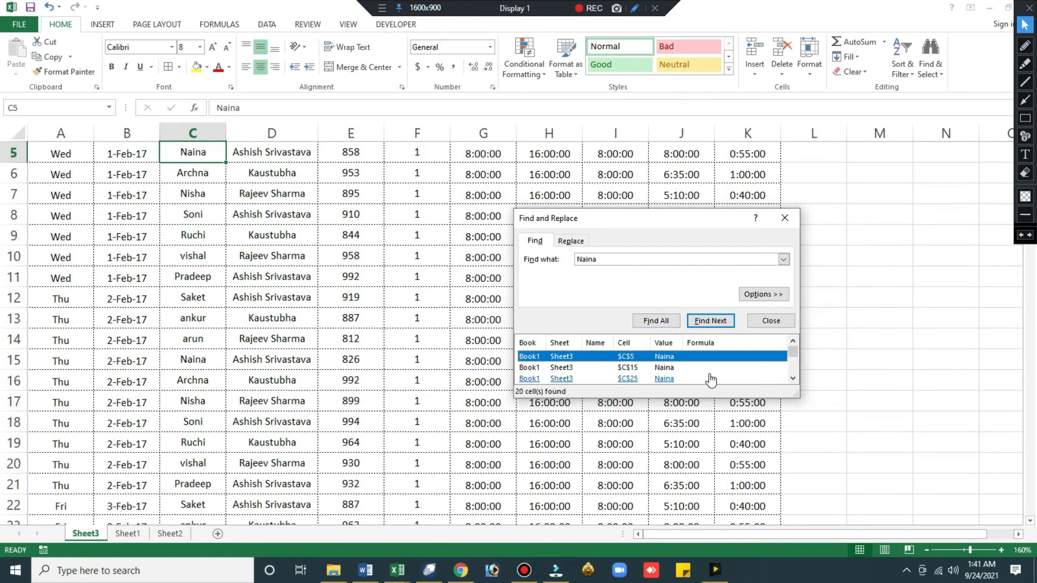
left_click_drag(799, 399, 933, 494)
left_click(629, 390)
left_click(629, 400)
left_click(628, 434)
left_click(629, 466)
left_click(628, 401)
left_click(628, 368)
left_click(625, 399)
left_click(628, 455)
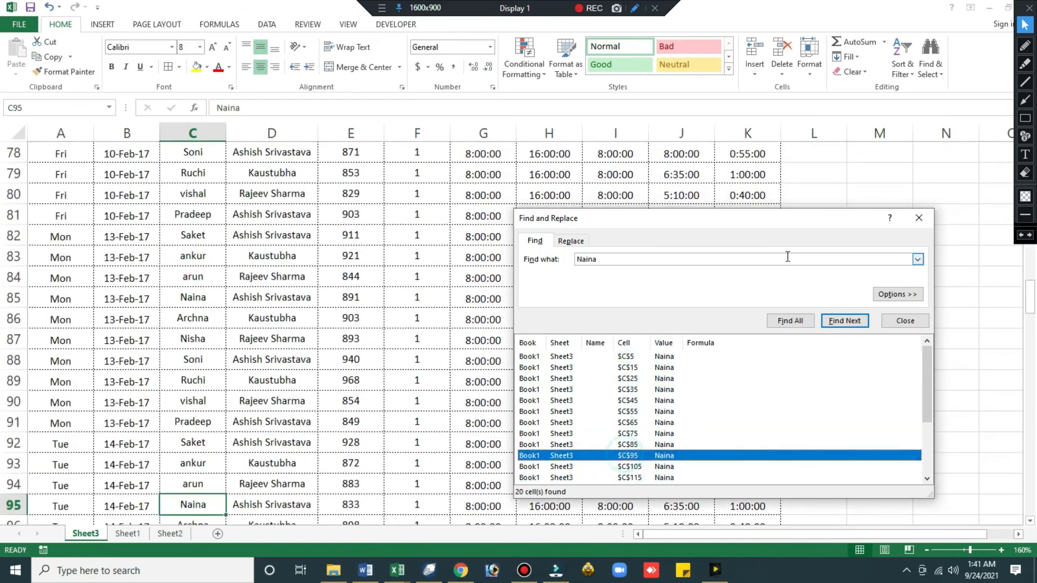
Replace all occurrences of the searched employee first name with the employee's full name and close Find and Replace
left_click(571, 241)
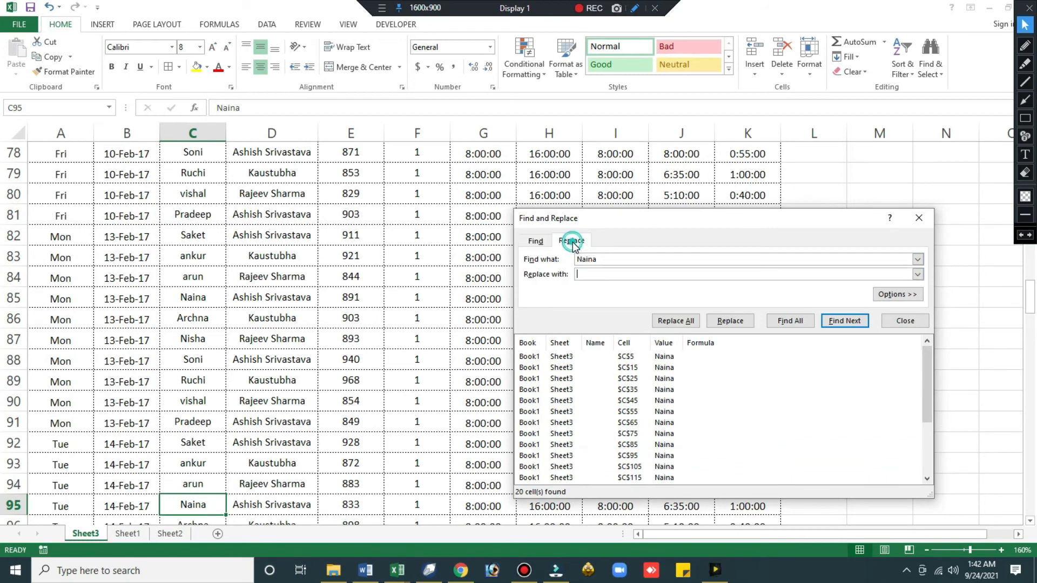
left_click(600, 259)
left_click(600, 274)
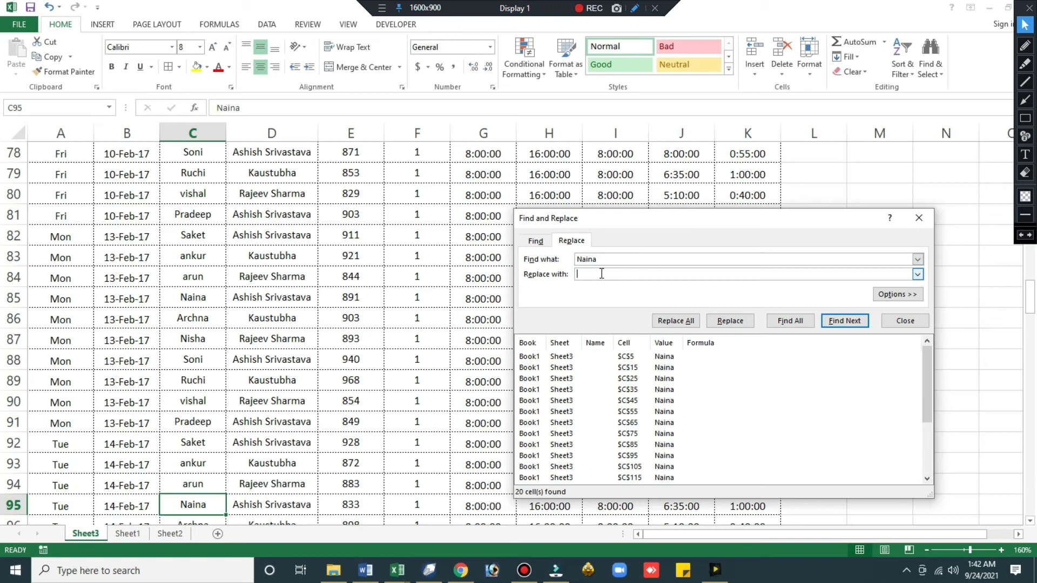
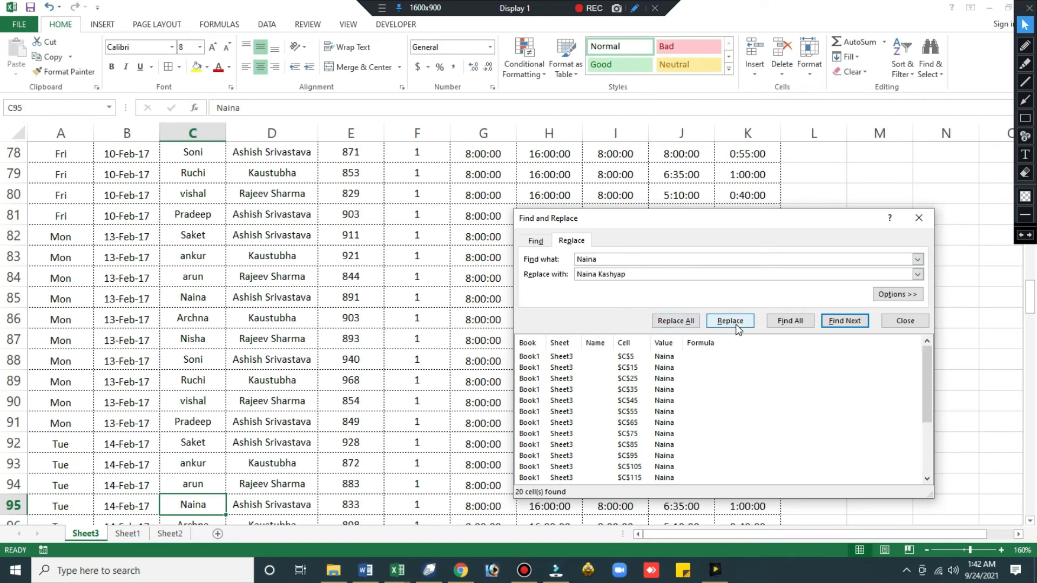
left_click(687, 322)
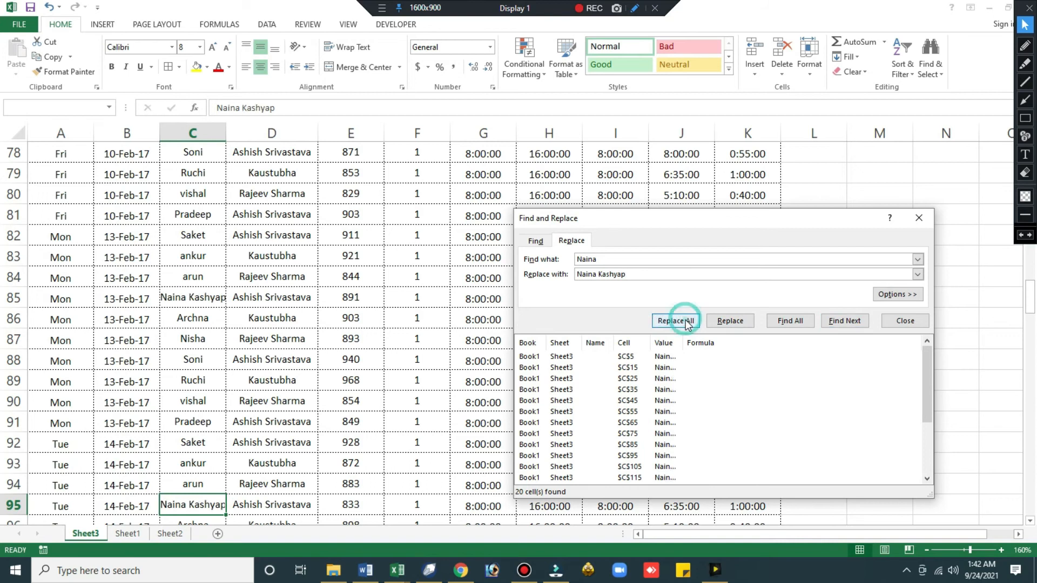
left_click(517, 323)
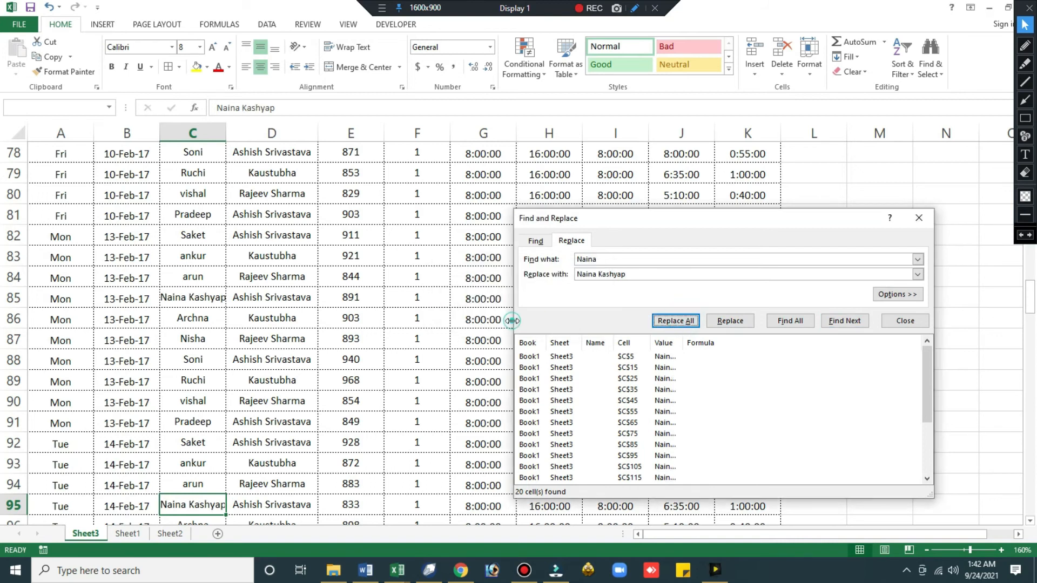
left_click(215, 308)
left_click(213, 299)
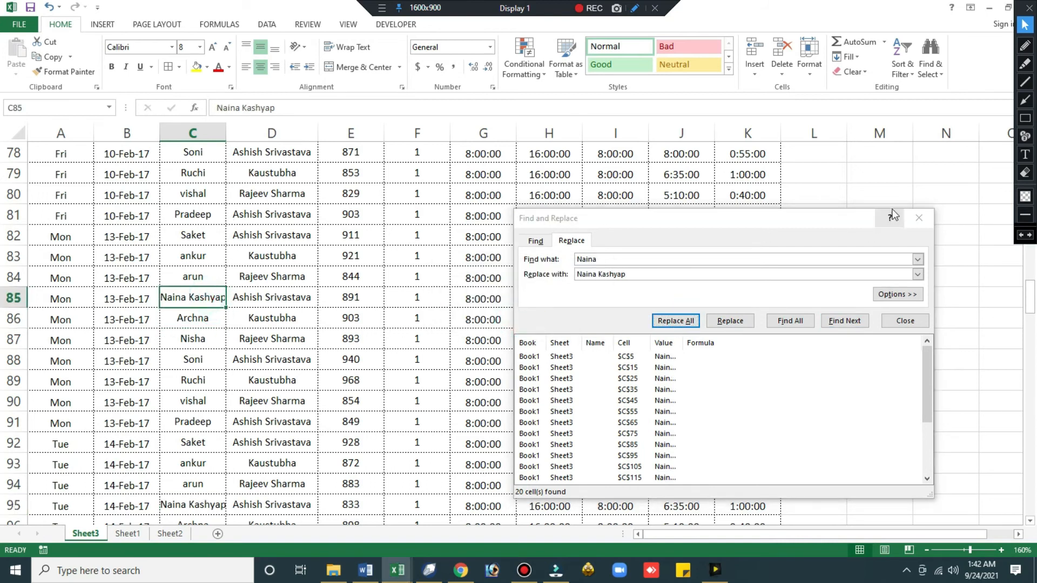
left_click(918, 217)
left_click(348, 253)
Replace all occurrences of that employee's full name with the first name alone and close Find and Replace
left_click(929, 63)
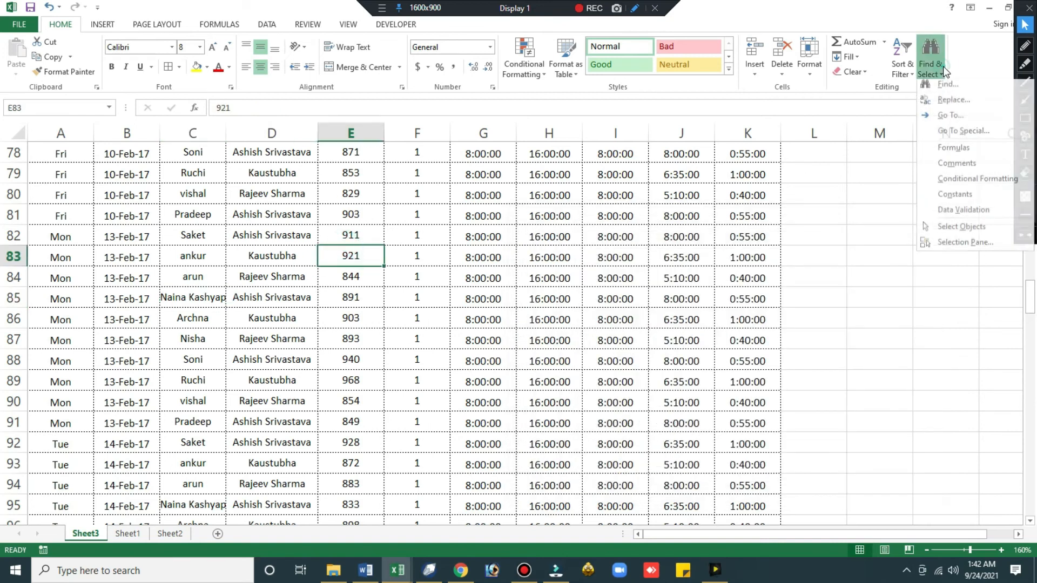
left_click(951, 105)
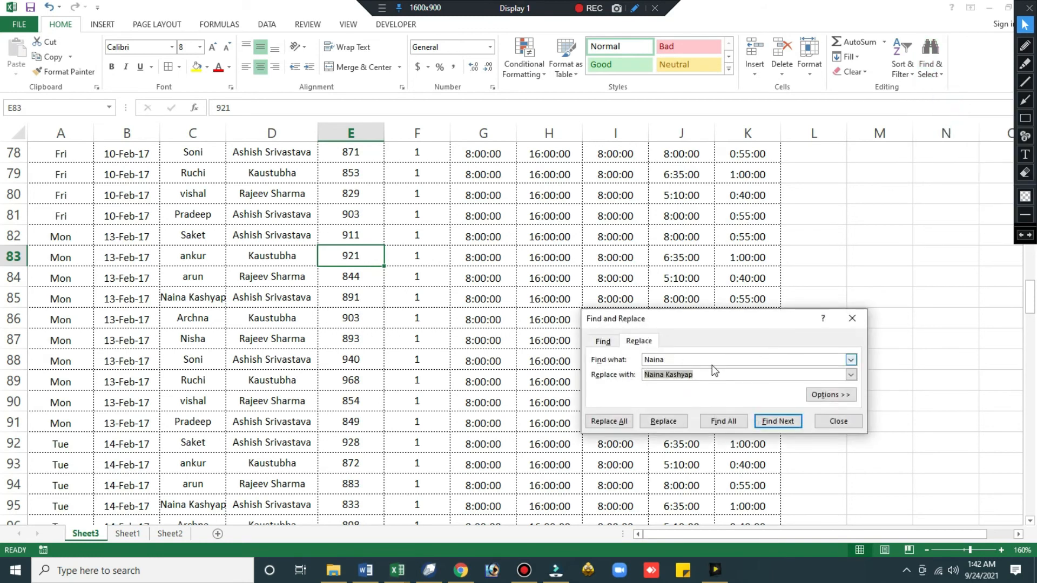
left_click(692, 360)
double_click(682, 359)
type("Naina Kashyap")
left_click_drag(700, 375, 663, 371)
key("BackSpace")
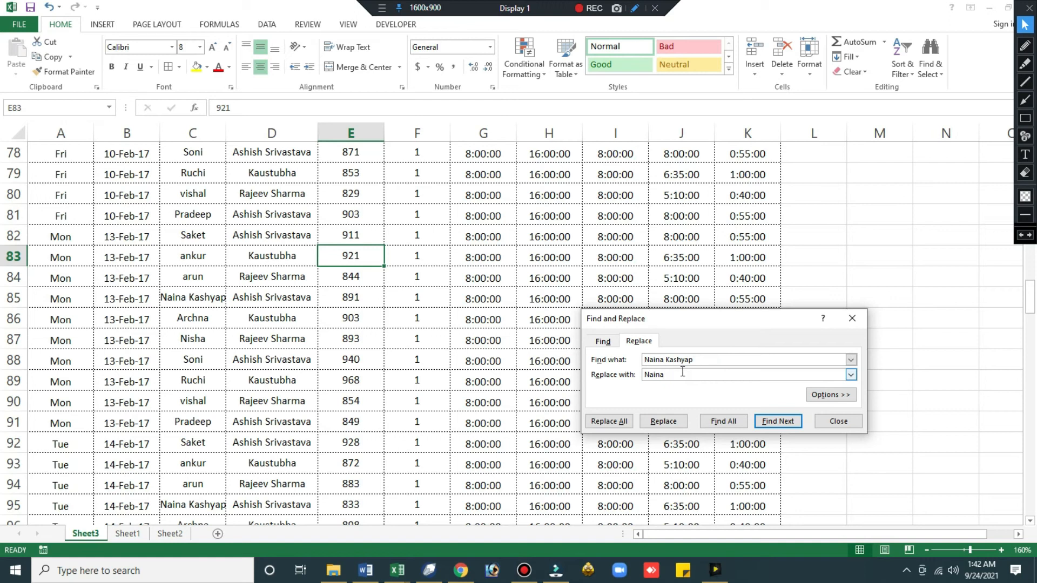
left_click(621, 421)
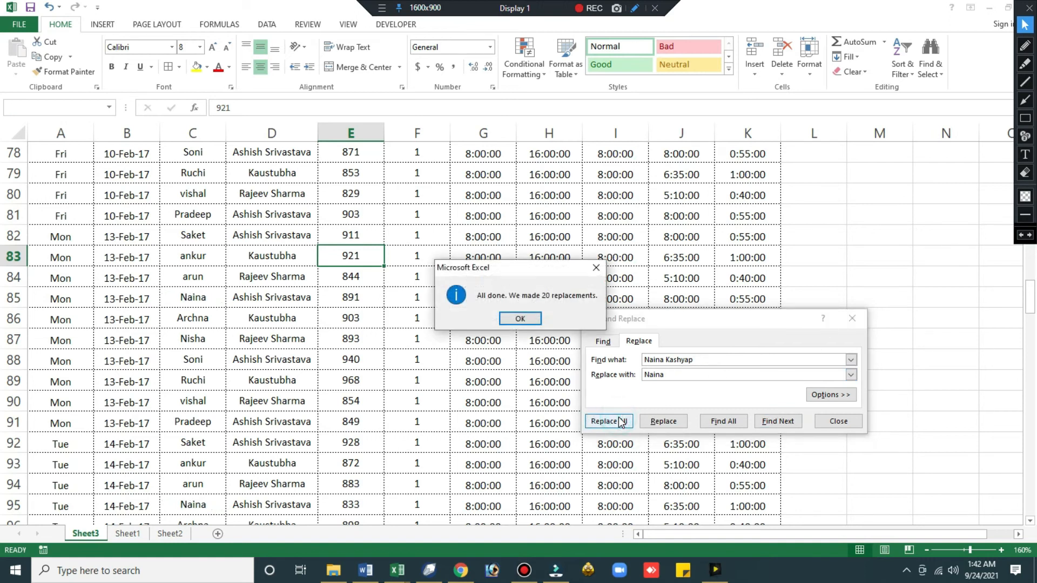
left_click(520, 319)
key("Escape")
left_click(400, 261)
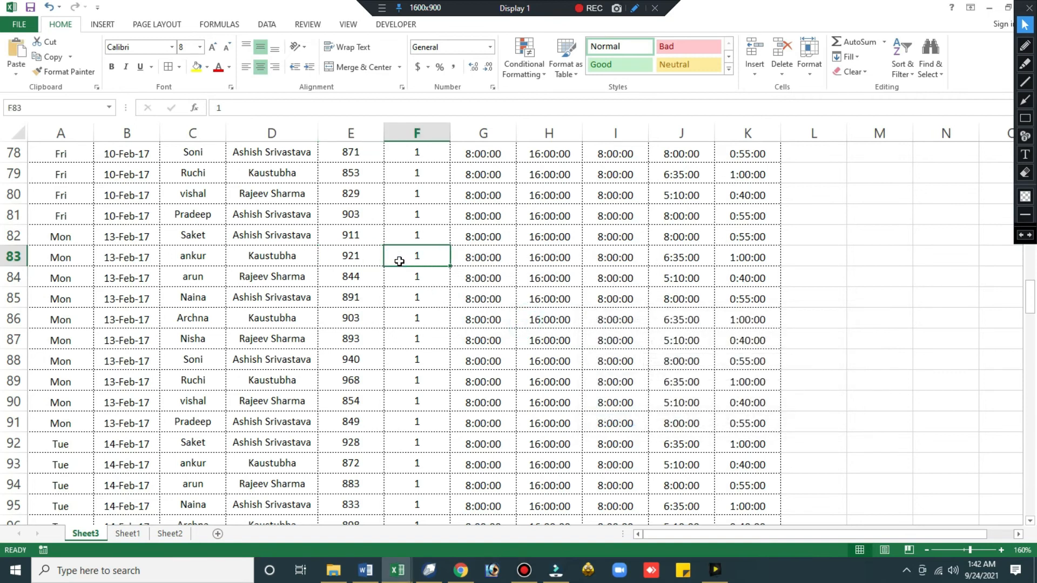
Add filters to the header row of the claims table on Sheet3
key("ctrl+Up")
key("ctrl+Left")
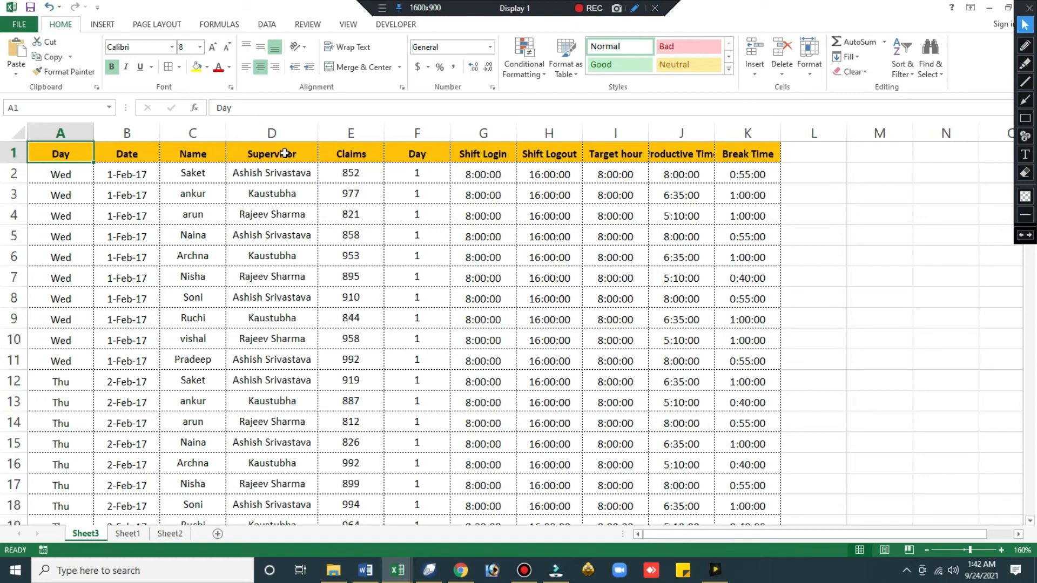
left_click(204, 160)
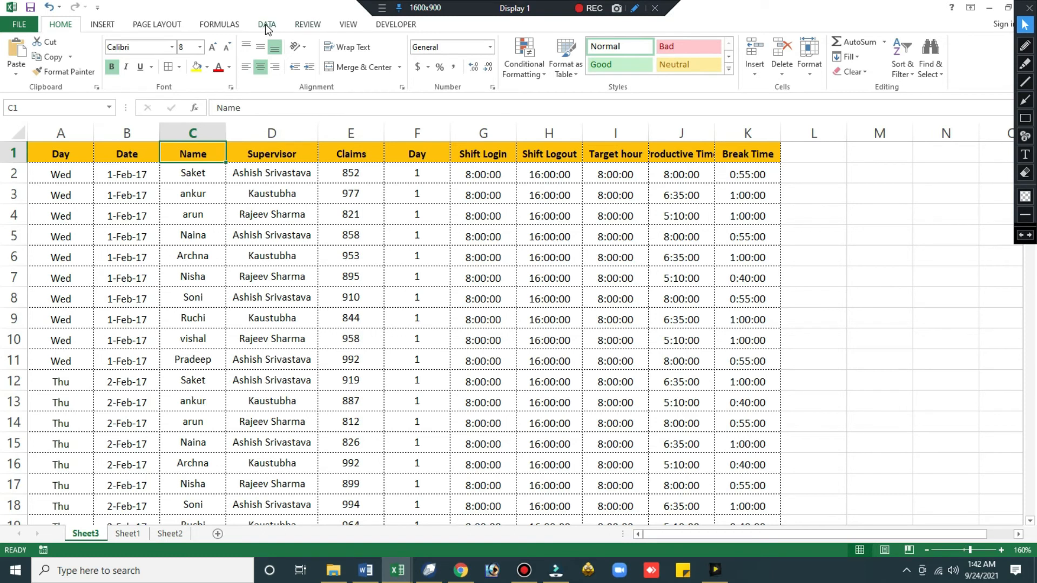
left_click(903, 67)
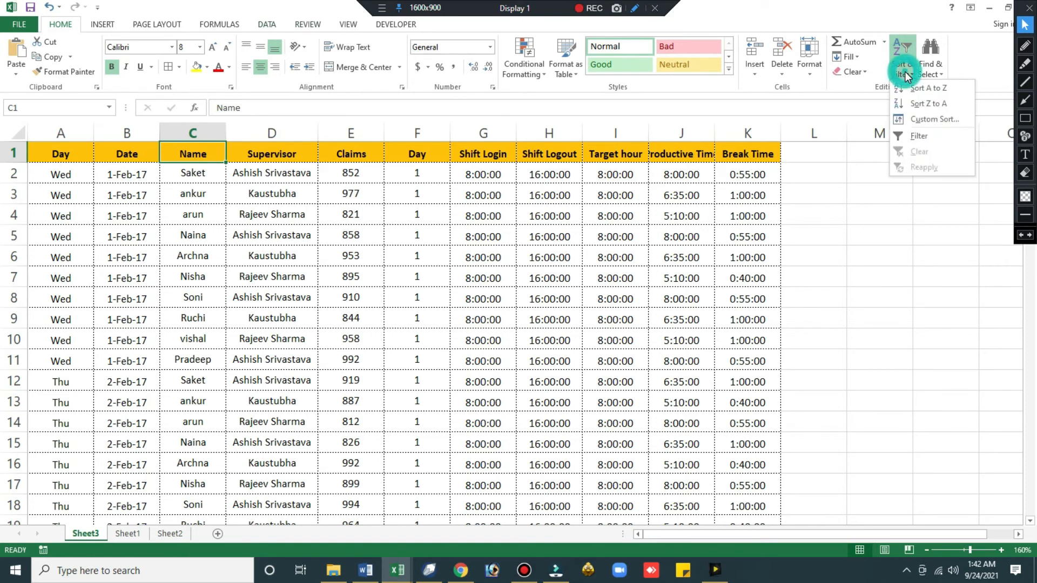
left_click(924, 141)
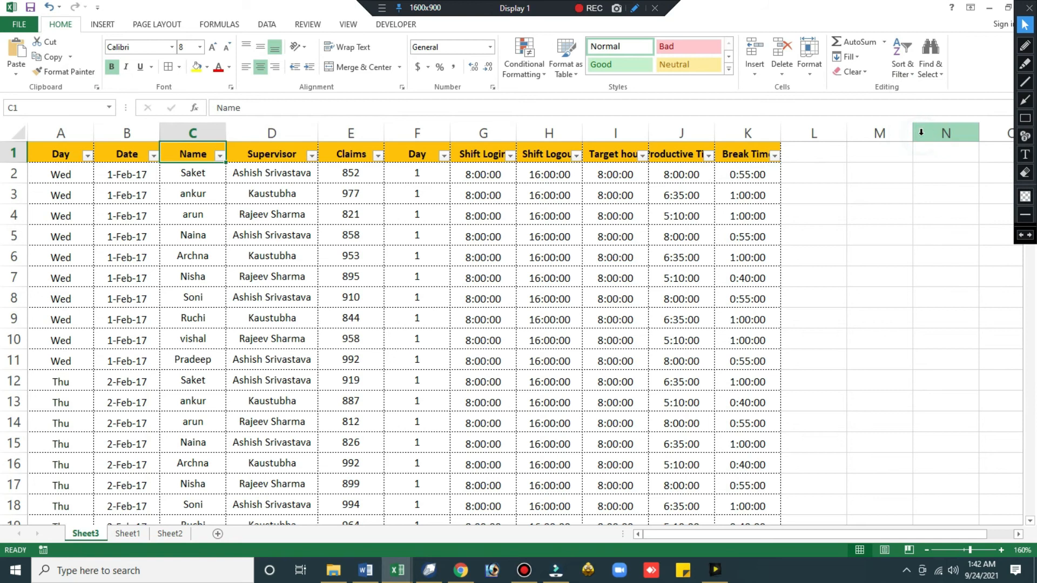
Filter the Name column to show only the employee named in cell C5
left_click(220, 156)
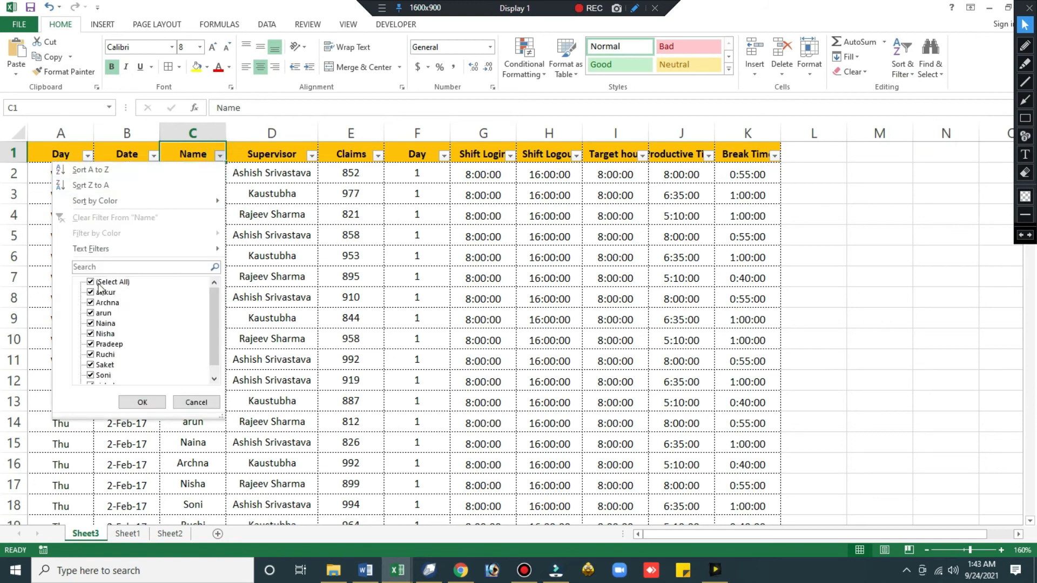
left_click(92, 282)
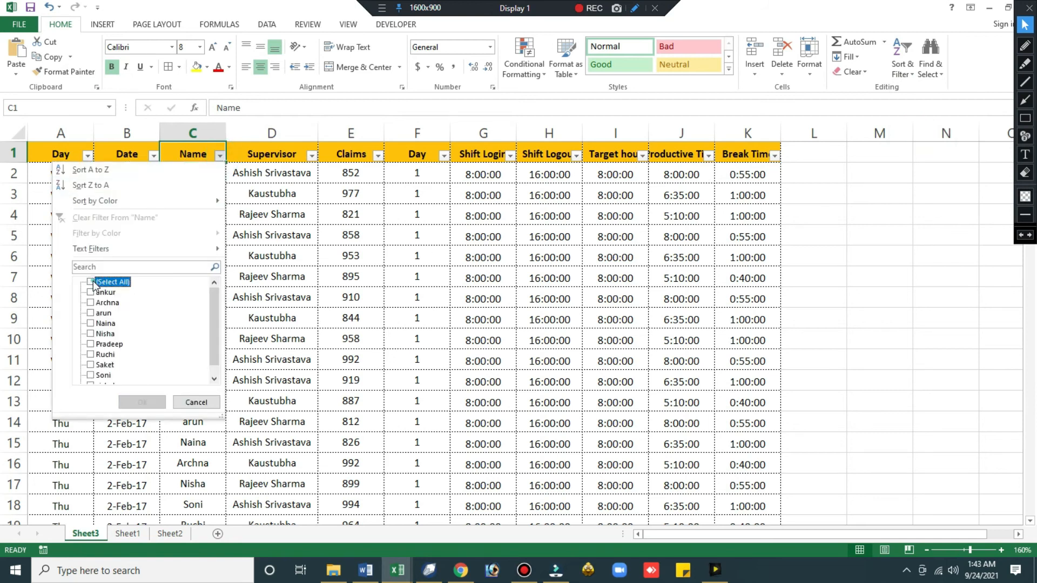
left_click(91, 323)
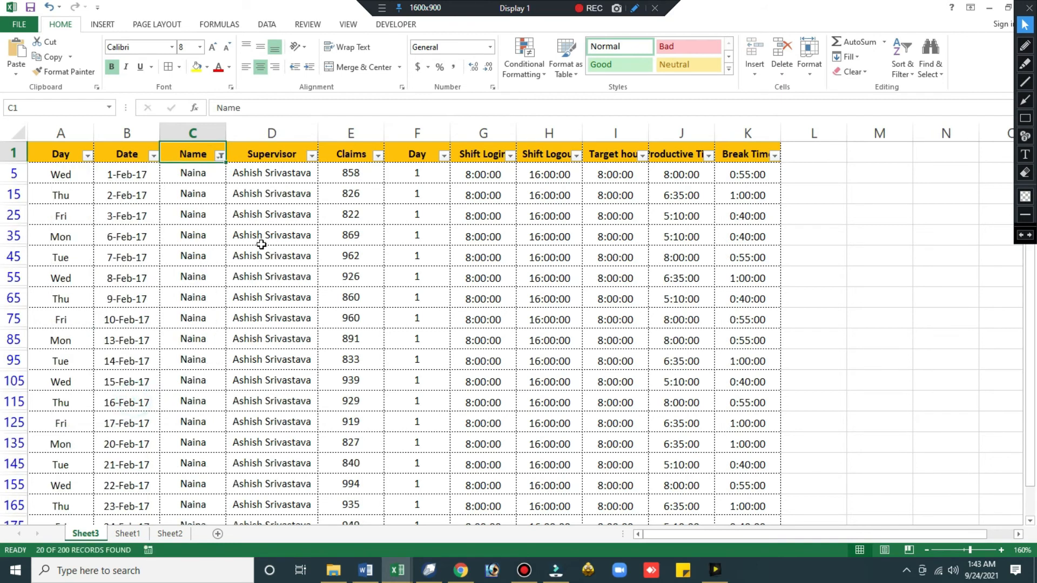
Filter the Day column in column A to show only Mon
left_click(64, 153)
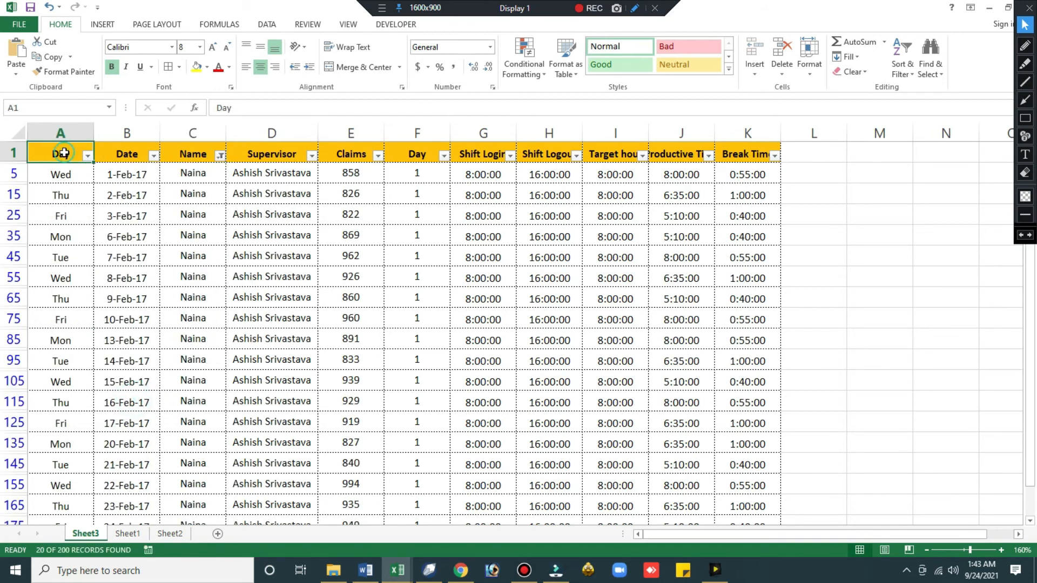
left_click(86, 156)
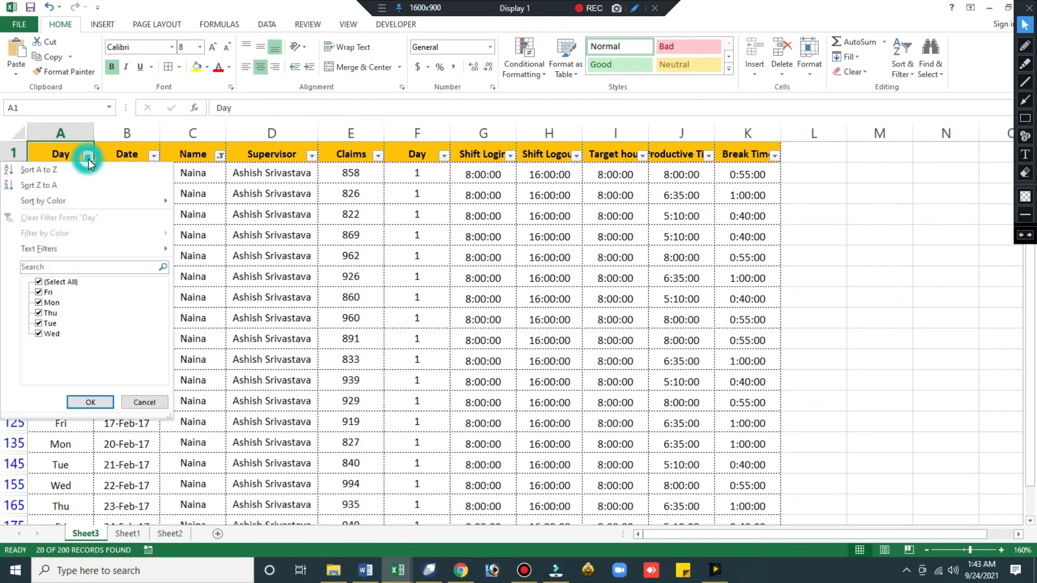
left_click(50, 282)
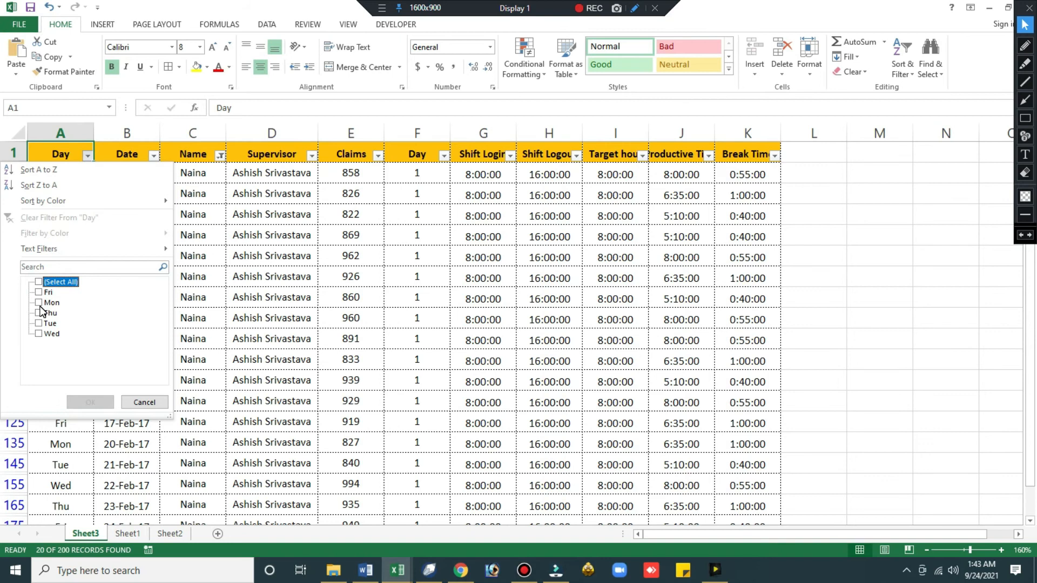
left_click(39, 303)
left_click(87, 401)
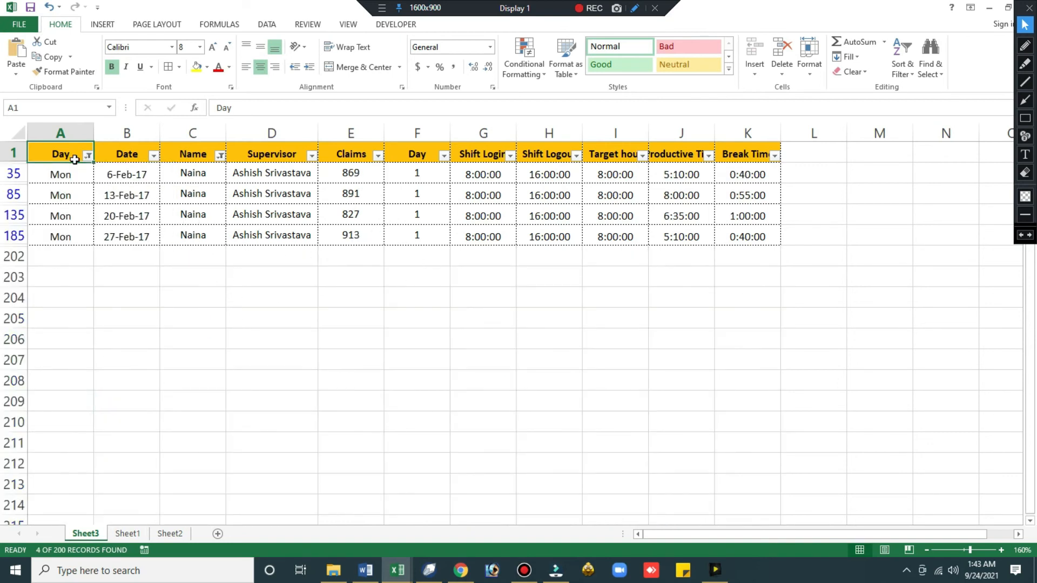
Copy the filtered rows with their header from columns A to K and paste them into a new worksheet
left_click_drag(76, 158, 754, 234)
key("ctrl+c")
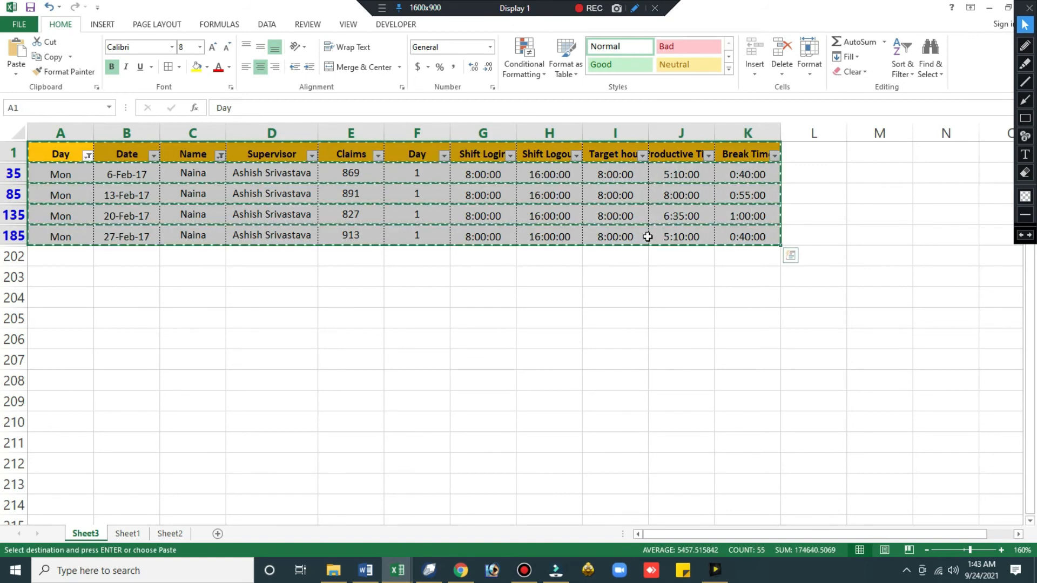
key("shift+F11")
key("ctrl+v")
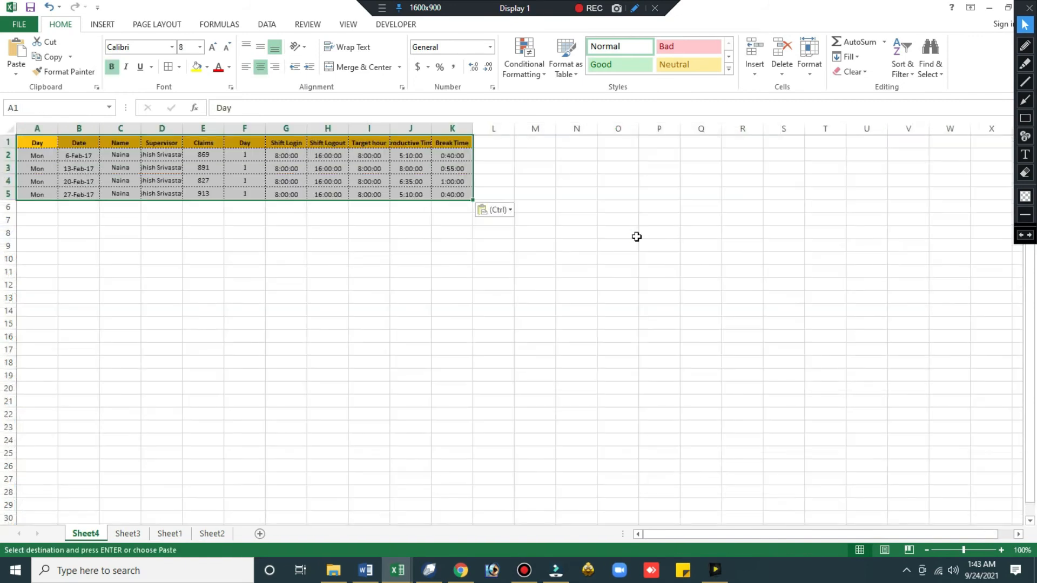
Autofit the column widths of the pasted table on Sheet4 and return to cell A1
key("alt+o")
key("c")
key("a")
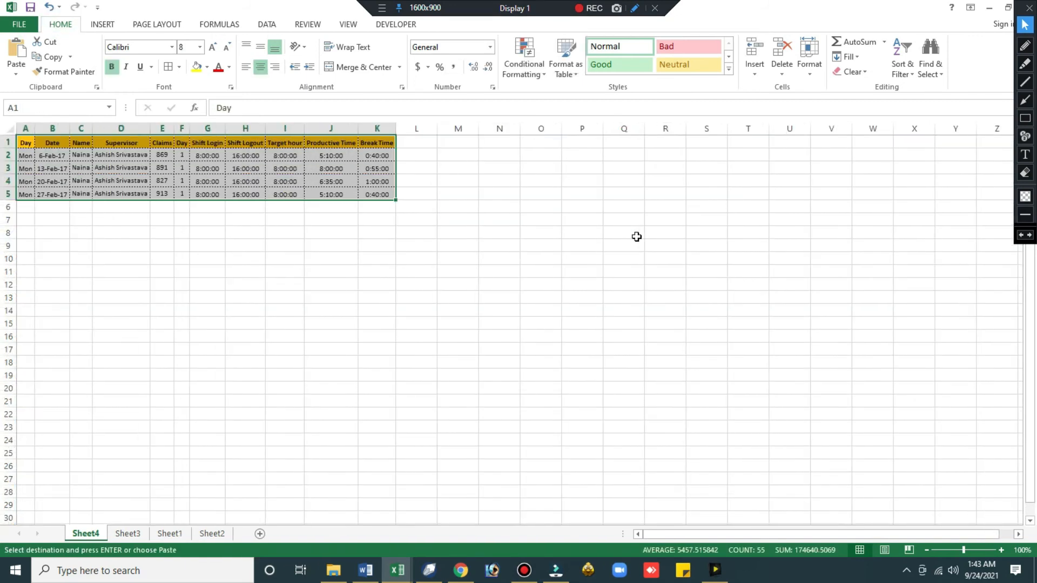
key("ctrl+Home")
Return to Sheet3, go to its first cell and cancel the pending copy selection
key("ctrl+Page_Down")
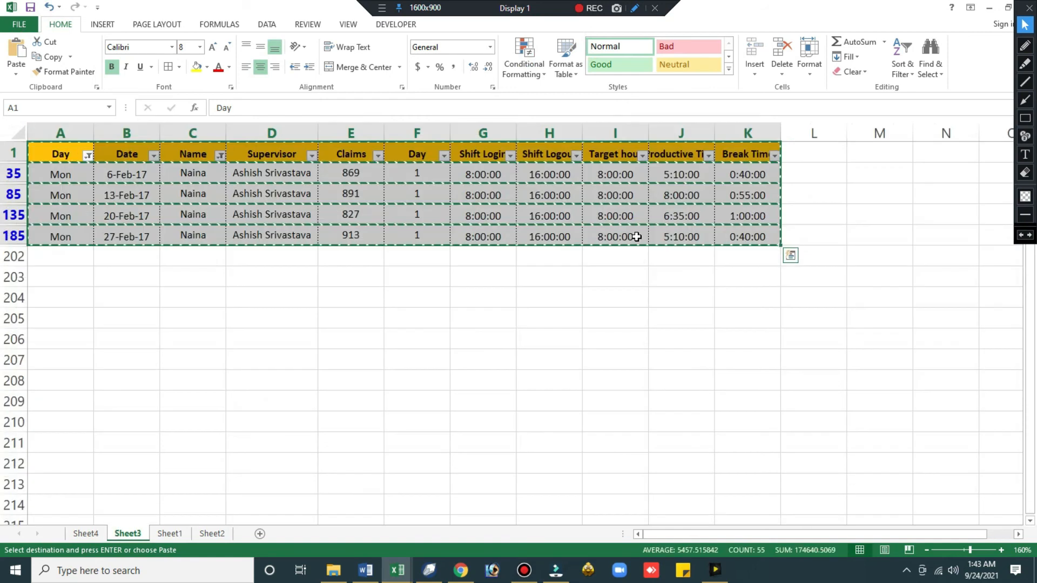
key("ctrl+Home")
key("Escape")
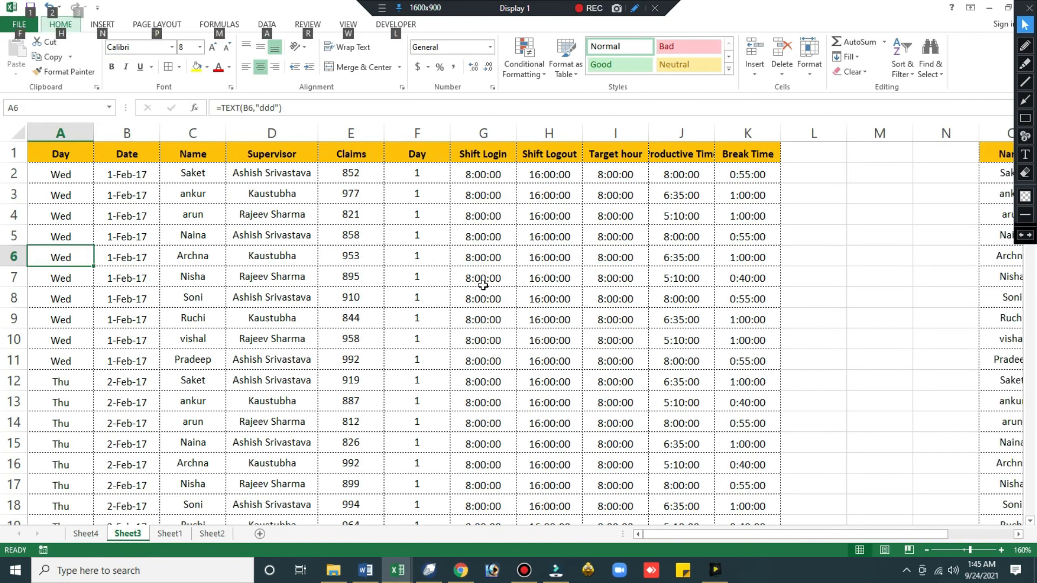
Sort the standalone Name list in column O of Sheet3 from A to Z
left_click(484, 283)
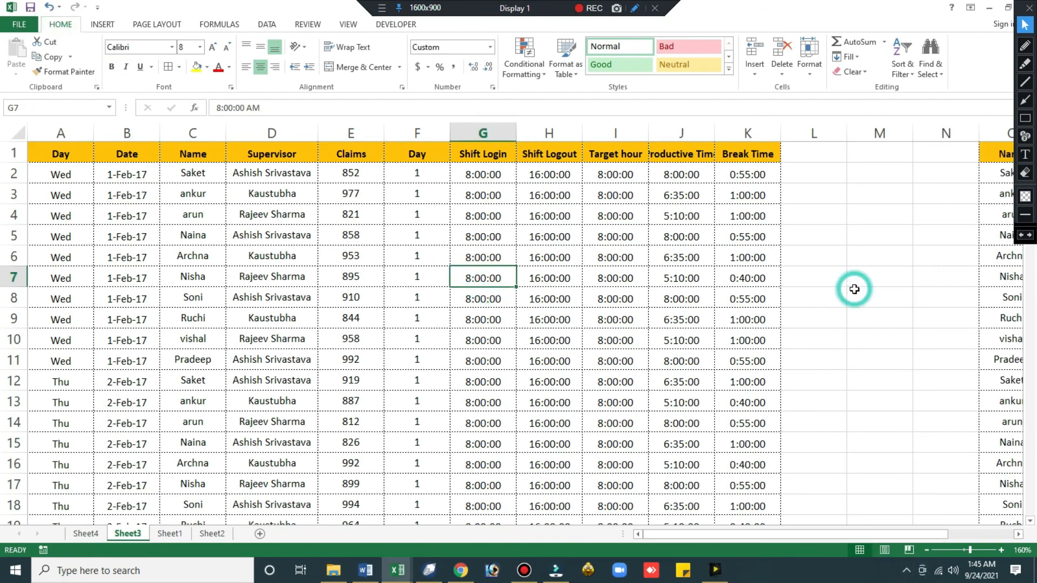
key("ctrl+Up")
key("Right")
key("Right")
key("Right")
key("Right")
key("Right")
key("Right")
key("Right")
key("Right")
key("Right")
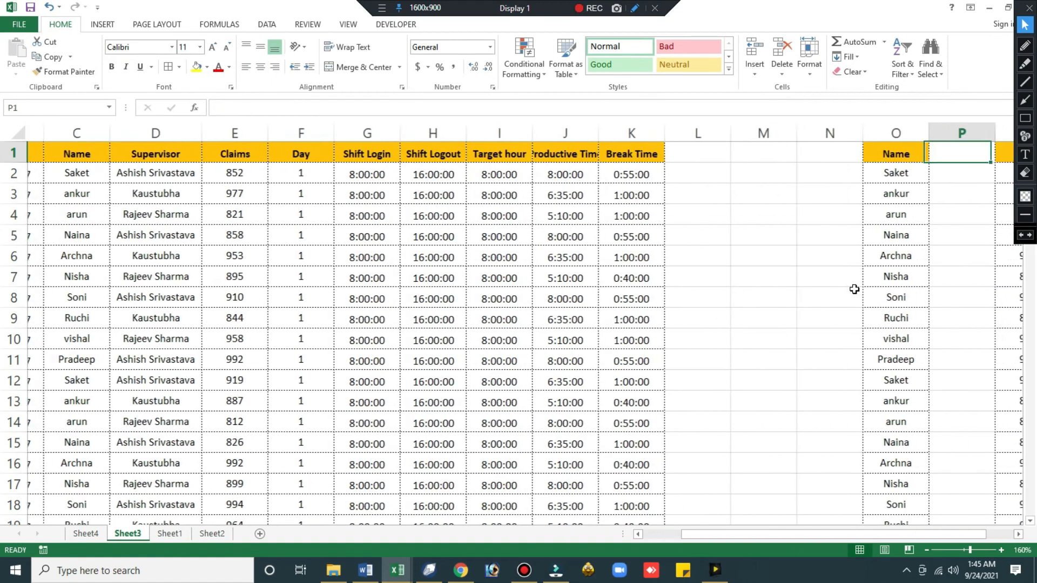
key("Right")
key("Right")
key("Right")
key("Right")
key("Right")
key("Right")
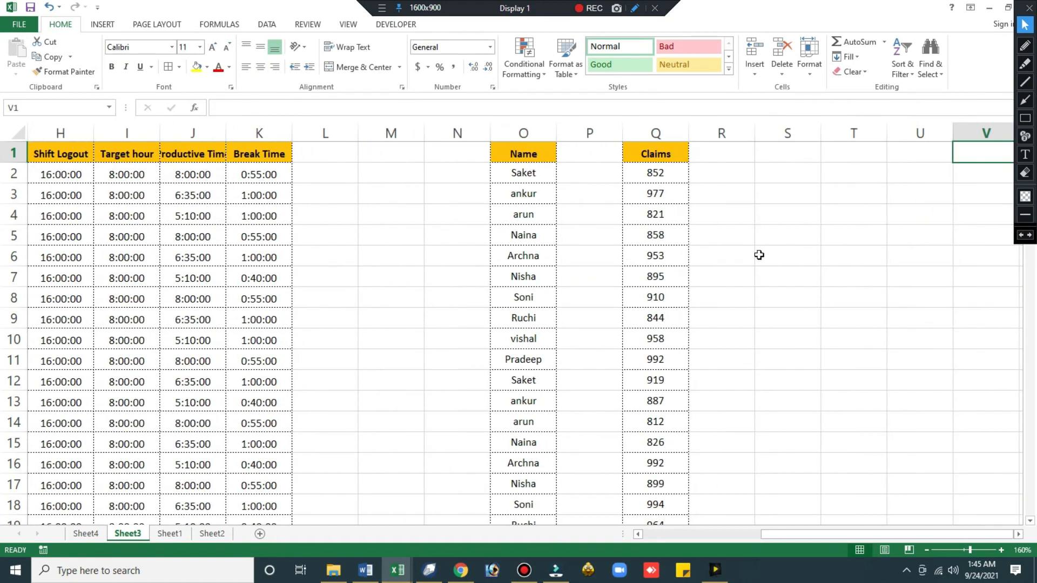
left_click(758, 255)
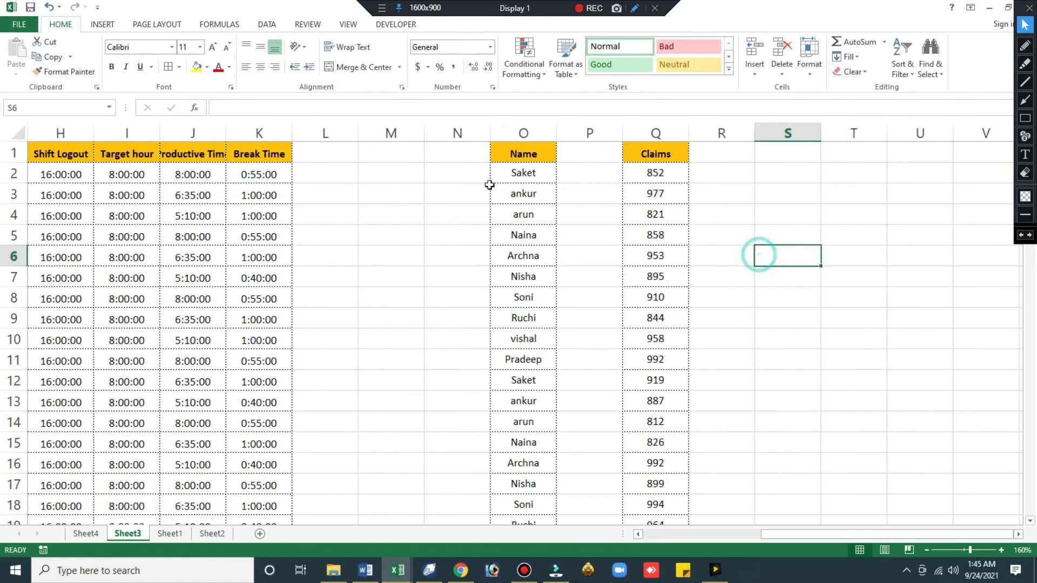
left_click(526, 172)
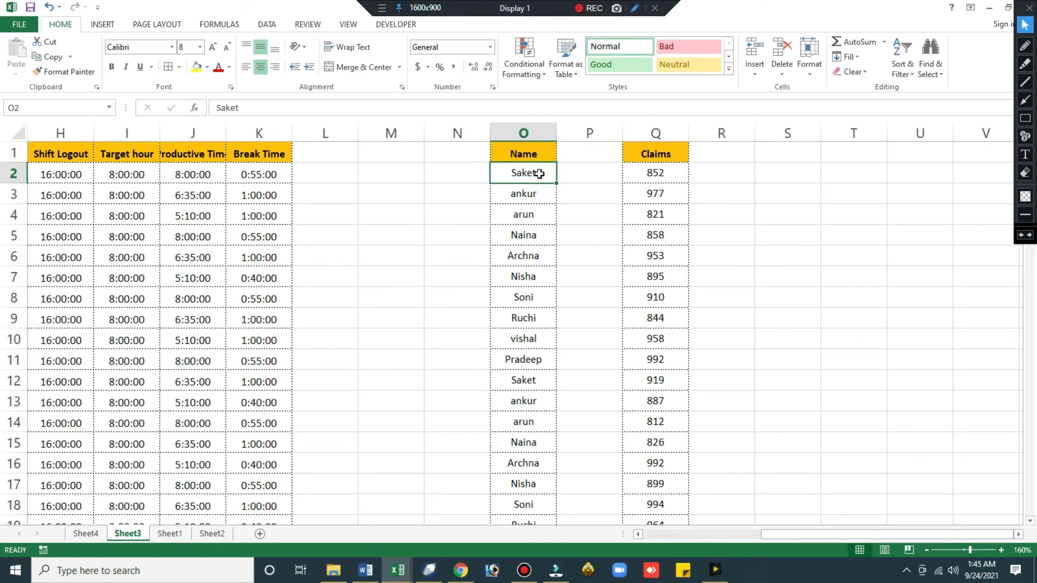
left_click(911, 75)
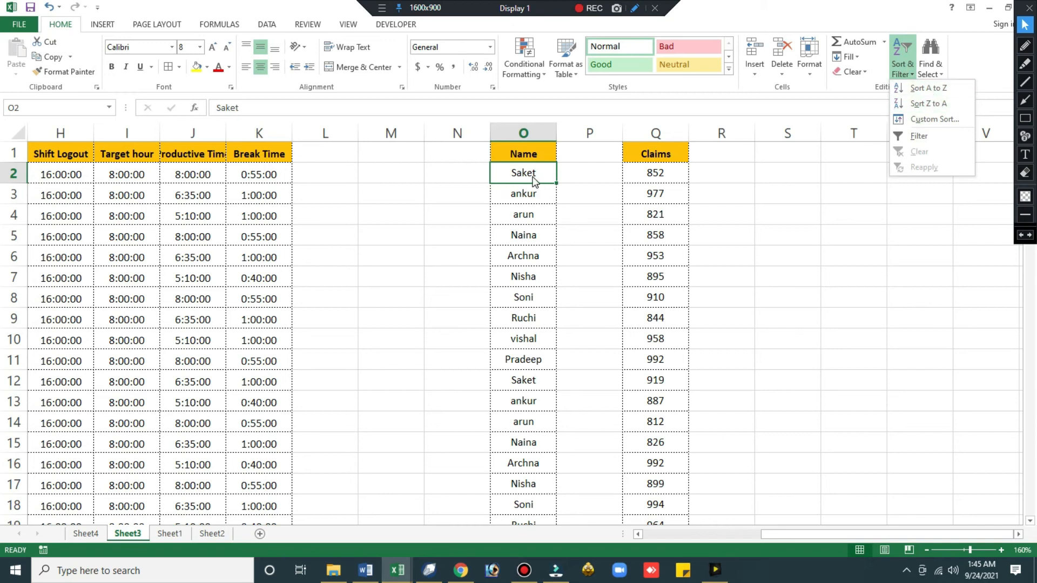
left_click(534, 180)
left_click(907, 80)
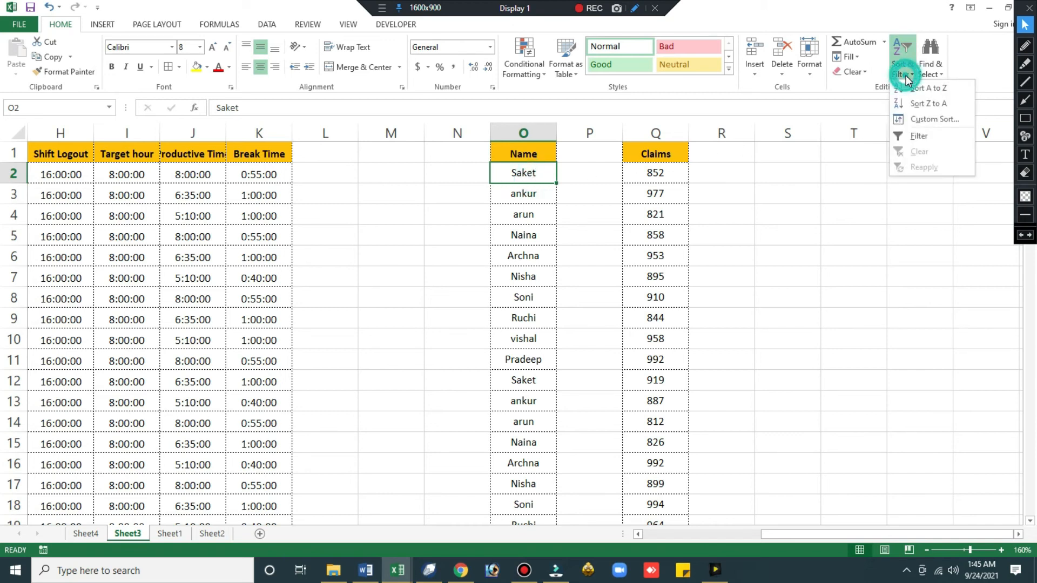
left_click(916, 91)
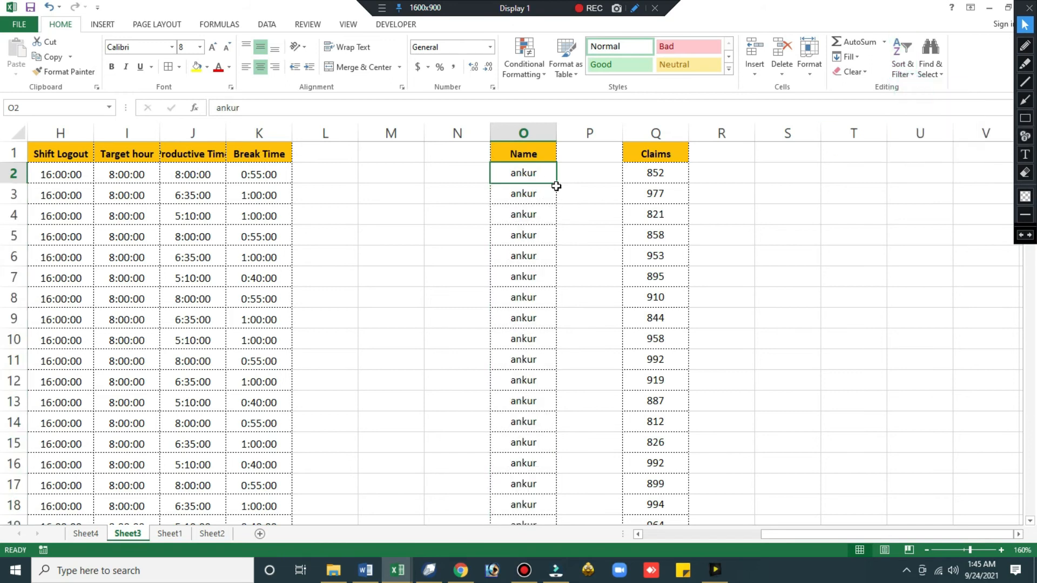
Look through the sorted Name list in column O and sort it from Z to A
scroll(533, 312, "down", 20)
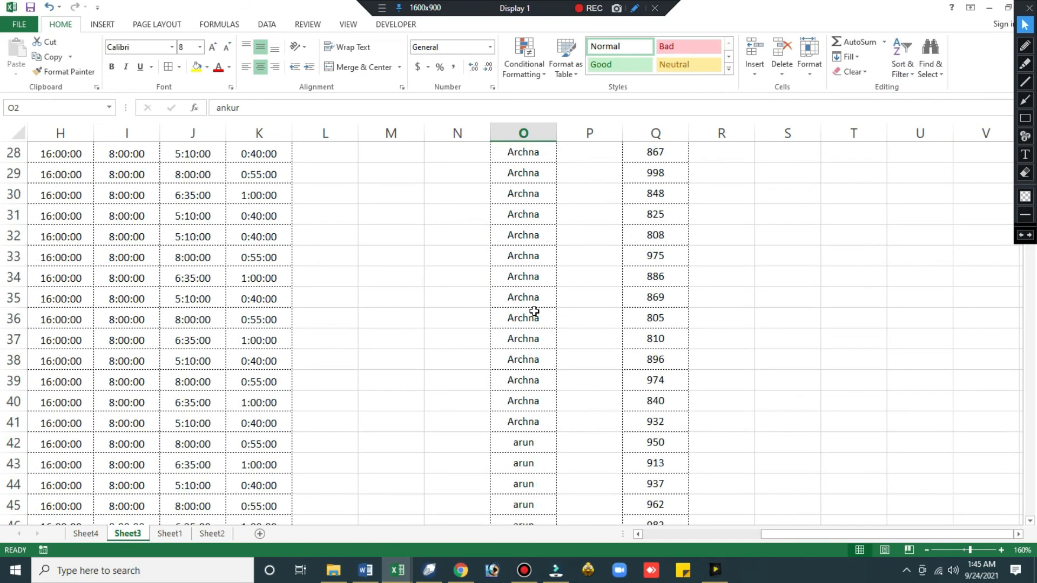
scroll(533, 312, "up", 20)
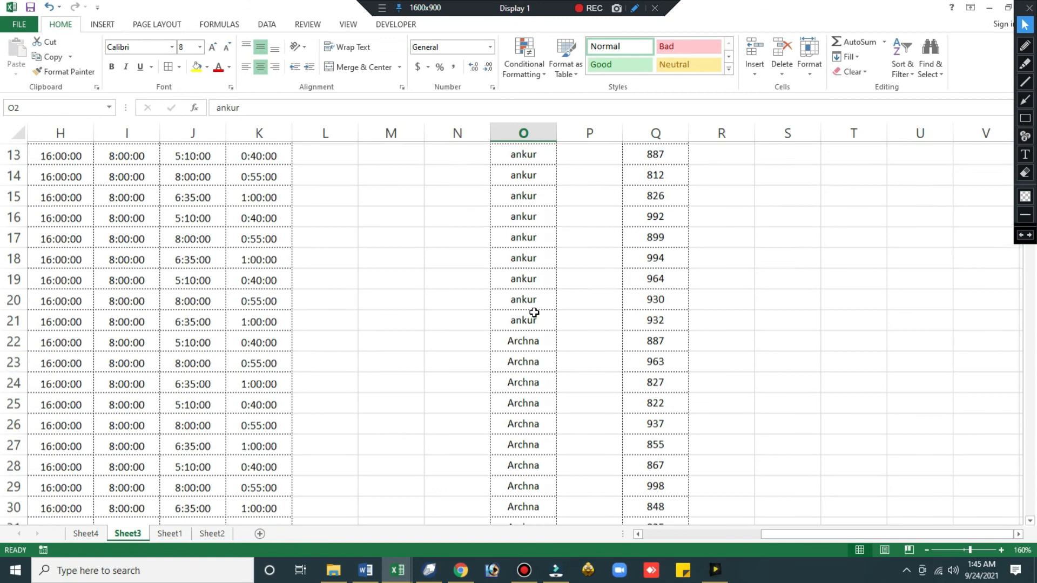
left_click(908, 65)
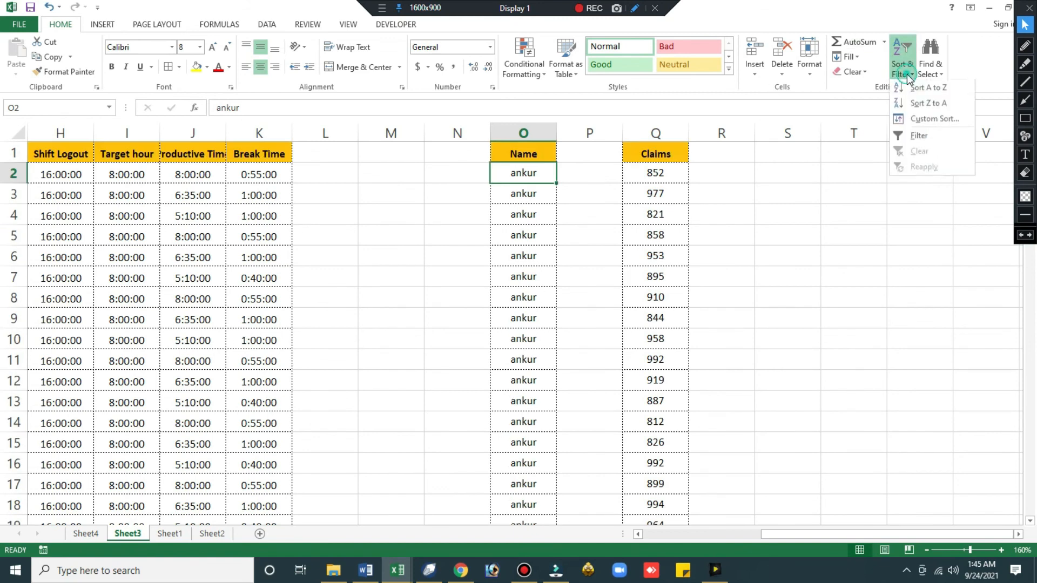
left_click(920, 105)
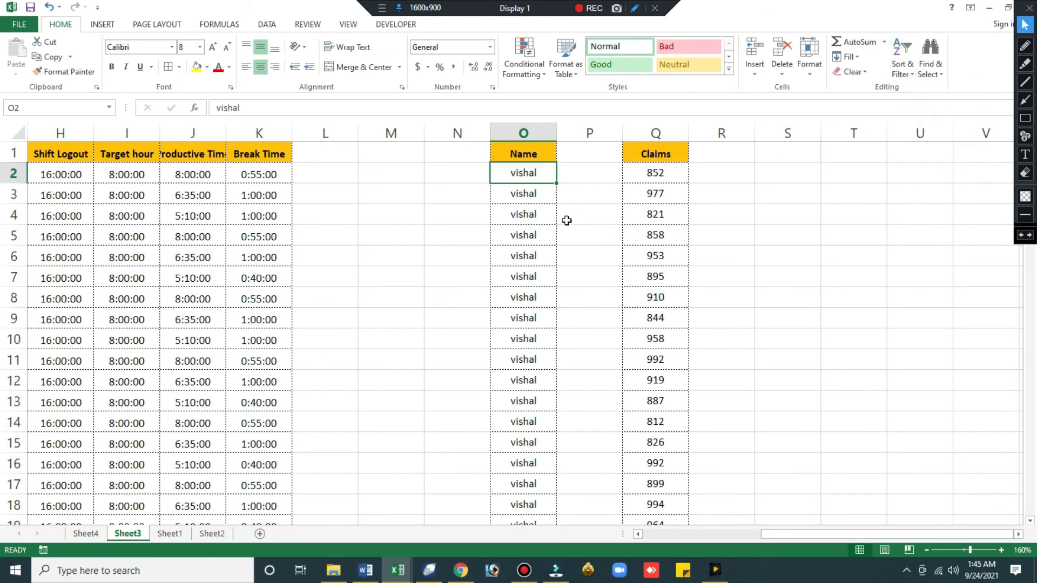
Sort the Claims list in column Q from smallest to largest and look through the values
left_click(657, 175)
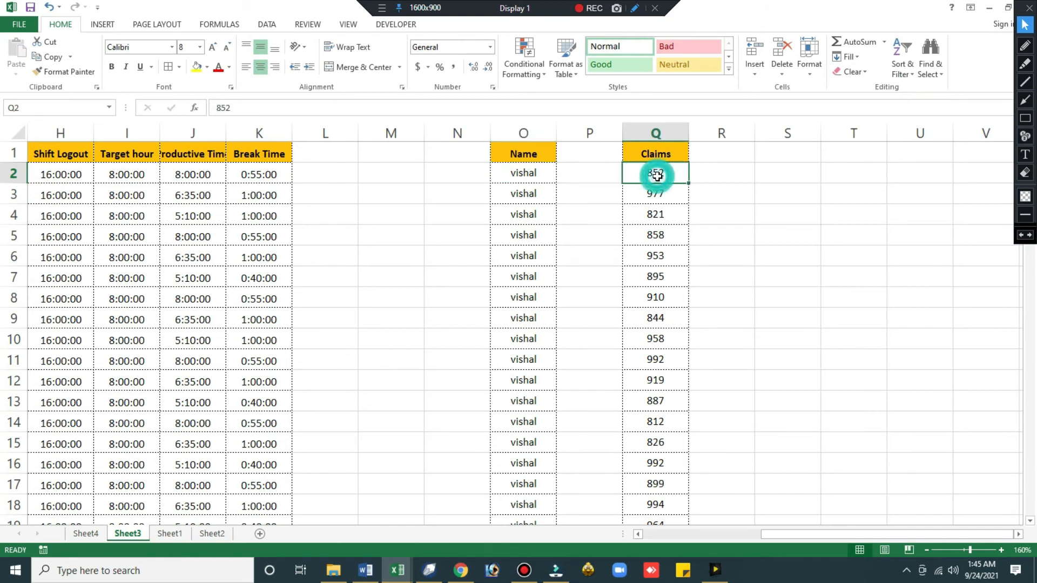
left_click(909, 73)
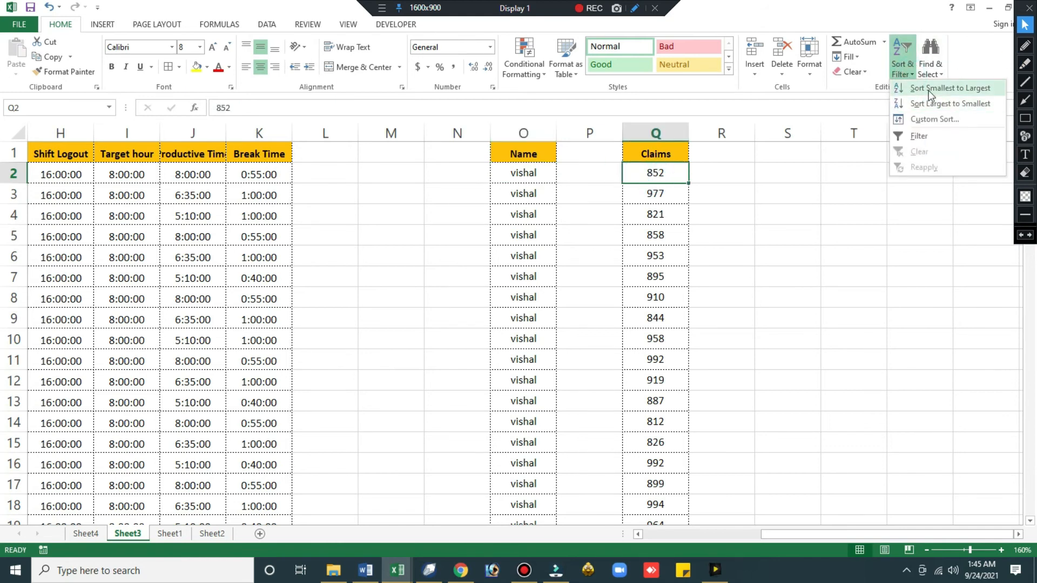
left_click(929, 90)
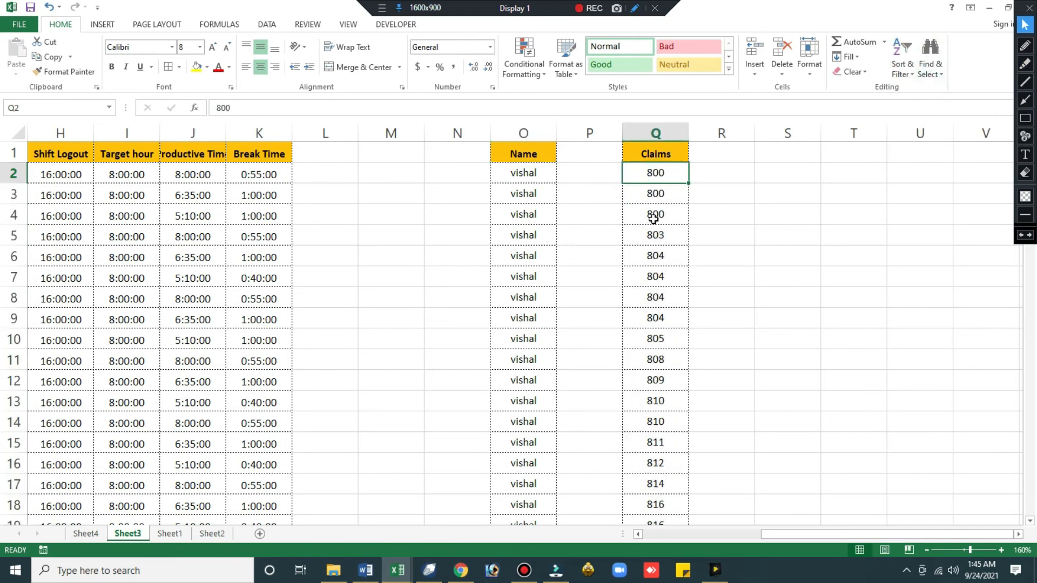
scroll(704, 318, "down", 6)
scroll(704, 318, "down", 14)
scroll(704, 318, "up", 20)
Sort the Claims list in column Q from largest to smallest
left_click(674, 178)
left_click(903, 75)
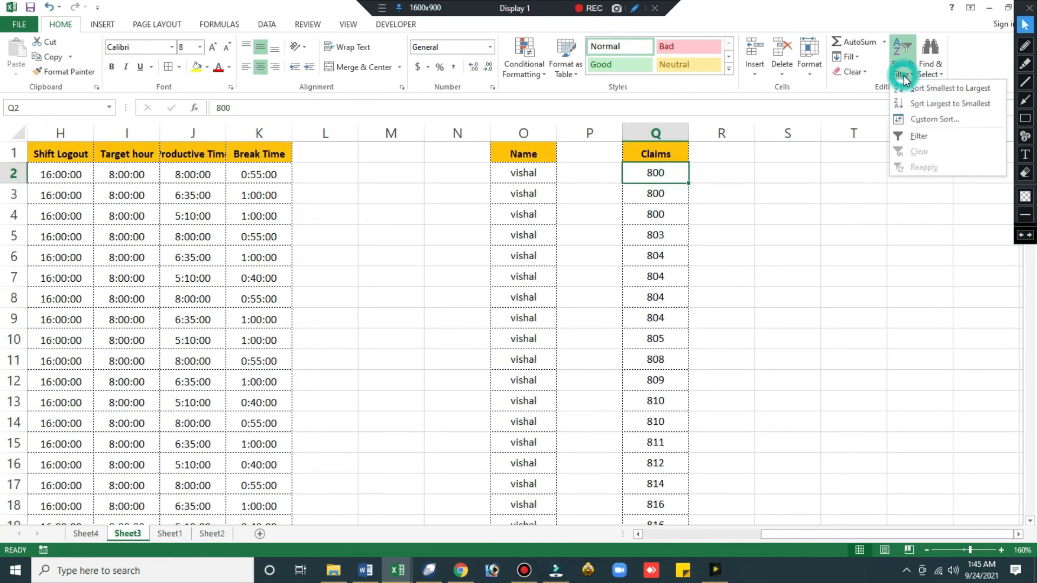
left_click(915, 106)
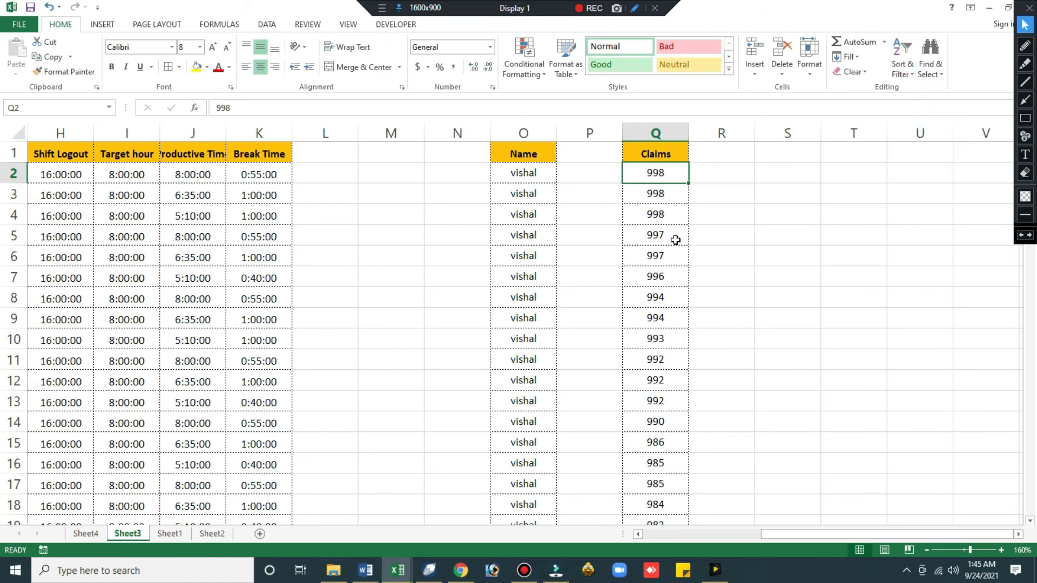
left_click(460, 209)
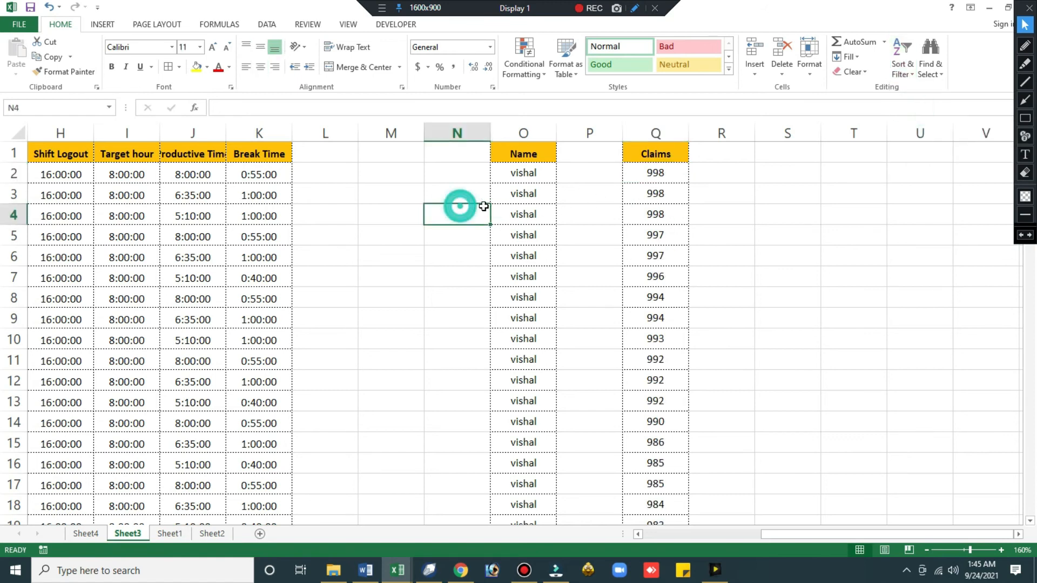
key("Up")
key("ctrl+Left")
key("ctrl+Left")
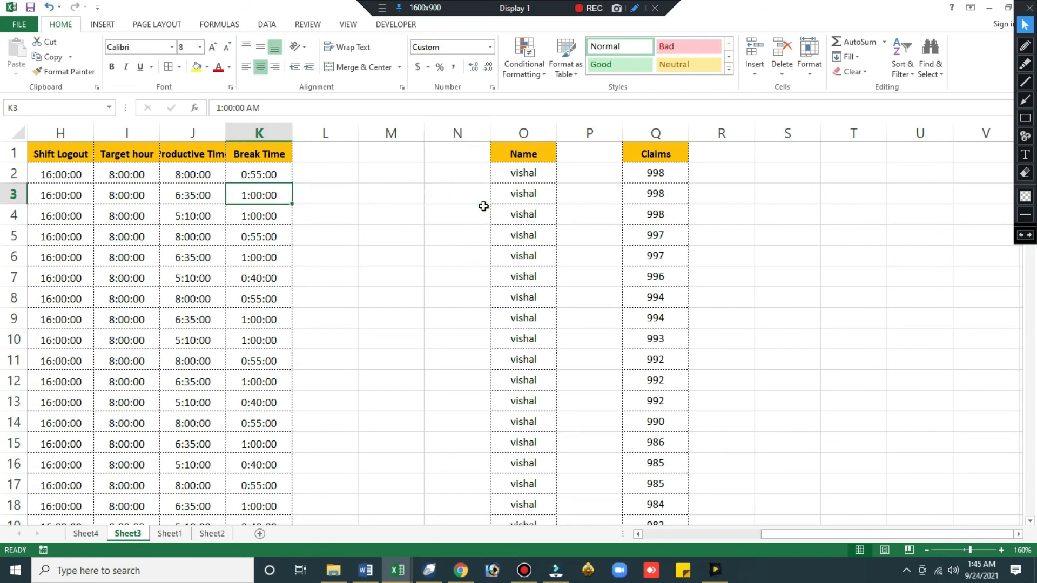
key("ctrl+Up")
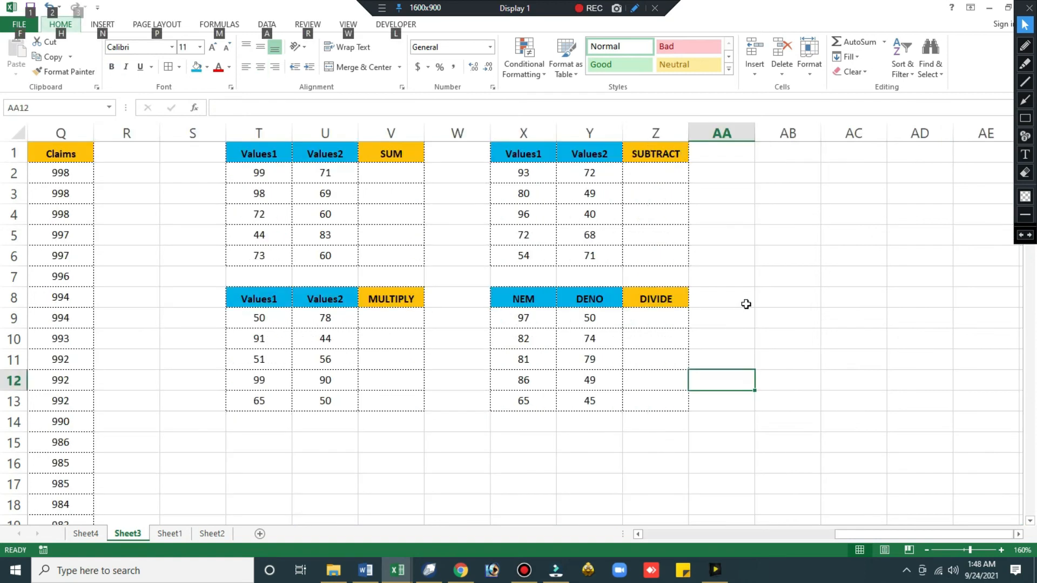
Examine the Values1 and Values2 entries of the SUM table in columns T and U
left_click(745, 303)
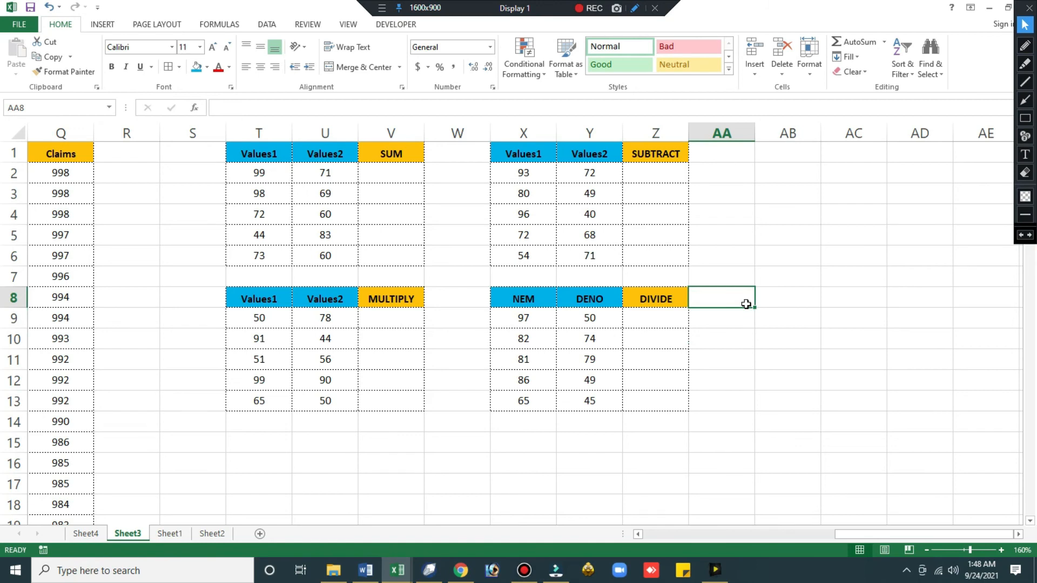
left_click(253, 173)
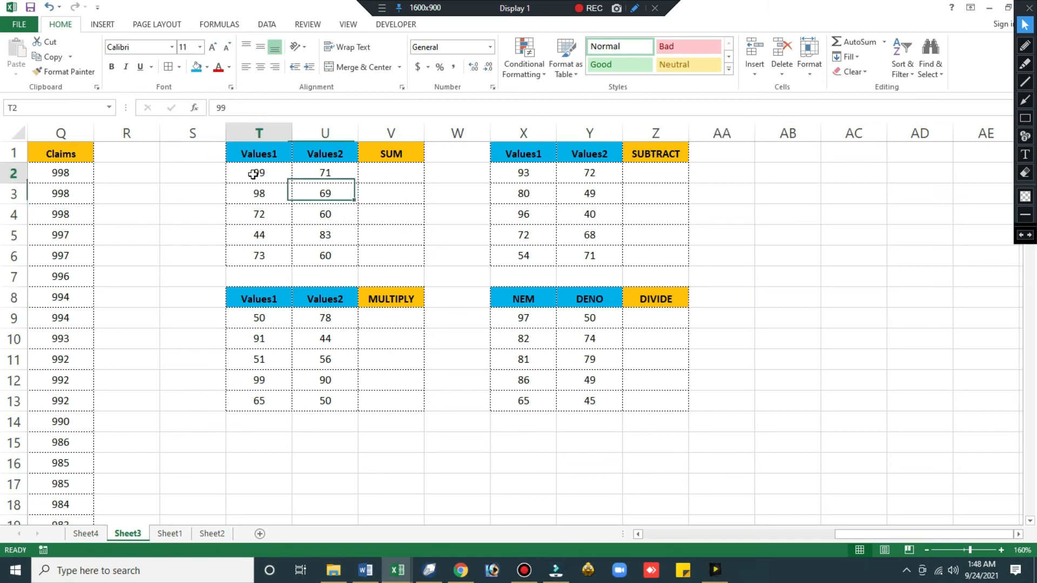
left_click(324, 171)
left_click(278, 201)
left_click(328, 186)
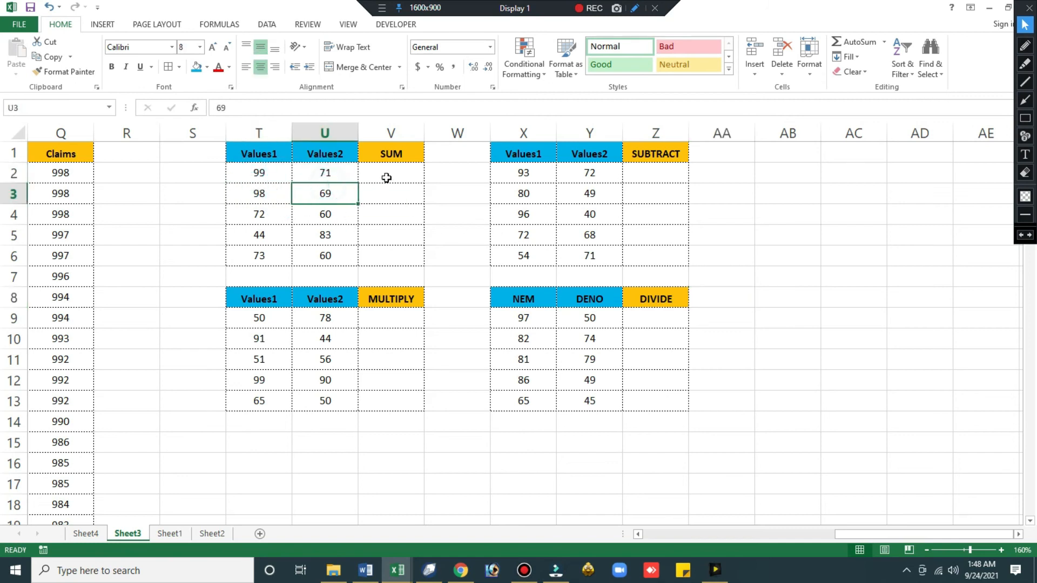
left_click(327, 169)
left_click(259, 171)
left_click(308, 173)
Enter the formula =T2+U2 in cell V2 of the SUM column
left_click(384, 174)
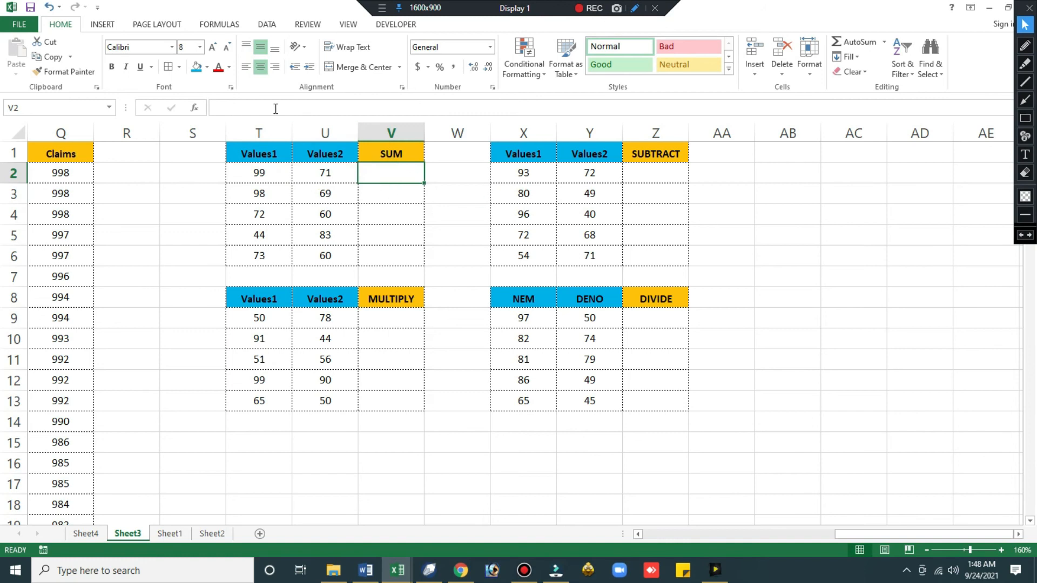
left_click(230, 105)
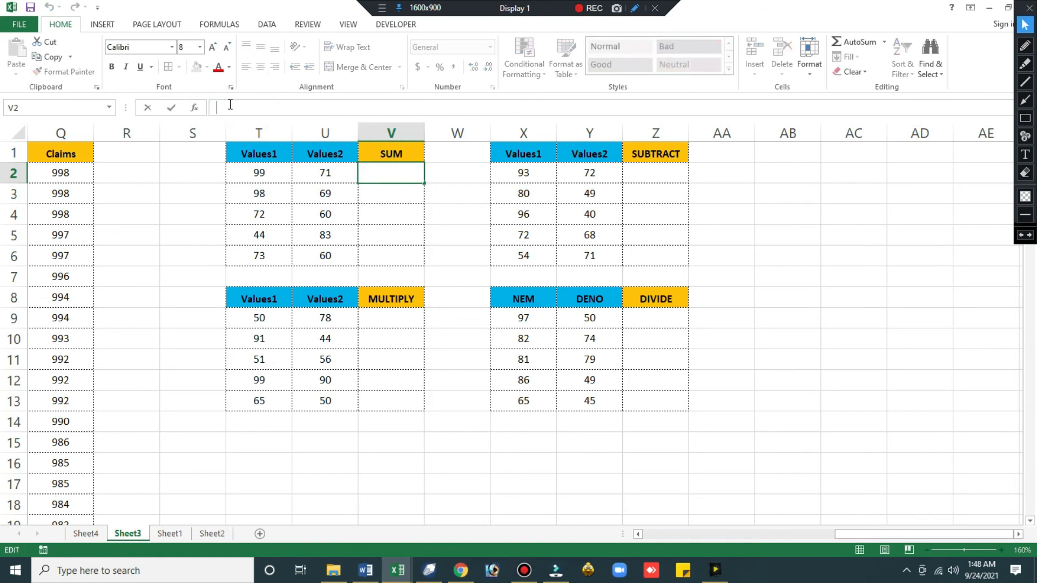
left_click(243, 104)
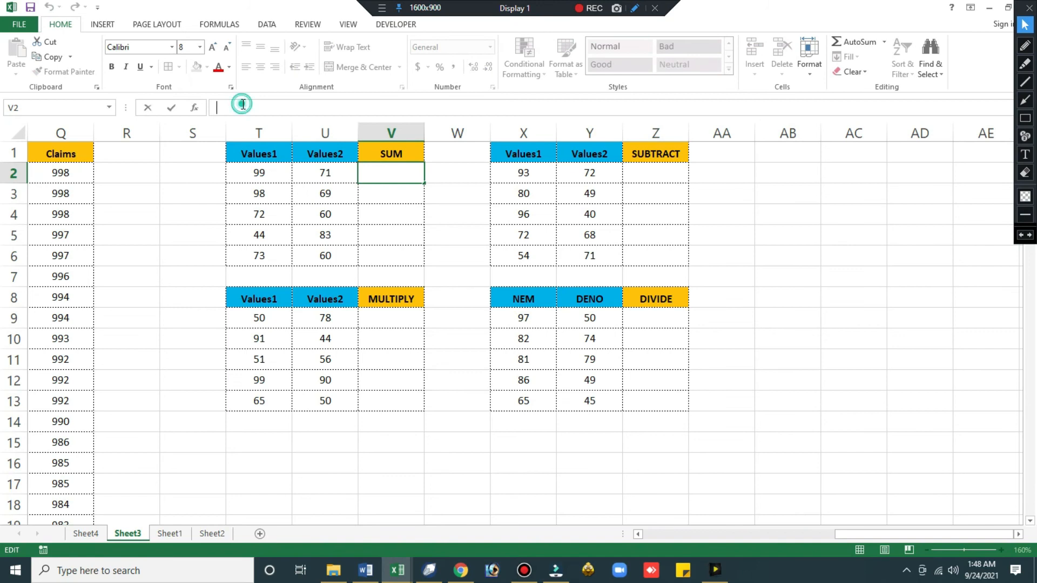
double_click(402, 175)
type("=")
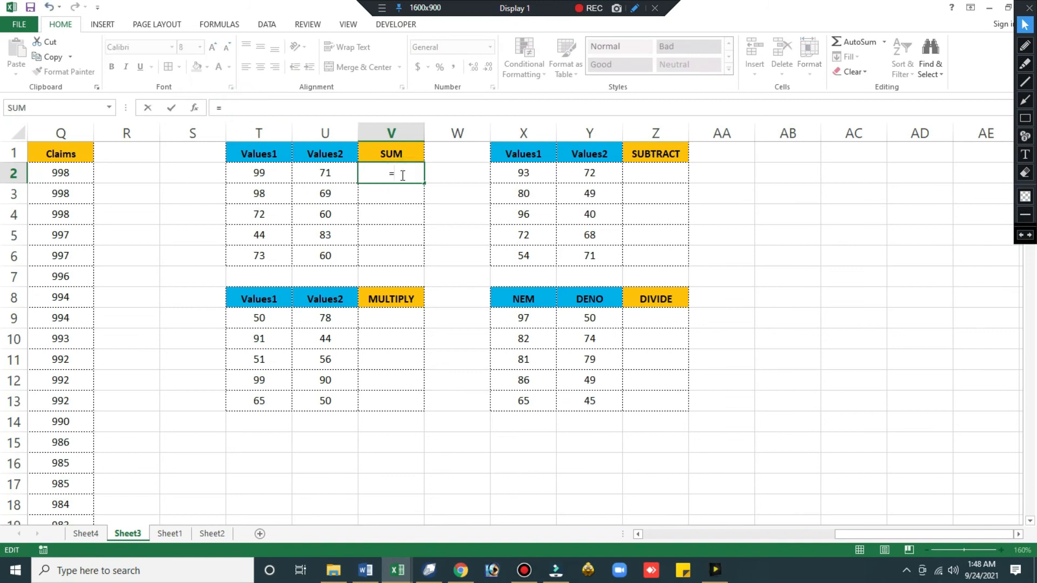
left_click(266, 175)
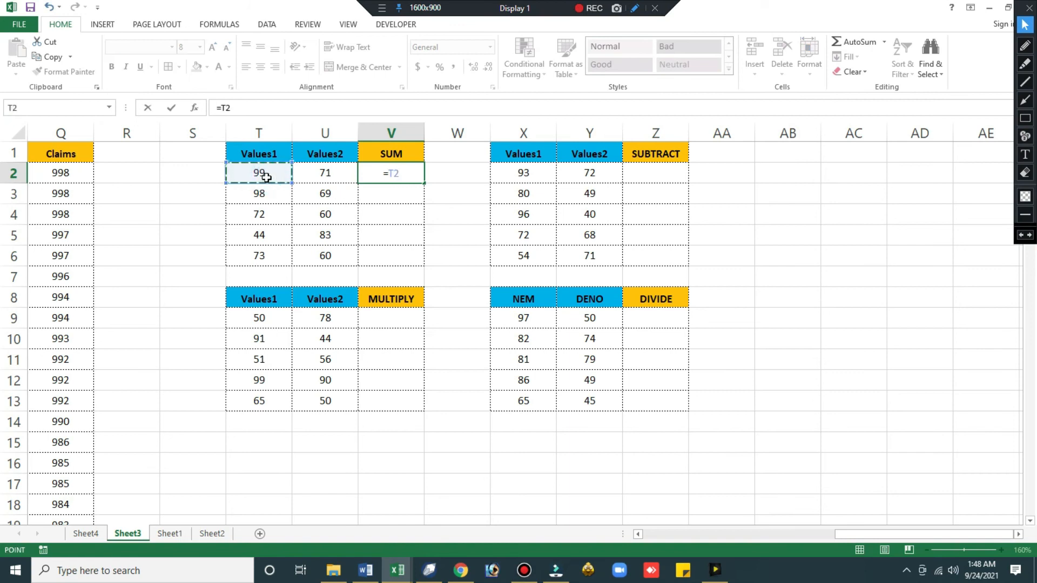
type("+")
left_click(323, 174)
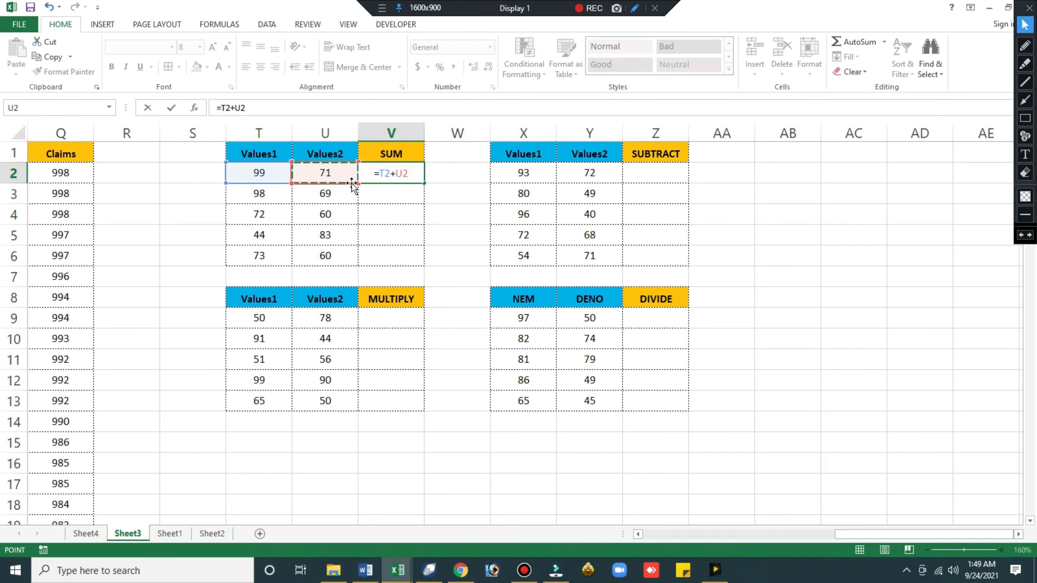
key("Return")
Copy the V2 formula into V3:V6 and undo the paste
left_click(412, 175)
key("ctrl+c")
left_click_drag(400, 193, 400, 257)
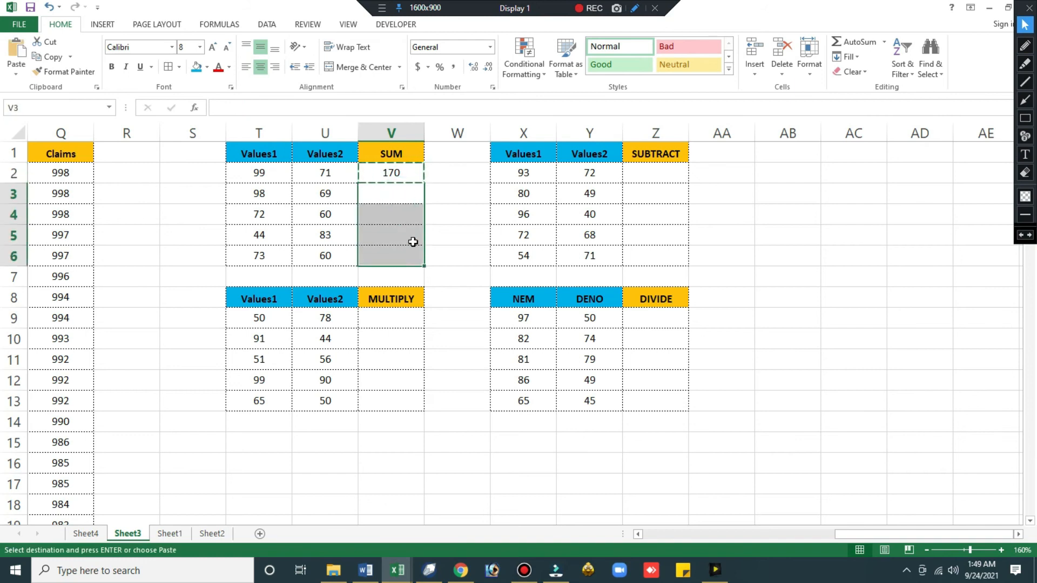
key("ctrl+v")
key("ctrl+z")
left_click(406, 207)
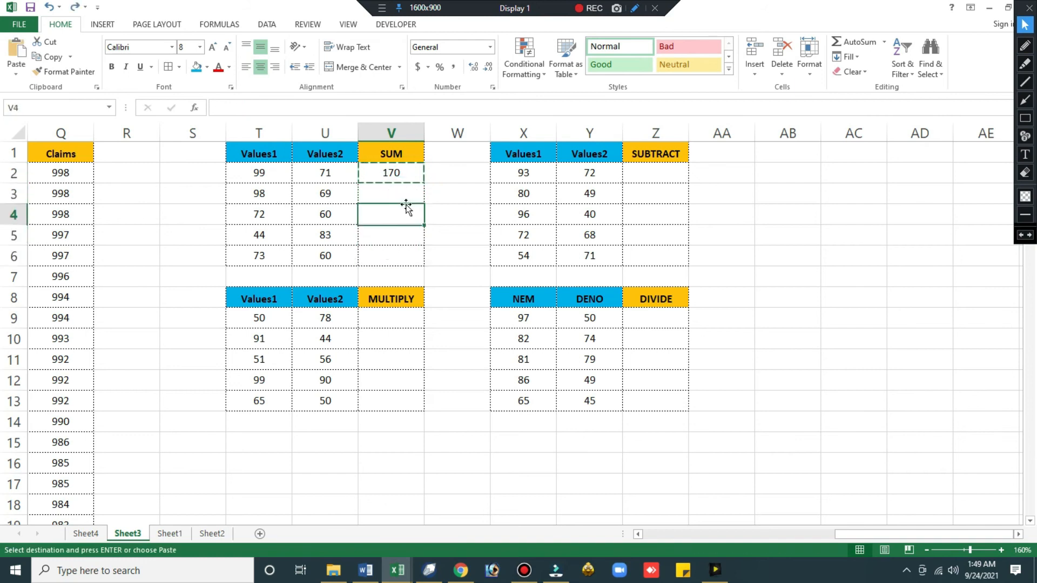
Cancel the pending copy, fill the V2 sum formula down to V6 and check the formula in V3
left_click(414, 174)
key("Escape")
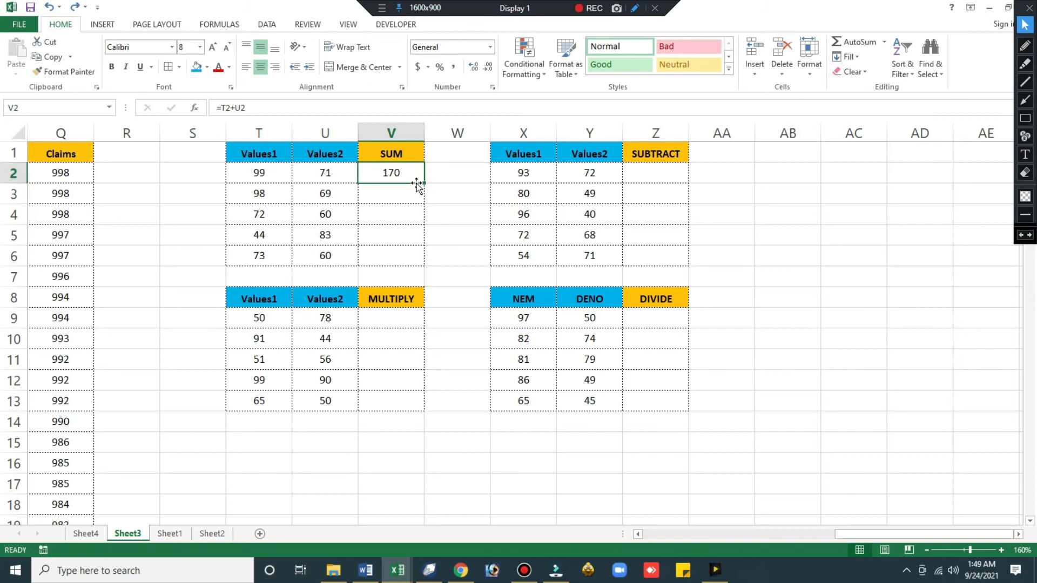
left_click_drag(426, 183, 427, 266)
left_click(392, 193)
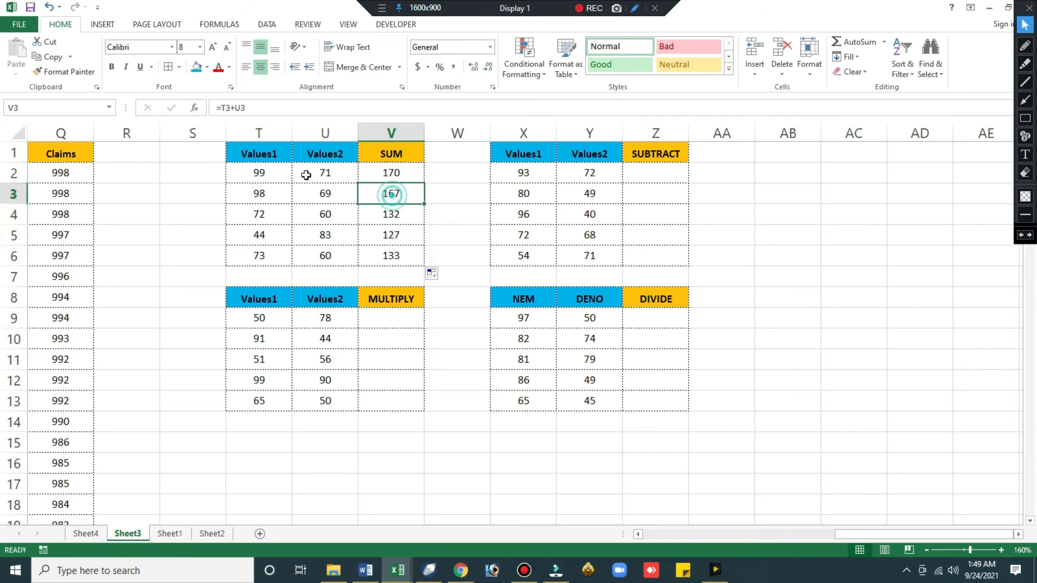
Enter =X2-Y2 in cell Z2 of the SUBTRACT column and fill the formula down to Z6
left_click(639, 176)
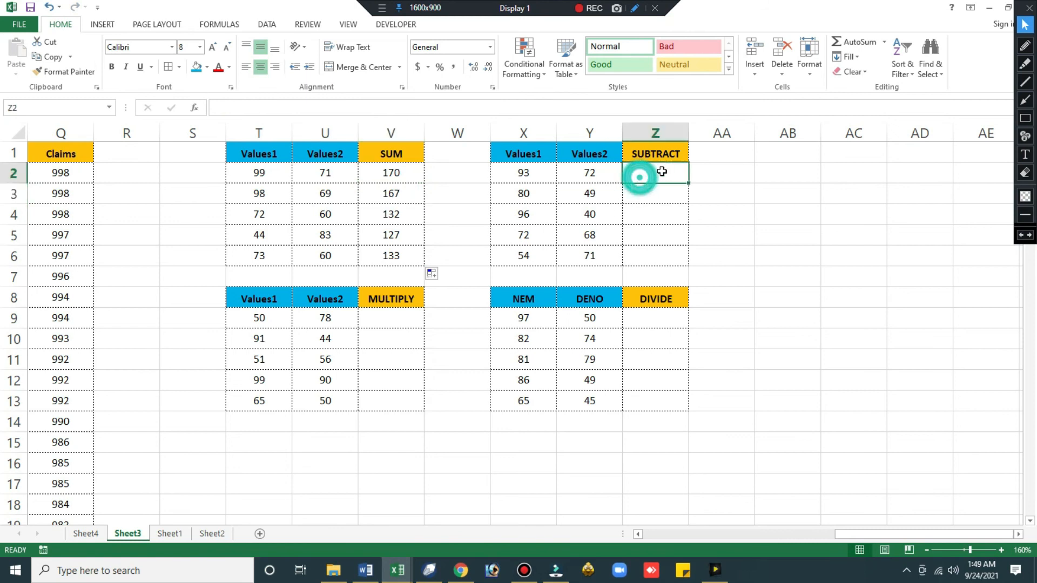
type("=")
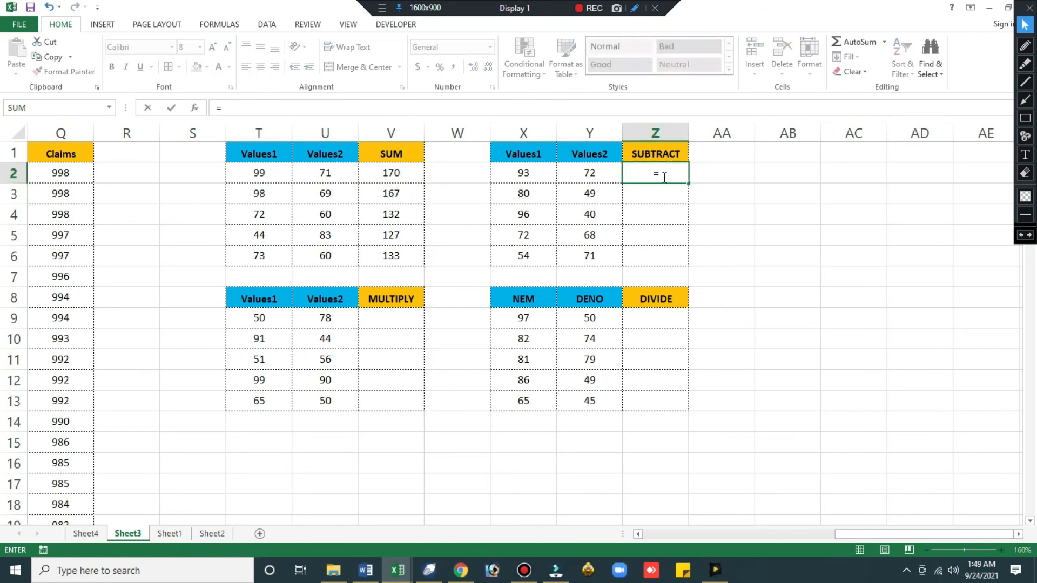
left_click(542, 174)
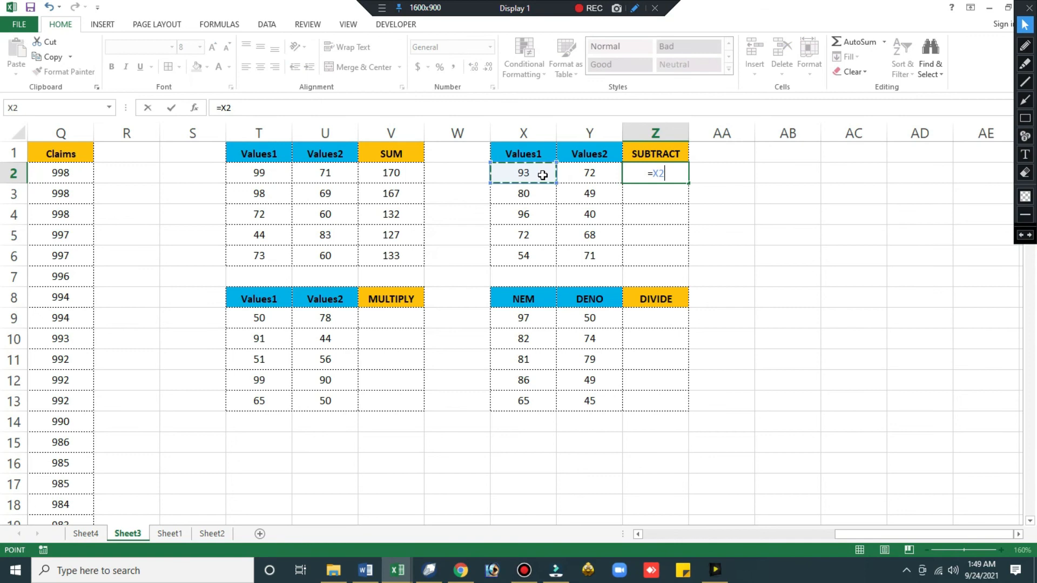
type("-")
left_click(603, 175)
key("Return")
left_click(655, 173)
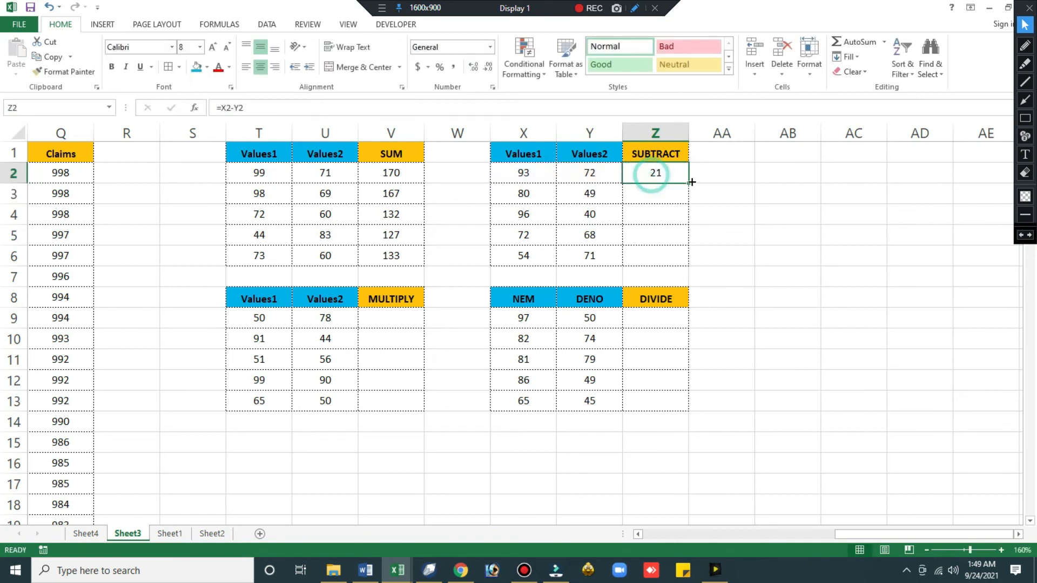
left_click_drag(690, 183, 686, 258)
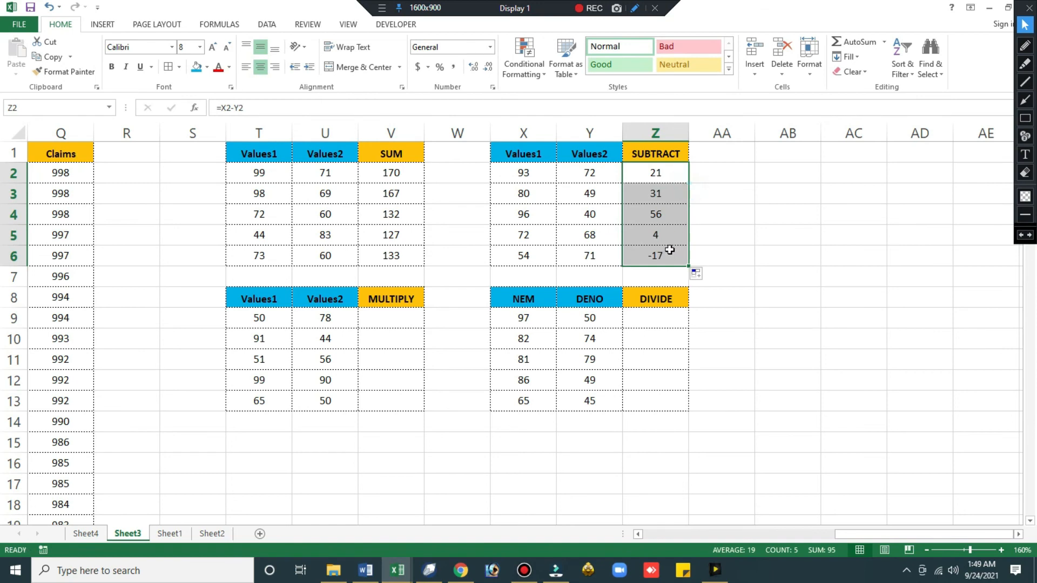
left_click(670, 250)
Enter =T9*U9 in cell V9 and fill the formula down the MULTIPLY column
left_click(410, 317)
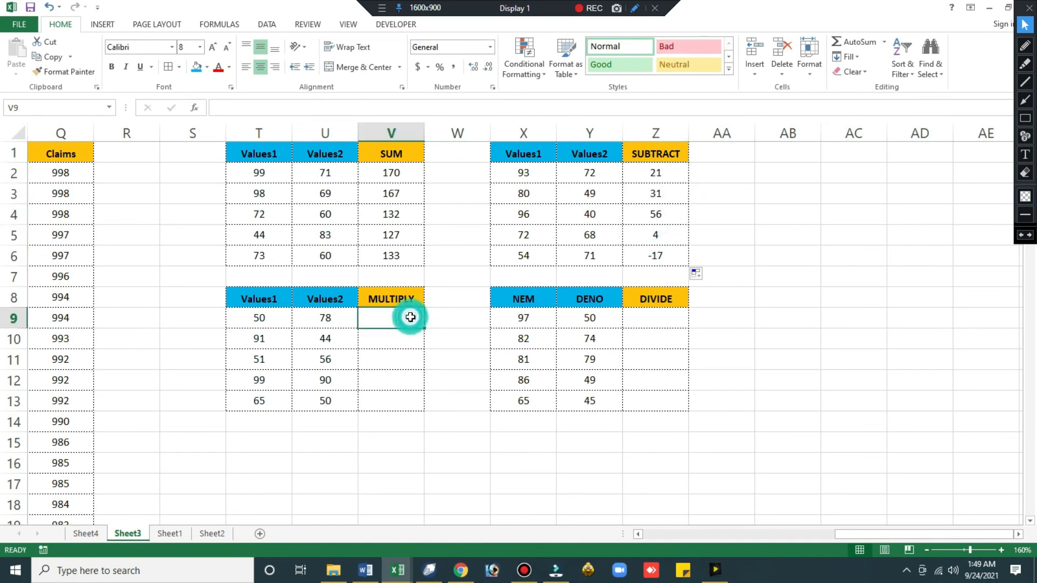
type("=")
left_click(266, 322)
type("*")
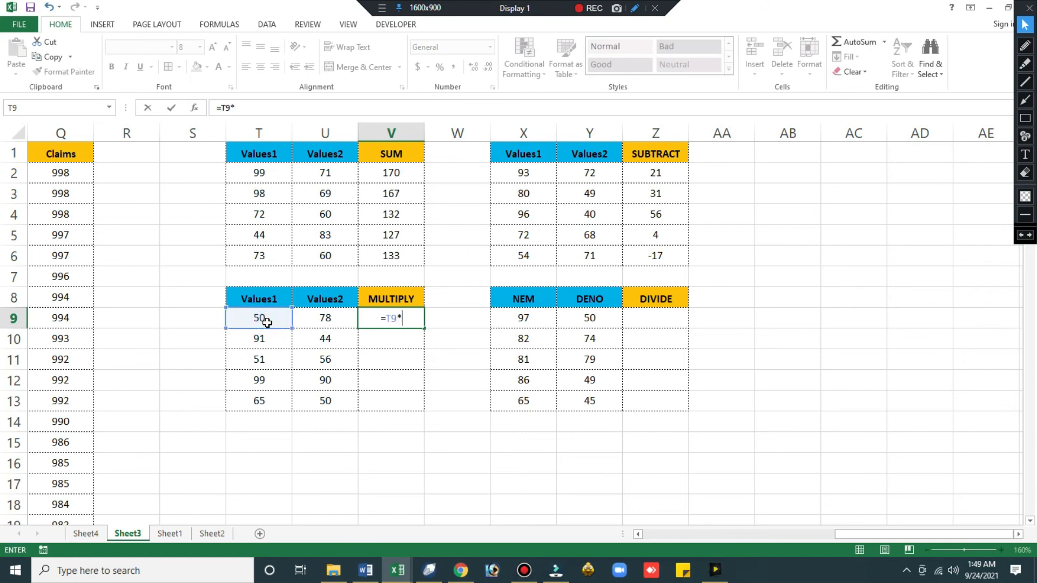
left_click(336, 321)
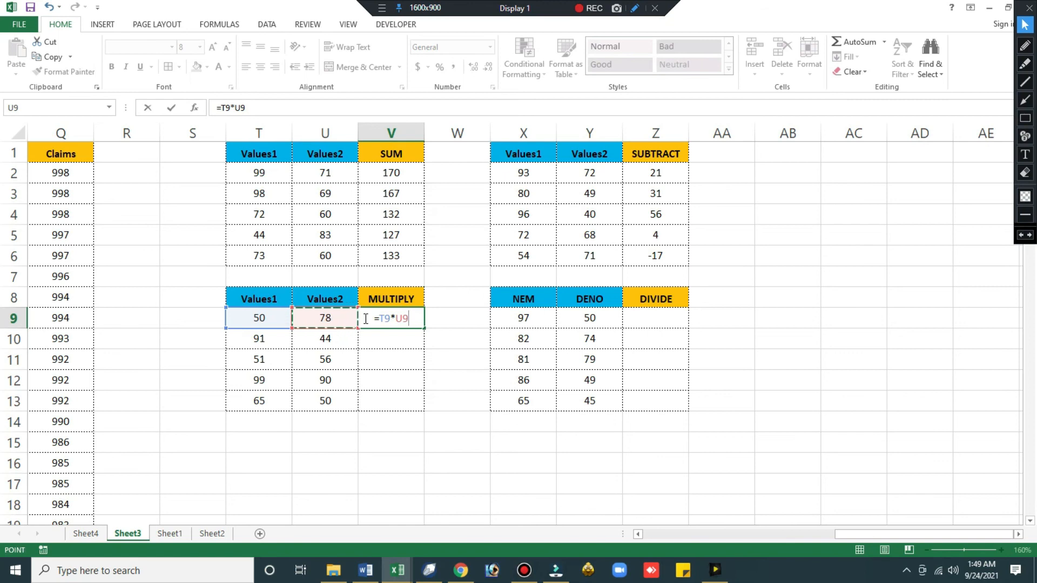
key("Return")
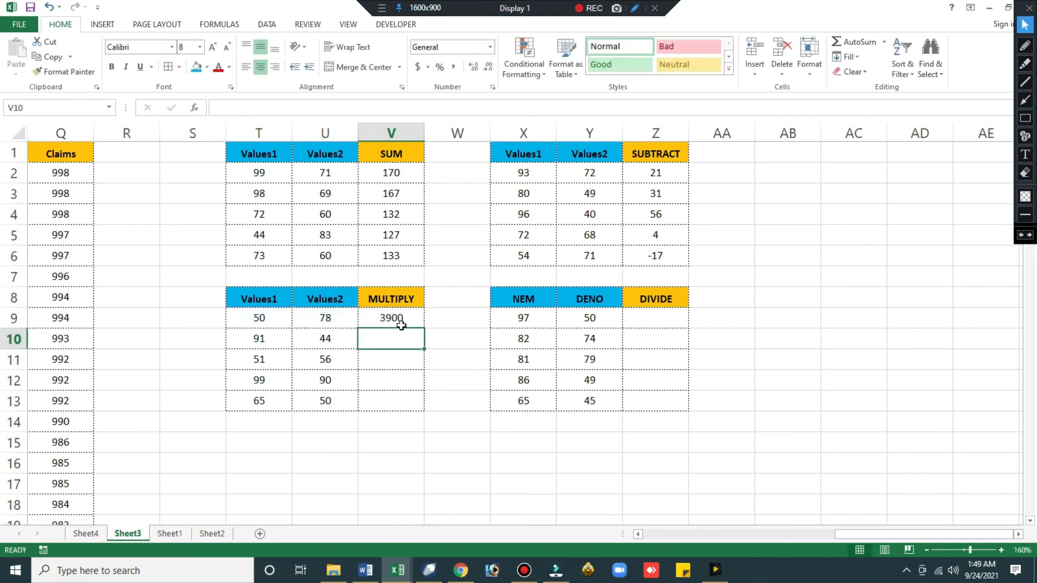
left_click(401, 324)
double_click(424, 330)
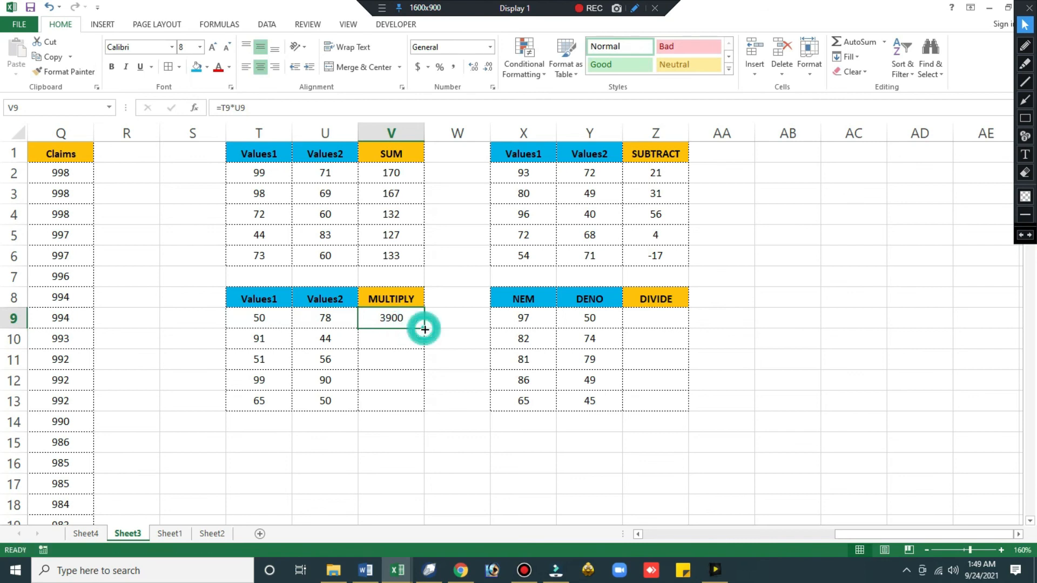
Enter =X9/Y9 in cell Z9 of the DIVIDE column and fill the formula down to Z13
left_click(442, 331)
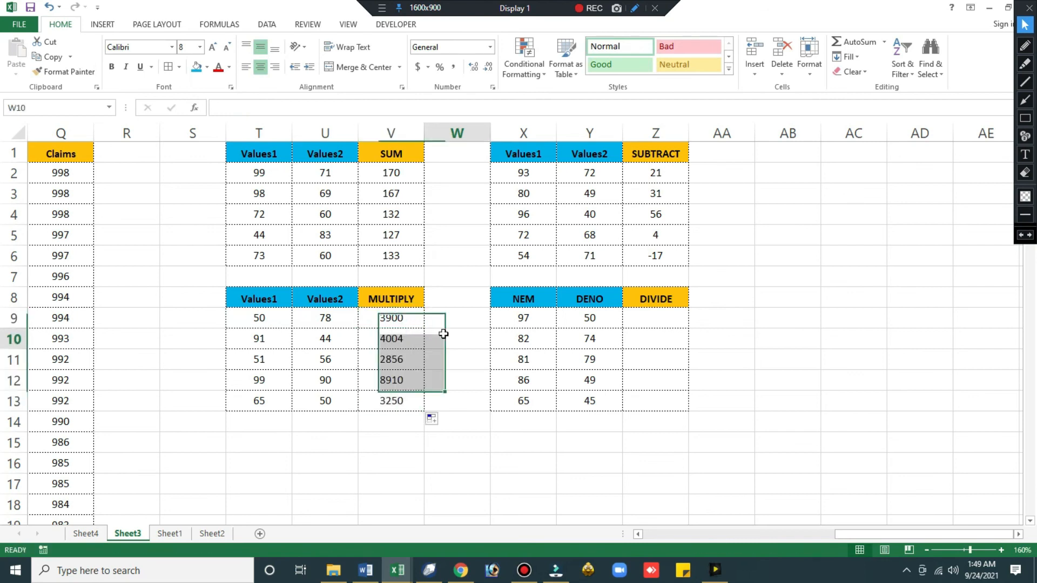
left_click(669, 317)
type("=")
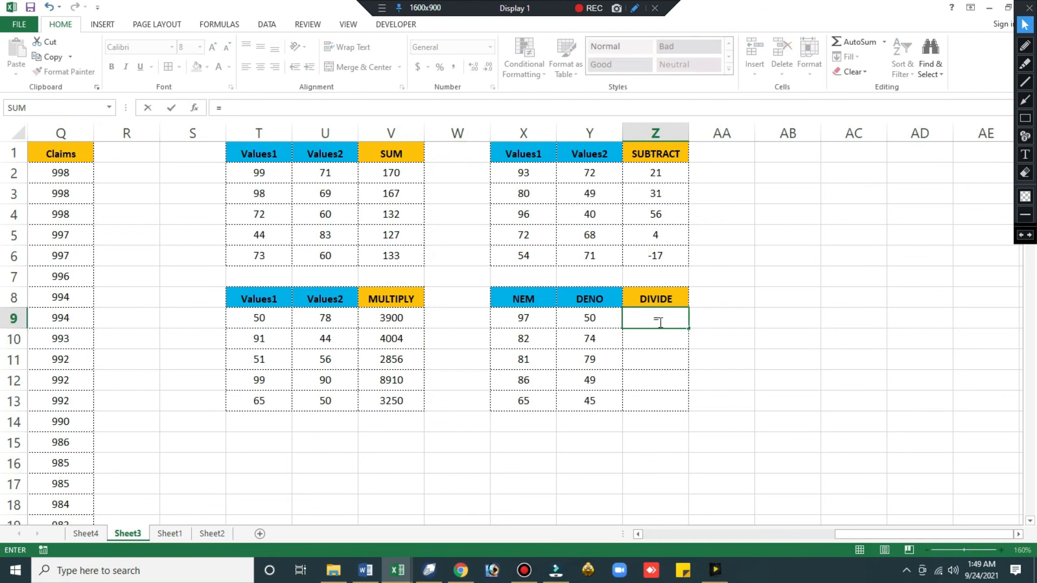
left_click(529, 322)
type("/")
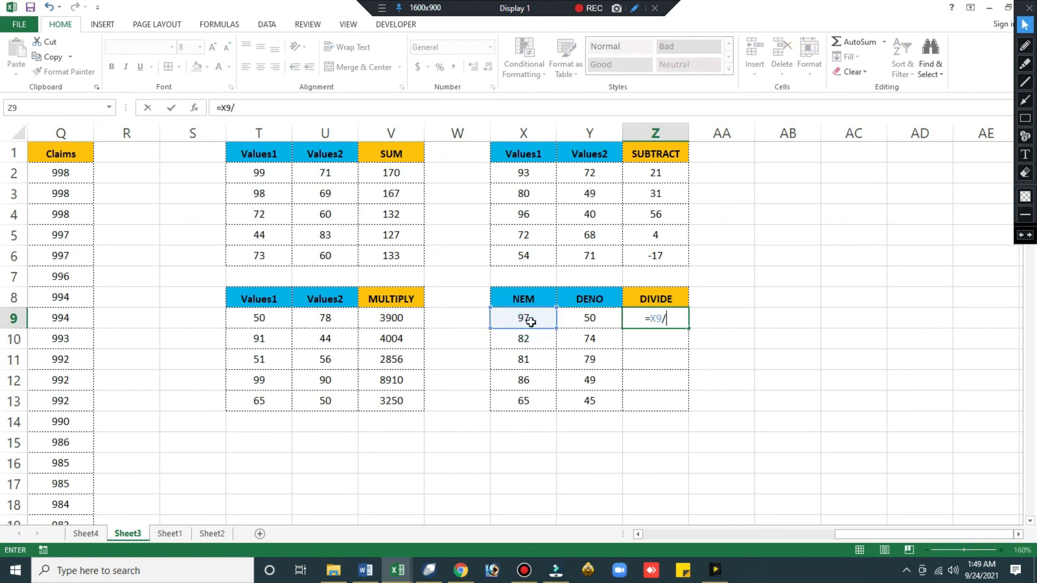
left_click(582, 320)
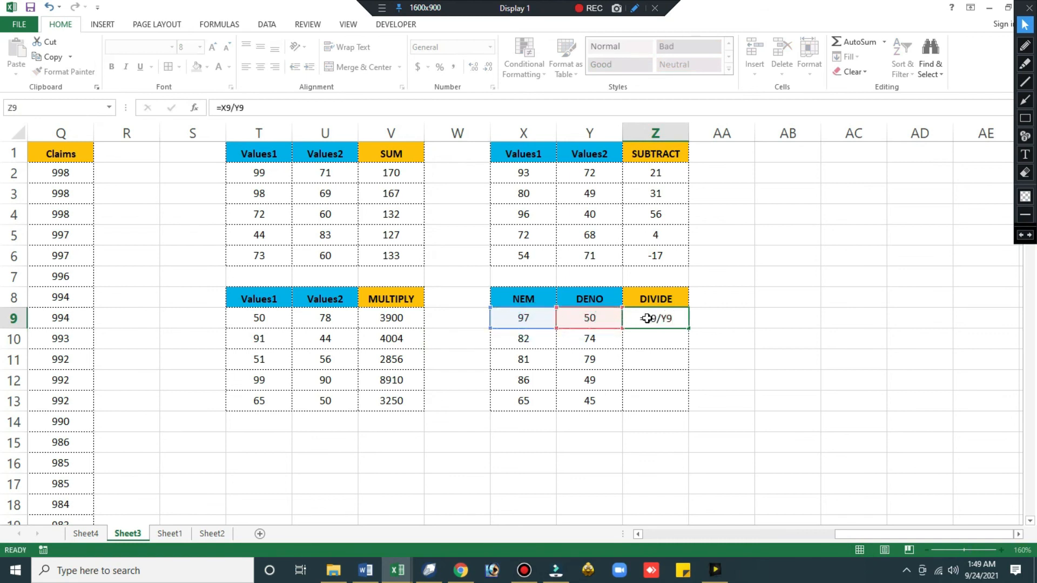
key("Return")
left_click(657, 319)
left_click_drag(688, 331, 688, 405)
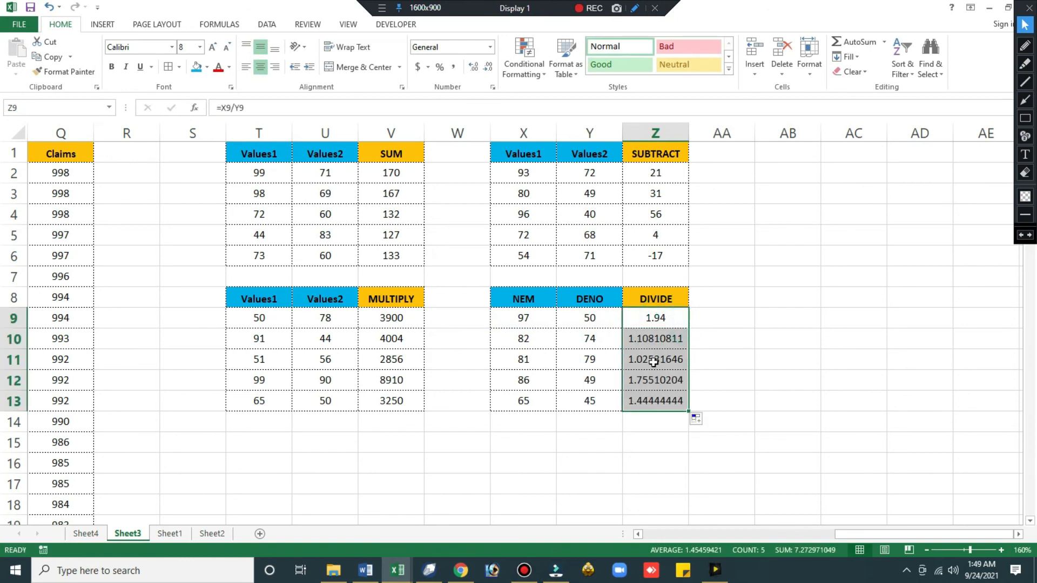
Format the DIVIDE results in Z9:Z13 to show two decimal places
left_click(488, 67)
left_click(488, 66)
left_click(472, 67)
left_click(473, 67)
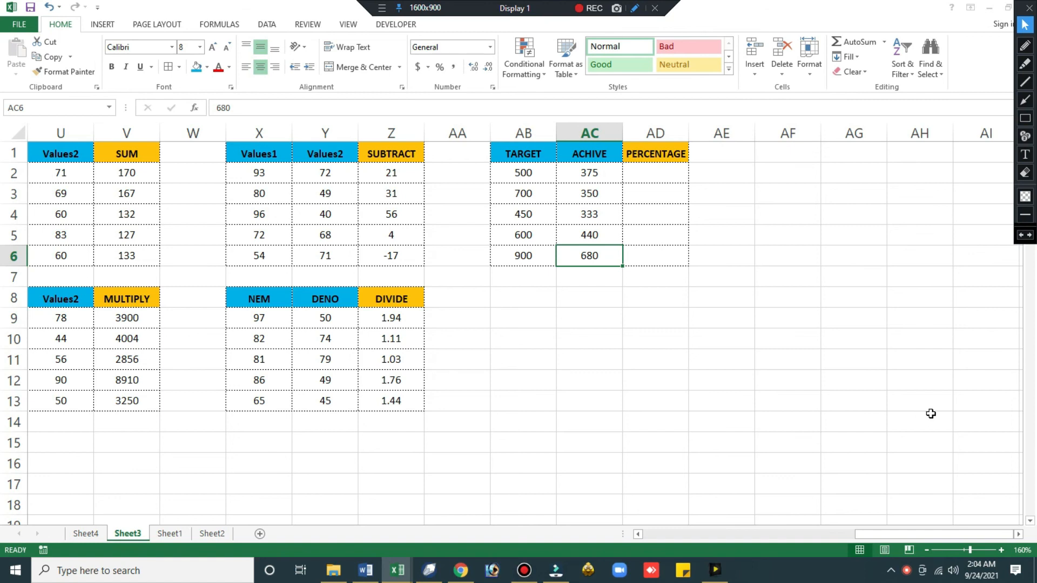
Widen column AD slightly to fit the PERCENTAGE header and check the first TARGET and ACHIVE values
left_click_drag(689, 133, 693, 133)
left_click(662, 173)
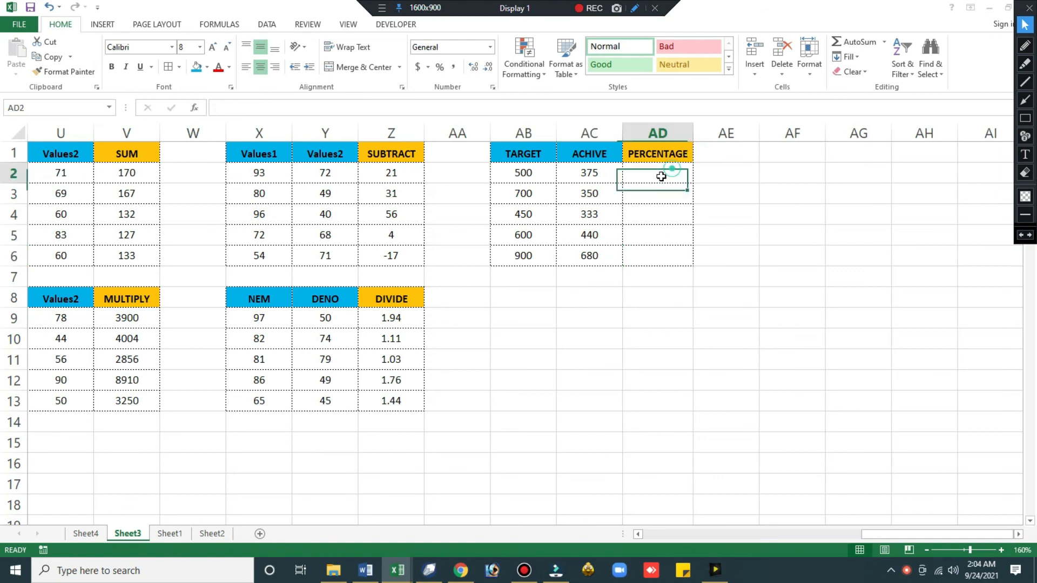
left_click(528, 178)
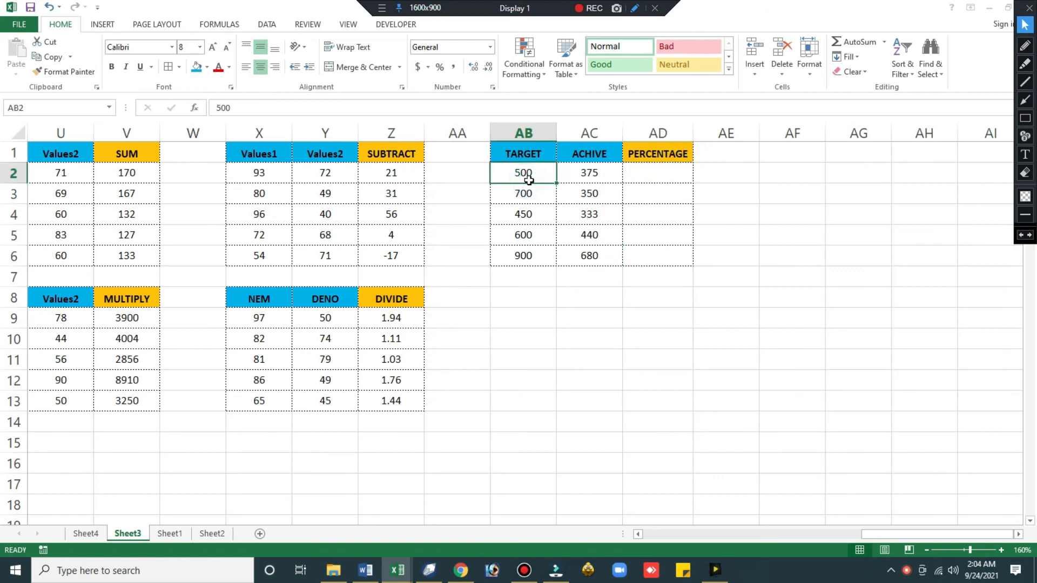
left_click(594, 171)
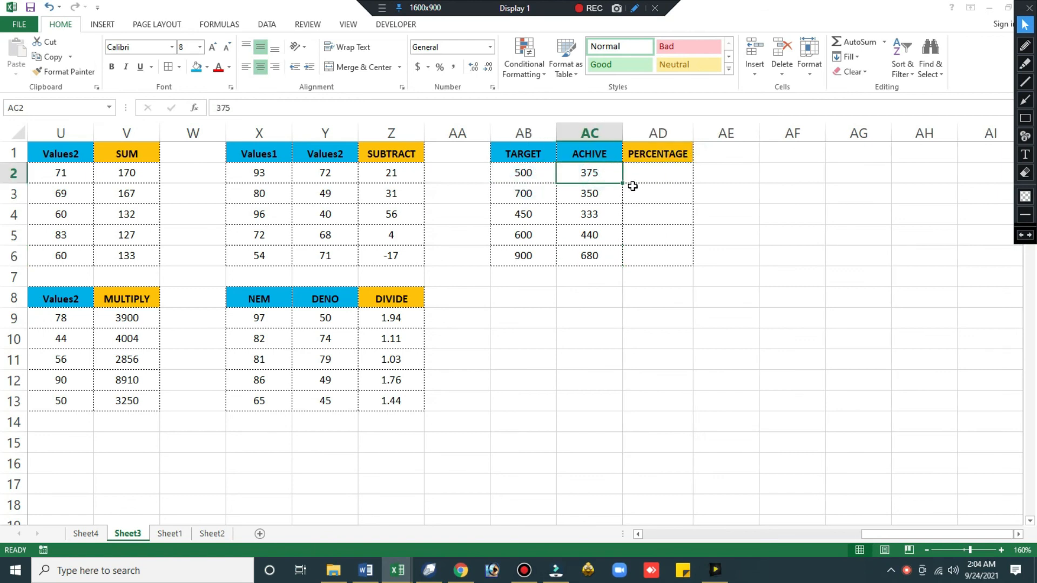
Enter =AC2/AB2*100 in cell AD2 of the PERCENTAGE column and fill the formula down to AD6
left_click(664, 173)
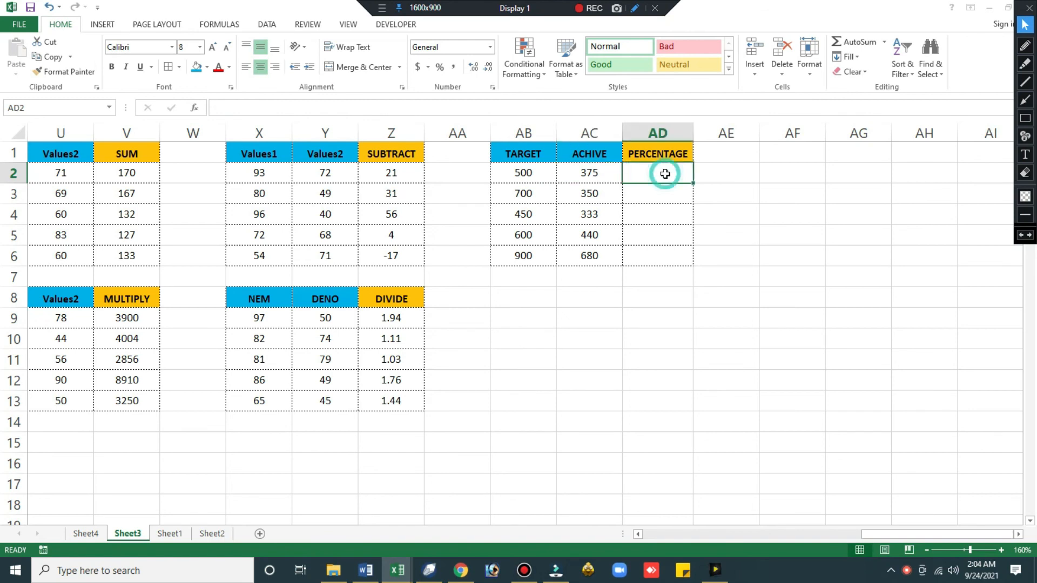
type("=")
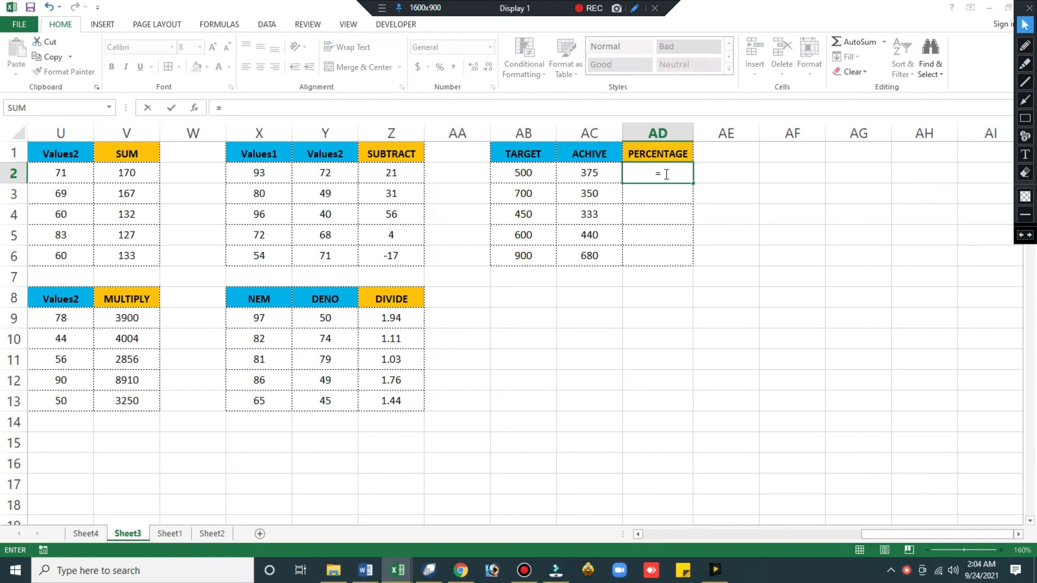
left_click(592, 166)
type("/")
left_click(524, 171)
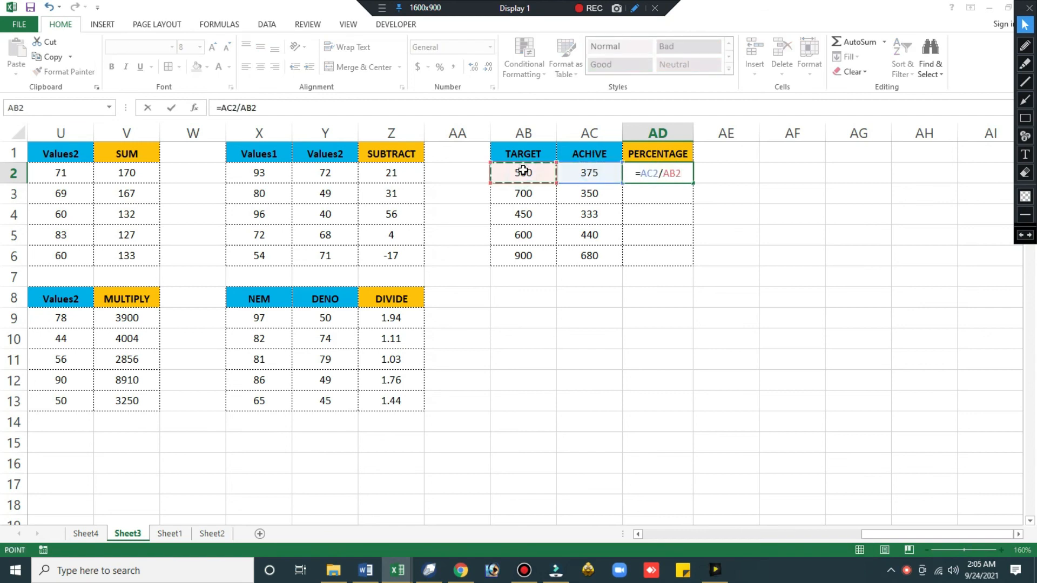
type("*100")
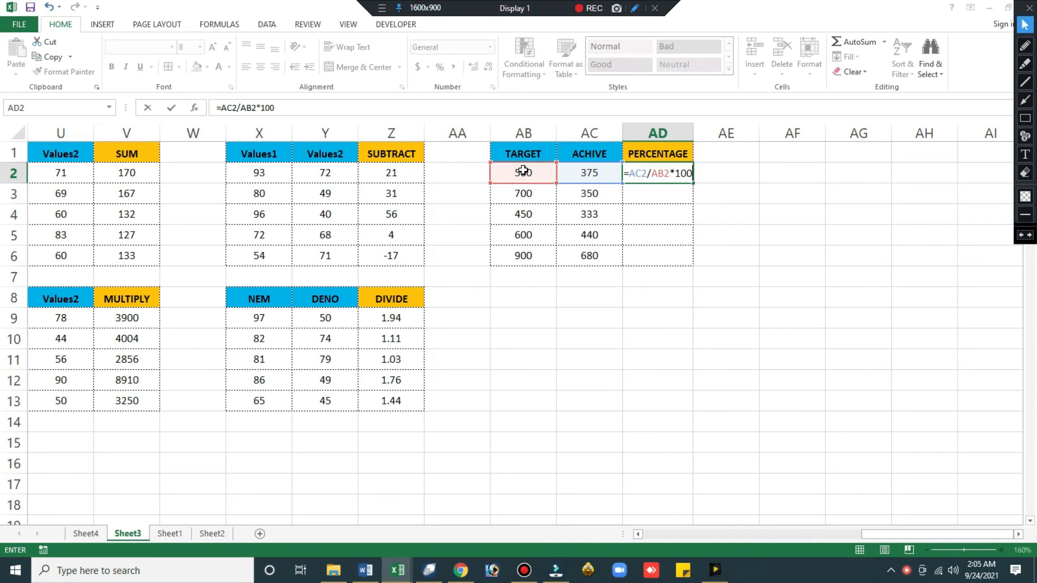
key("Return")
key("Up")
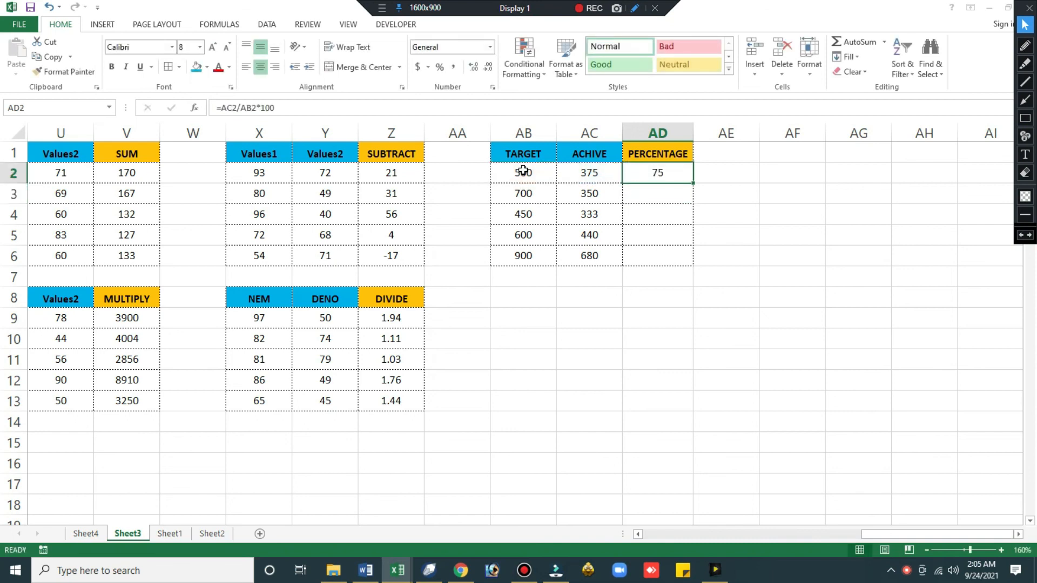
left_click_drag(670, 174, 665, 253)
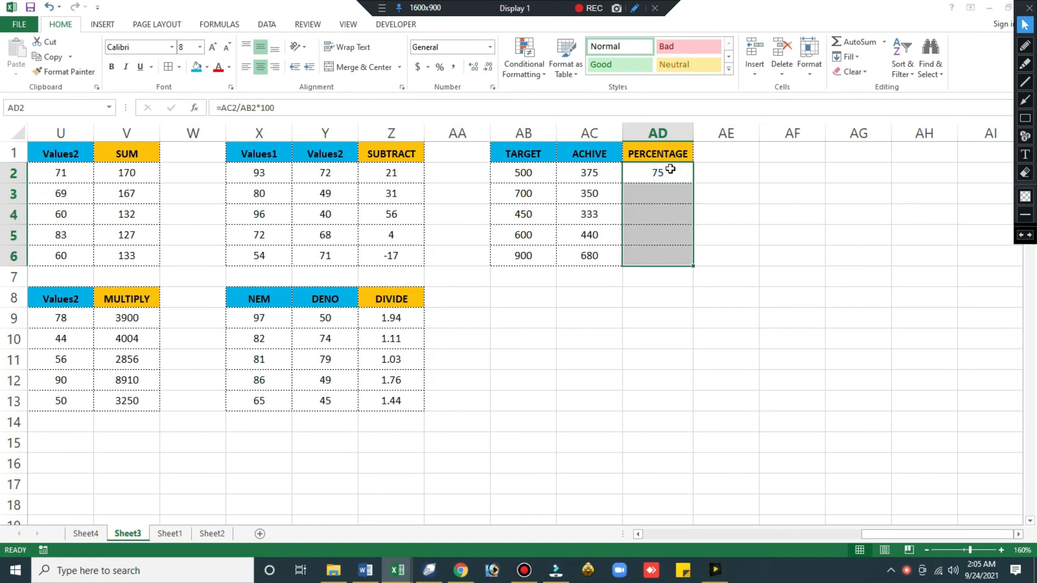
key("ctrl+d")
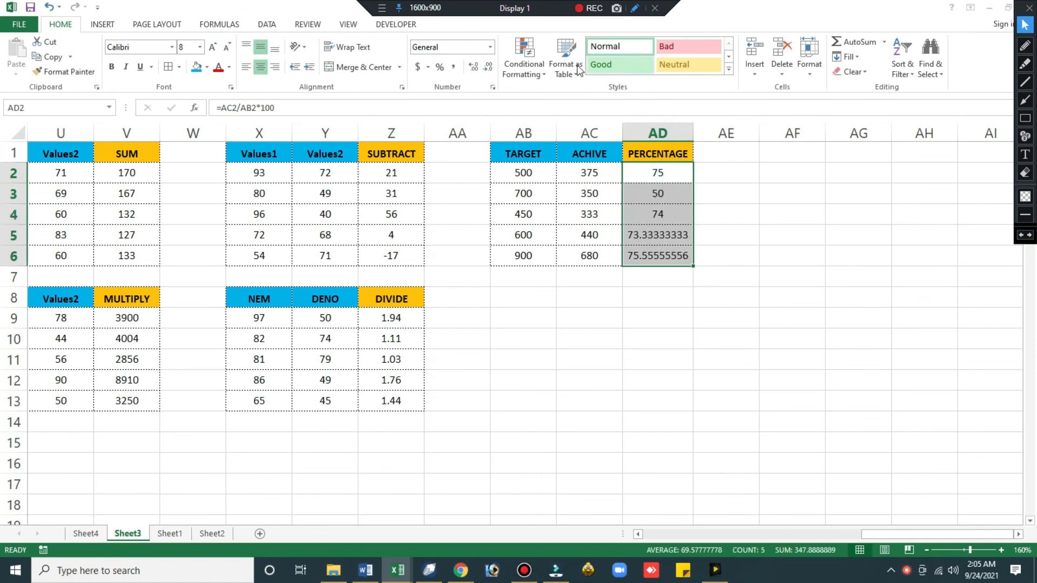
Reduce the PERCENTAGE values in AD2:AD6 to whole numbers without decimal places
left_click(489, 67)
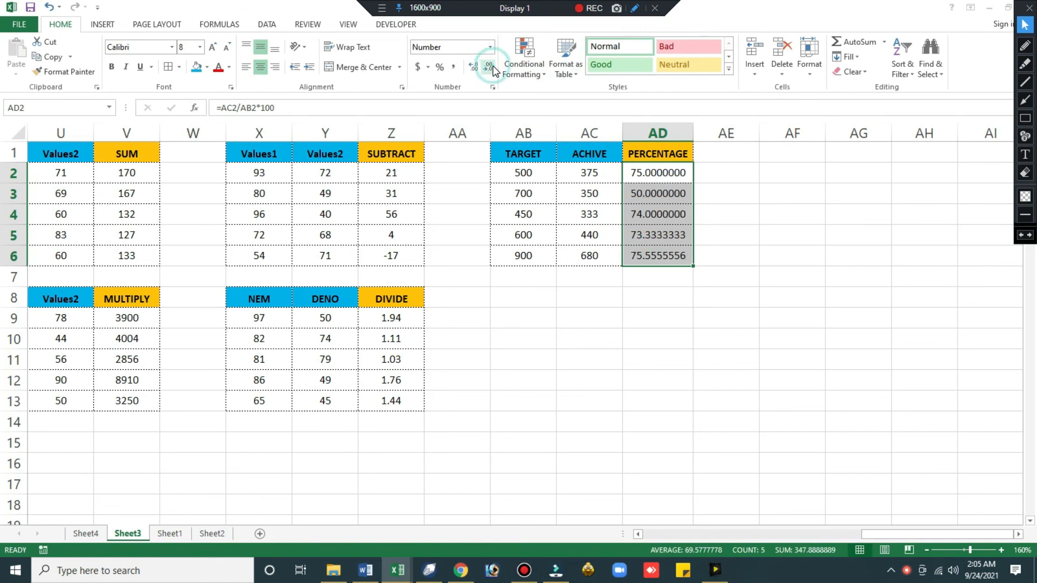
left_click(488, 67)
left_click(489, 67)
left_click(488, 67)
left_click(489, 67)
left_click(488, 67)
left_click(488, 67)
left_click(489, 67)
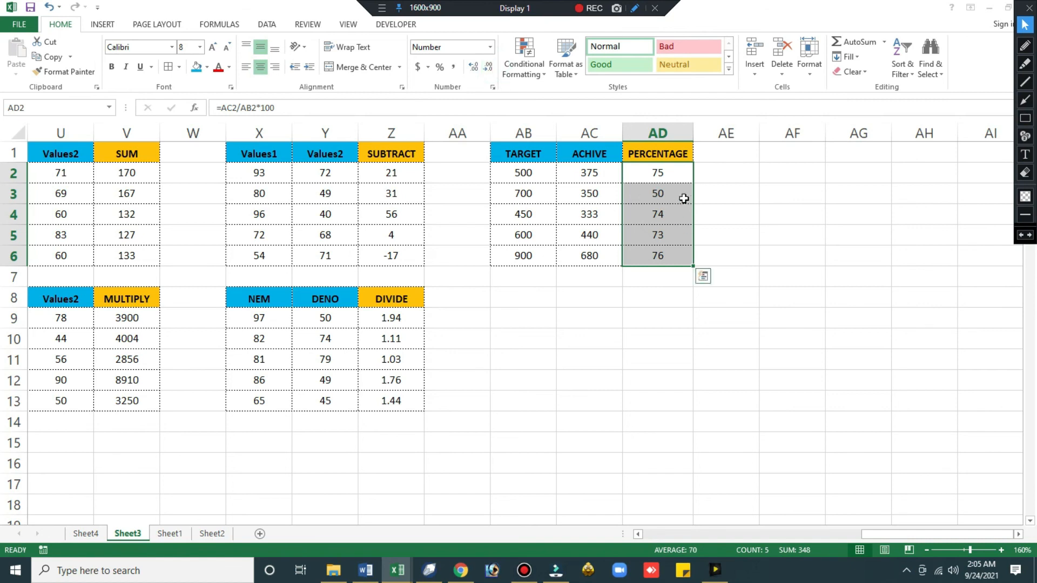
left_click(701, 215)
Try the percent style on AD2:AD6 and switch the cells back to a number format with two decimals
left_click_drag(665, 171, 667, 251)
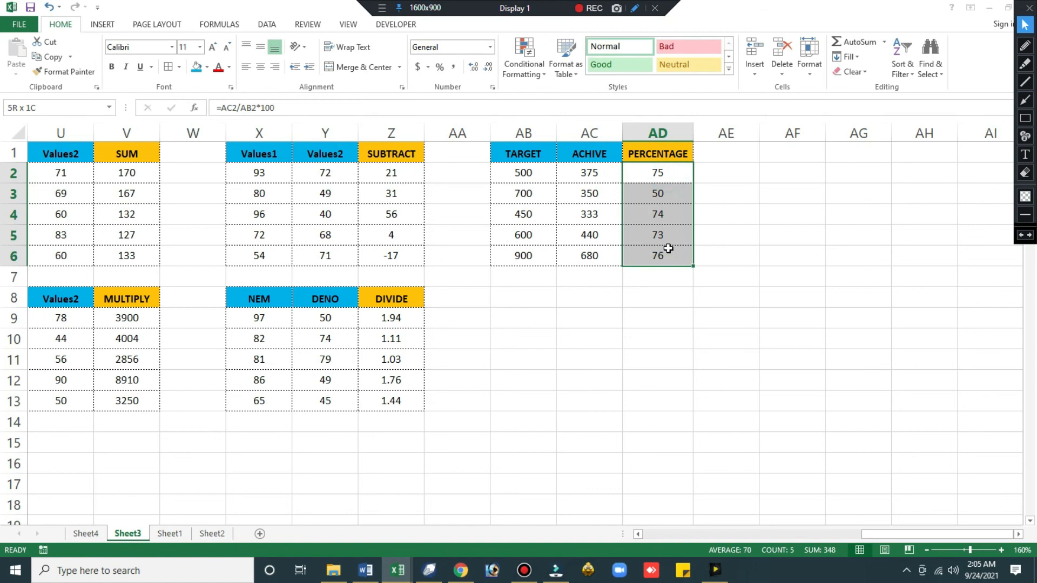
left_click(441, 68)
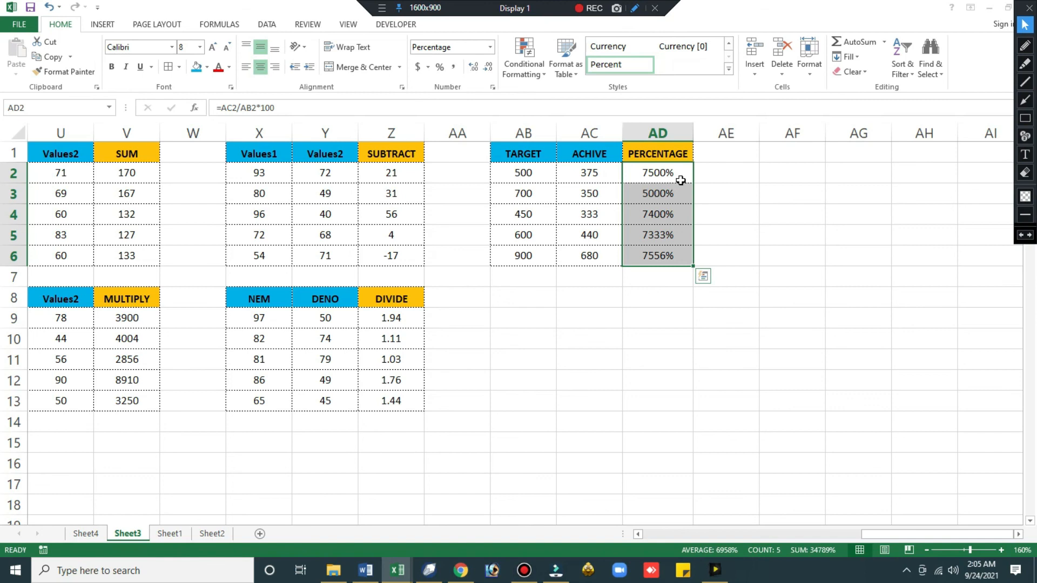
key("ctrl+shift+1")
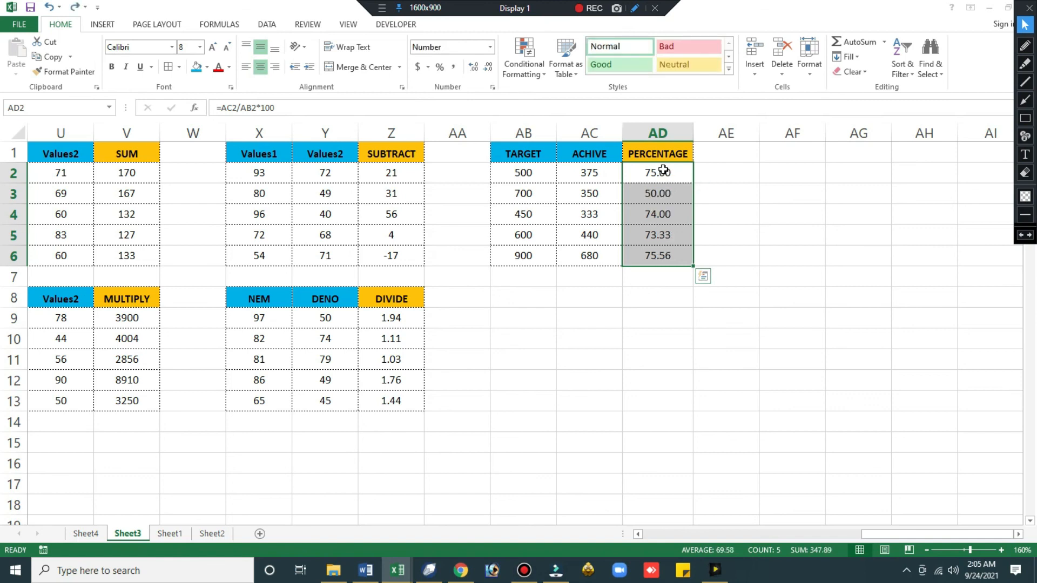
Clear the formulas in AD2:AD6 and enter =AC2/AB2 in cell AD2
key("Delete")
left_click(663, 171)
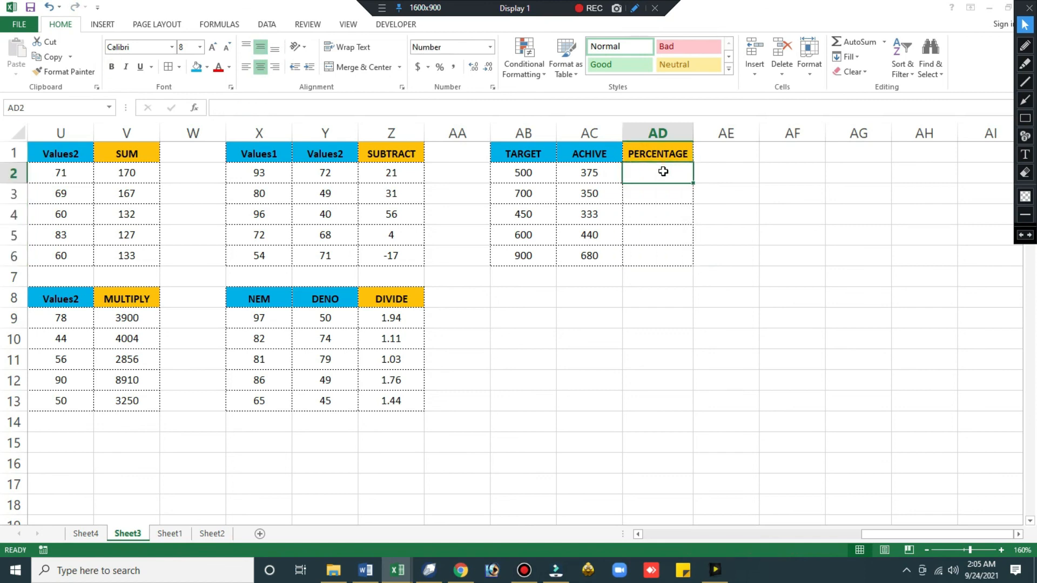
type("=")
left_click(591, 173)
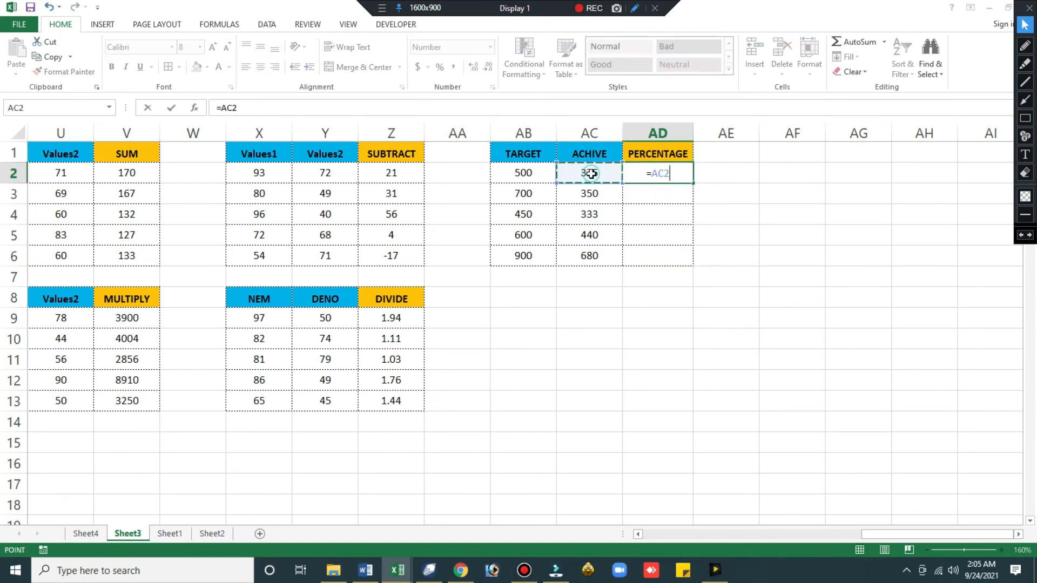
type("/")
left_click(525, 174)
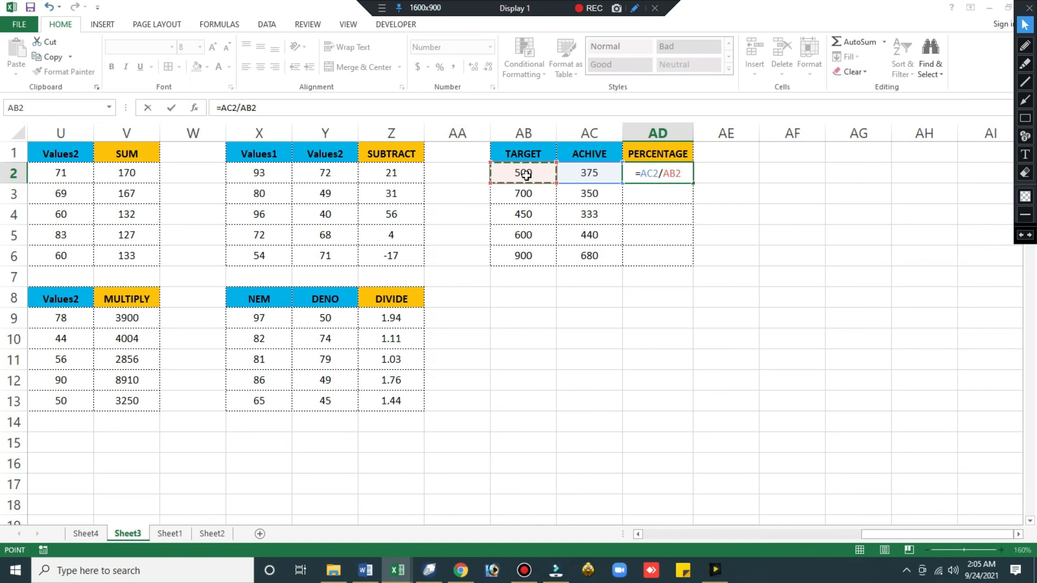
key("Return")
key("Up")
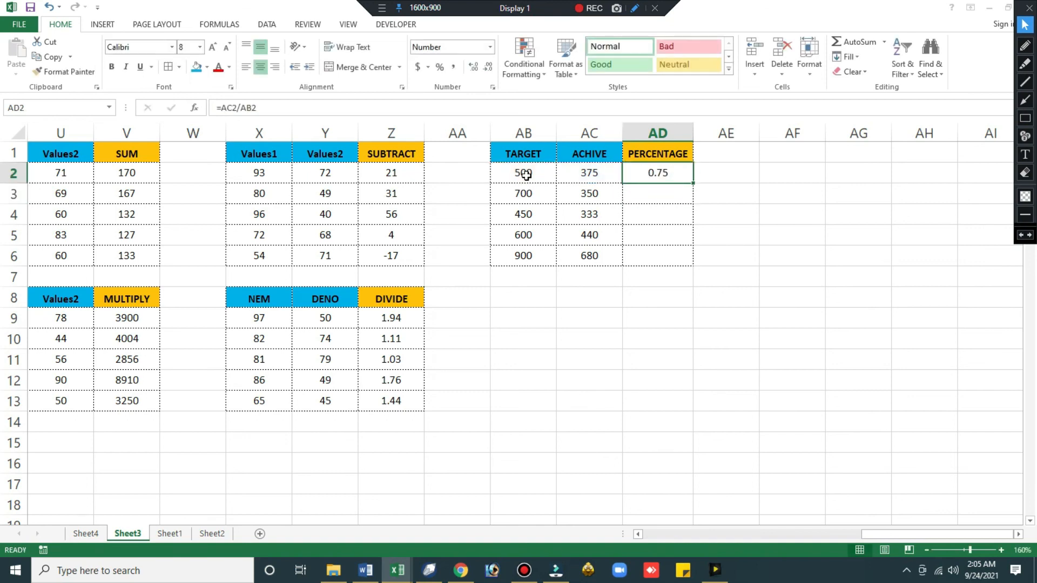
Copy the AD2 formula into AD3:AD6, select AD2:AD6 and cancel the pending copy
key("ctrl+c")
left_click_drag(673, 187, 659, 254)
key("ctrl+v")
left_click_drag(668, 174, 659, 248)
key("Escape")
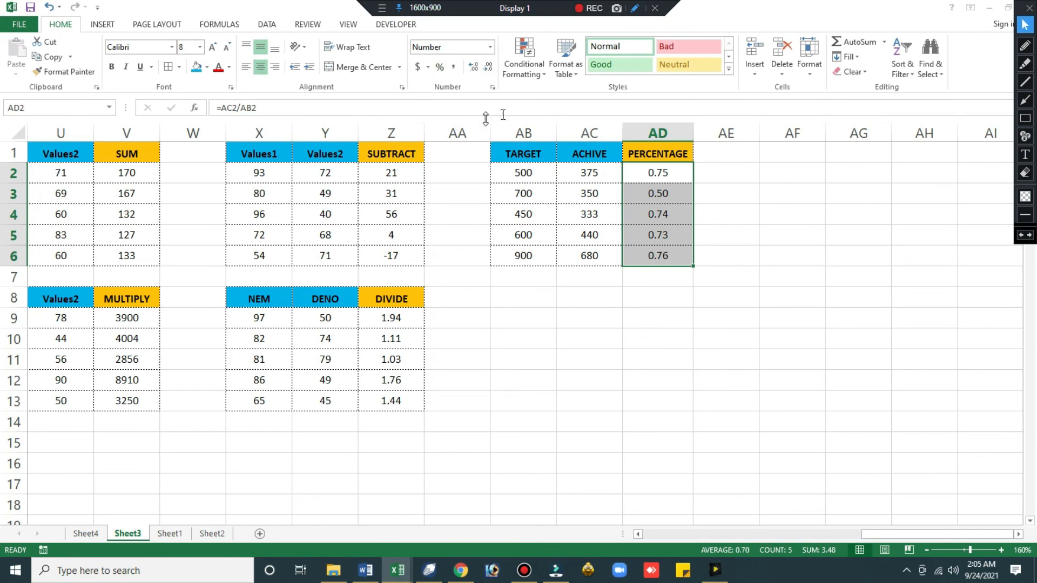
Format AD2:AD6 as percentages with two decimal places and deselect the range
left_click(441, 68)
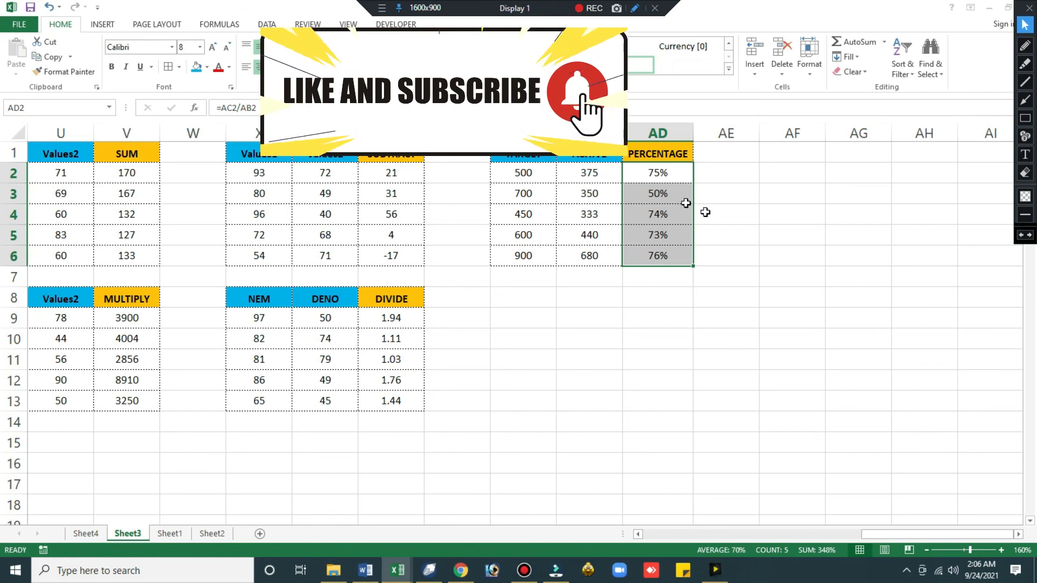
left_click(458, 67)
left_click(458, 67)
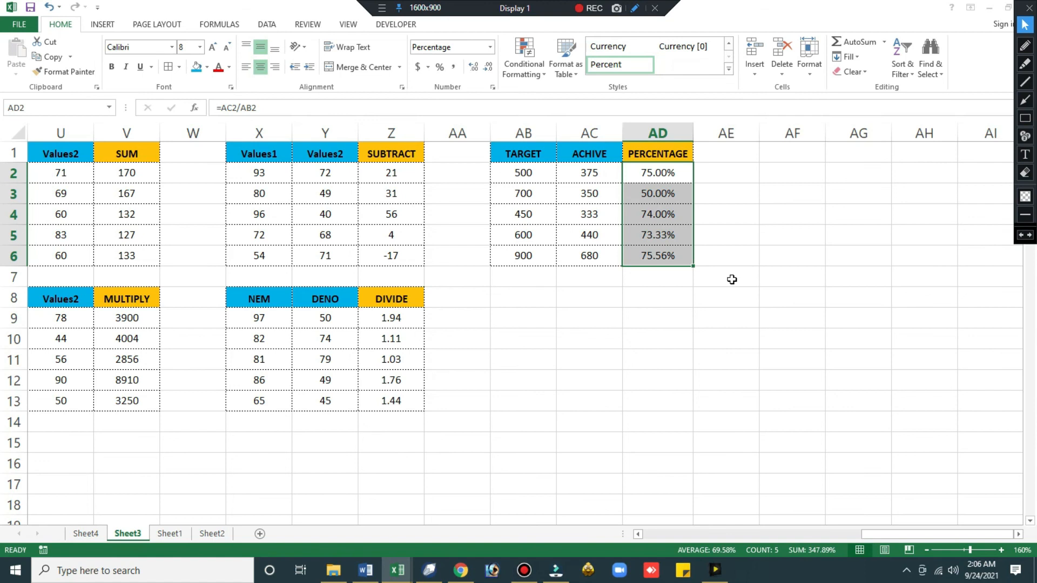
left_click(735, 297)
key("alt")
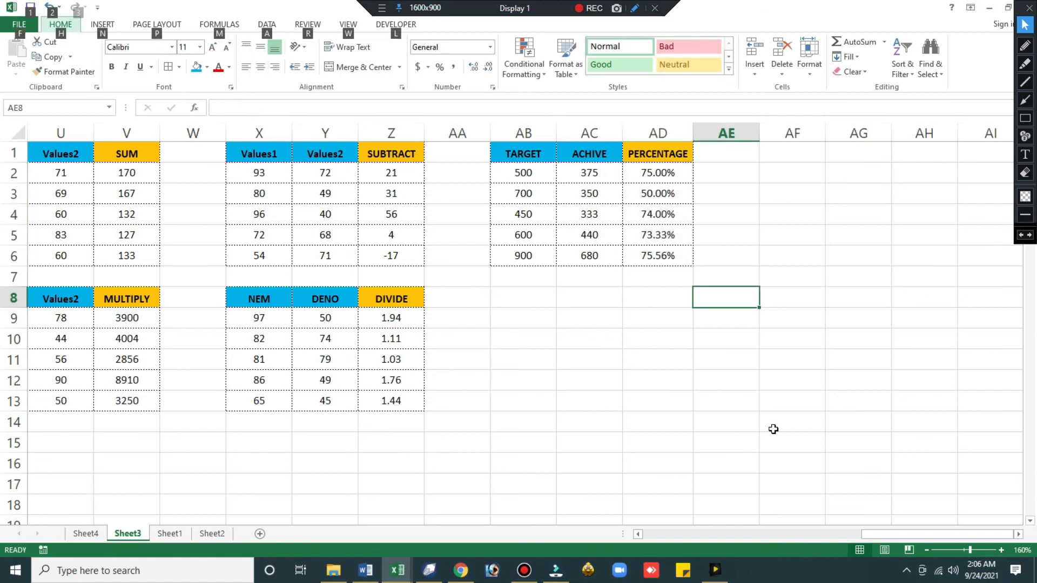